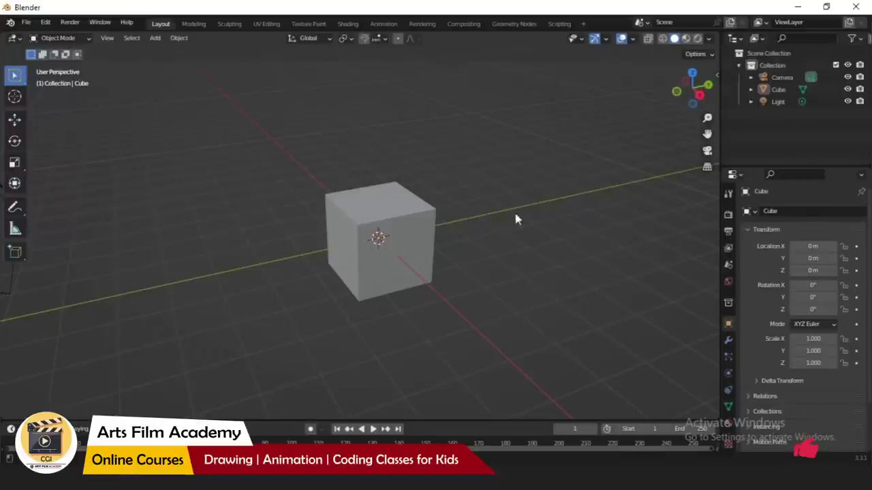
- Look over the default scene from several angles, selecting the light and the camera in turn
scroll(382, 247, "down", 2)
middle_click_drag(382, 247, 497, 262)
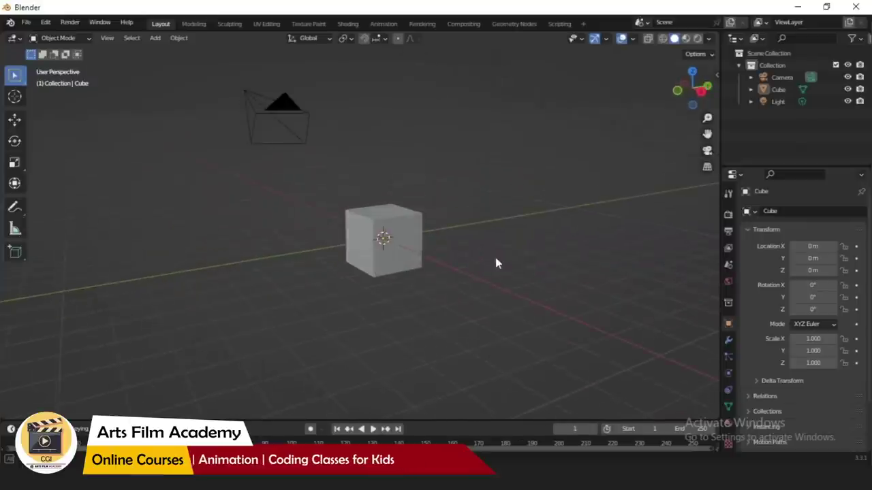
middle_click_drag(408, 188, 260, 148)
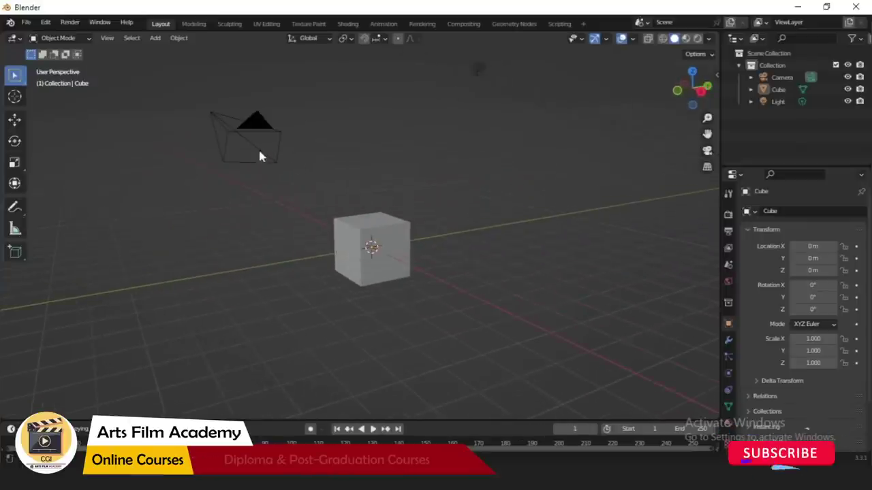
left_click(210, 117)
middle_click_drag(210, 117, 380, 232)
left_click(513, 114)
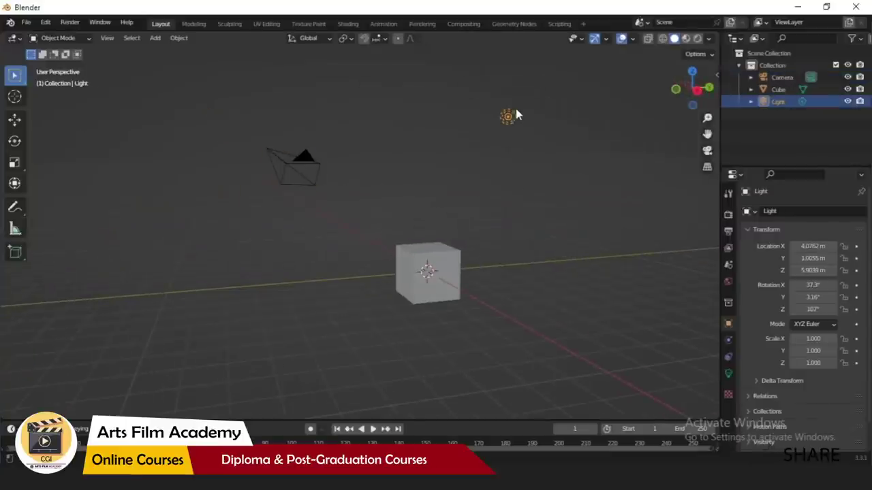
left_click(271, 155)
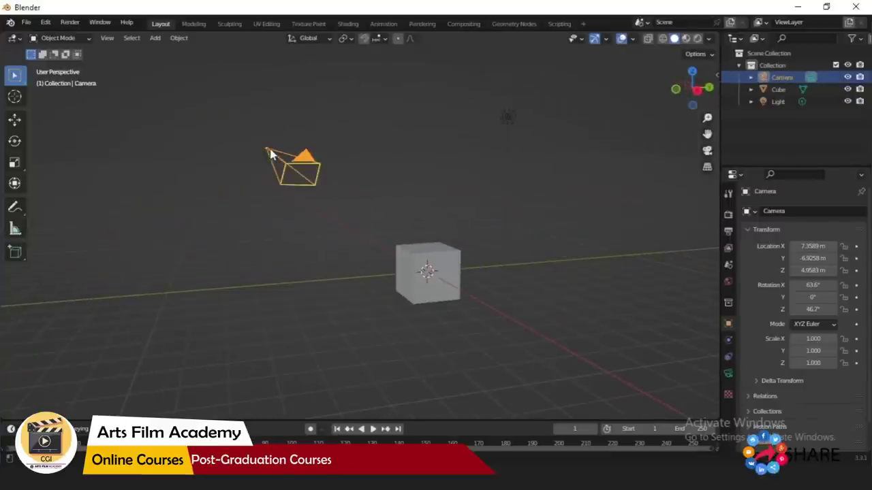
left_click(487, 192)
- Render a still image of the cube and close the render result
left_click(71, 24)
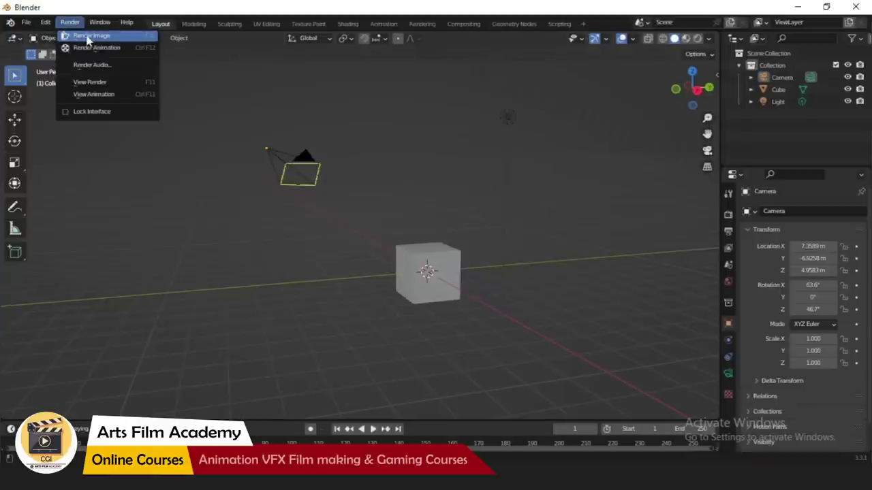
left_click(91, 38)
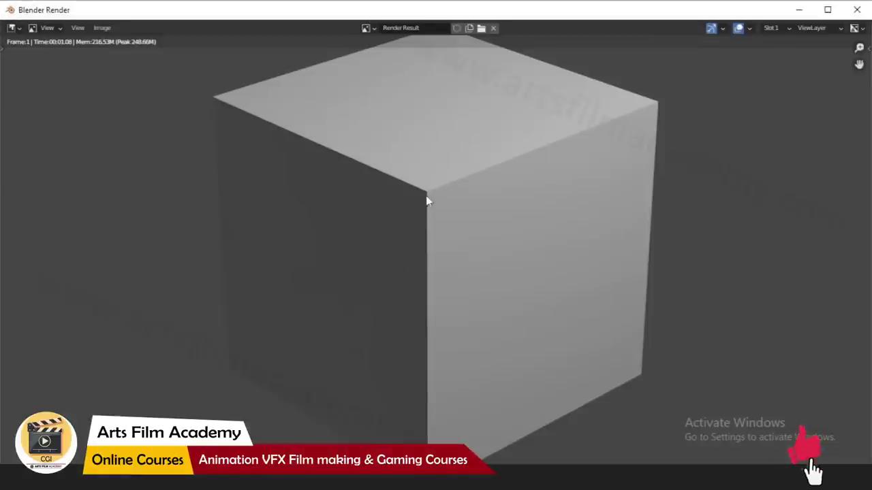
key("Escape")
- Look through the scene camera, return to the free perspective and view the camera and cube from around them
mouse_move(414, 272)
middle_mouse_down()
mouse_move(470, 276)
mouse_move(421, 267)
middle_mouse_up()
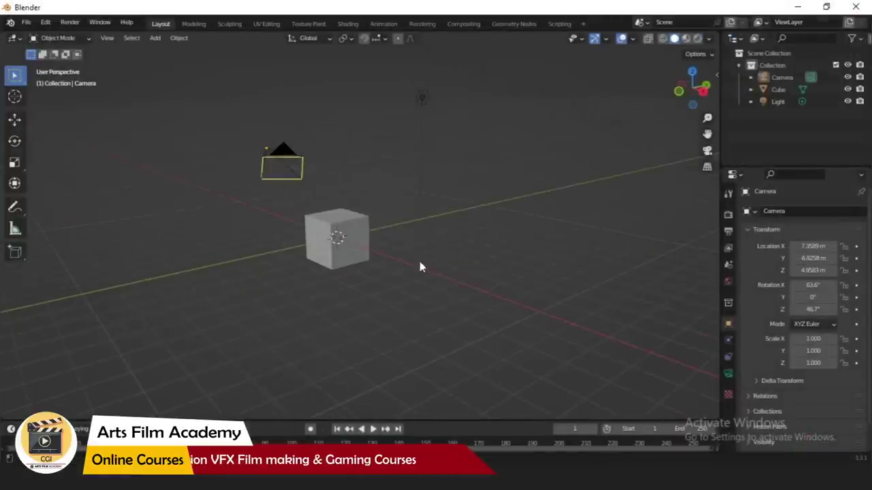
left_click(266, 162)
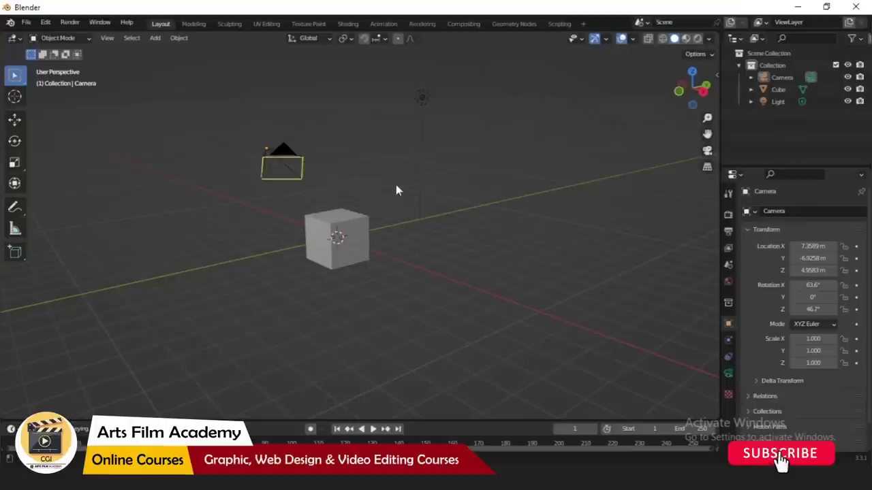
left_click(707, 151)
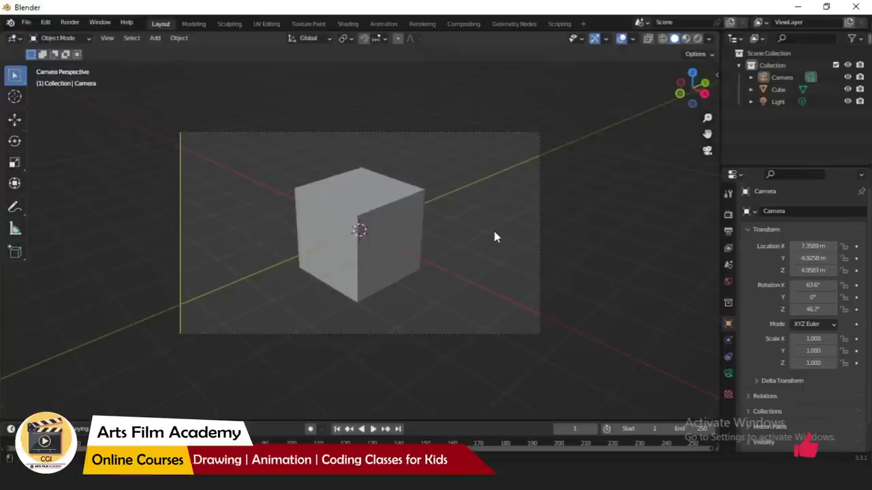
key("KP_0")
middle_click_drag(495, 237, 325, 214)
middle_click_drag(609, 235, 243, 189)
middle_click_drag(485, 202, 354, 276)
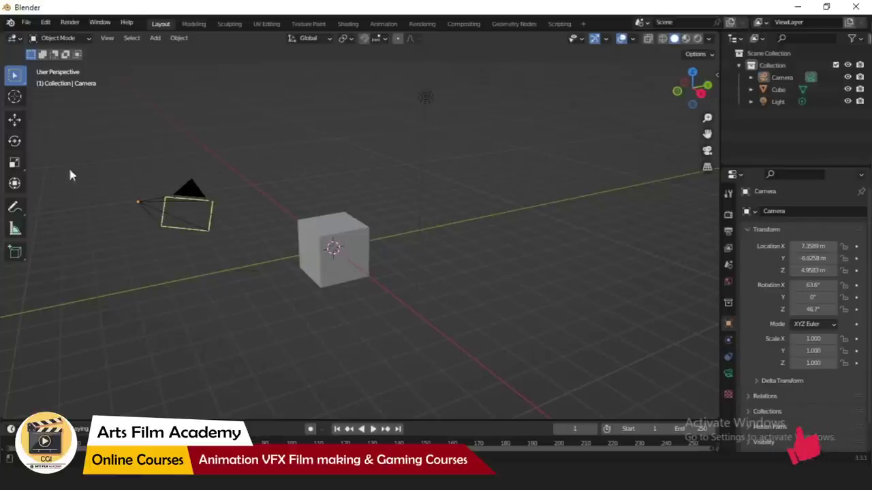
- Select the camera with the Move tool and switch to the camera's view
left_click(15, 120)
left_click(137, 201)
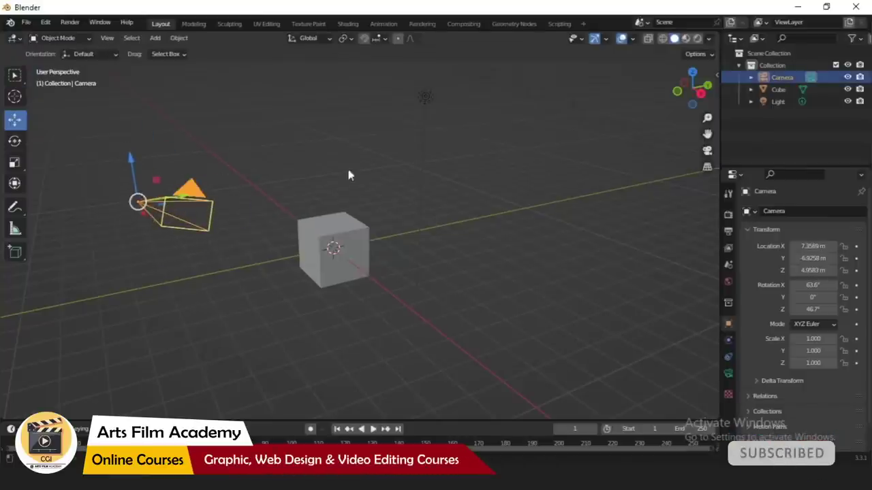
left_click(707, 151)
- Open the viewport's view settings and enable the Camera to View lock
key("n")
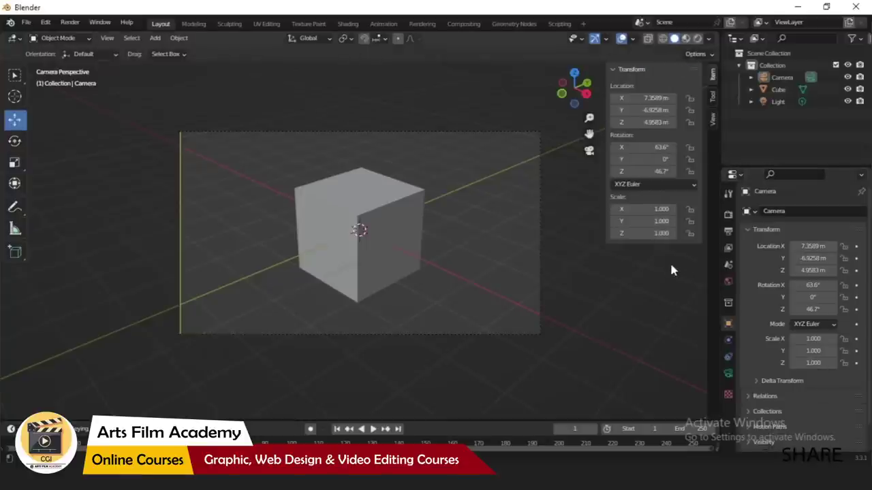
key("n")
key("n")
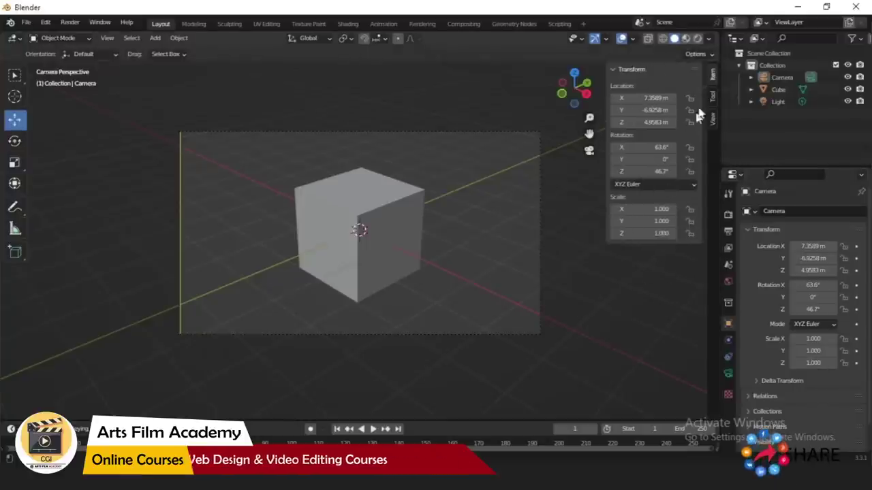
left_click(713, 121)
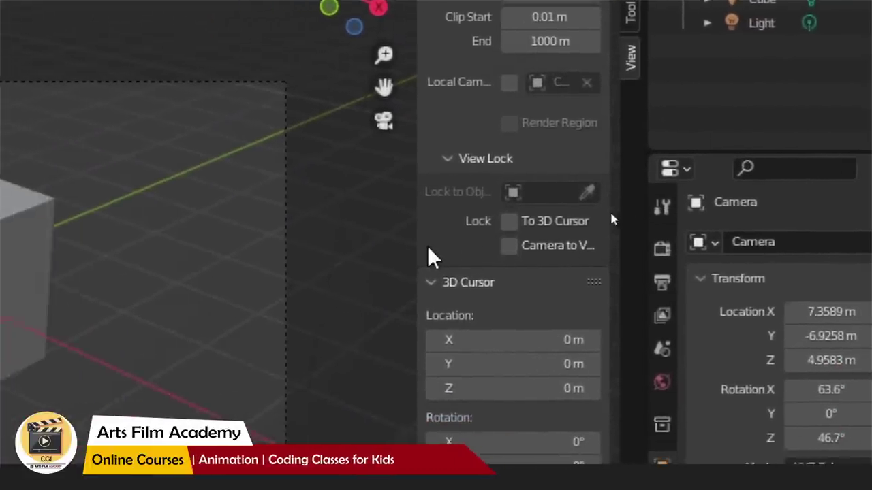
left_click_drag(434, 245, 389, 249)
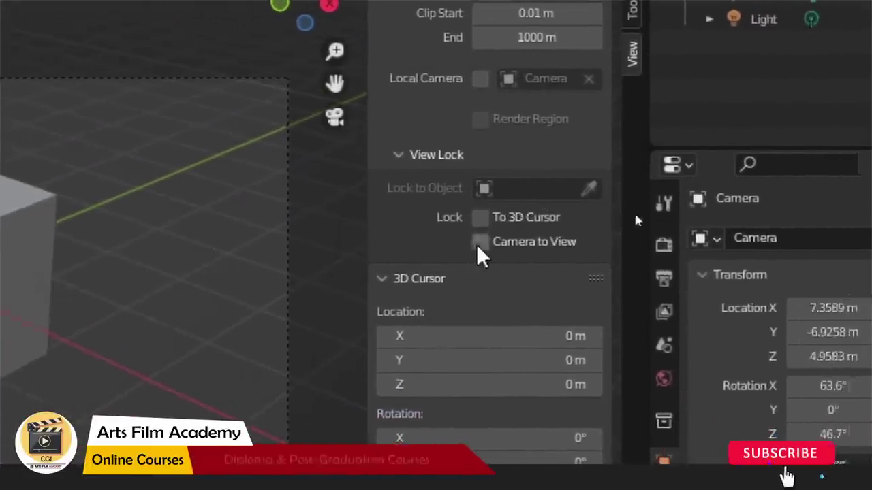
left_click(425, 244)
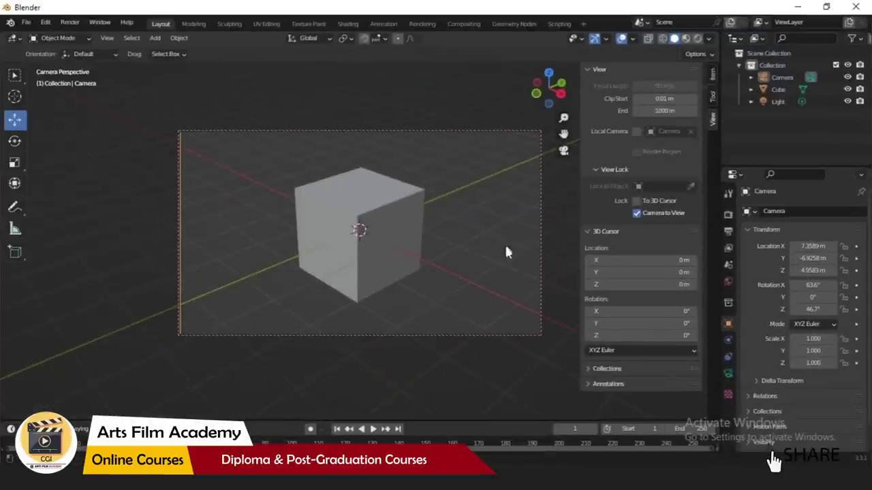
- Reframe the cube by navigating the locked camera to about X 11.7 m, Y -10.1 m, Z 4.9 m, rotated about 71.1° in X and 47.6° in Z
scroll(481, 249, "down", 3)
scroll(478, 252, "up", 3)
scroll(295, 234, "down", 1)
scroll(219, 239, "down", 2)
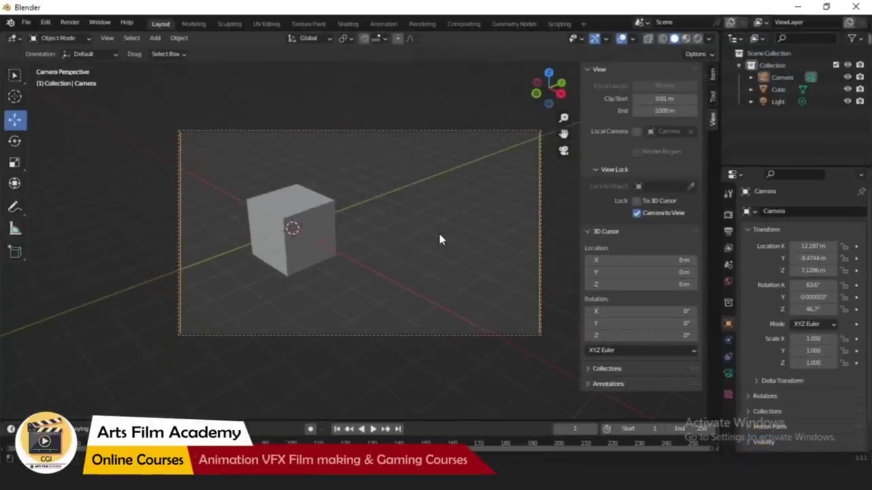
scroll(440, 237, "down", 2)
scroll(292, 268, "up", 2)
scroll(444, 231, "up", 2)
scroll(413, 171, "down", 1)
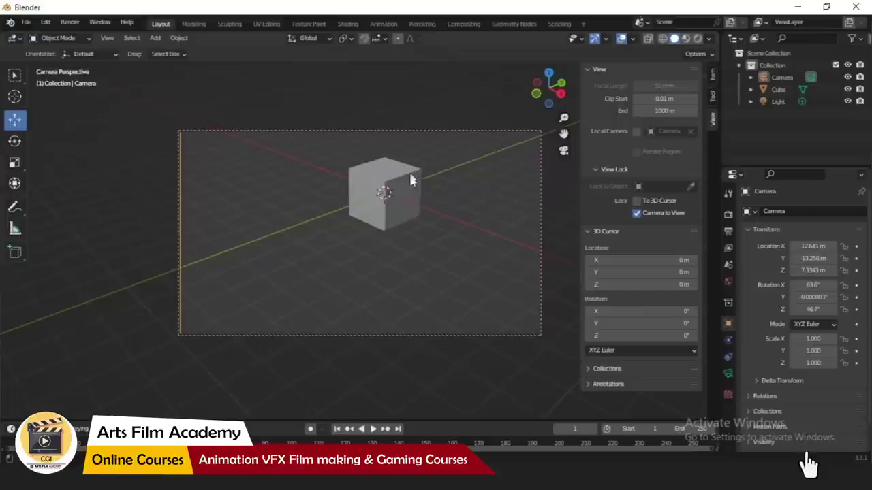
middle_click_drag(446, 197, 458, 260)
scroll(461, 239, "up", 3)
scroll(418, 253, "down", 4)
scroll(418, 253, "up", 3)
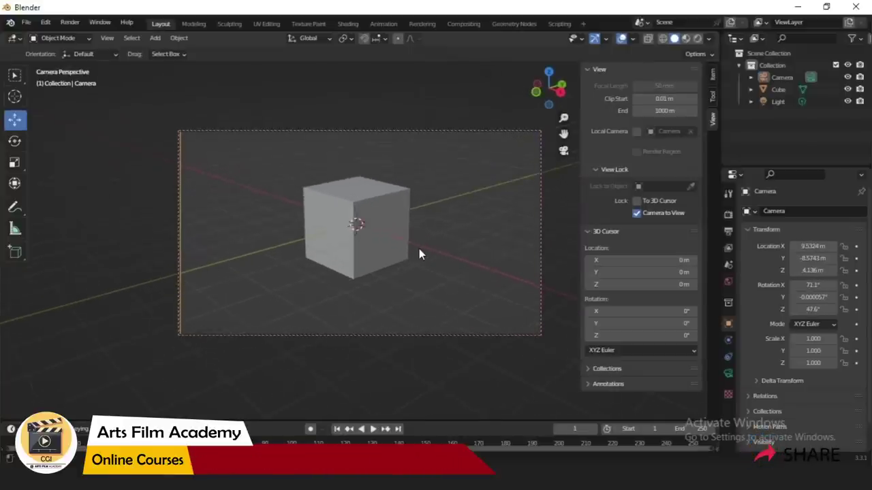
scroll(299, 210, "down", 2)
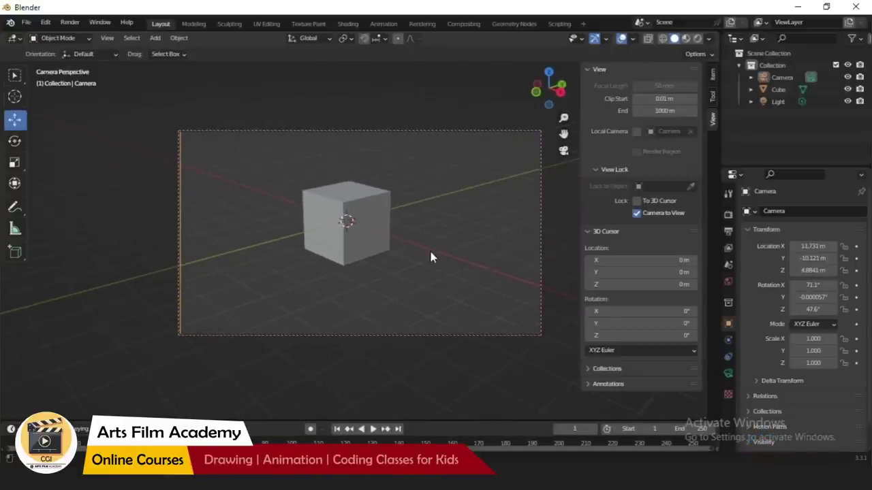
- Leave the camera view to check where the camera sits, select the camera and look through it again
key("KP_0")
middle_click_drag(408, 258, 479, 286)
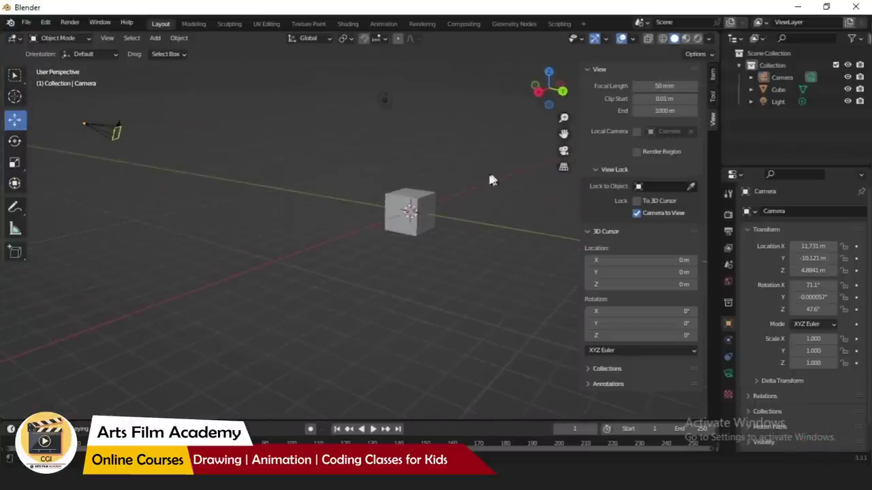
left_click(83, 123)
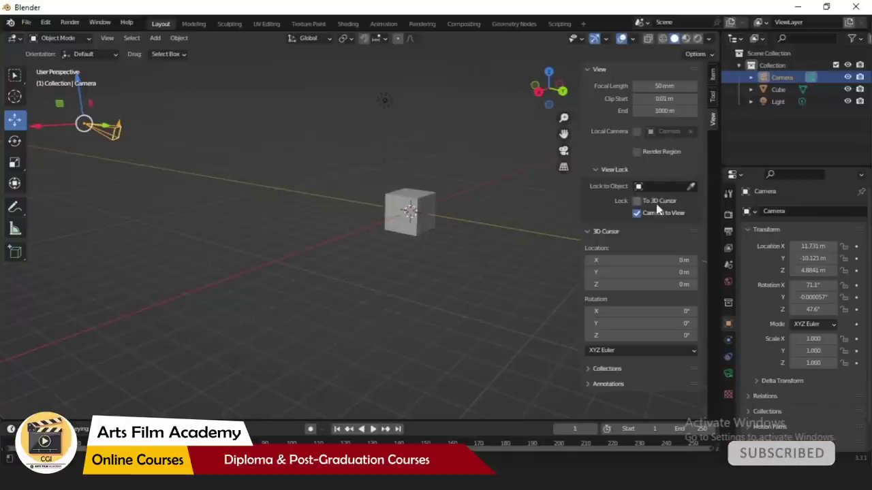
left_click(564, 149)
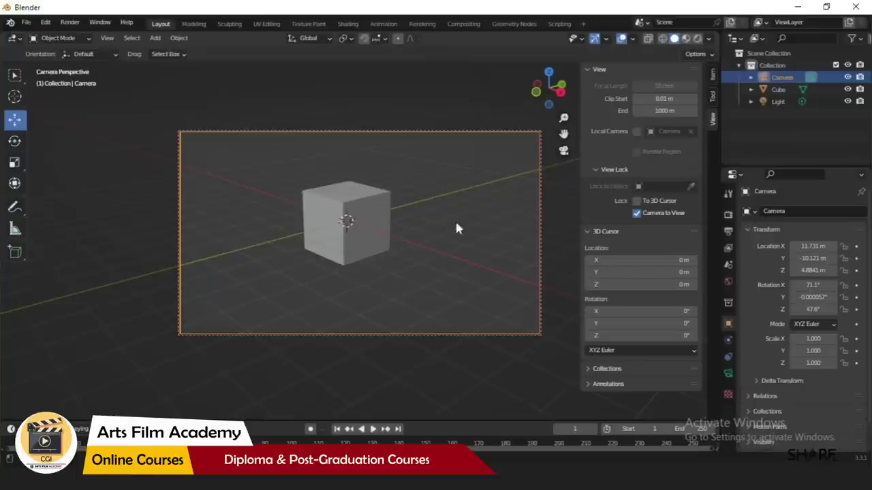
- Pull the camera back from the cube to about Y -13.957 m, Z 6.3696 m and adjust its X location to about 14.795 m
left_click(14, 162)
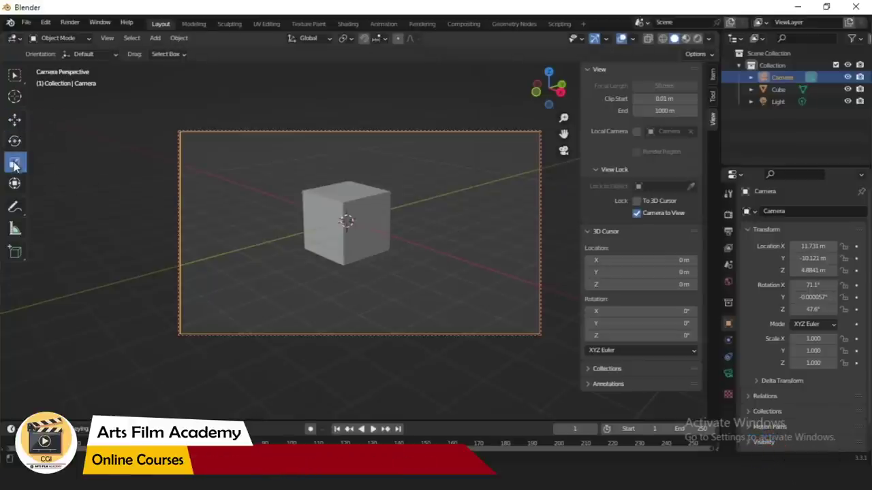
scroll(429, 232, "down", 2)
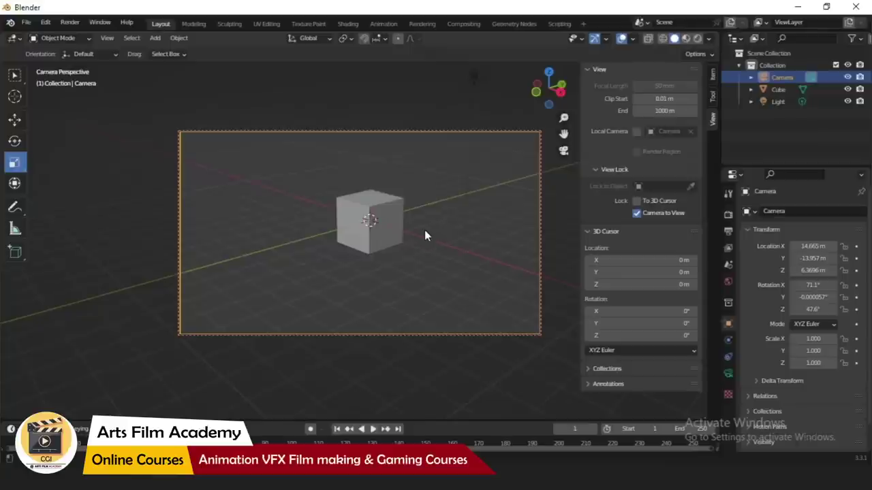
left_click(520, 249)
left_click_drag(548, 259, 550, 266)
left_click_drag(813, 246, 732, 253)
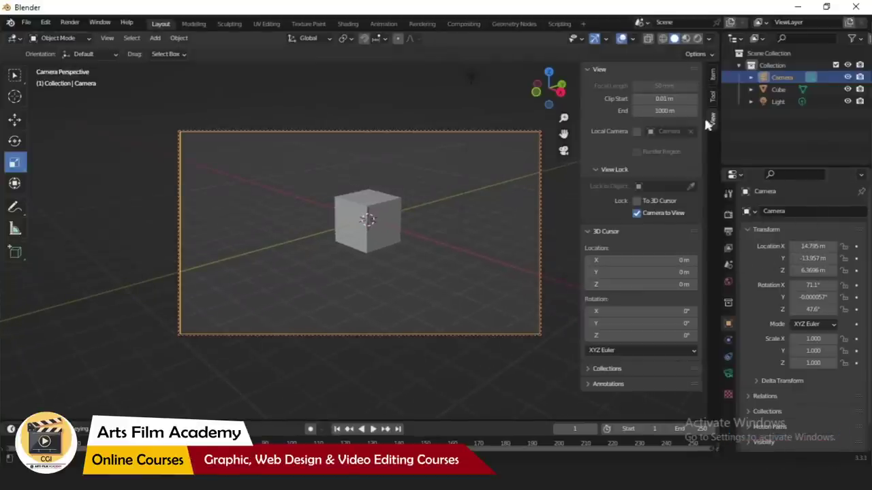
- Hide the viewport's view settings, select the light above the cube and activate the Move tool
key("n")
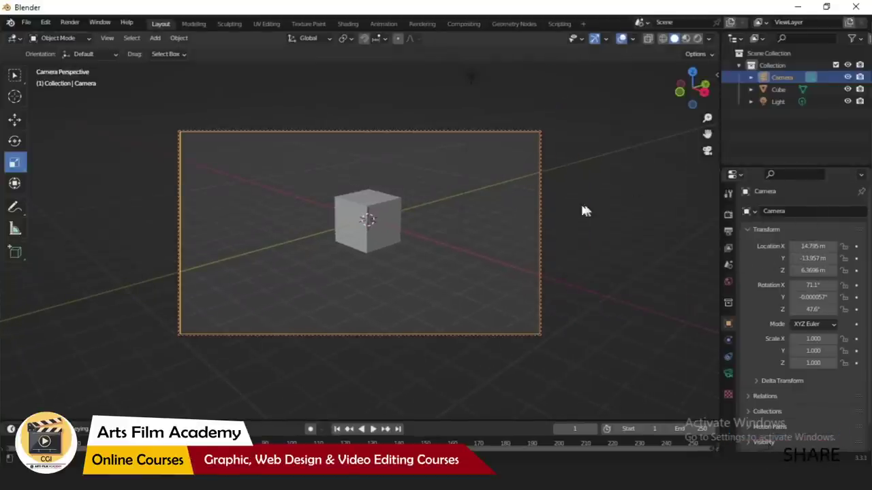
left_click(470, 75)
left_click(14, 119)
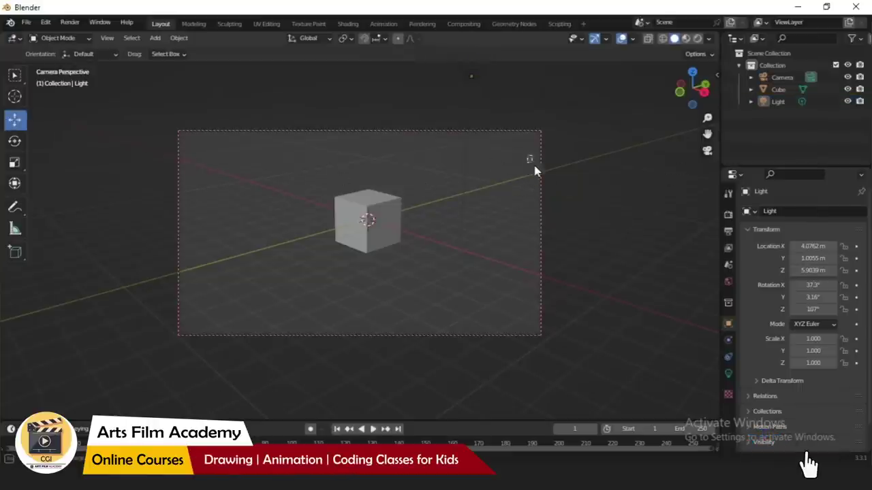
left_click_drag(556, 203, 554, 202)
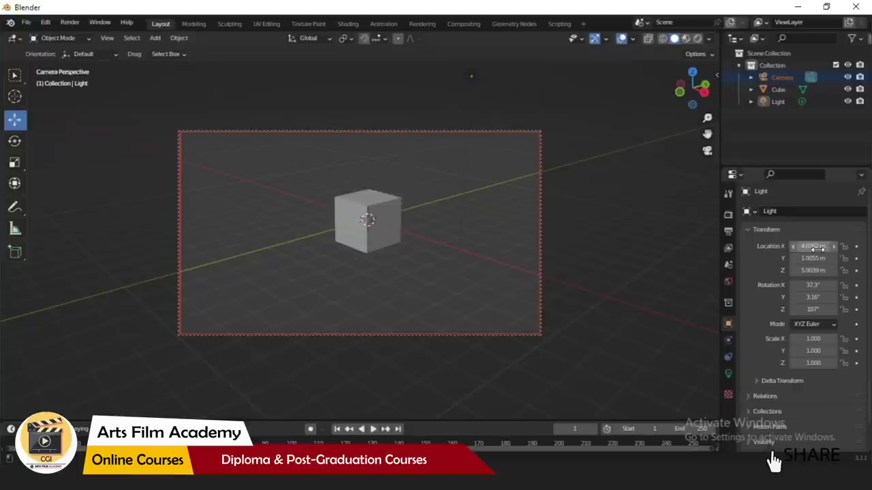
- Switch the object properties from the light to the camera and select the camera by its frame
left_click(748, 211)
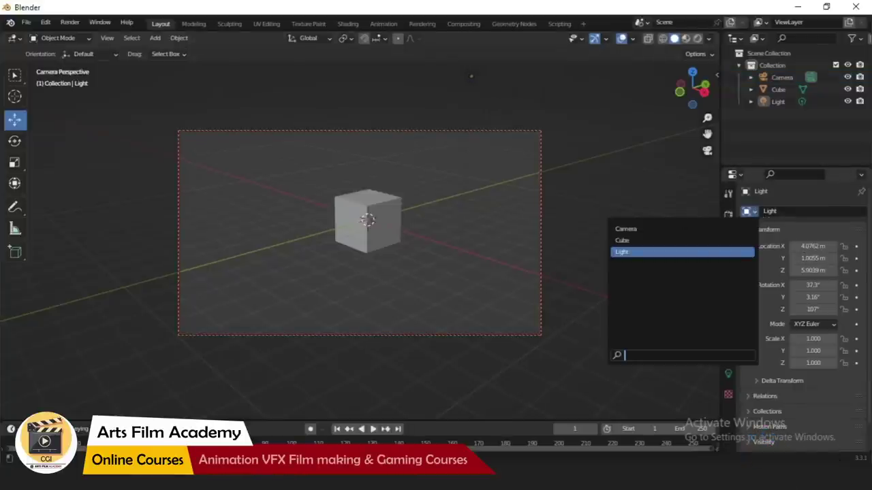
left_click(748, 212)
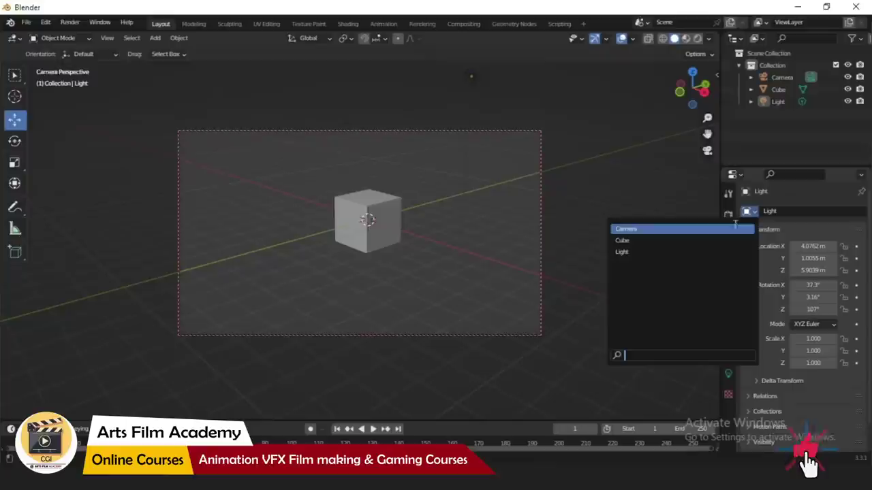
left_click(625, 228)
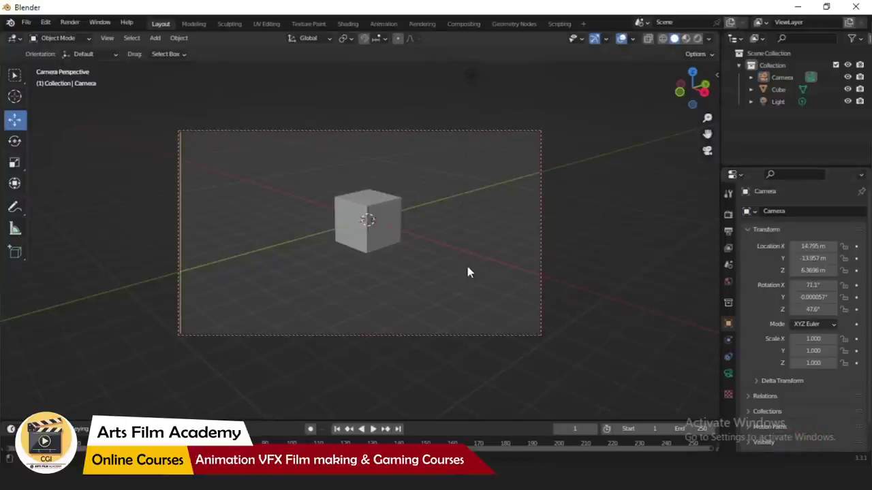
left_click(282, 131)
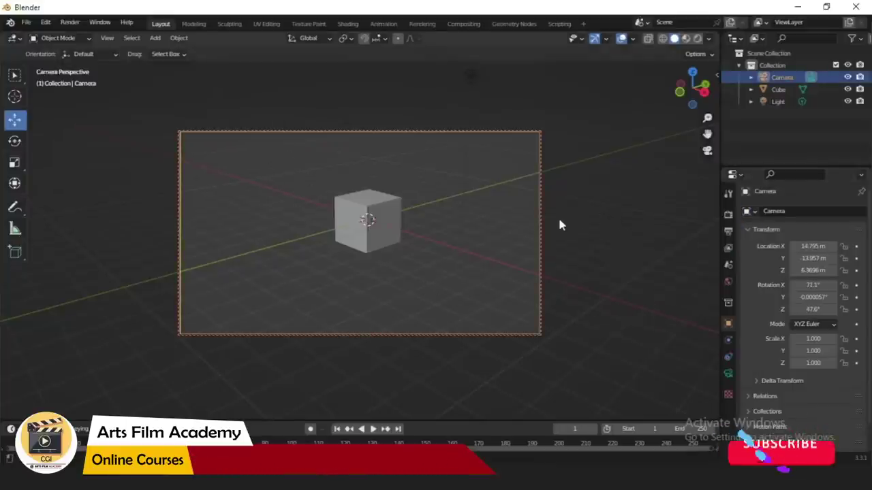
left_click(751, 213)
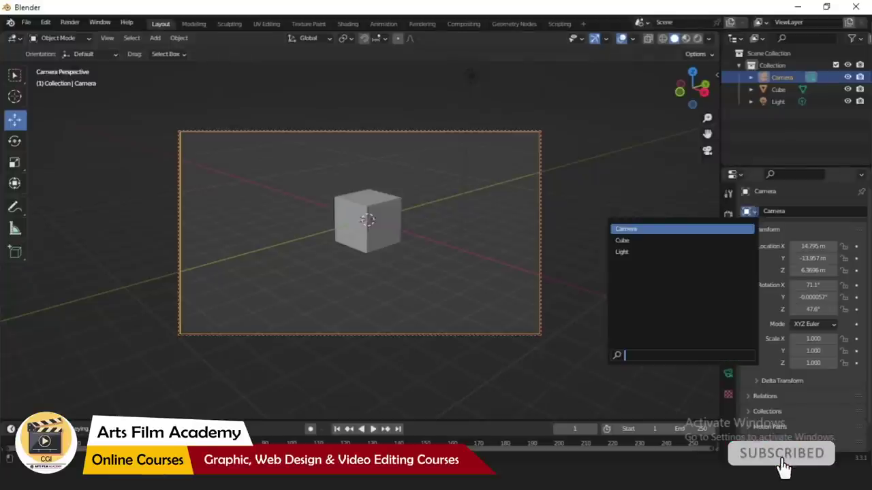
left_click(632, 229)
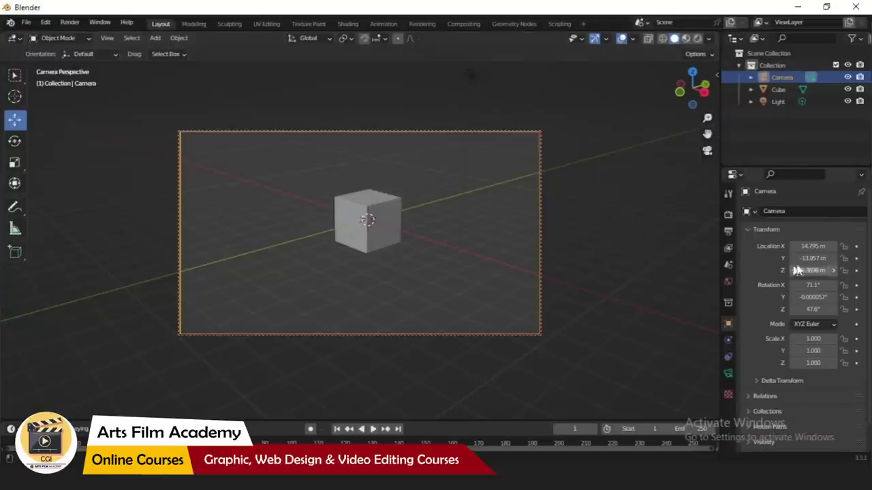
- Reposition the camera to about X 15.243 m, Y -11.123 m, Z 6.2977 m with rotation X 70.6° and Z 50°
mouse_move(810, 247)
left_mouse_down()
mouse_move(783, 247)
mouse_move(824, 246)
mouse_move(800, 259)
mouse_move(790, 258)
mouse_move(814, 246)
left_mouse_up()
mouse_move(813, 297)
left_mouse_down()
mouse_move(838, 296)
mouse_move(810, 285)
left_mouse_up()
key("Escape")
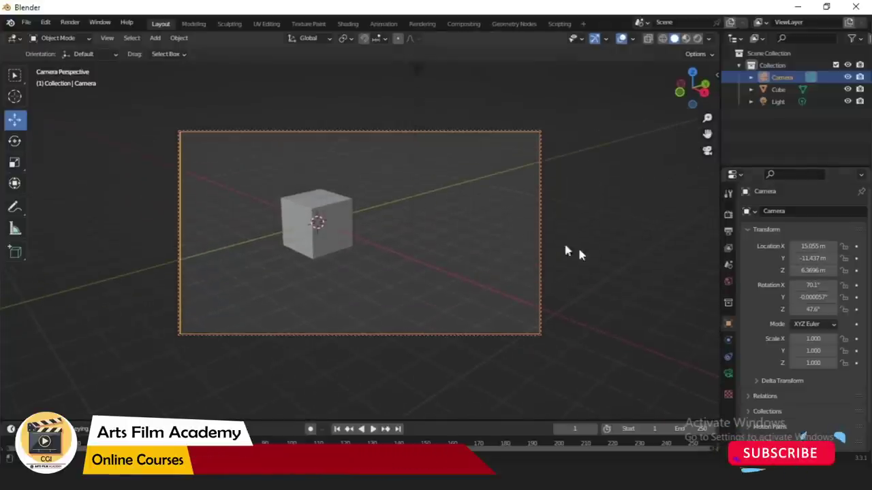
left_click(496, 216)
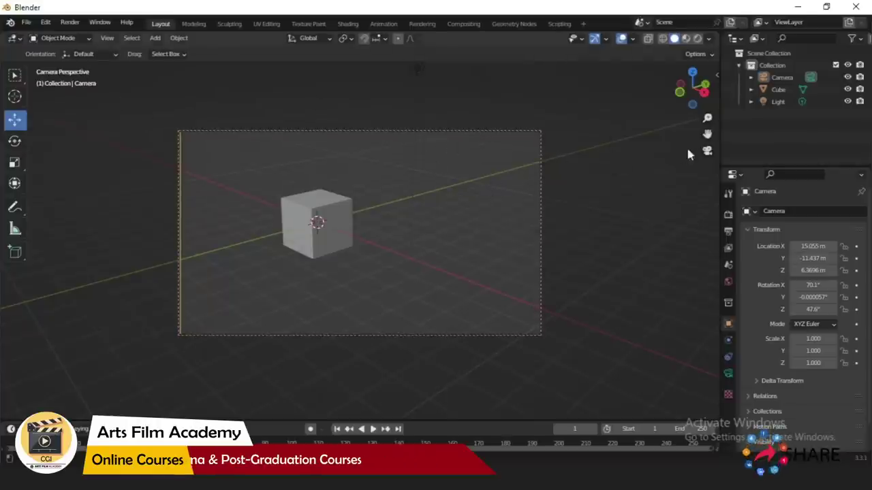
mouse_move(475, 189)
middle_mouse_down()
mouse_move(469, 205)
mouse_move(508, 189)
mouse_move(481, 193)
middle_mouse_up()
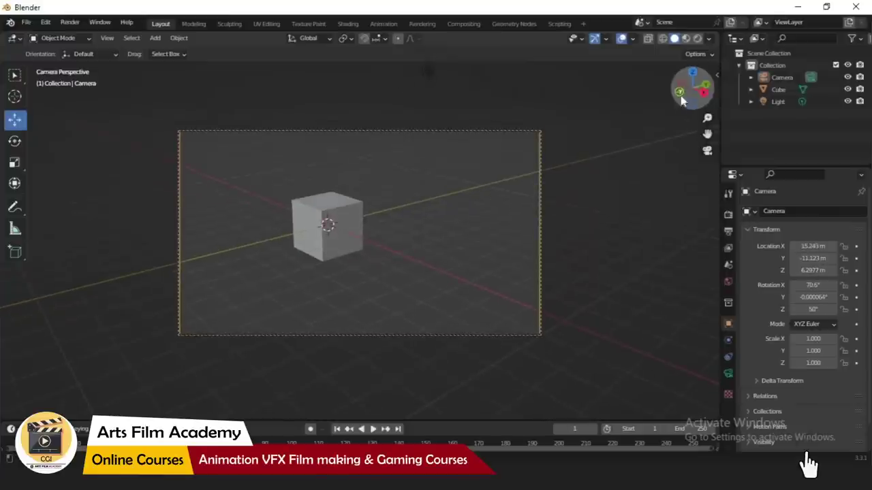
- Turn off the Camera to View lock in the view settings and orbit out of the camera view around the cube
left_click(715, 75)
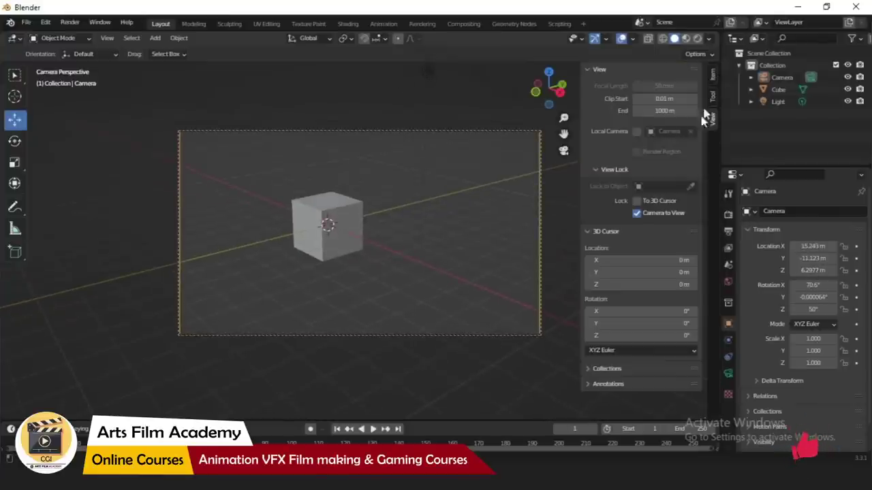
left_click(636, 213)
middle_click_drag(461, 206, 261, 184)
scroll(411, 160, "up", 5)
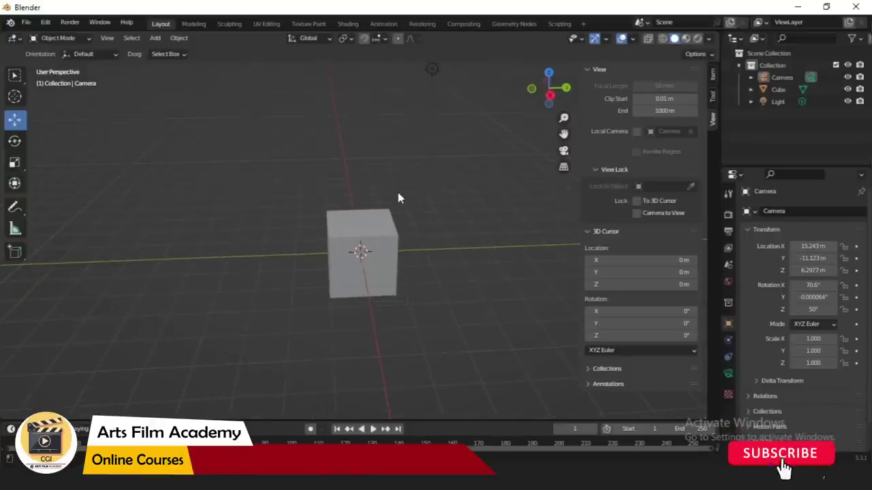
scroll(357, 324, "up", 2)
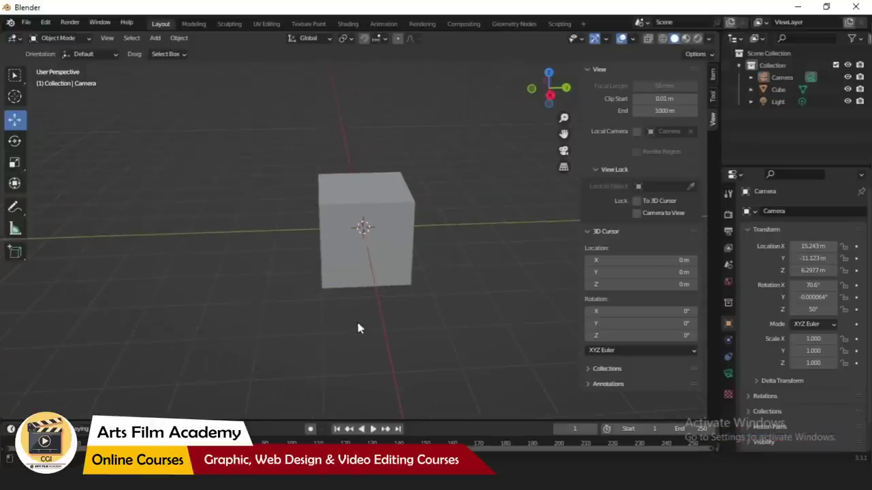
- Delete the cube and add a Monkey mesh in its place at the 3D cursor
middle_click_drag(442, 191, 241, 236)
left_click(308, 234)
key("Delete")
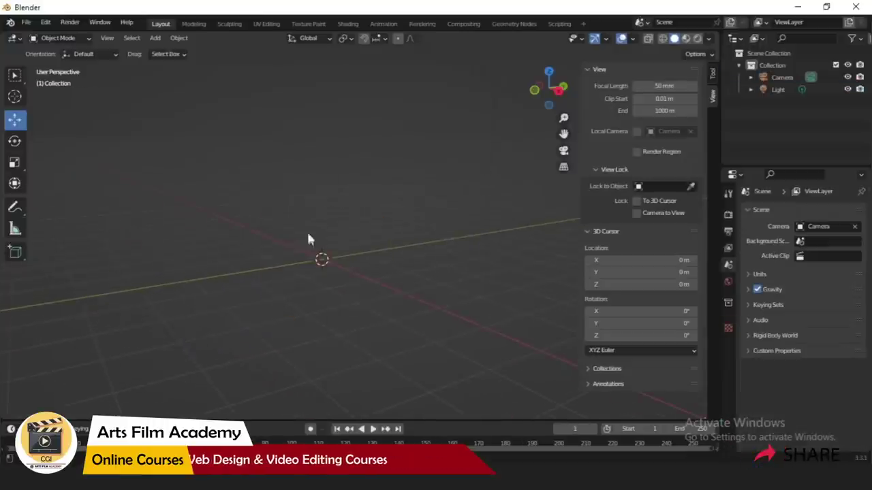
left_click(156, 38)
mouse_move(194, 53)
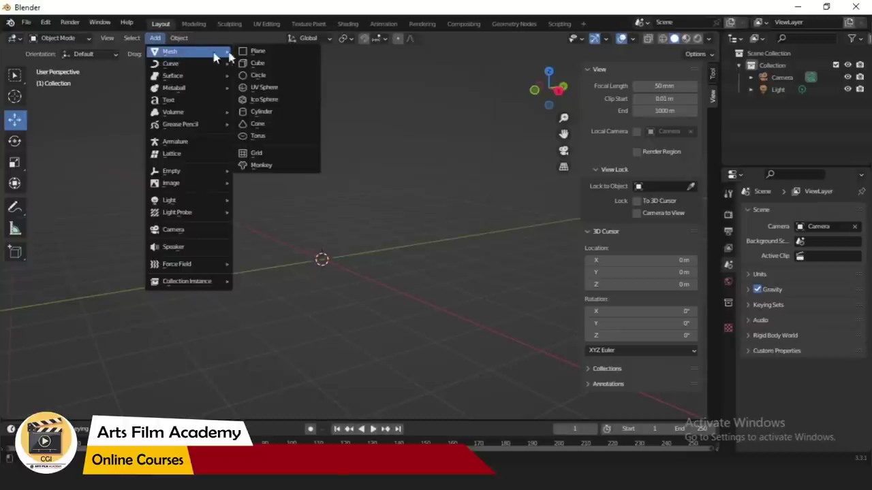
left_click(262, 166)
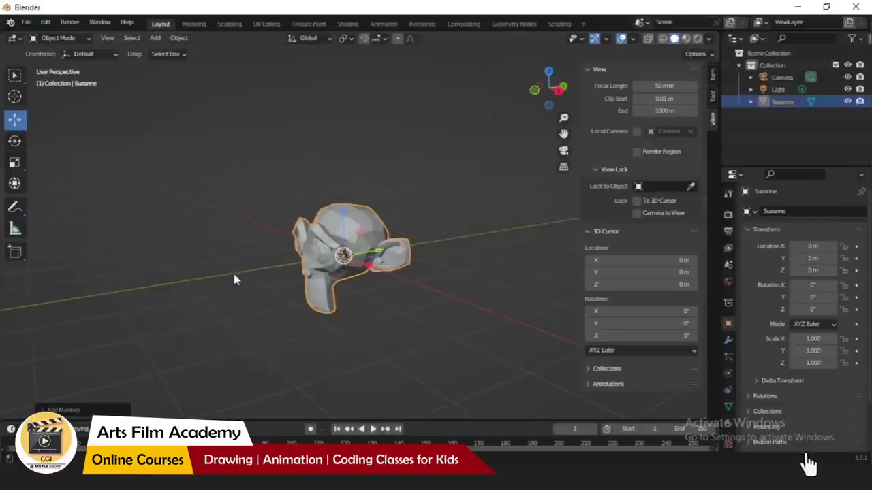
- Frame the monkey's face close up in the viewport, deselect the monkey and hide the viewport's view settings
scroll(247, 308, "up", 5)
middle_click_drag(259, 327, 273, 184)
scroll(304, 312, "down", 5)
left_click(455, 313)
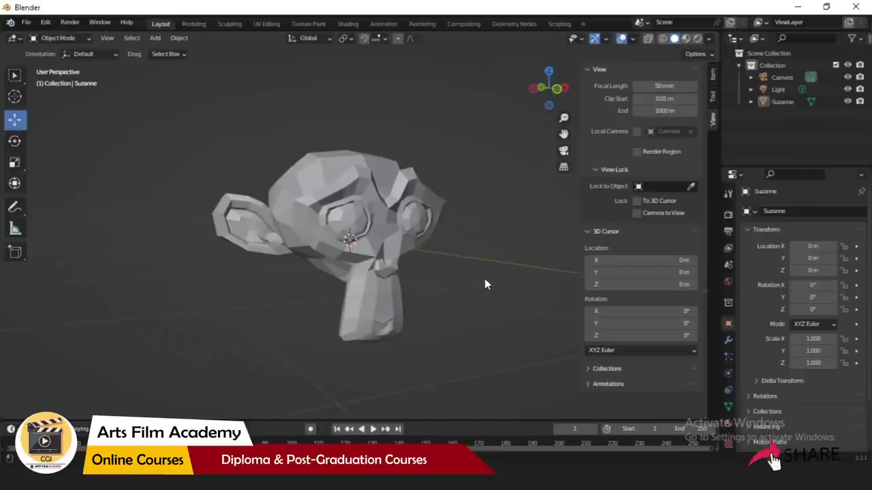
key("n")
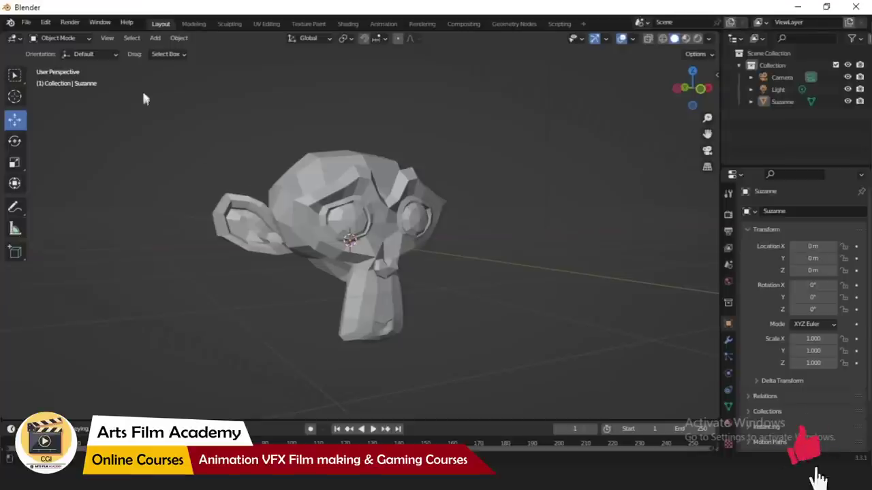
- Align the active camera to the current close-up view of the monkey's face
left_click(107, 38)
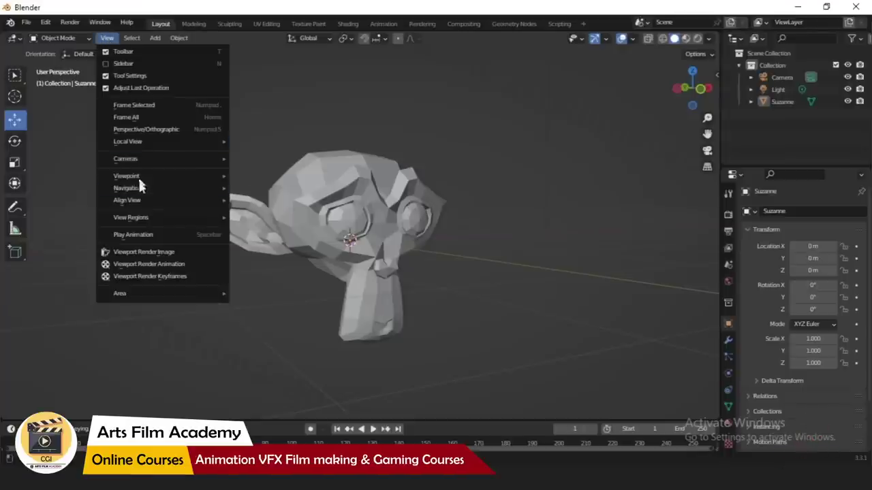
mouse_move(154, 203)
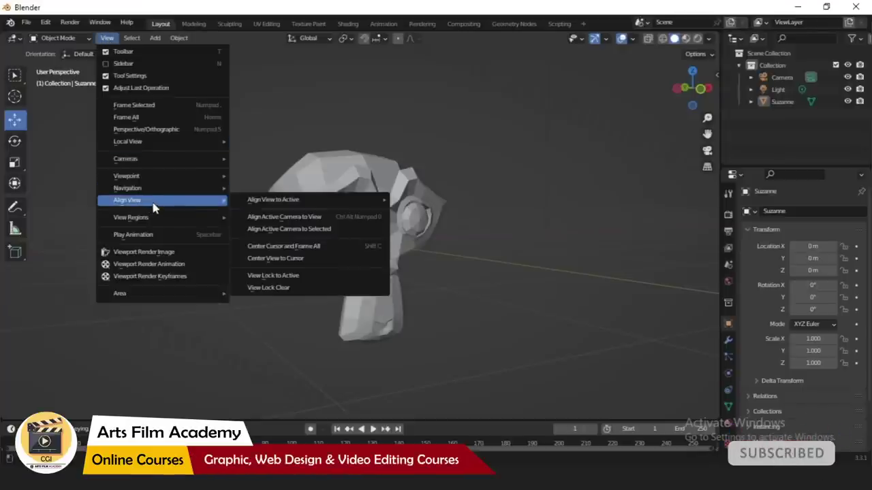
mouse_move(313, 201)
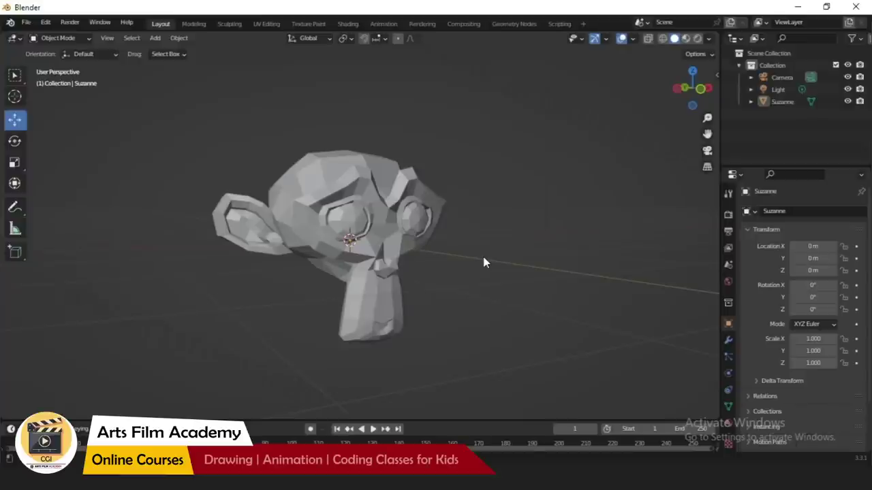
key("ctrl+alt+KP_0")
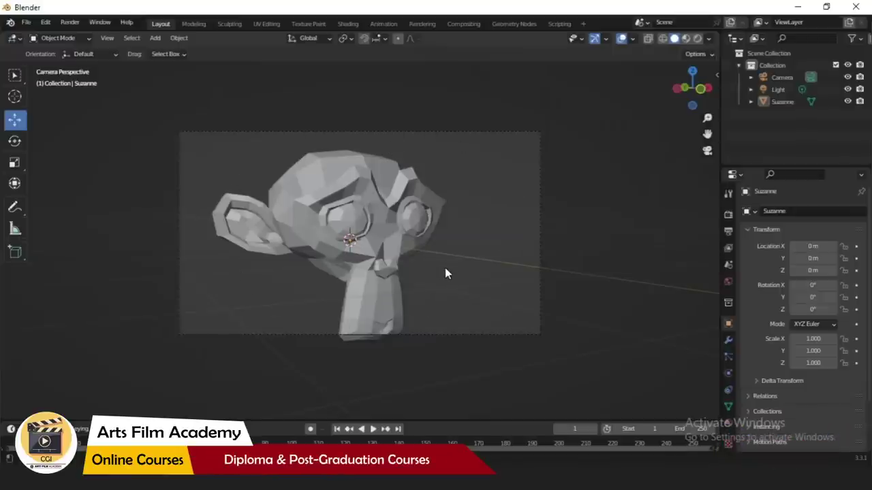
- Orbit to a raised three-quarter view of the monkey and align the active camera to it
scroll(470, 266, "down", 2)
mouse_move(481, 263)
middle_mouse_down()
mouse_move(414, 277)
mouse_move(320, 254)
mouse_move(237, 194)
mouse_move(253, 240)
mouse_move(158, 206)
mouse_move(239, 251)
mouse_move(469, 256)
middle_mouse_up()
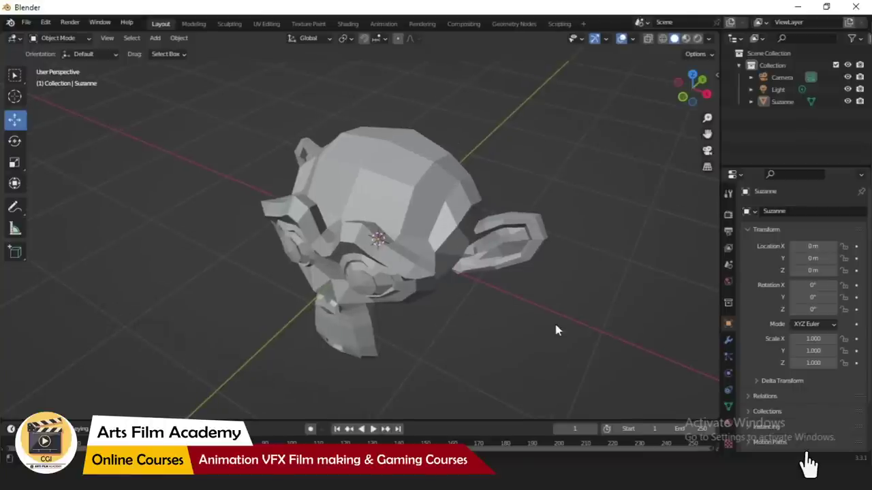
key("KP_0")
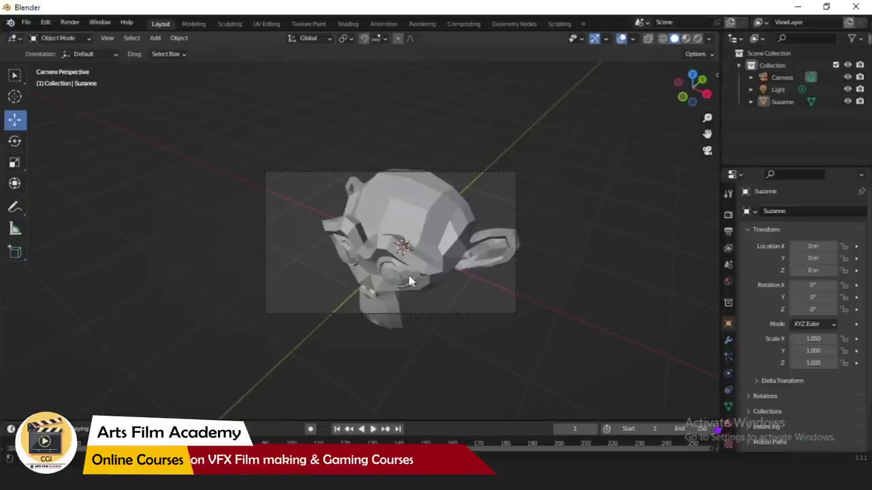
- Render the camera's image, check the whole monkey in the result and close the render window
left_click(75, 26)
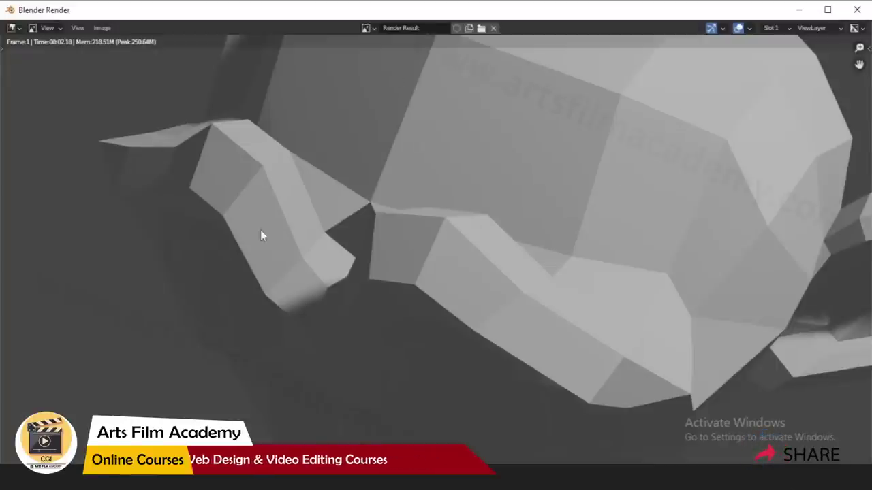
scroll(435, 253, "down", 5)
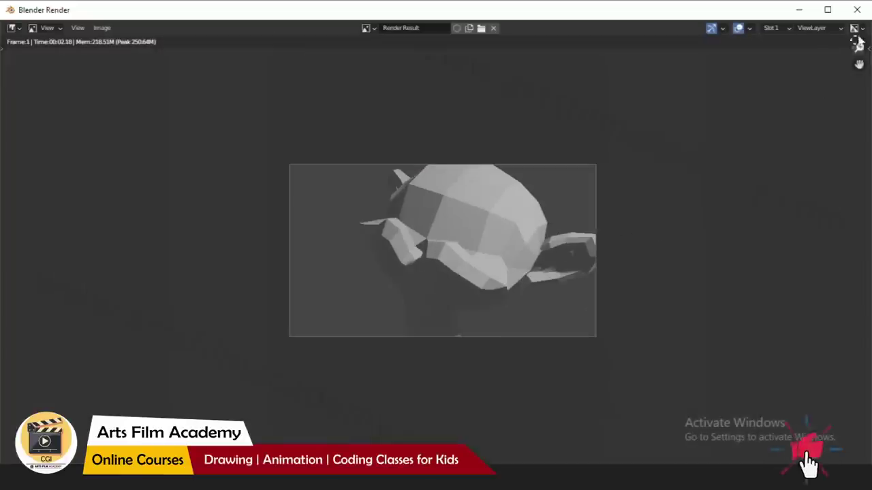
left_click(857, 10)
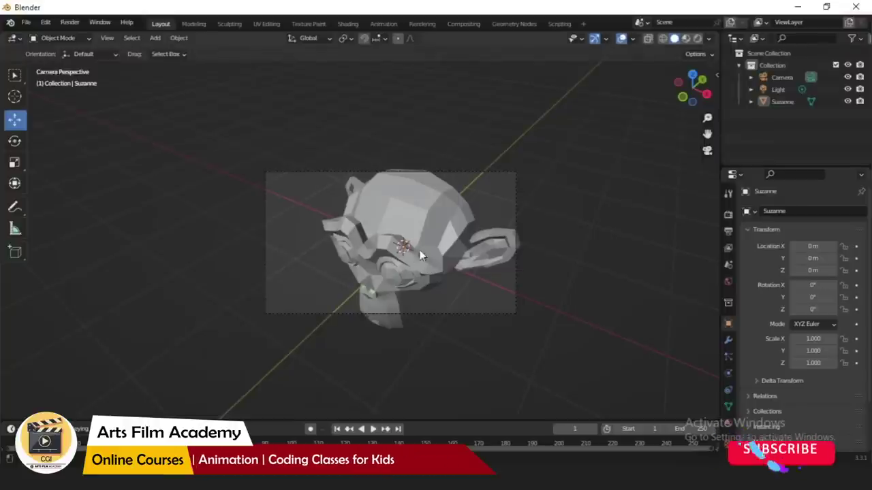
- Set the resolution percentage of the scene's output format to 30%
left_click(728, 231)
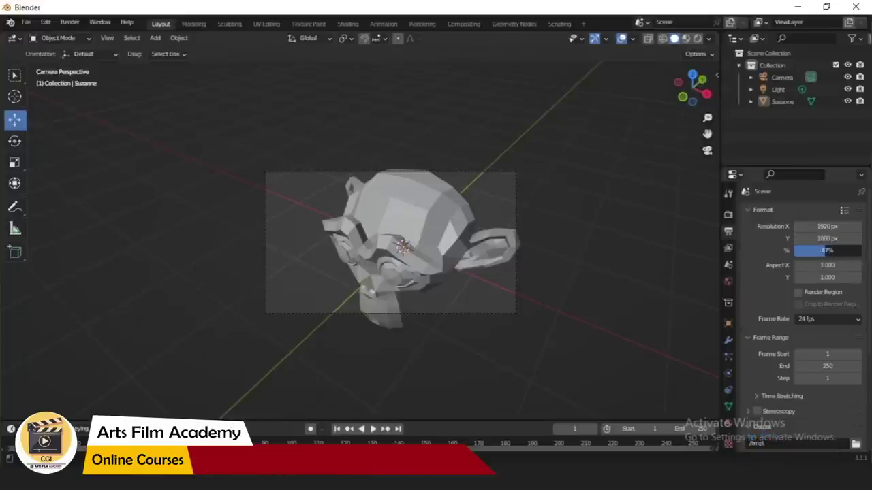
left_click(822, 249)
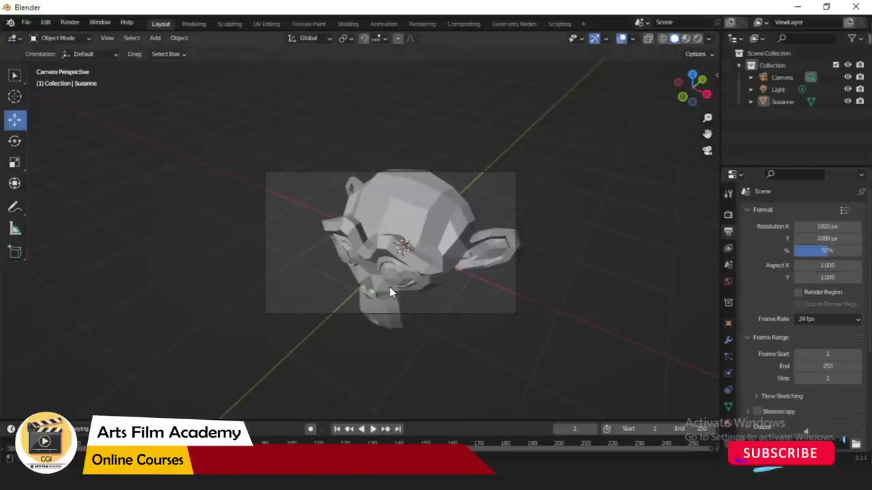
left_click(844, 251)
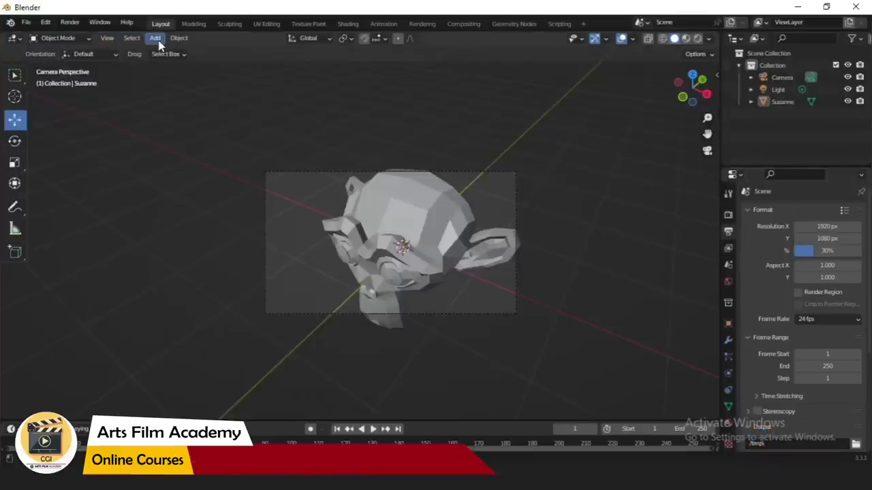
- Render the image again at the reduced resolution, check the result and close the render window
left_click(69, 23)
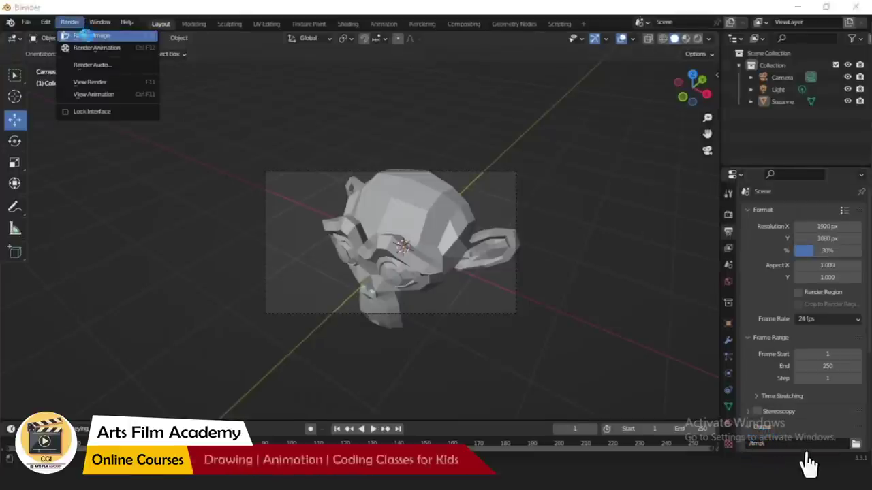
left_click(85, 33)
scroll(209, 184, "down", 2)
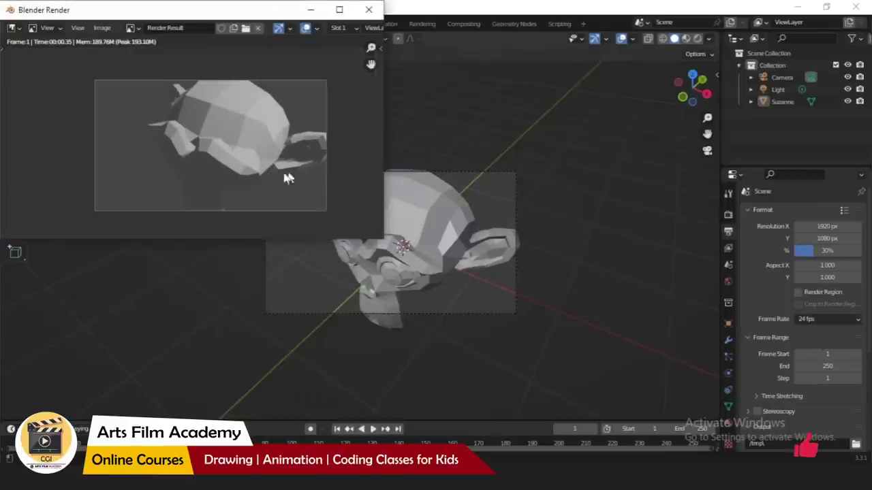
left_click(368, 10)
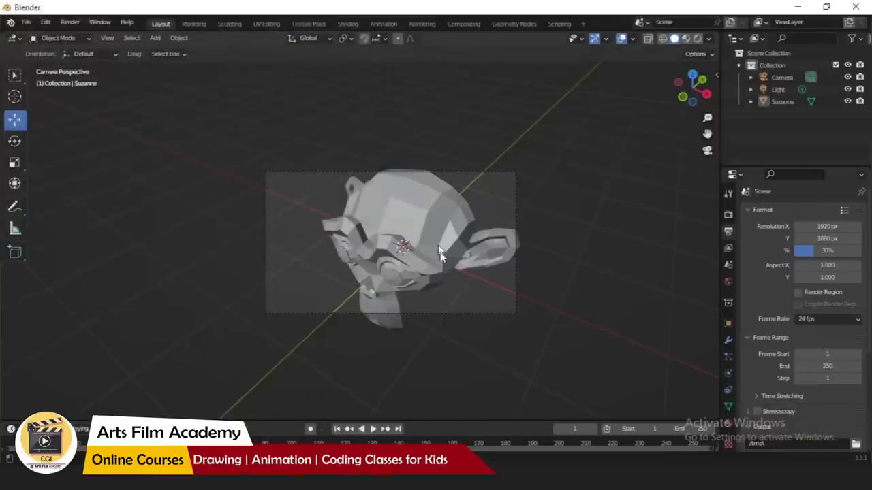
- Leave the camera view and select the camera above the monkey in the viewport
middle_click_drag(552, 295, 521, 278)
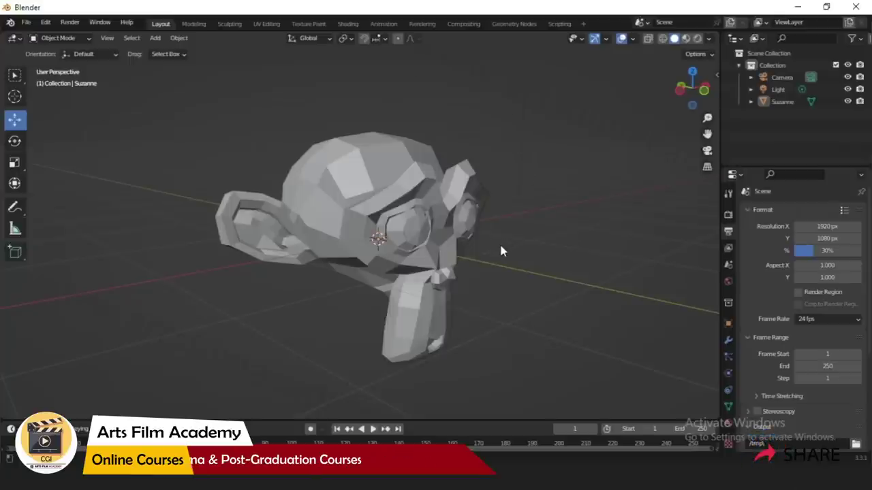
scroll(513, 250, "down", 4)
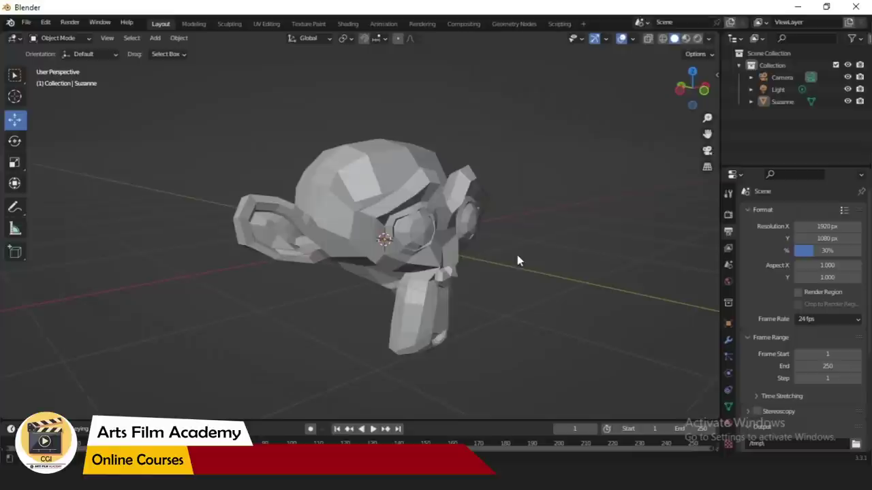
left_click(407, 203)
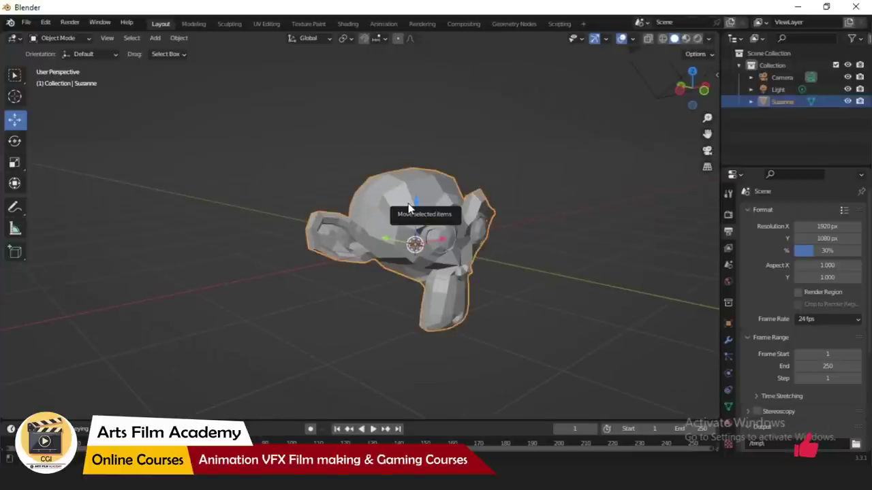
scroll(408, 203, "up", 2)
scroll(518, 209, "down", 5)
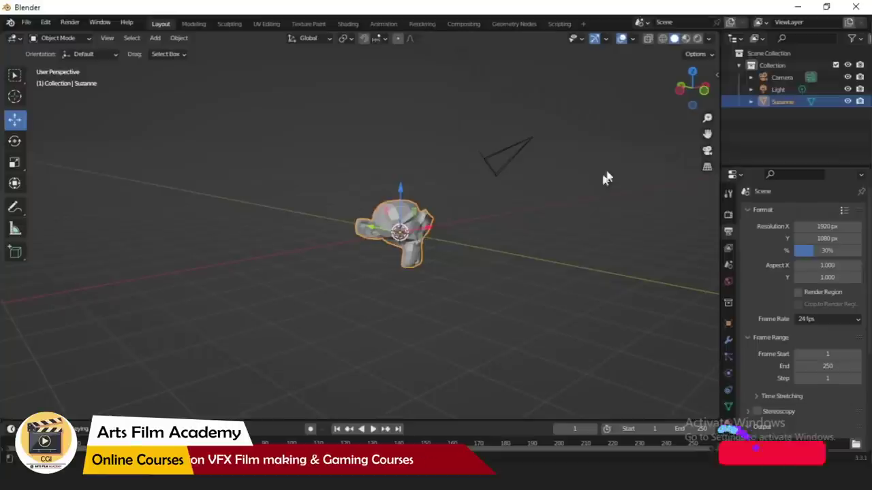
left_click(509, 151)
scroll(506, 222, "up", 2)
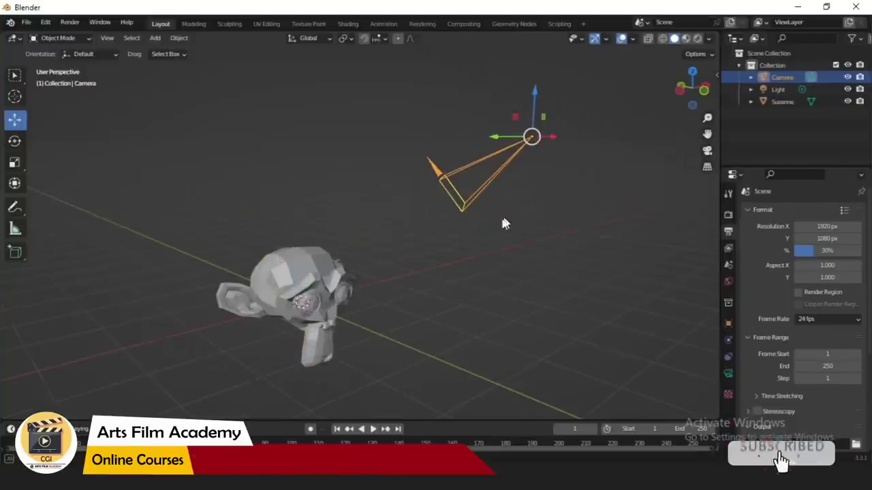
middle_click_drag(505, 222, 471, 225)
scroll(458, 183, "up", 1)
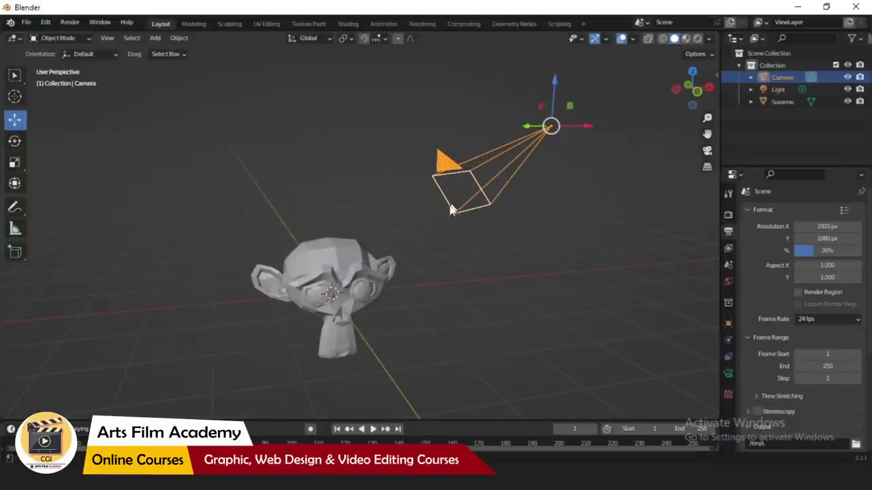
- Open the selected camera's lens properties, look through the camera and try adjusting its focal length
left_click(728, 374)
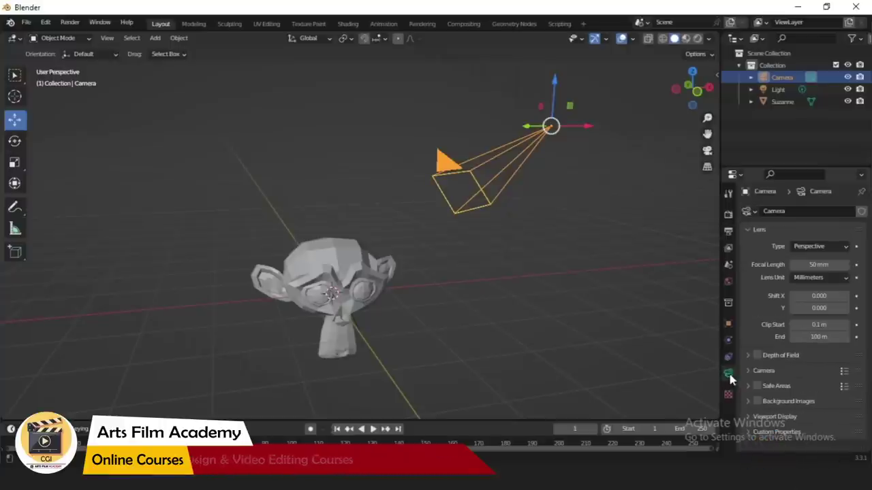
left_click(708, 151)
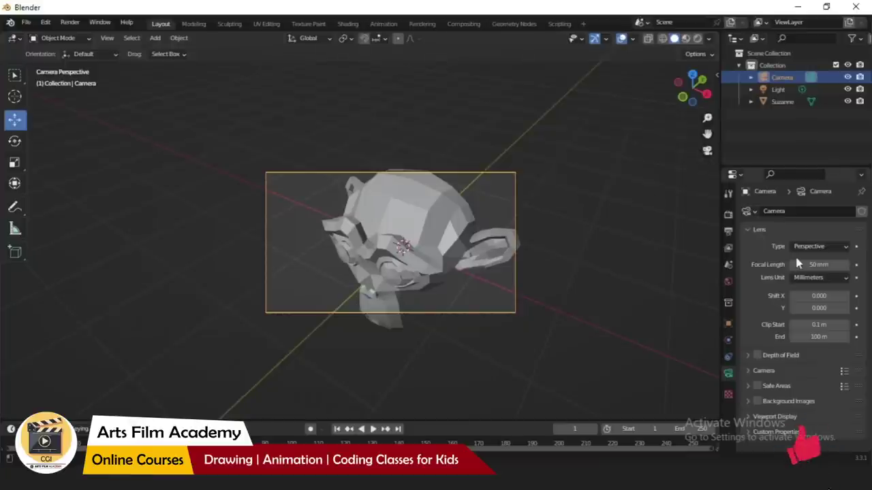
mouse_move(815, 265)
left_mouse_down()
mouse_move(845, 265)
mouse_move(783, 265)
mouse_move(822, 265)
left_mouse_up()
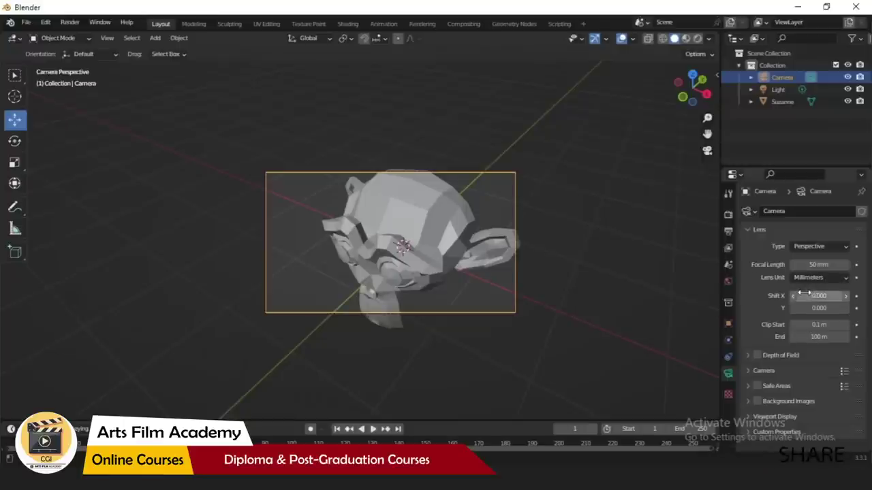
- Review the camera's lens and Depth of Field options, plus the Depth of Field settings of the Eevee render engine
mouse_move(819, 266)
left_mouse_down()
mouse_move(838, 265)
mouse_move(802, 265)
mouse_move(822, 265)
left_mouse_up()
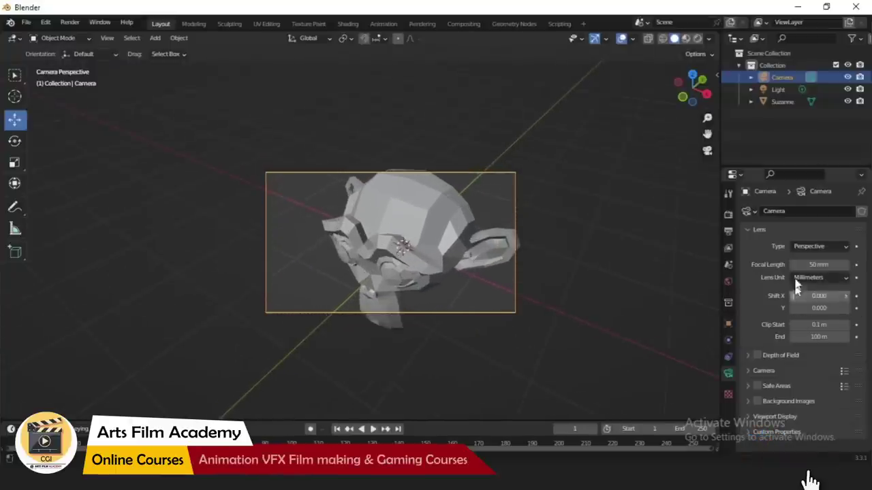
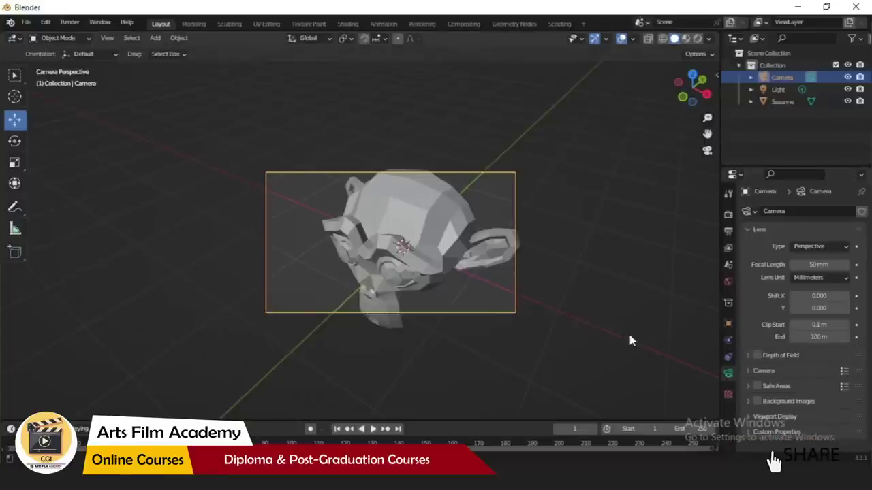
scroll(630, 336, "down", 1)
scroll(263, 302, "up", 1)
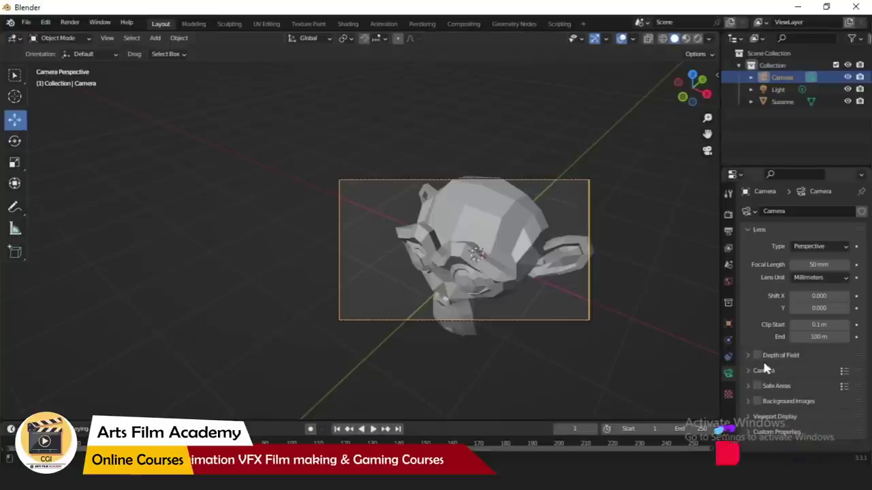
left_click(728, 216)
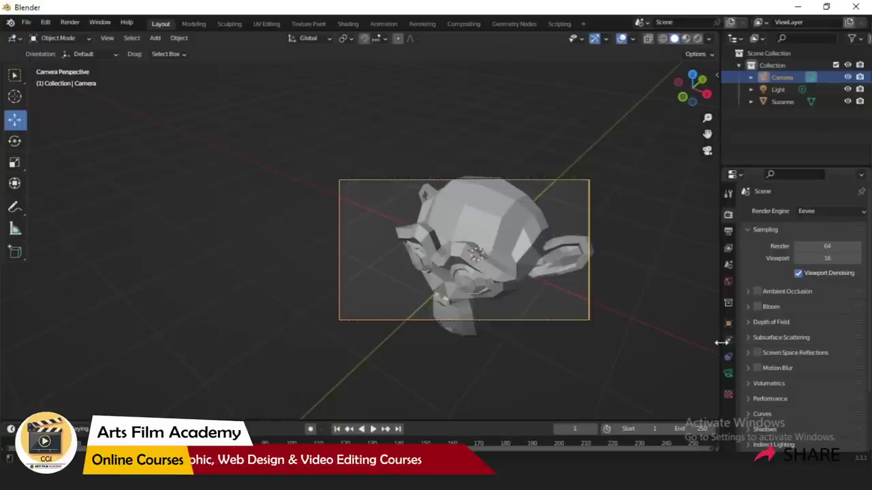
left_click(728, 374)
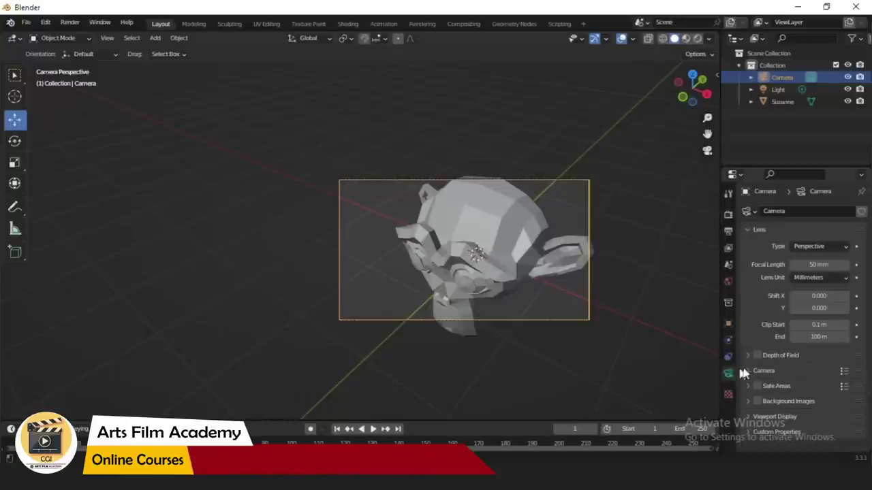
left_click(756, 356)
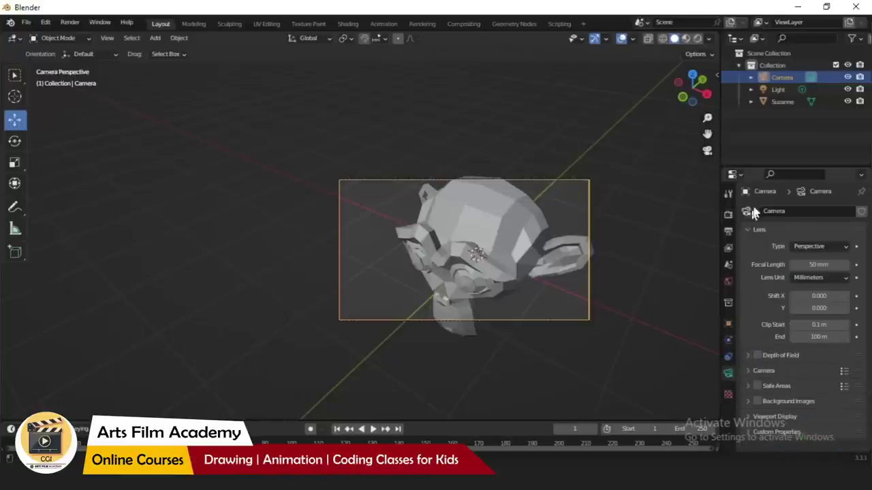
left_click(728, 213)
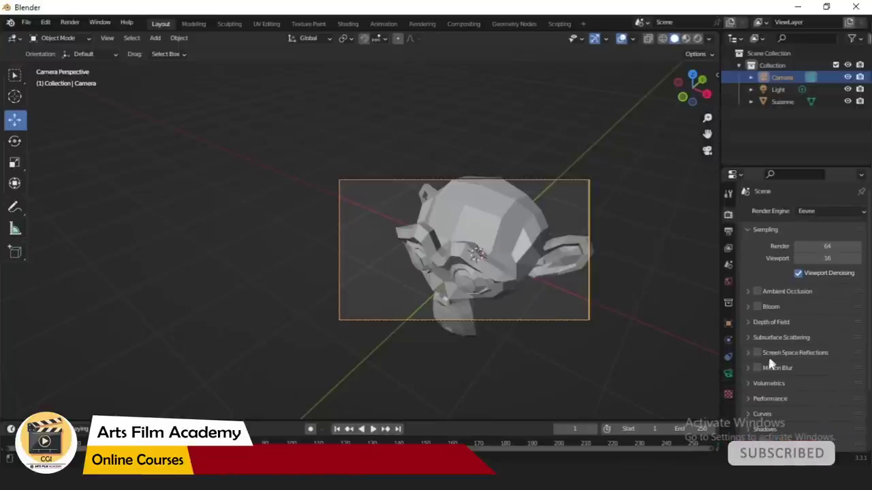
left_click(771, 322)
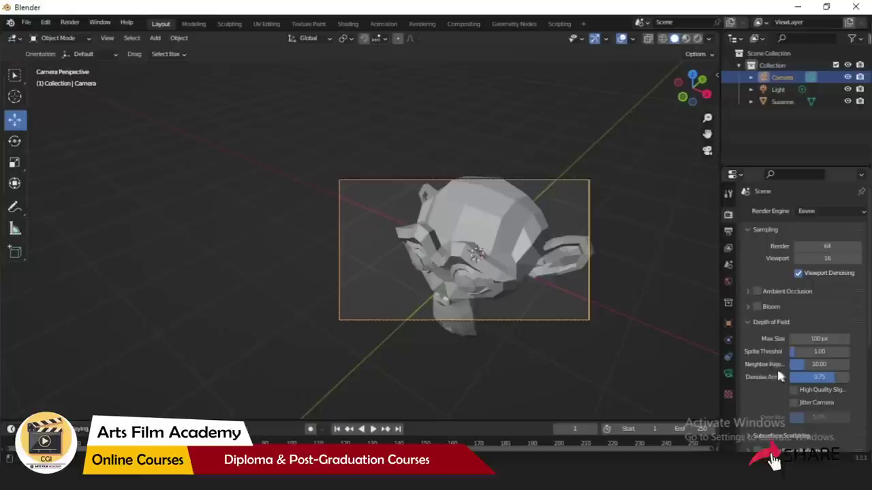
left_click(777, 323)
- Switch the scene's render engine to Cycles, collapse its Sampling settings and show the active tool's options
left_click(809, 212)
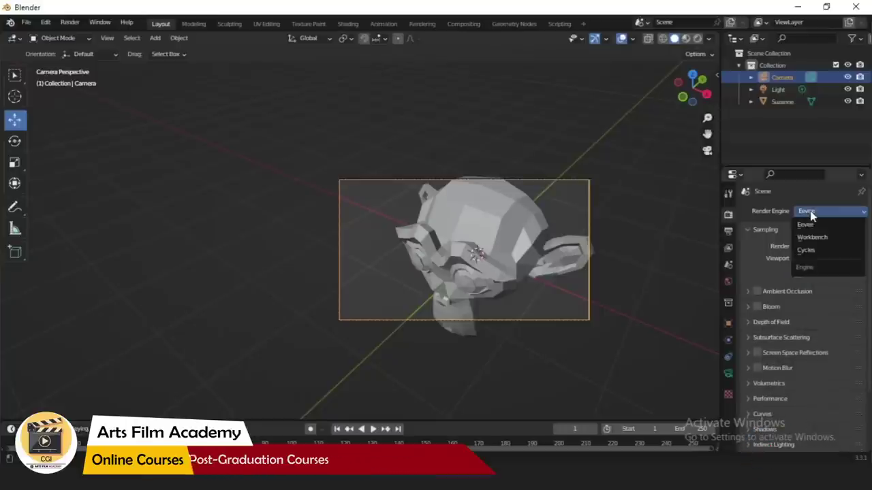
left_click(807, 251)
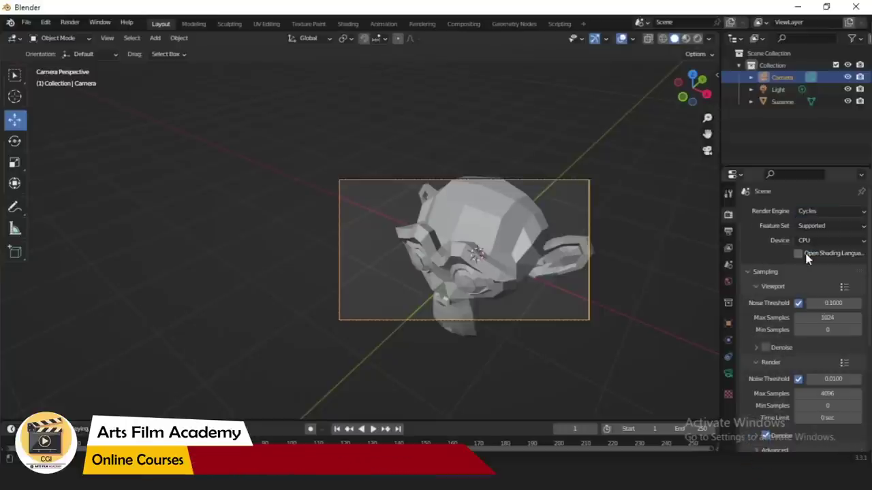
left_click(757, 274)
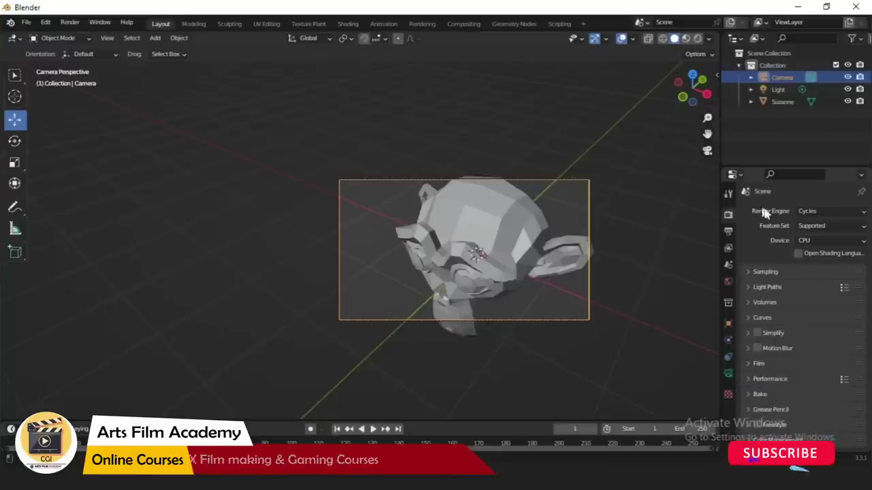
left_click(728, 193)
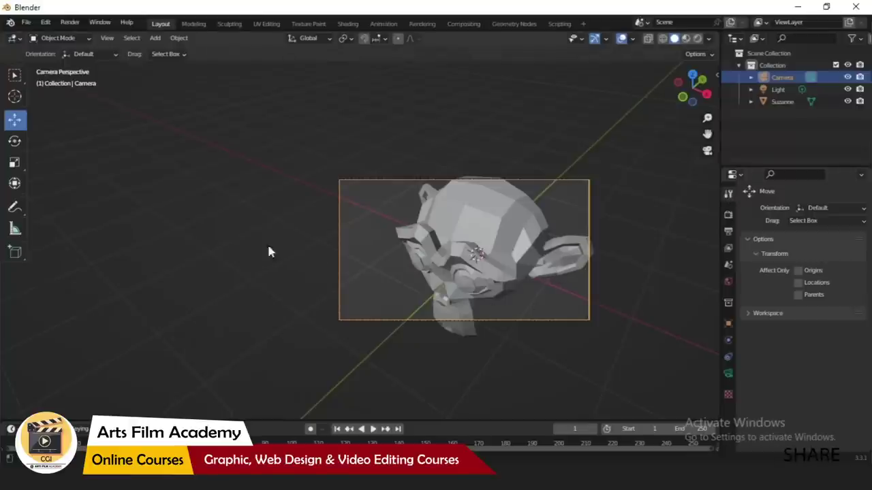
scroll(268, 249, "down", 1)
scroll(591, 278, "up", 2)
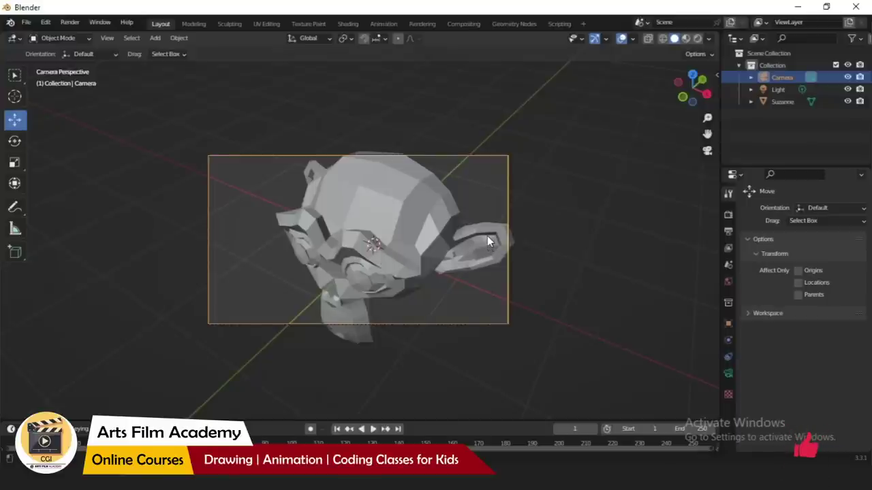
- Start a new General file without saving the current monkey scene
left_click(26, 22)
mouse_move(38, 33)
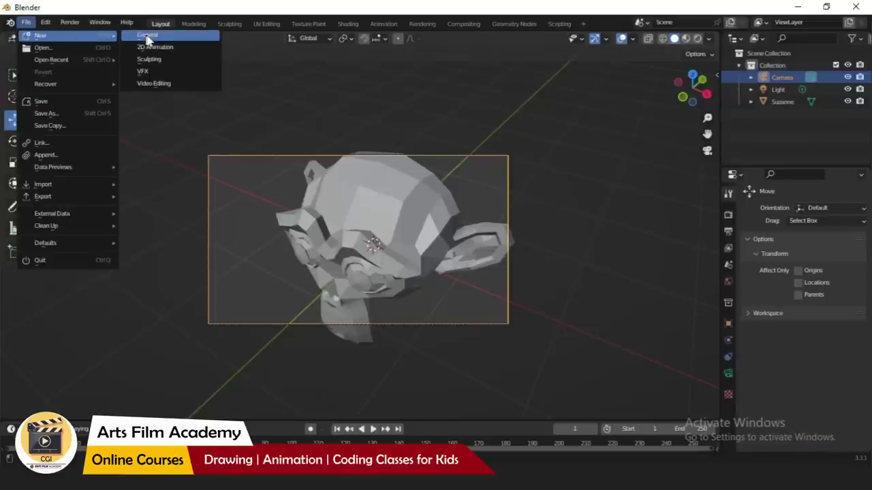
left_click(150, 31)
left_click(452, 259)
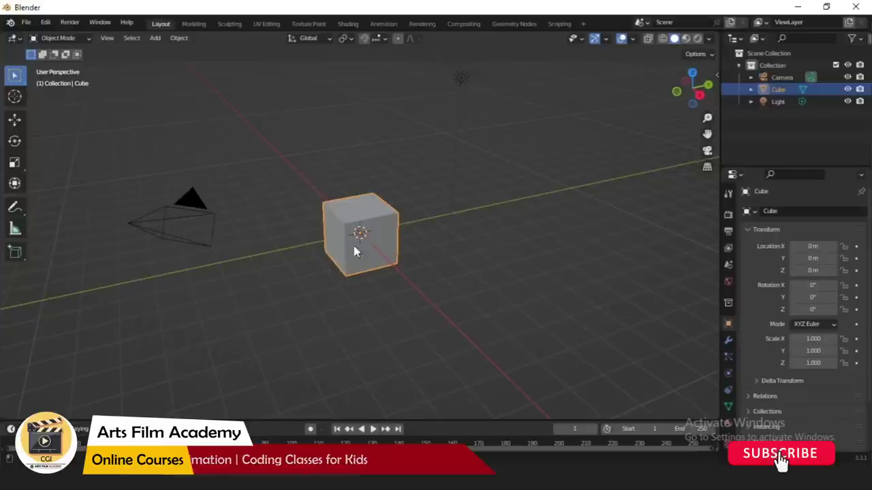
- Delete the default cube and add a Monkey mesh at the world origin
scroll(306, 211, "up", 3)
middle_click_drag(306, 212, 415, 219)
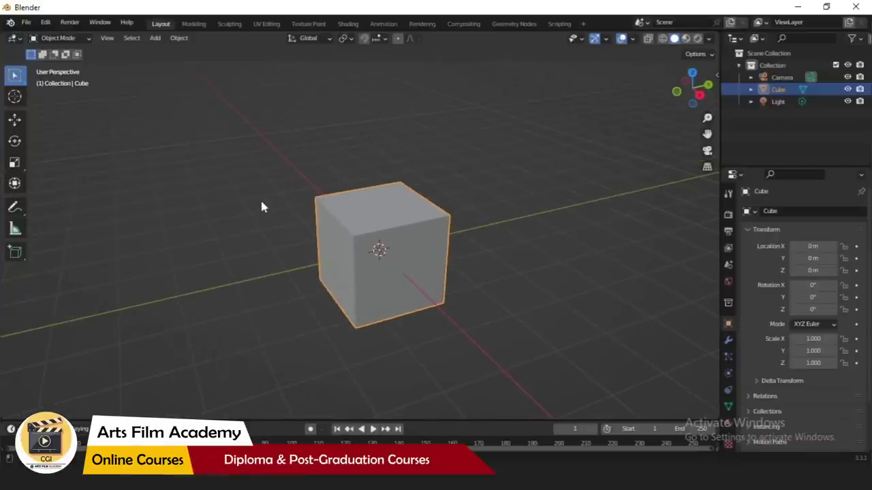
middle_click_drag(260, 198, 385, 222)
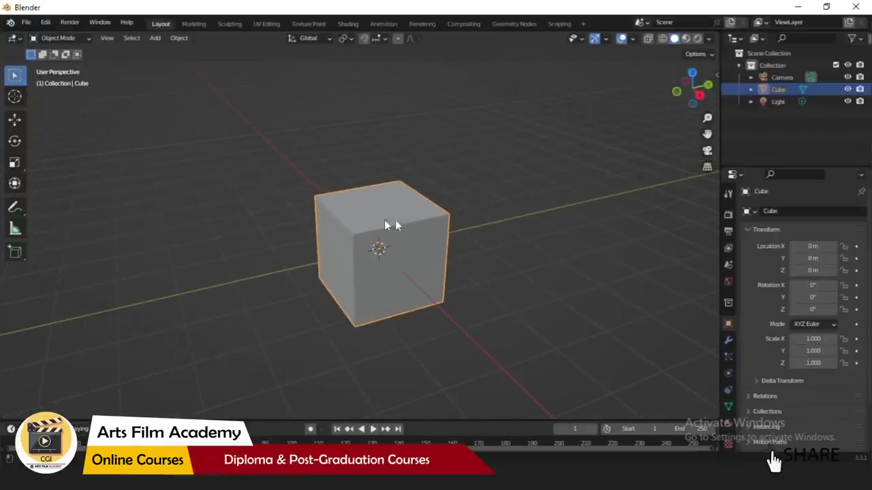
mouse_move(454, 266)
middle_mouse_down()
mouse_move(480, 284)
mouse_move(467, 271)
middle_mouse_up()
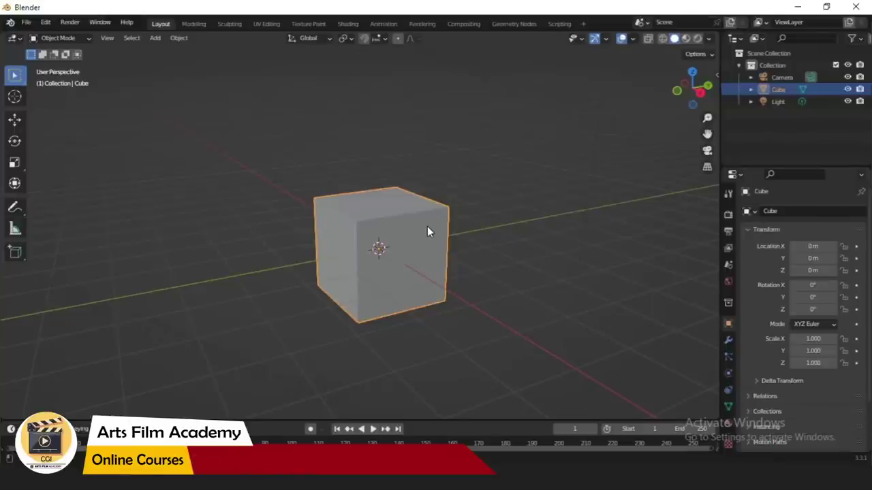
key("Delete")
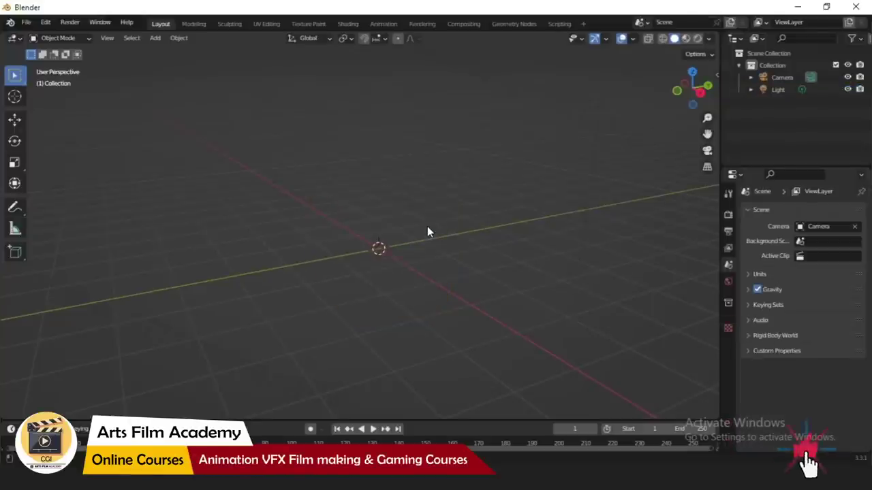
left_click(155, 38)
mouse_move(167, 51)
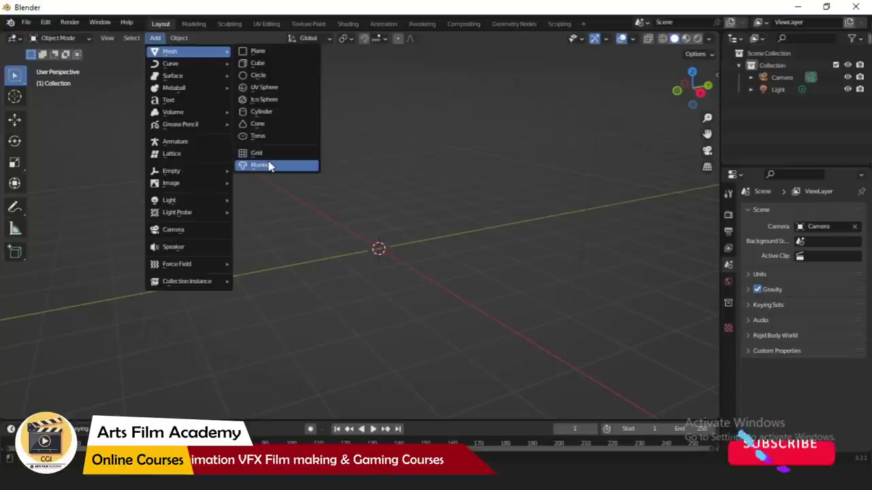
left_click(269, 165)
middle_click_drag(351, 295, 4, 24)
- Add a point light and move it beside the monkey's face, to about X 1.76 m, Y -1.02 m, Z -0.36 m
left_click(156, 39)
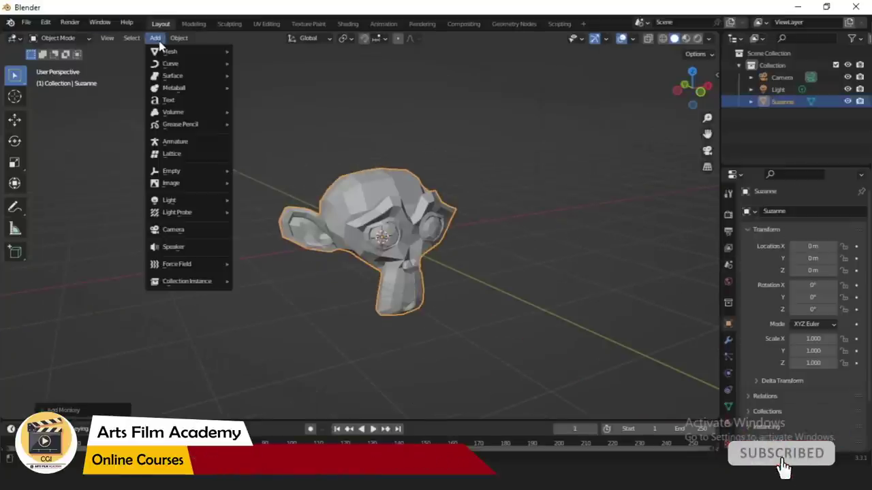
mouse_move(204, 200)
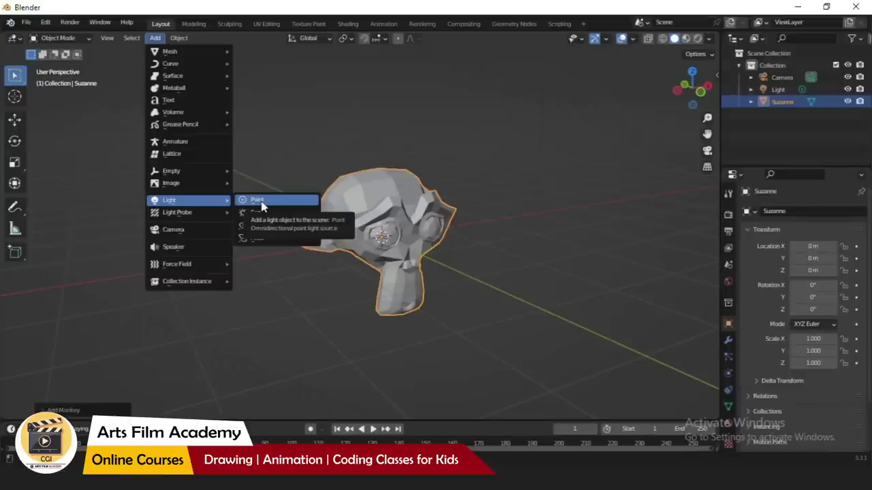
left_click(262, 204)
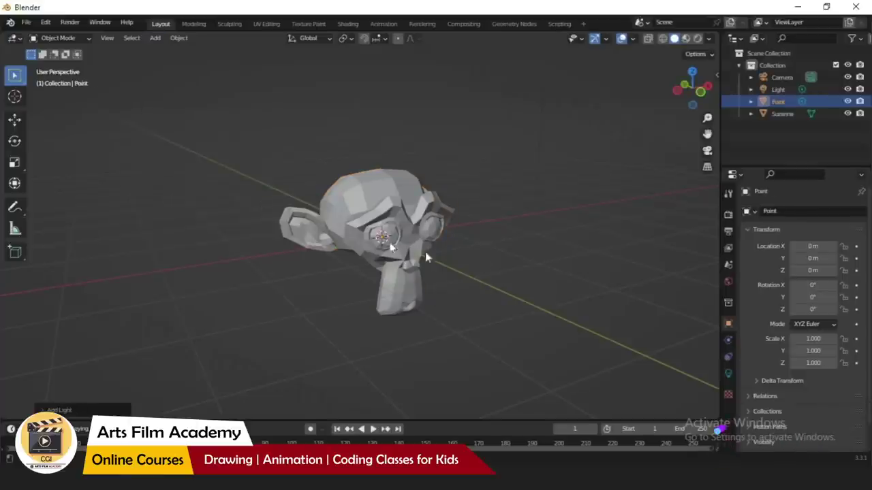
left_click(14, 119)
left_click_drag(380, 233, 522, 259)
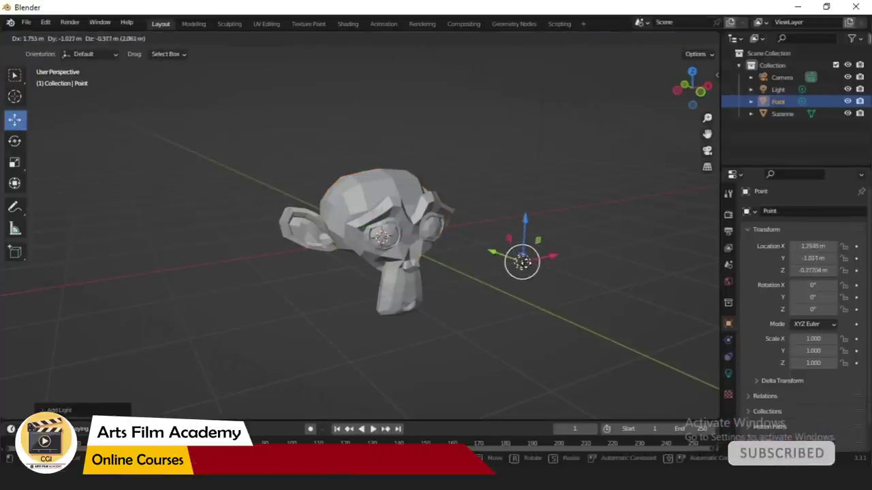
- Delete the scene's original light above the monkey, keeping only the new point light
scroll(443, 277, "down", 5)
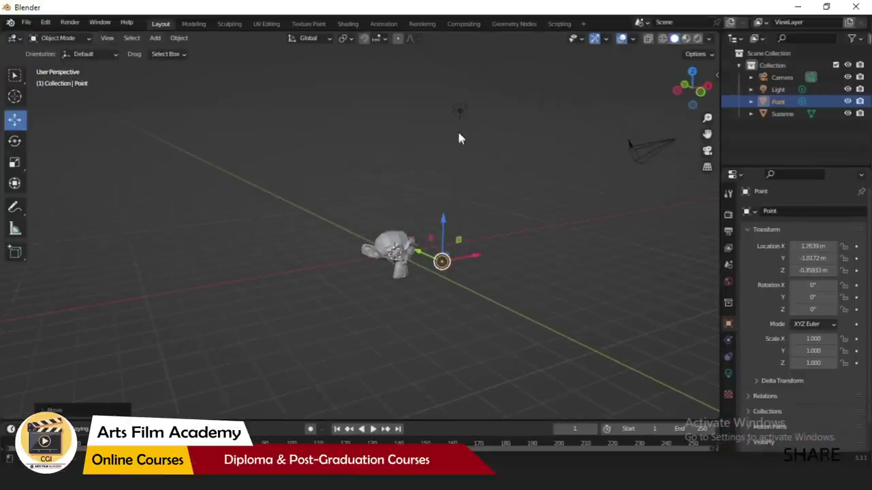
left_click(459, 111)
key("Delete")
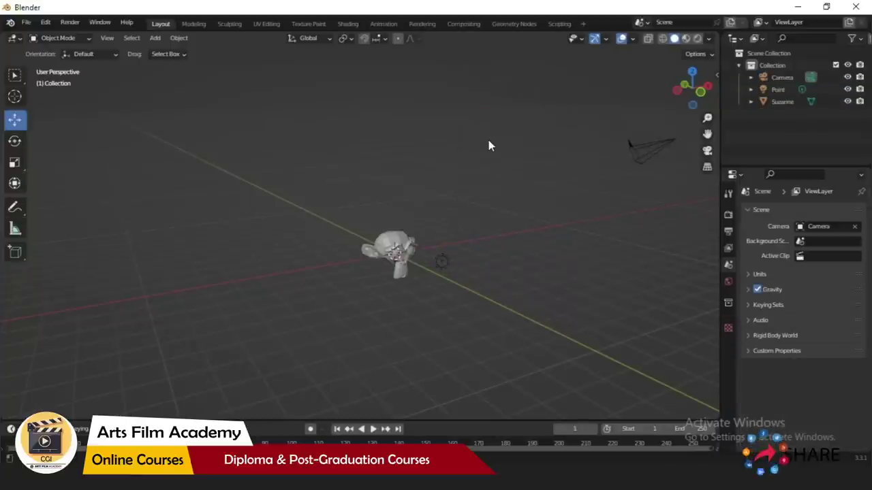
- Select the point light beside the monkey and switch the viewport to rendered shading
scroll(450, 264, "up", 5)
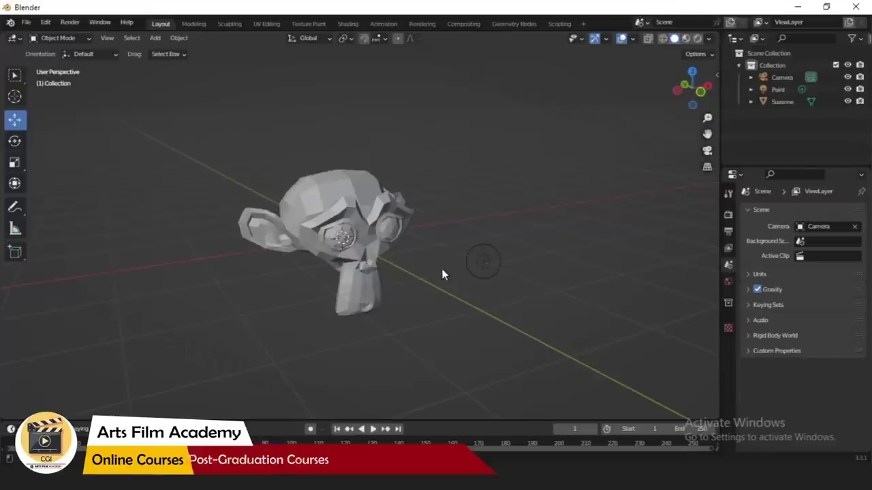
left_click(485, 264)
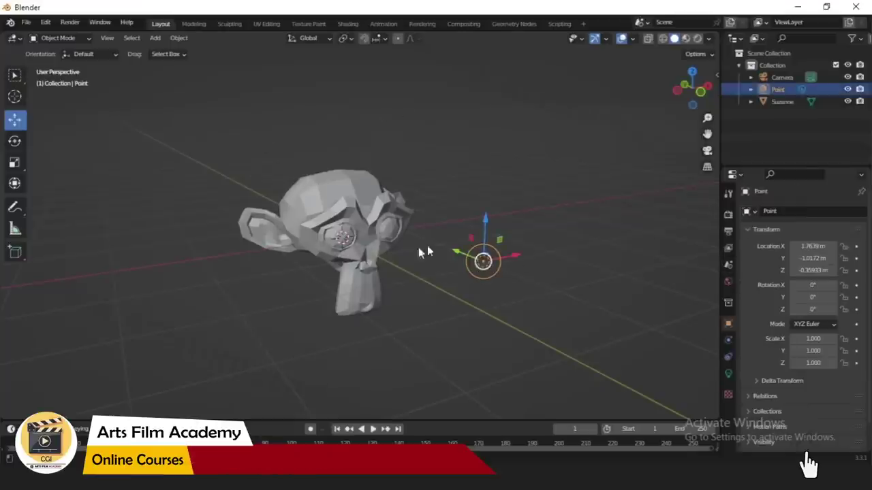
left_click(697, 39)
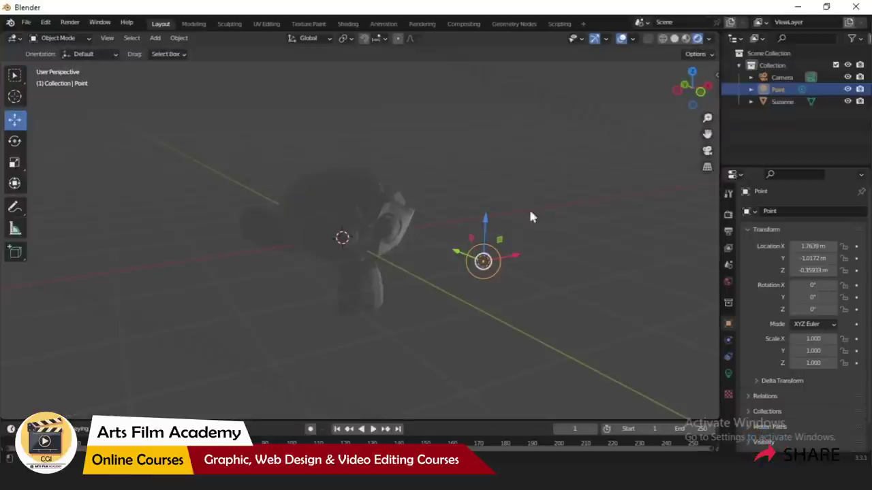
- Move the point light in front of the monkey's face, to about X -1.36 m, Y -1.98 m, Z 0.60 m
left_click_drag(483, 260, 402, 290)
middle_click_drag(402, 289, 413, 235)
left_click_drag(413, 235, 391, 321)
middle_click_drag(391, 320, 475, 236)
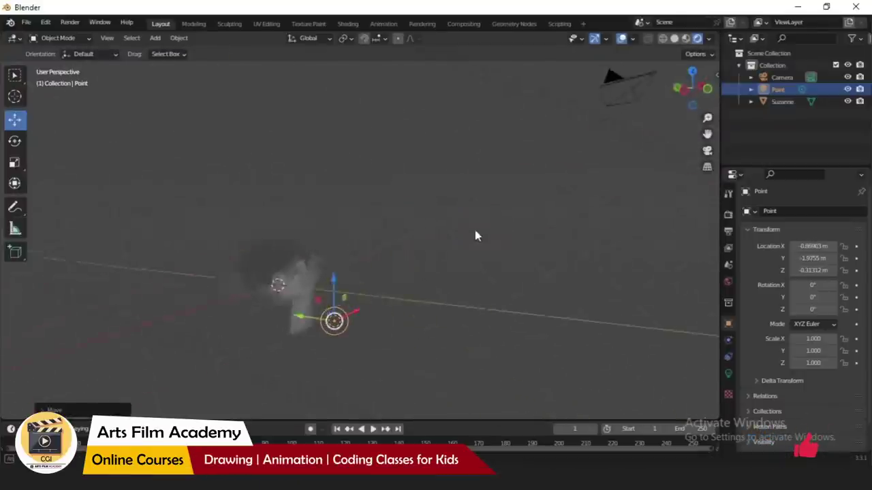
middle_click_drag(202, 331, 428, 247)
left_click_drag(427, 246, 434, 177)
left_click_drag(441, 218, 398, 224)
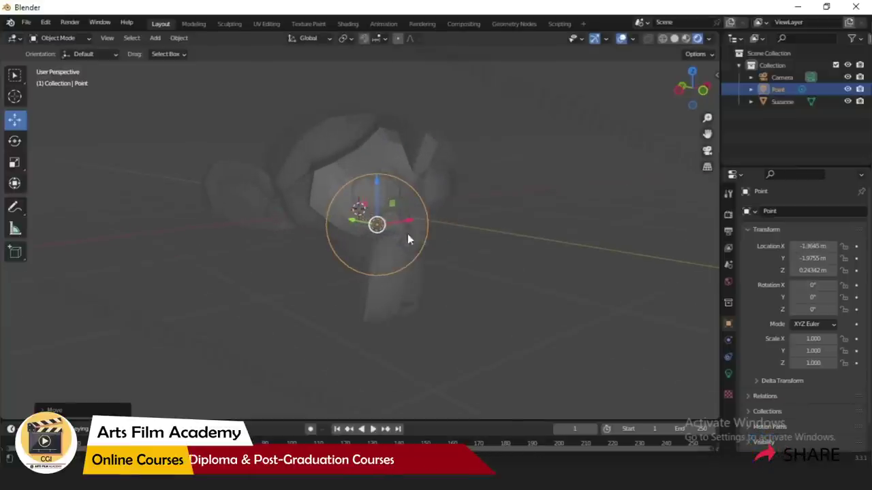
left_click_drag(375, 187, 407, 137)
scroll(431, 249, "down", 3)
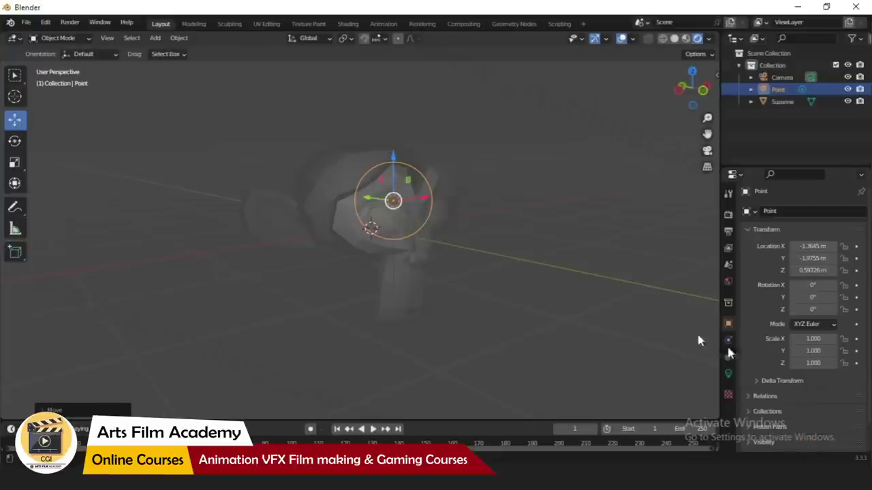
- Raise the point light slightly above the monkey's eye level and set its power to 25 W
left_click(728, 373)
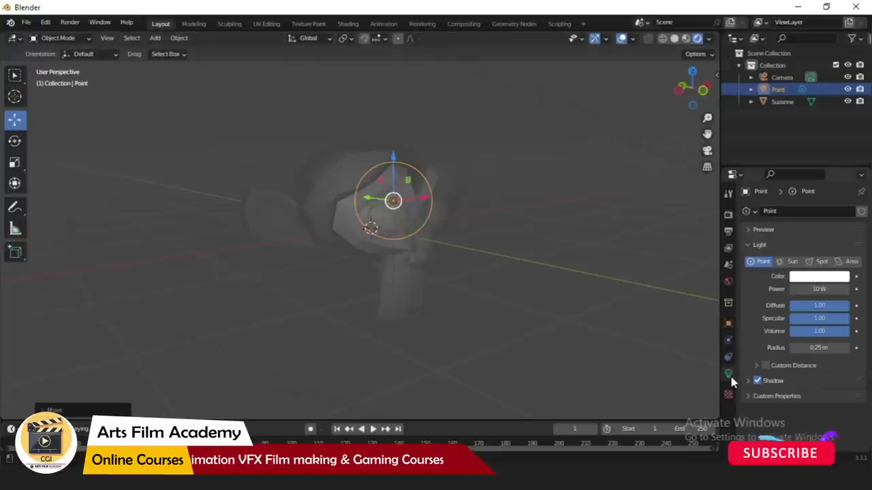
left_click_drag(392, 157, 393, 134)
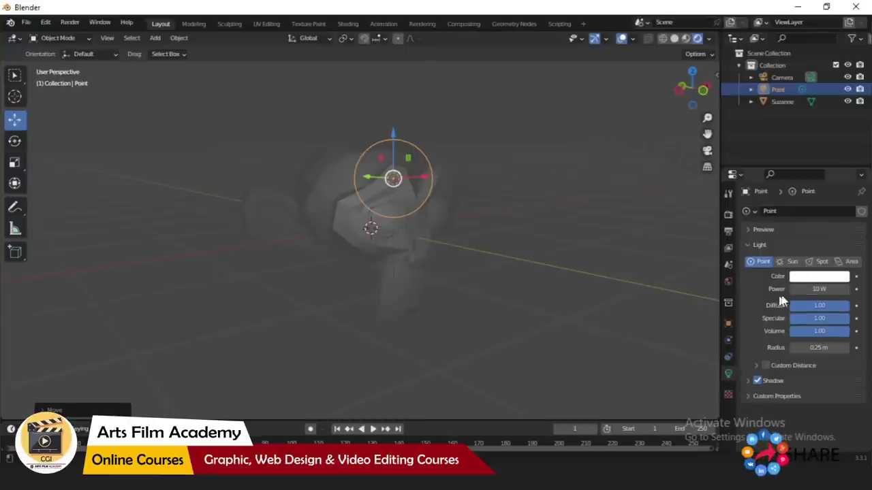
mouse_move(820, 292)
left_mouse_down()
mouse_move(857, 292)
mouse_move(827, 289)
left_mouse_up()
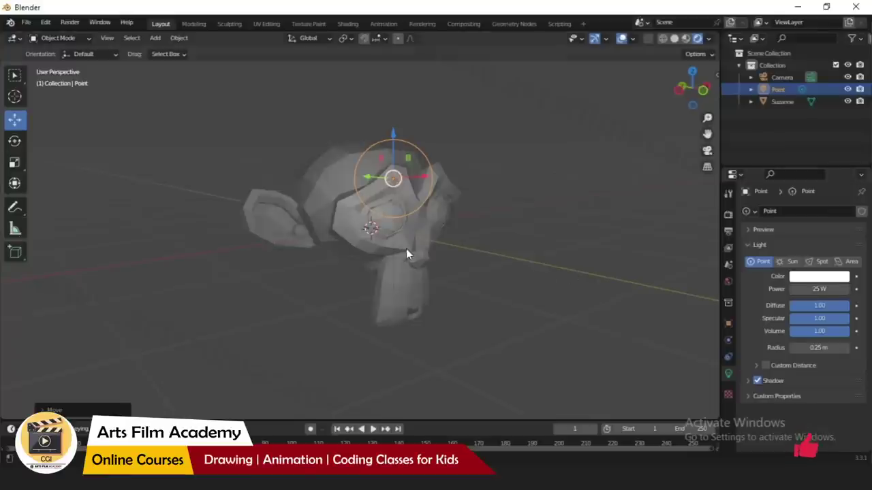
- Match the camera to the current view of the monkey, render a still image and close it after inspecting it
left_click(506, 252)
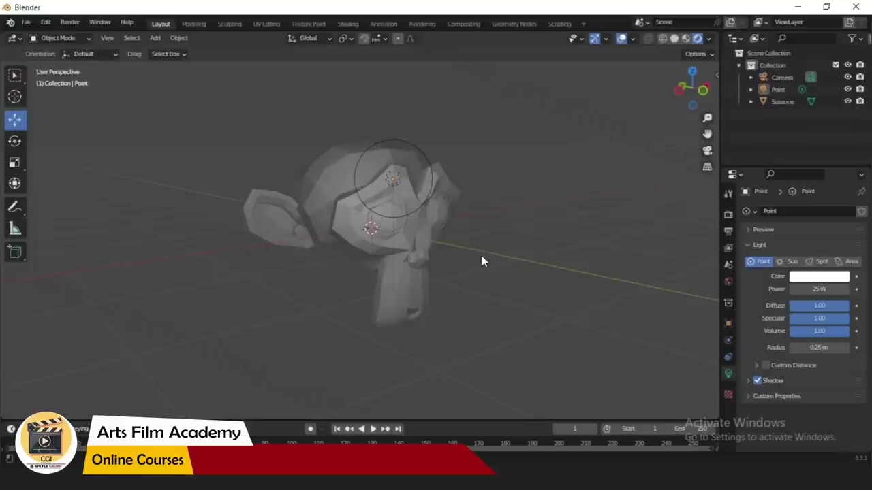
key("KP_0")
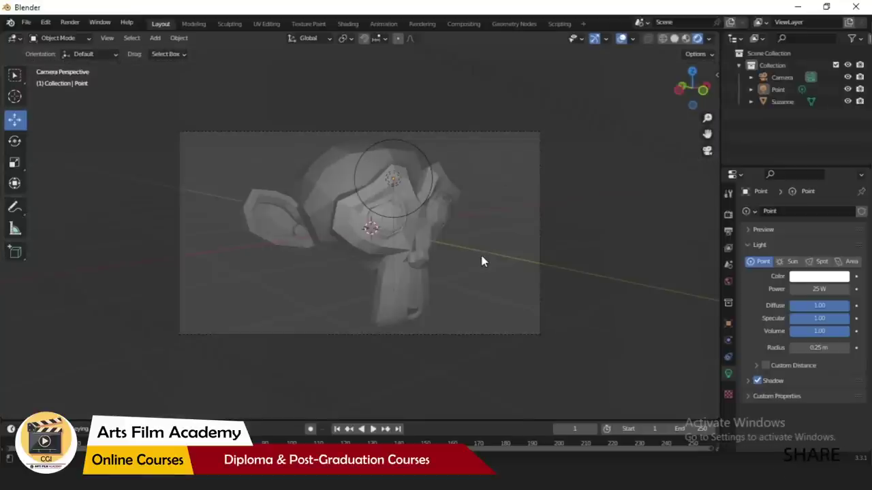
left_click(69, 22)
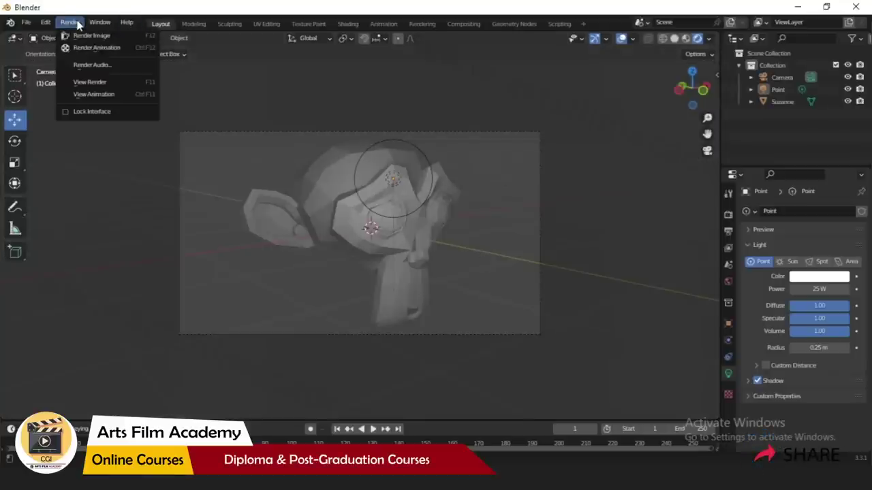
left_click(92, 36)
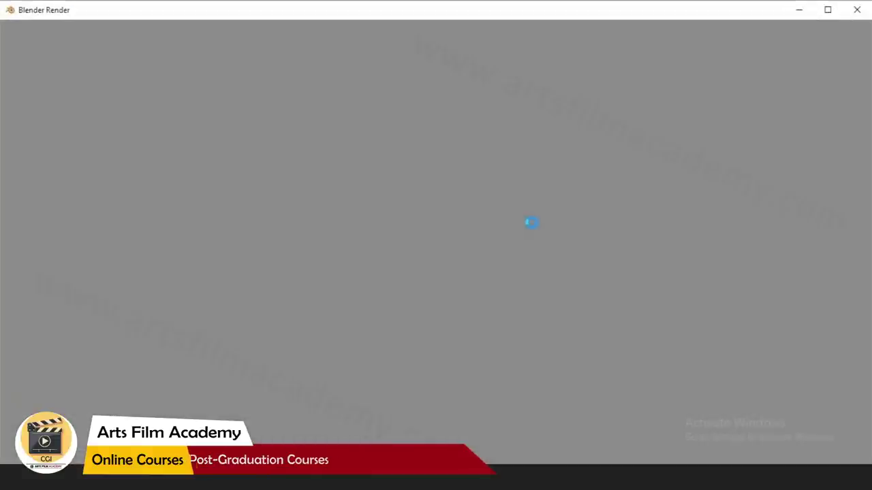
scroll(268, 249, "down", 5)
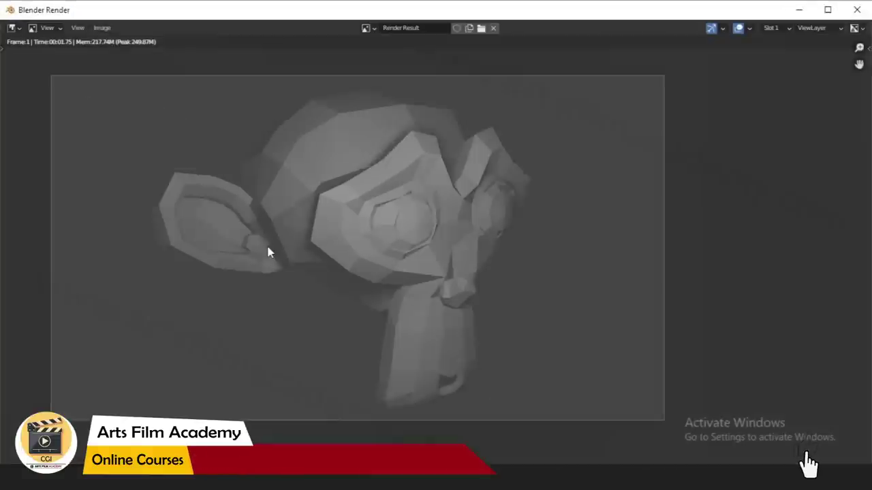
scroll(132, 240, "down", 1)
scroll(112, 235, "up", 2)
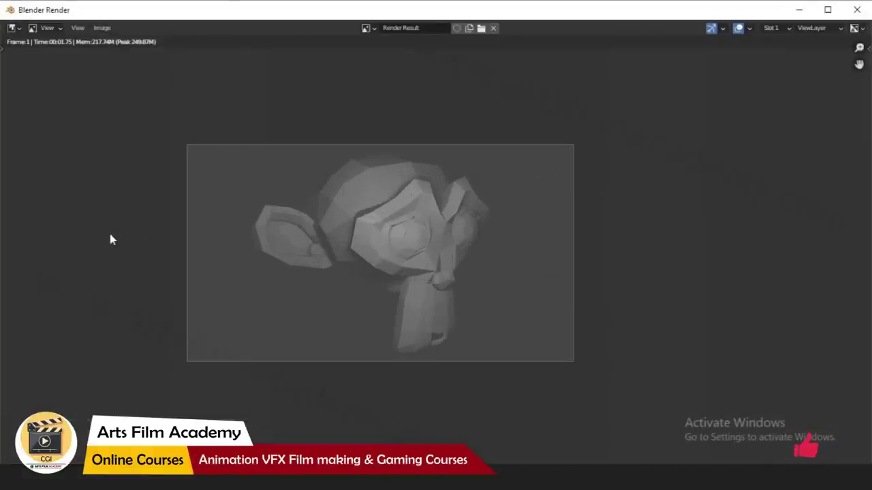
scroll(287, 264, "down", 1)
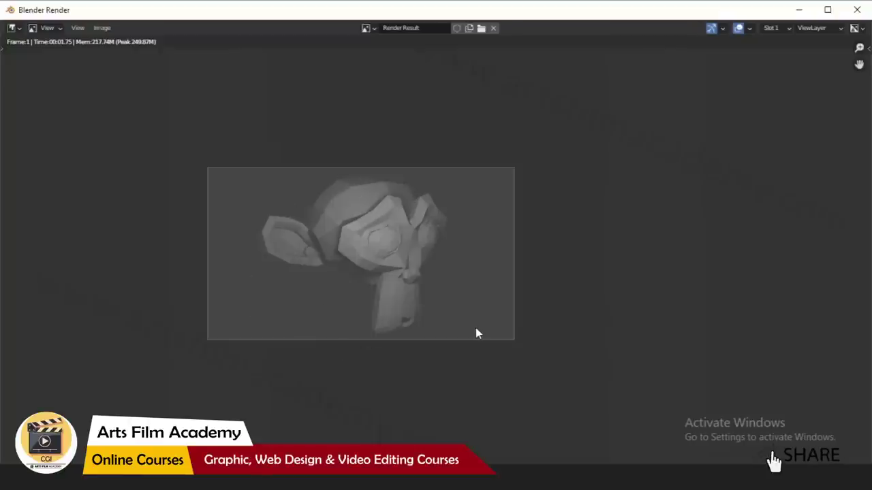
left_click(857, 10)
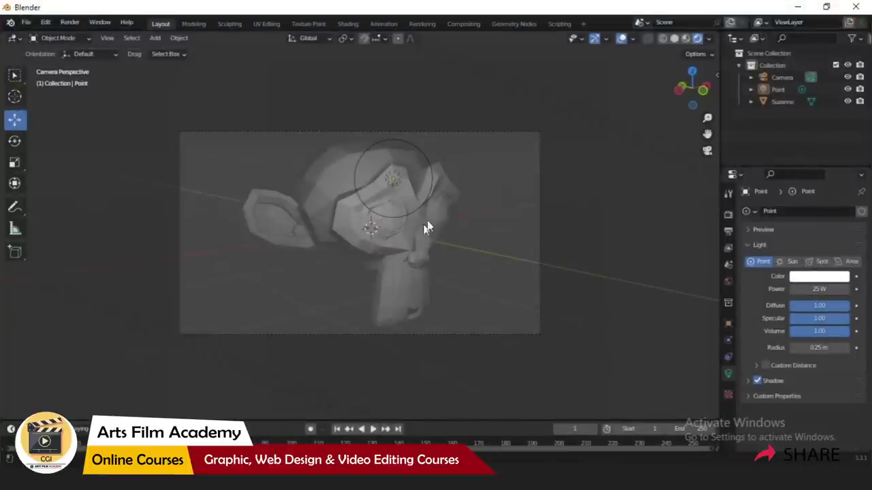
- Move the point light down in front of the monkey's chin and set the output resolution percentage to 31%
left_click(393, 179)
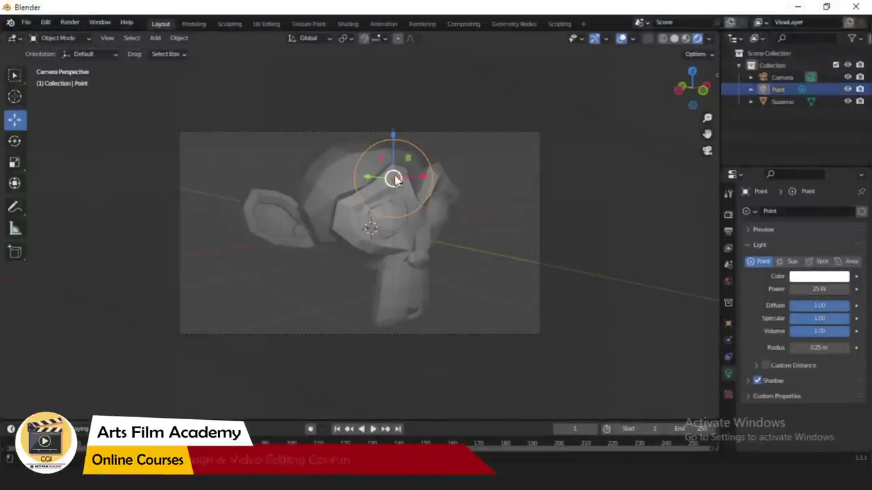
left_click_drag(393, 179, 538, 297)
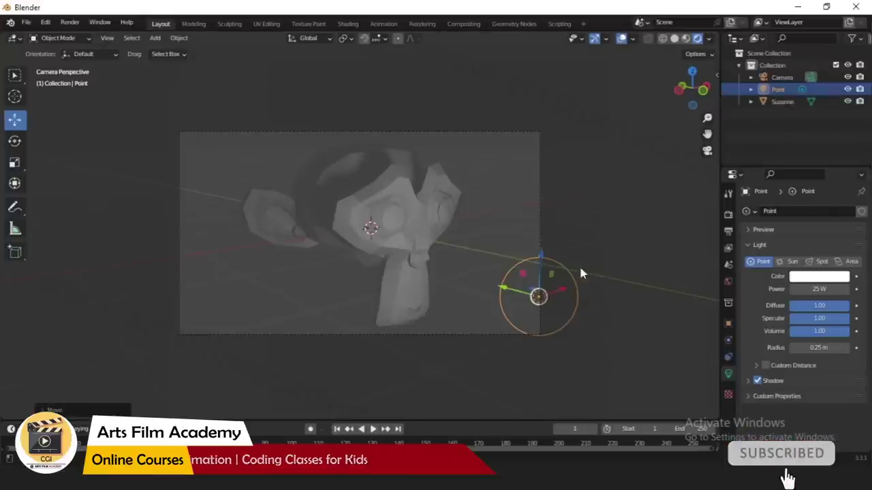
left_click(728, 234)
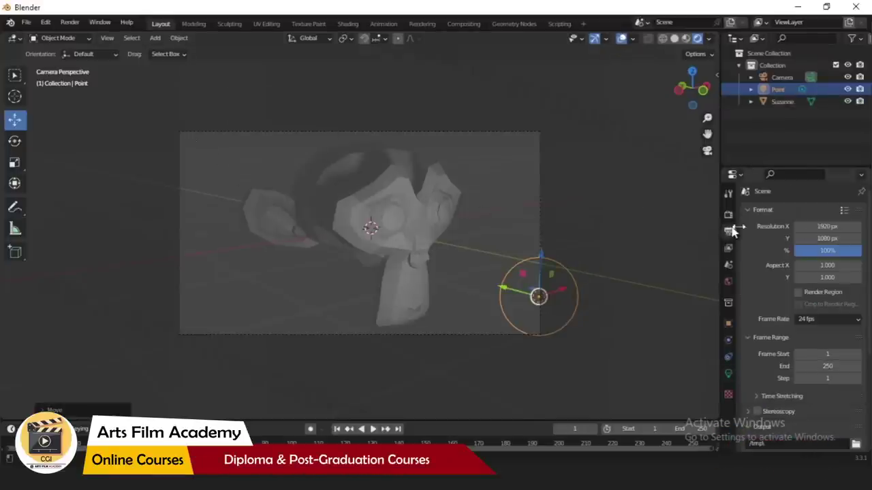
left_click_drag(828, 250, 810, 251)
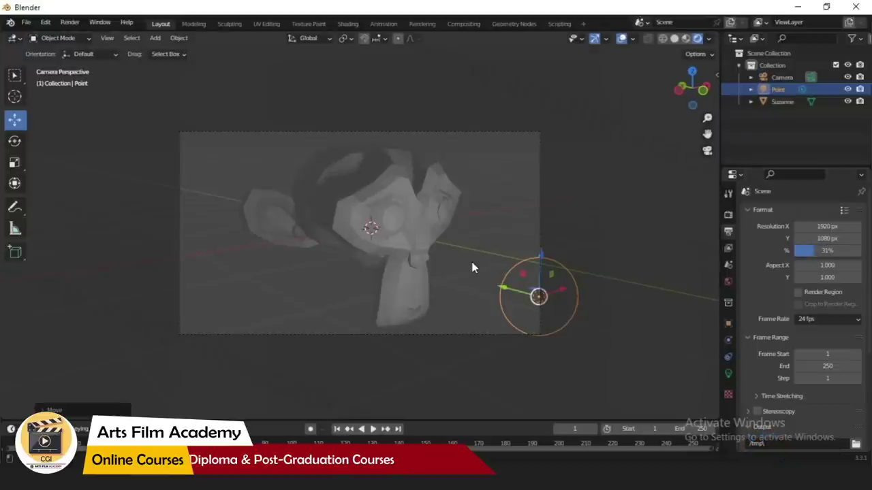
- View the monkey from the side and raise the point light slightly, bringing it a little closer to the face
middle_click_drag(498, 267, 469, 280)
middle_click_drag(372, 233, 457, 204)
left_click(203, 104)
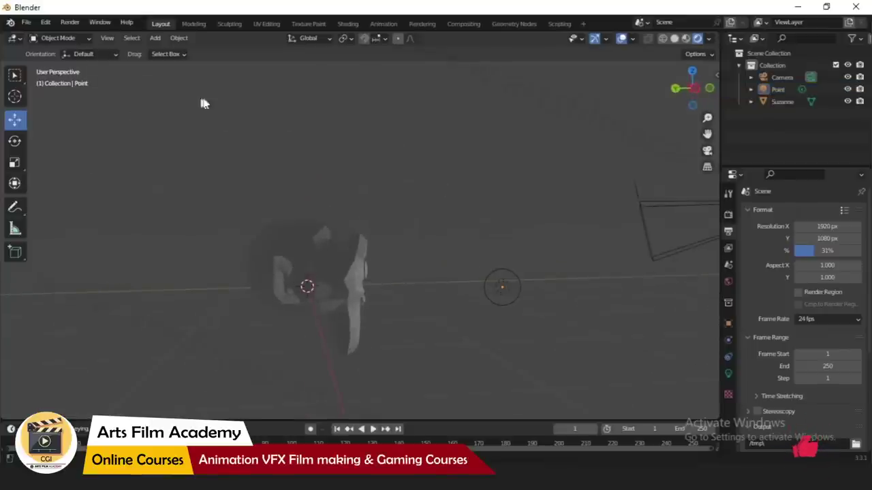
middle_click_drag(504, 251, 359, 171)
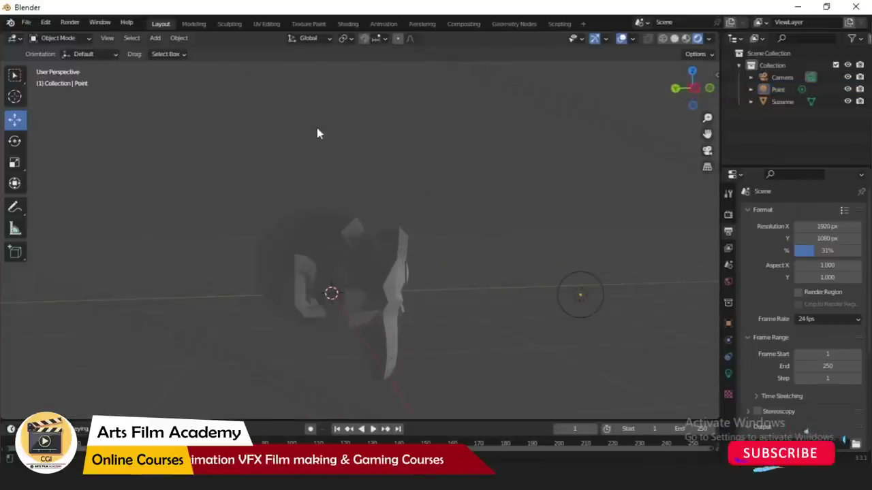
left_click_drag(210, 120, 237, 152)
left_click(299, 235)
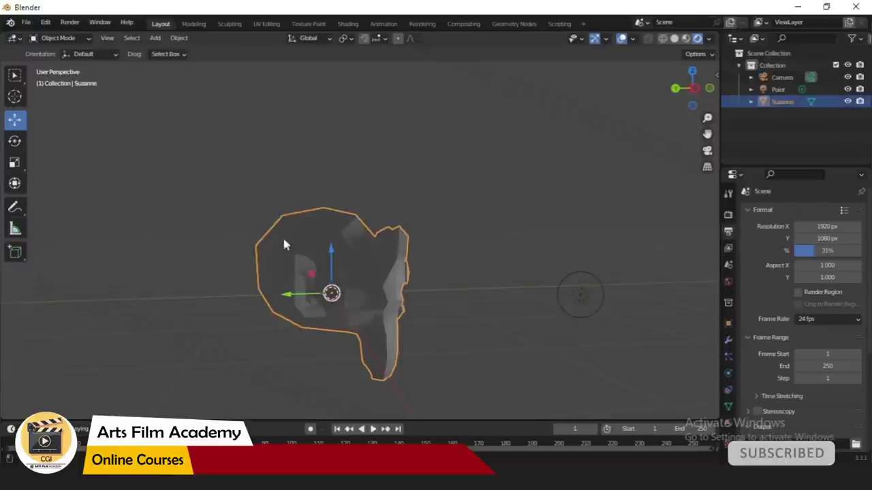
left_click(442, 143)
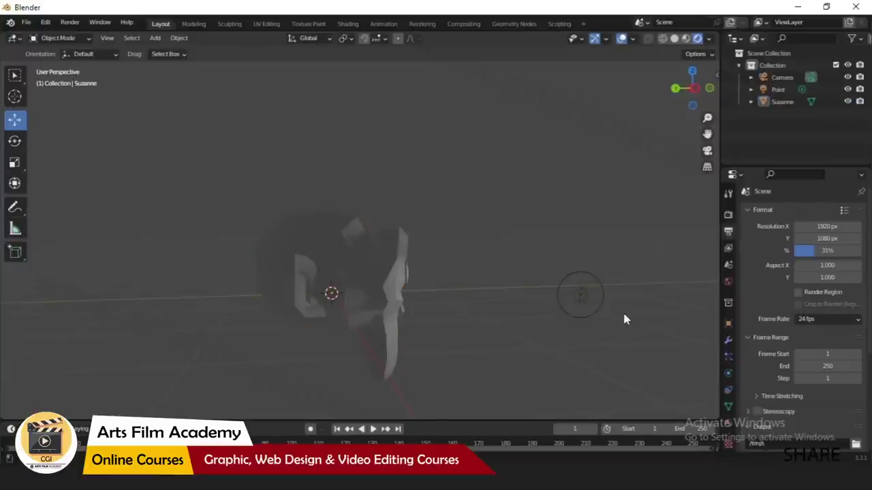
left_click(584, 297)
left_click_drag(584, 297, 649, 218)
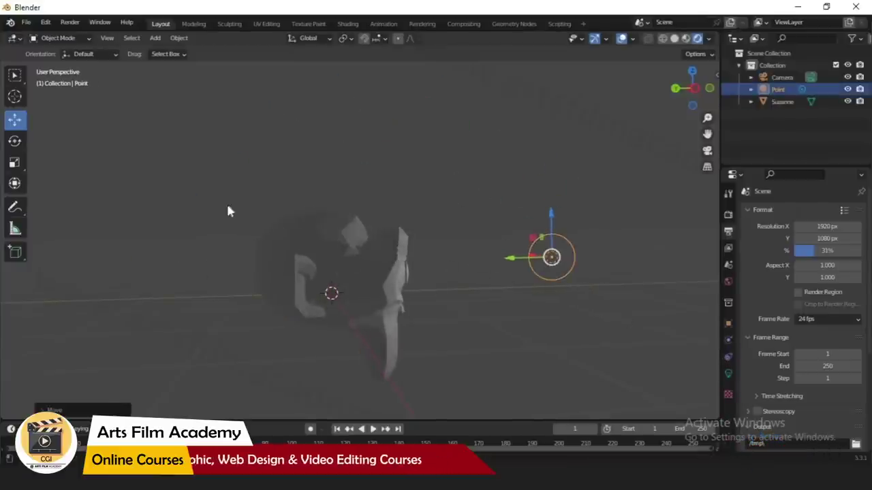
left_click_drag(223, 107, 286, 134)
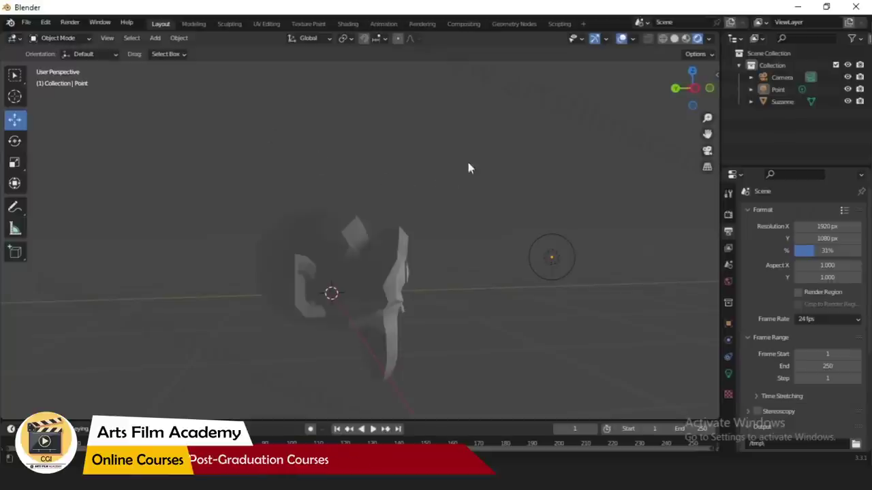
- Match the camera to the monkey's side view, render a still image and close the result
scroll(441, 237, "down", 2)
scroll(412, 325, "up", 1)
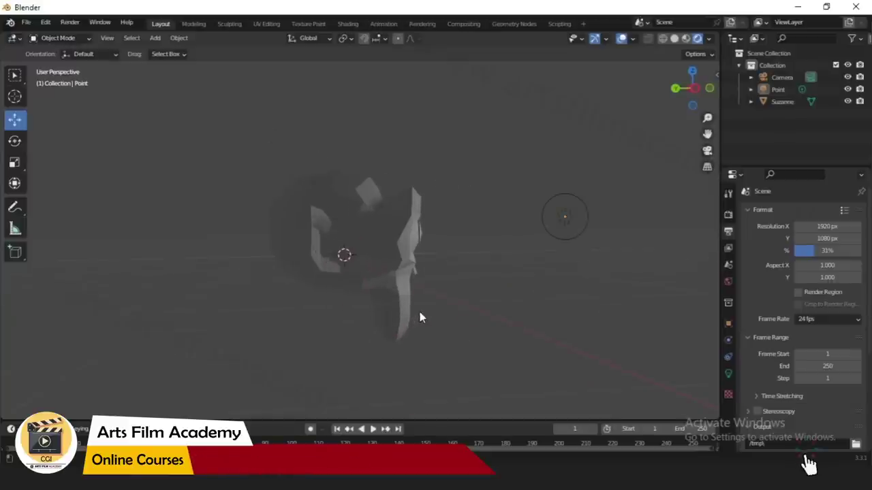
key("KP_0")
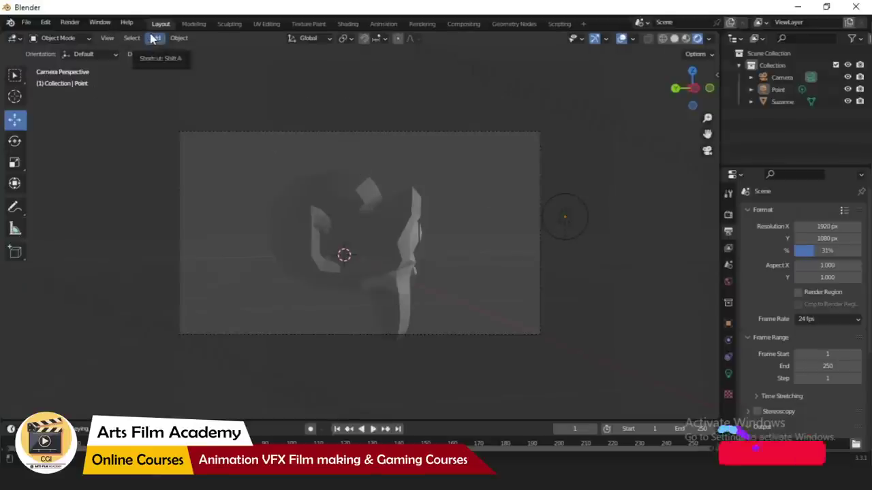
left_click(69, 22)
left_click(79, 33)
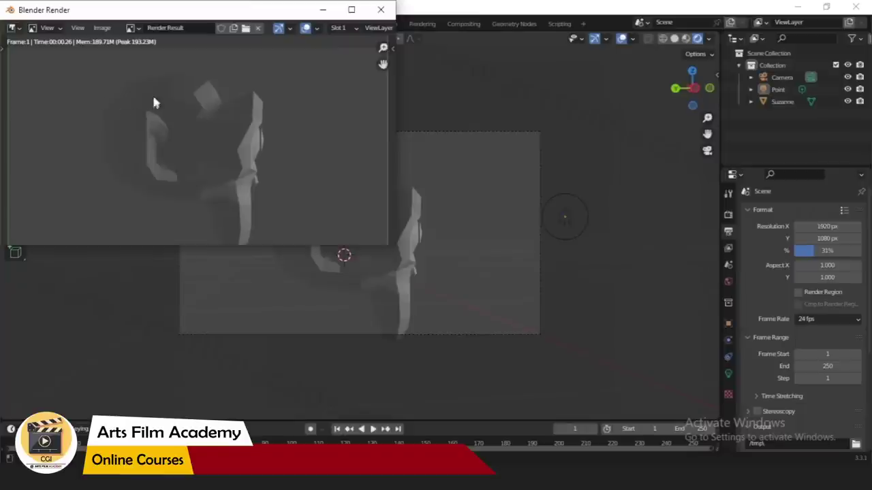
left_click(381, 11)
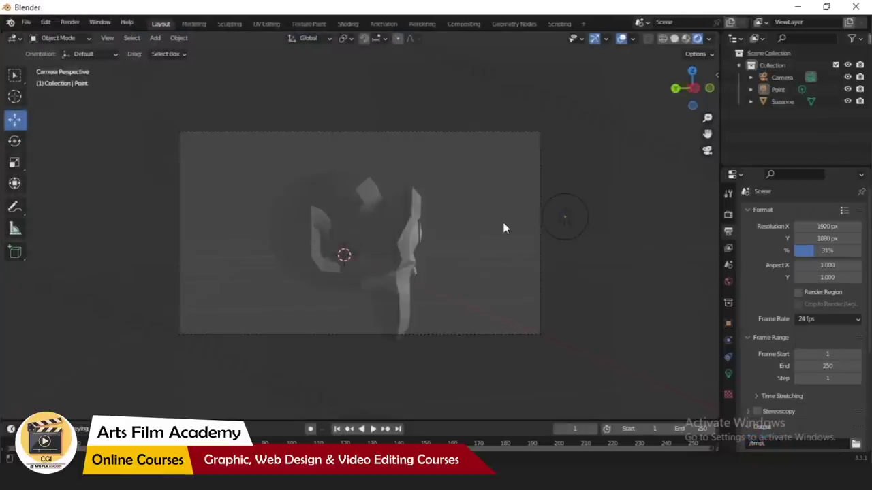
- Raise the monkey vertically so it sits above the ground grid
middle_click_drag(504, 228, 407, 240)
left_click(407, 238)
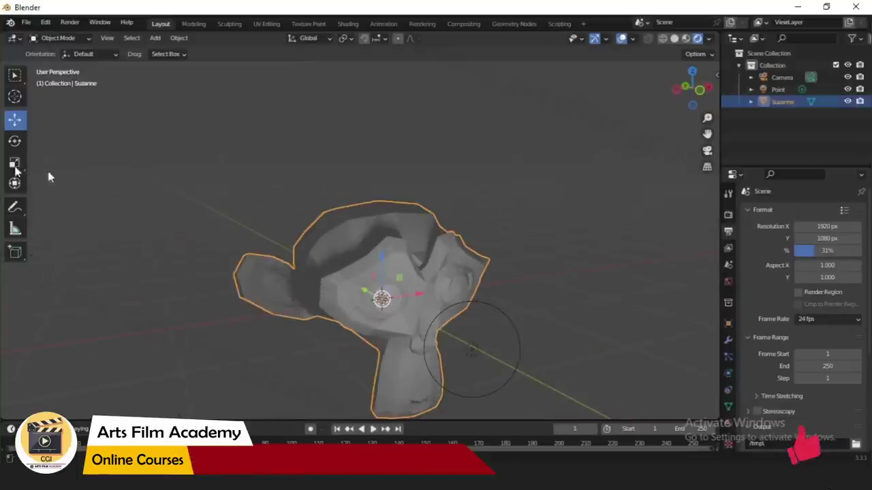
left_click_drag(384, 269, 386, 170)
scroll(514, 322, "down", 2)
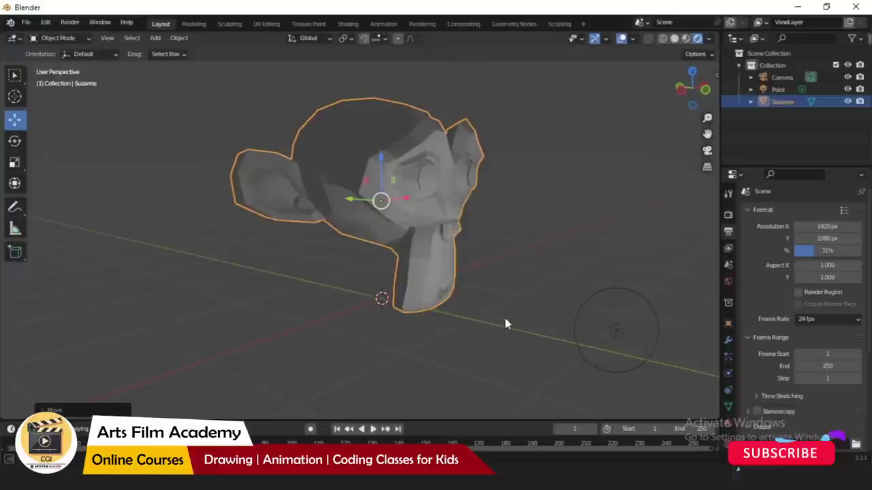
scroll(318, 288, "down", 2)
left_click_drag(407, 77, 477, 108)
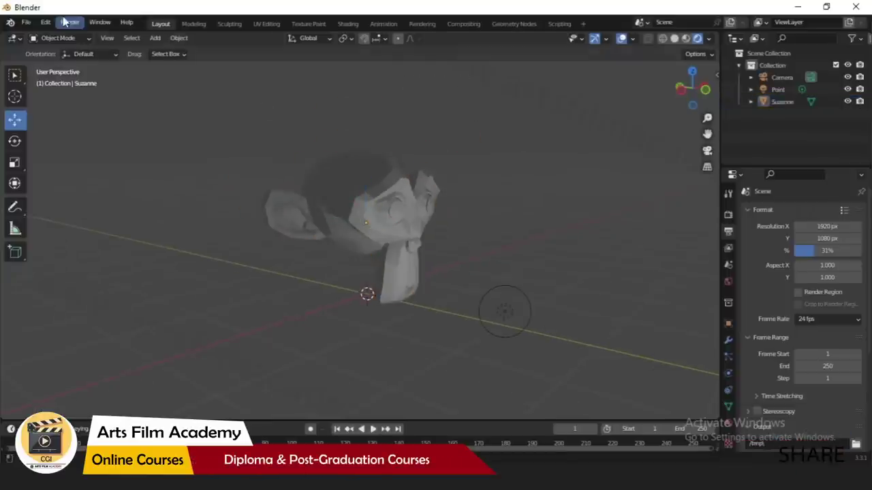
- Add a plane mesh beneath the monkey
left_click(154, 38)
mouse_move(166, 51)
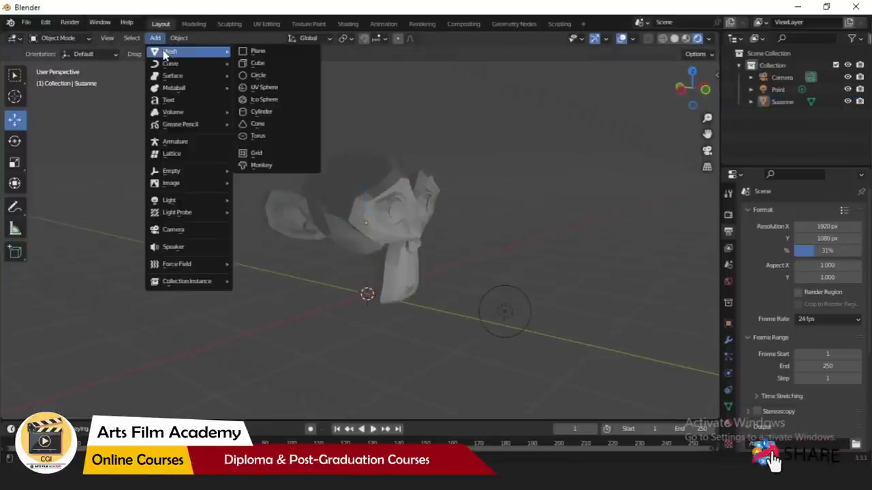
left_click(246, 53)
middle_click_drag(380, 180, 477, 269)
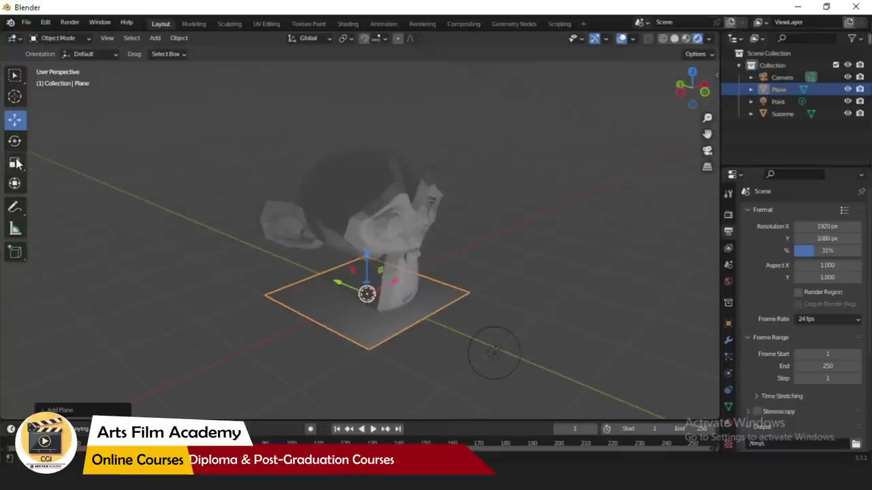
- Scale the plane up into a large floor extending well beyond the monkey and the point light
left_click(15, 162)
middle_click_drag(370, 302, 378, 345)
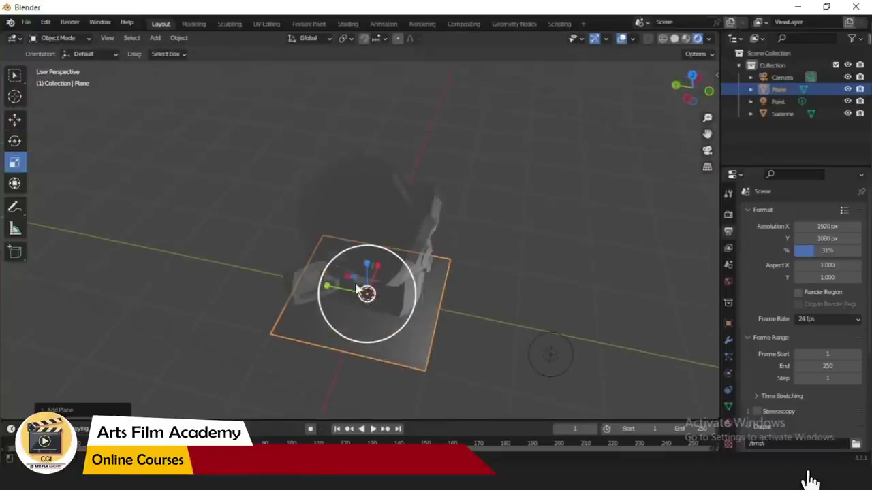
left_click_drag(349, 280, 463, 340)
key("Escape")
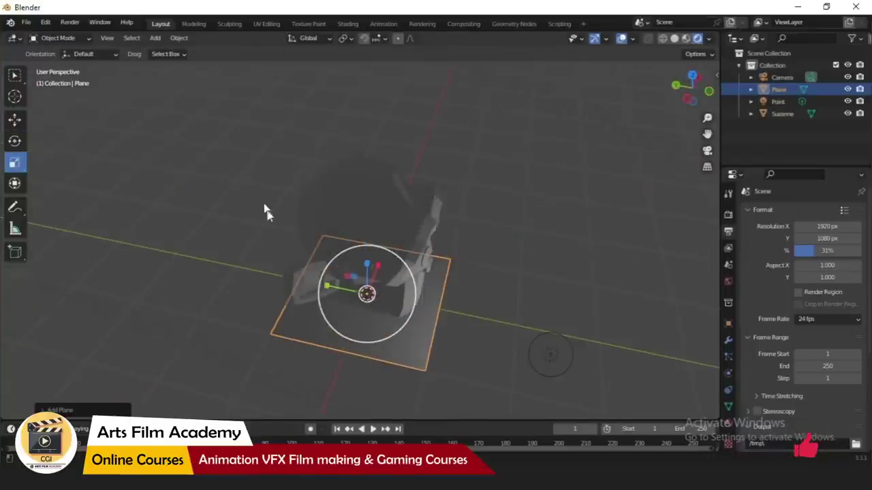
middle_click_drag(267, 210, 352, 351)
left_click_drag(340, 286, 210, 165)
middle_click_drag(368, 293, 435, 300)
- Move the point light high above the monkey so it shines down on the top of the head
left_click(532, 324)
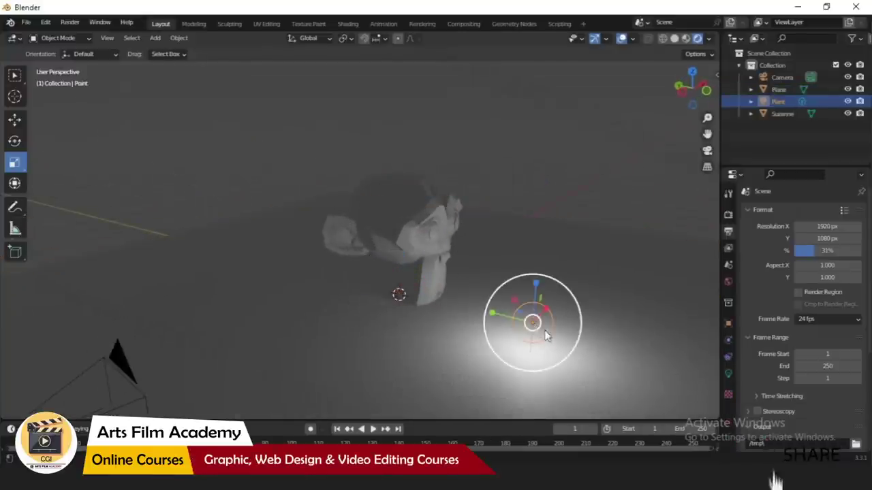
key("shift+space")
key("g")
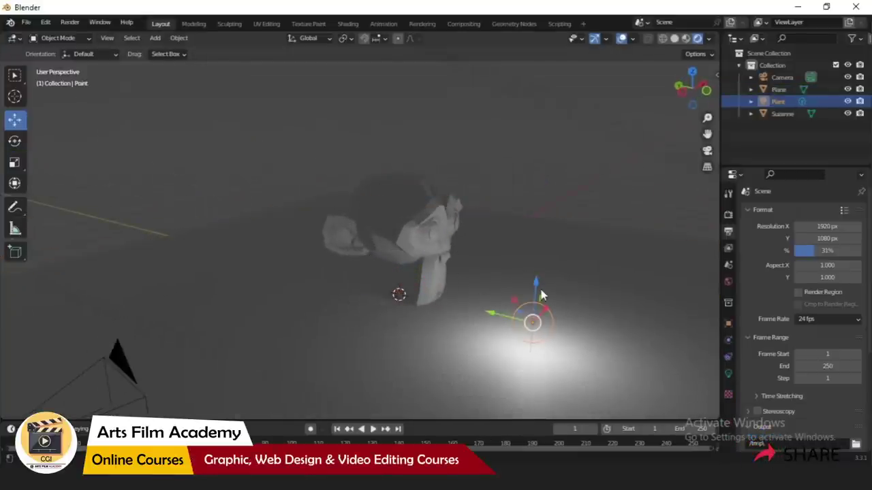
left_click_drag(516, 315, 437, 67)
middle_click_drag(434, 208, 437, 338)
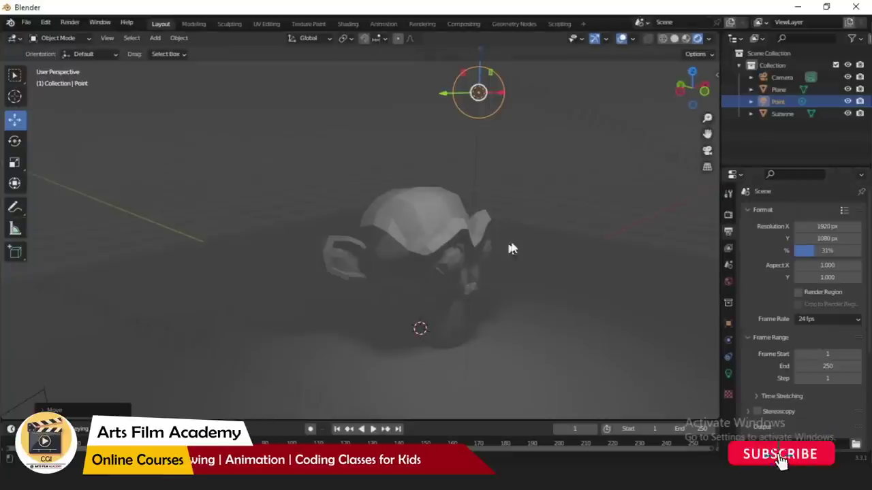
middle_click_drag(507, 266, 494, 310)
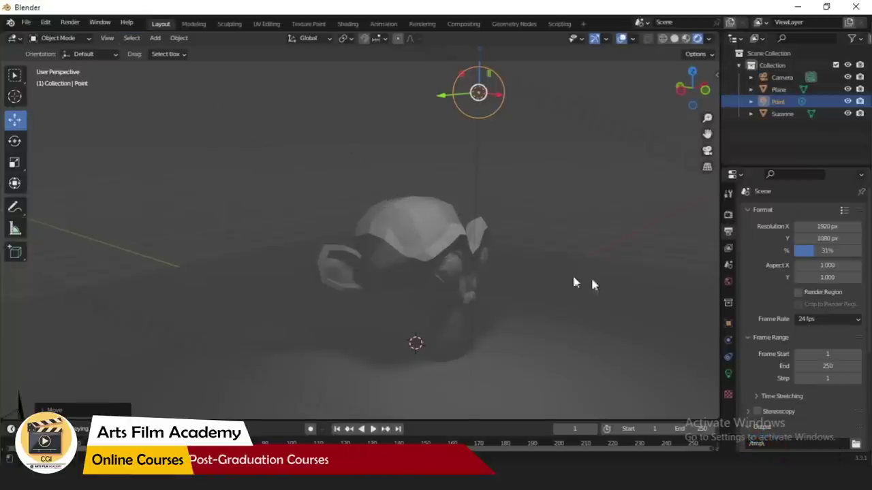
- Try a dark red color for the world background, replacing it with dark green
left_click(728, 282)
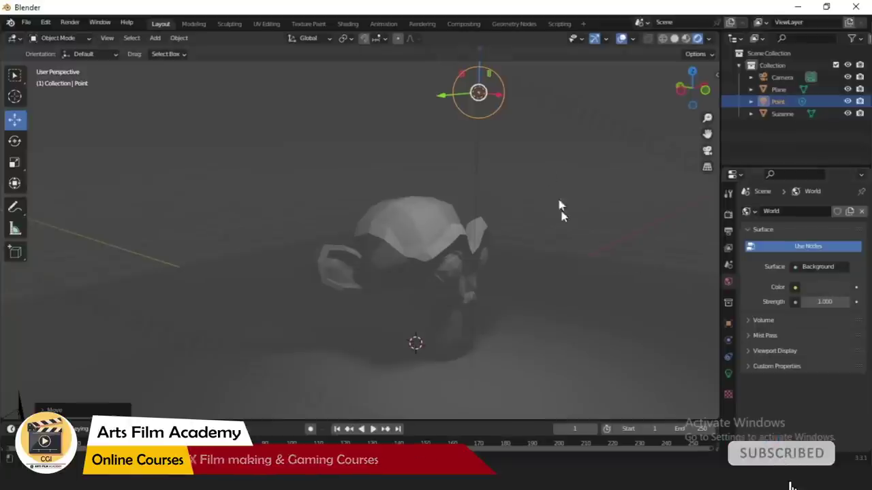
left_click(821, 285)
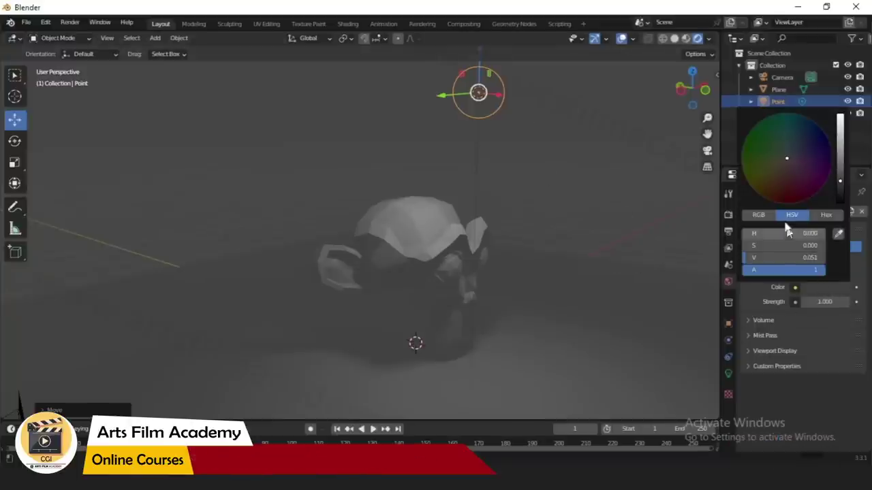
left_click_drag(786, 164, 786, 179)
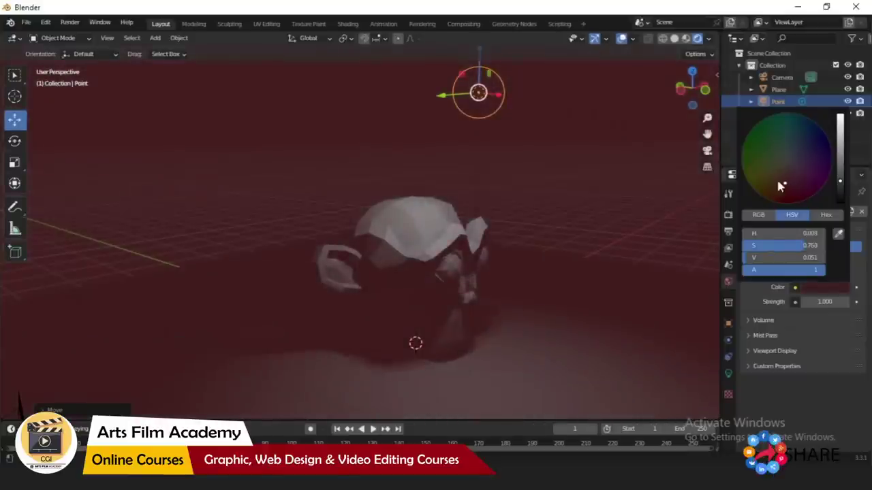
left_click(832, 284)
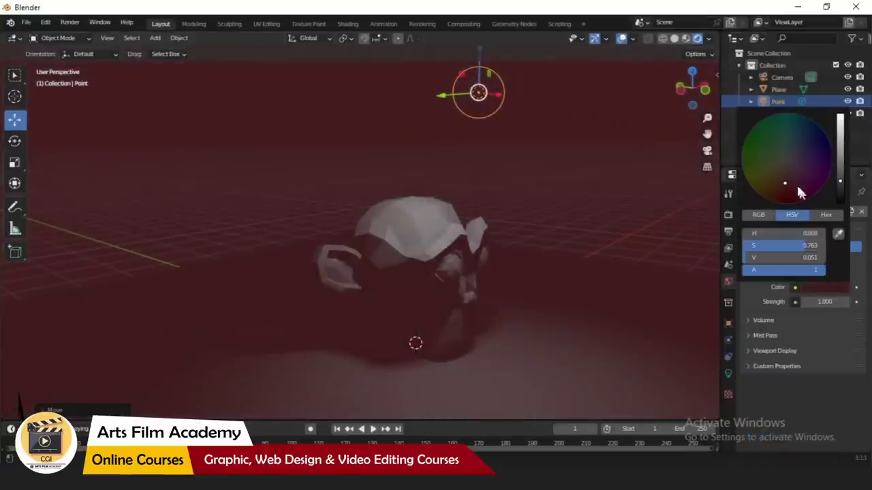
left_click(773, 149)
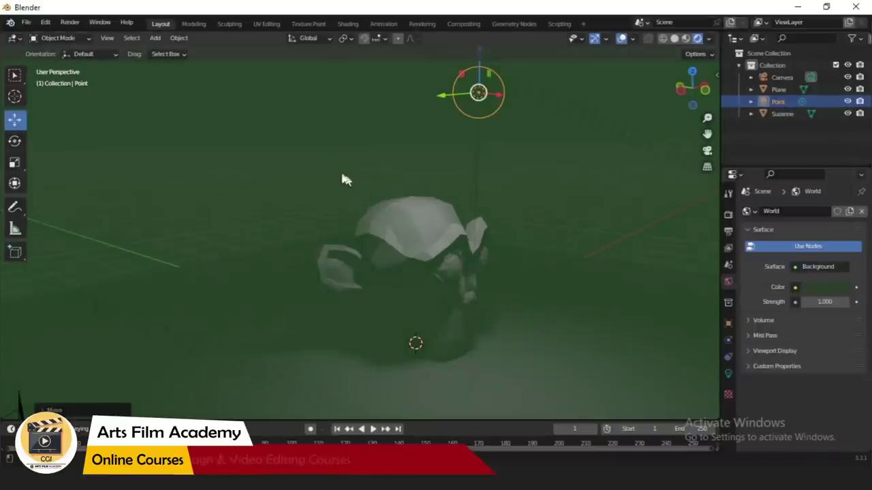
left_click(325, 160)
- Align the camera to the current view of the monkey, render the image, and close the render result
middle_click_drag(233, 152, 377, 309)
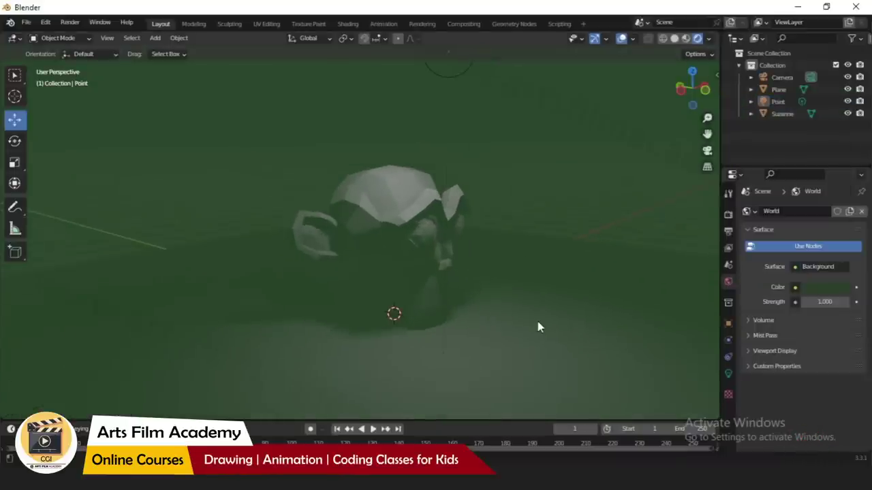
key("KP_0")
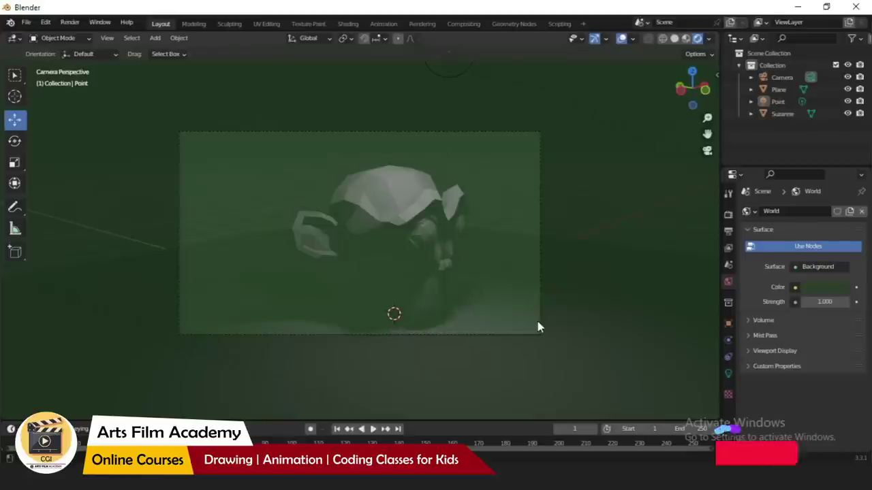
left_click(68, 22)
left_click(79, 46)
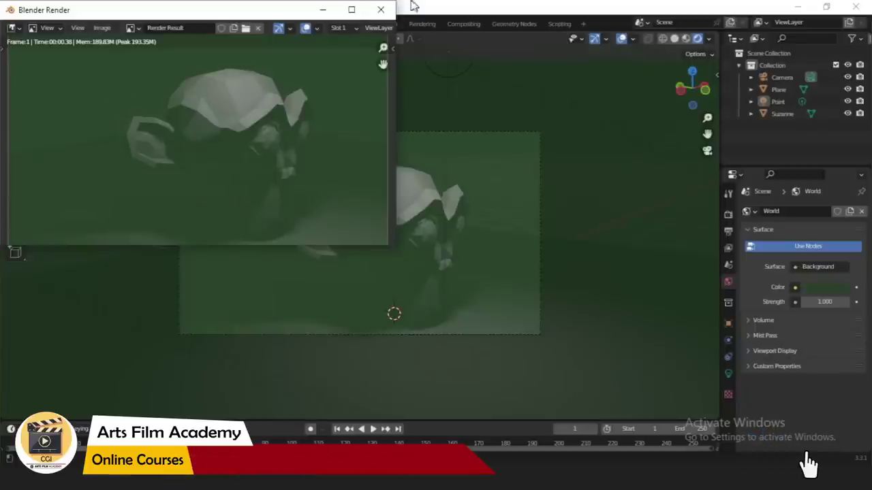
left_click(381, 8)
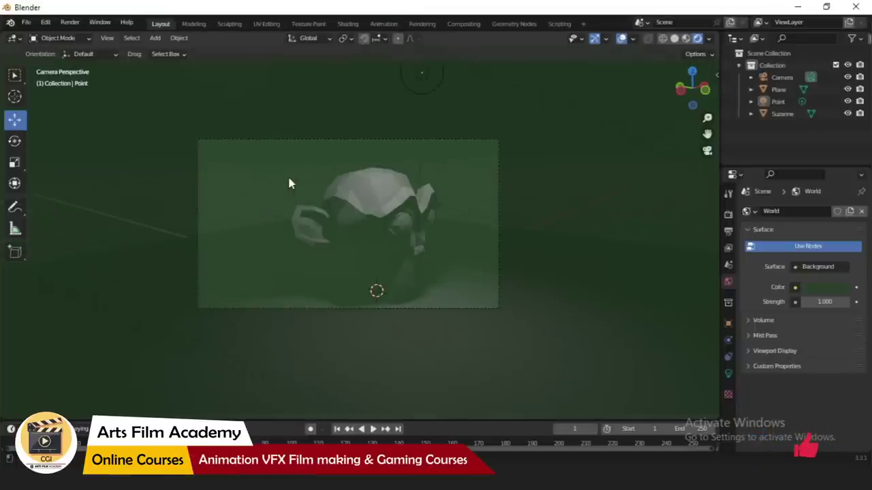
- Lower the brightness of the world background color until it is black
scroll(288, 174, "up", 1)
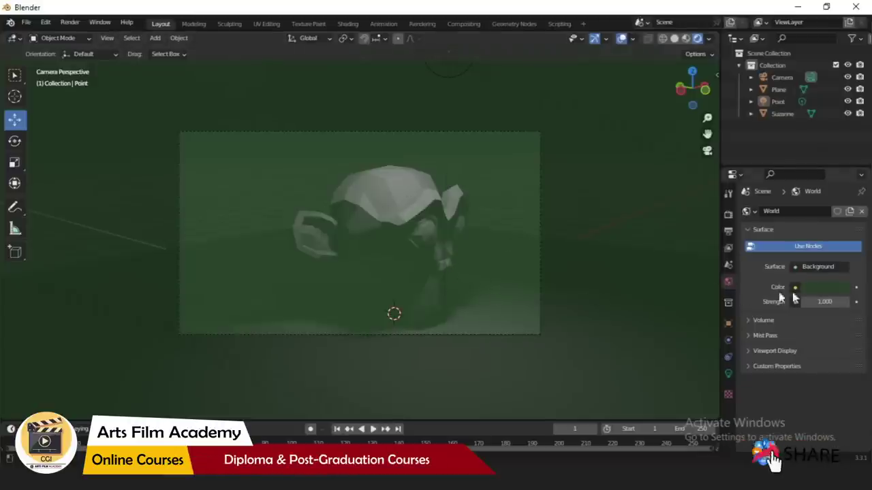
left_click(833, 288)
left_click_drag(847, 161, 840, 201)
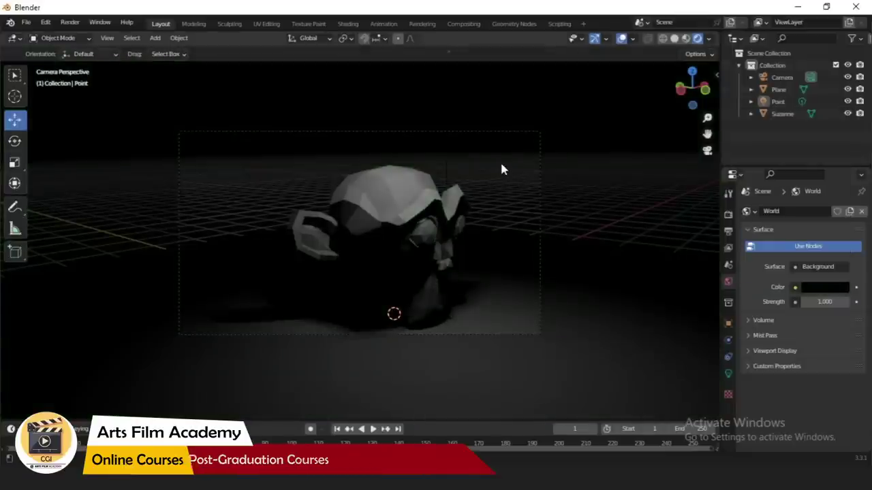
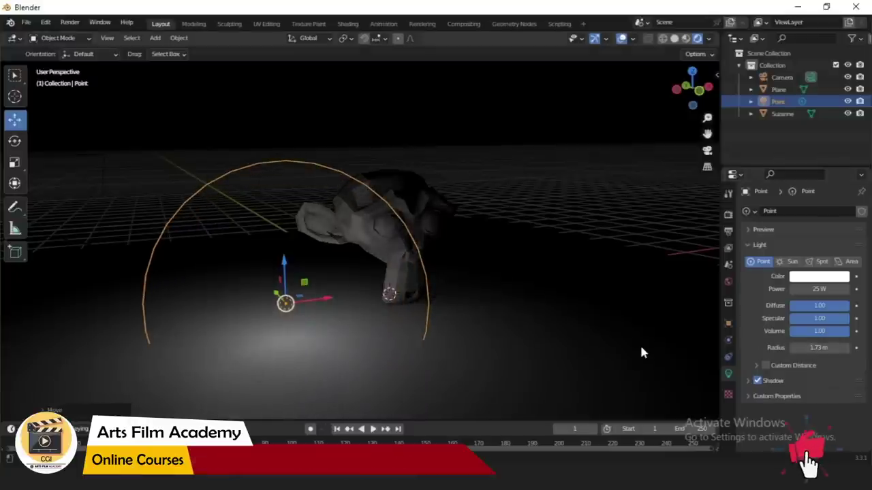
- Move the point light from near the floor to above and slightly behind the monkey's head
left_click_drag(292, 294, 382, 139)
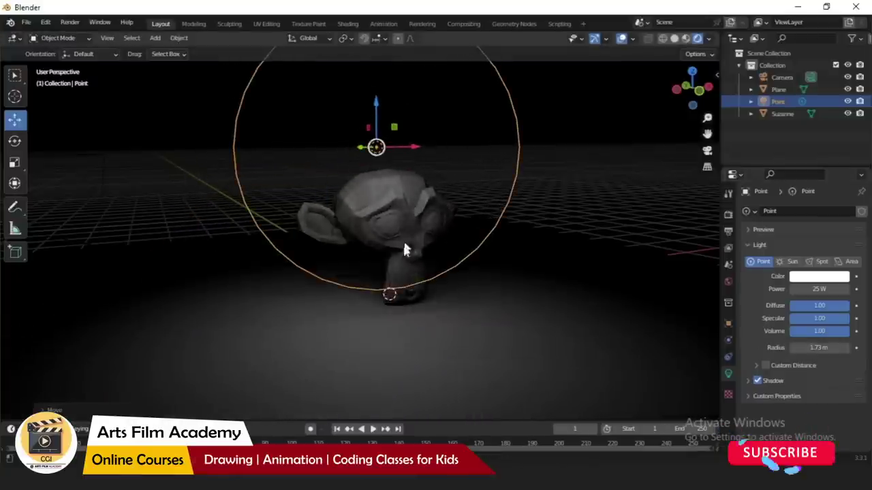
middle_click_drag(405, 249, 346, 121)
left_click_drag(346, 121, 288, 121)
middle_click_drag(288, 121, 367, 227)
middle_click_drag(267, 271, 290, 267)
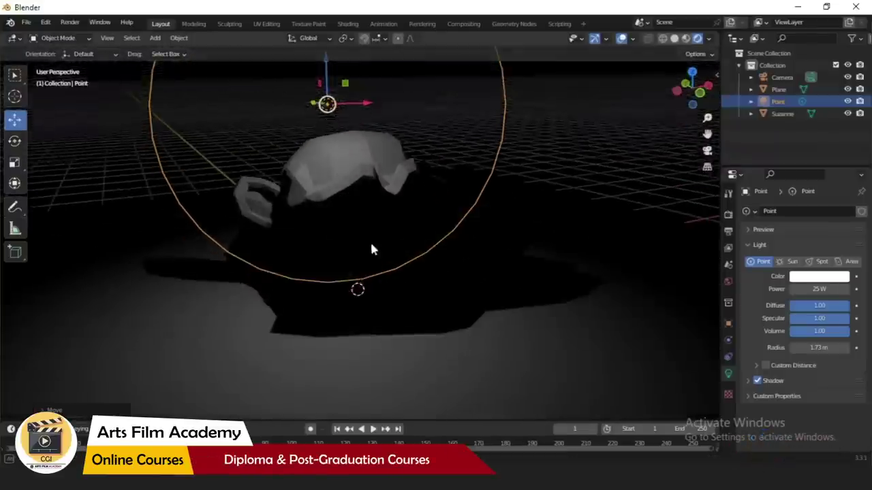
- Try a much smaller radius on the point light, and settle on a radius of 1.44 m
left_click_drag(831, 363, 805, 450)
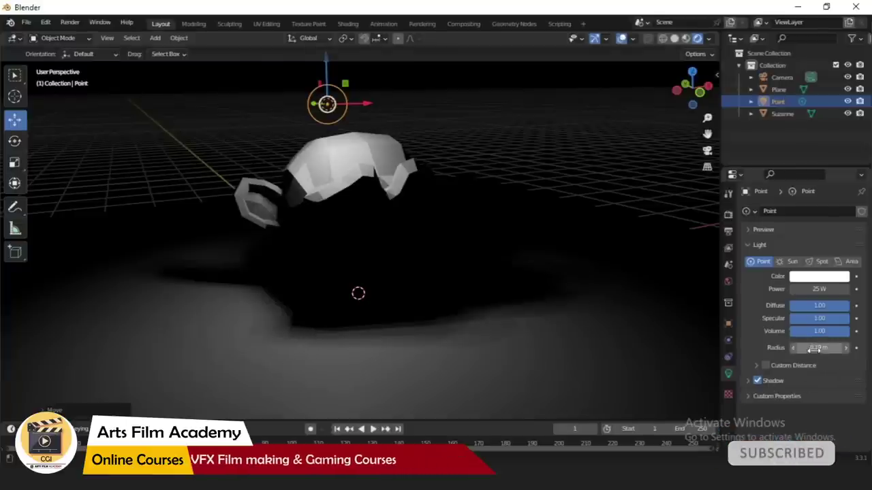
left_click_drag(803, 348, 814, 347)
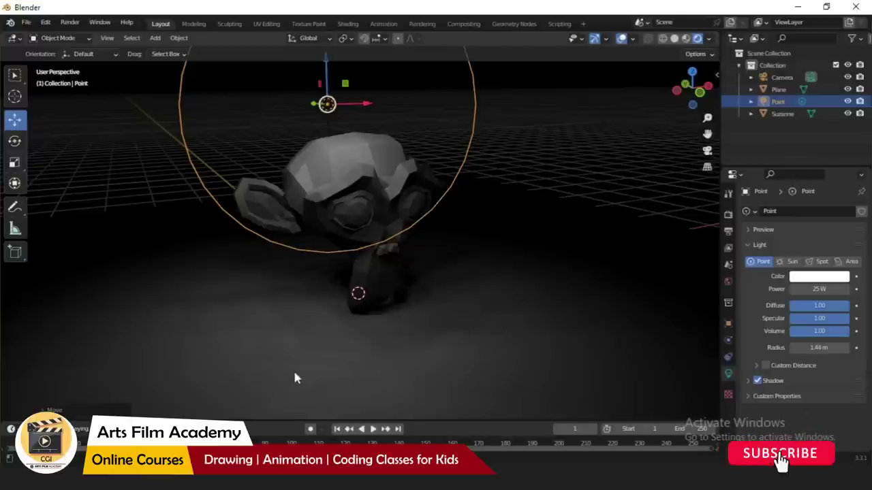
scroll(296, 388, "up", 3)
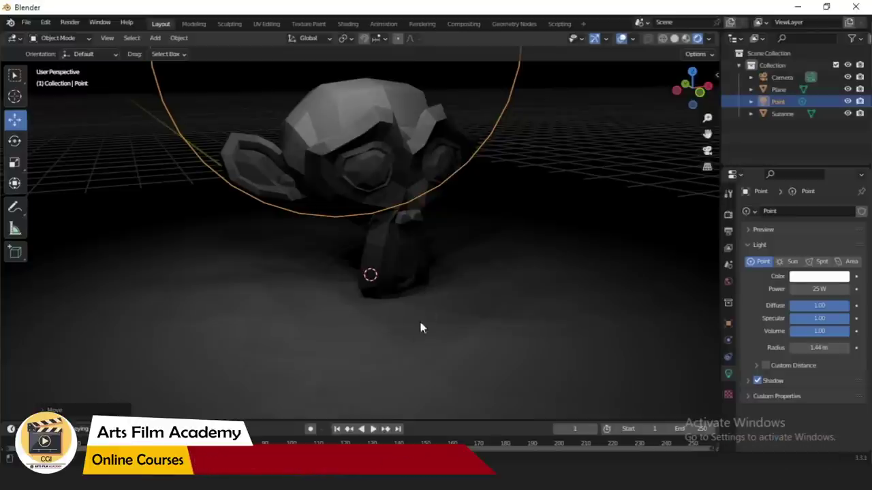
- Open the scene's render settings, render the image with the existing camera framing, and close the render result
left_click(728, 215)
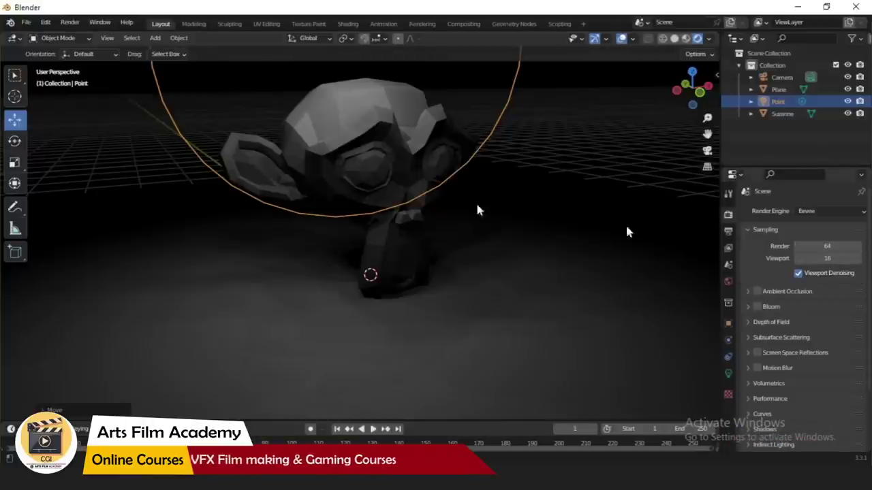
left_click(69, 27)
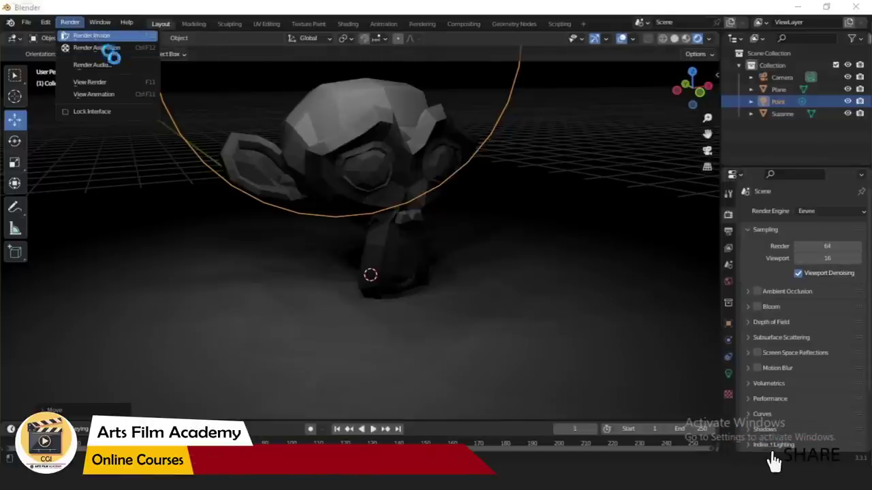
left_click(95, 33)
scroll(238, 158, "down", 1)
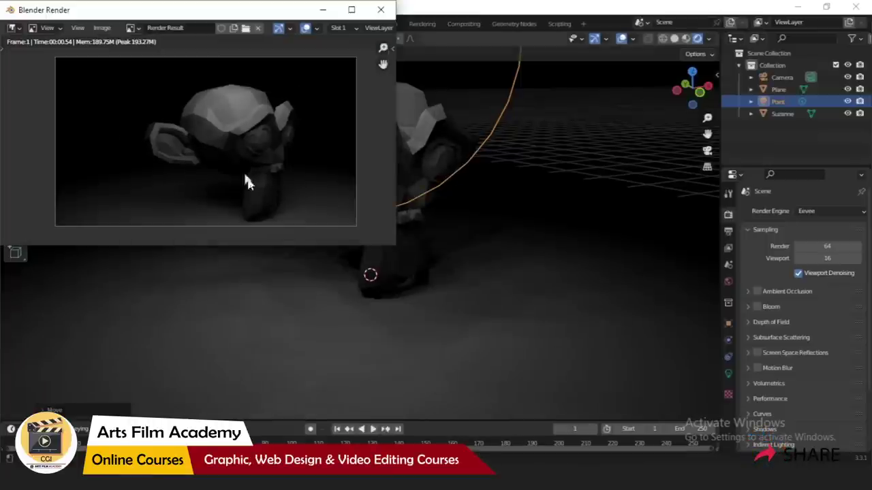
left_click(381, 10)
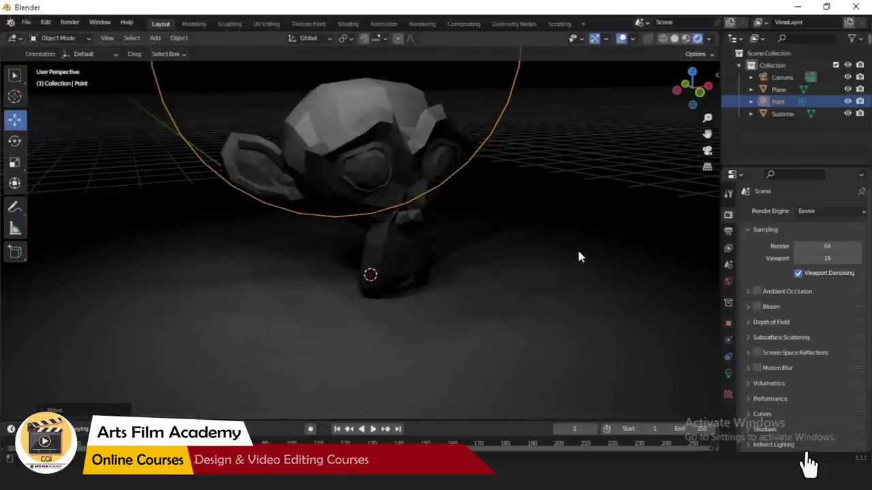
- Align the camera to the current close-up view of the monkey, render the image, and close the result
key("KP_0")
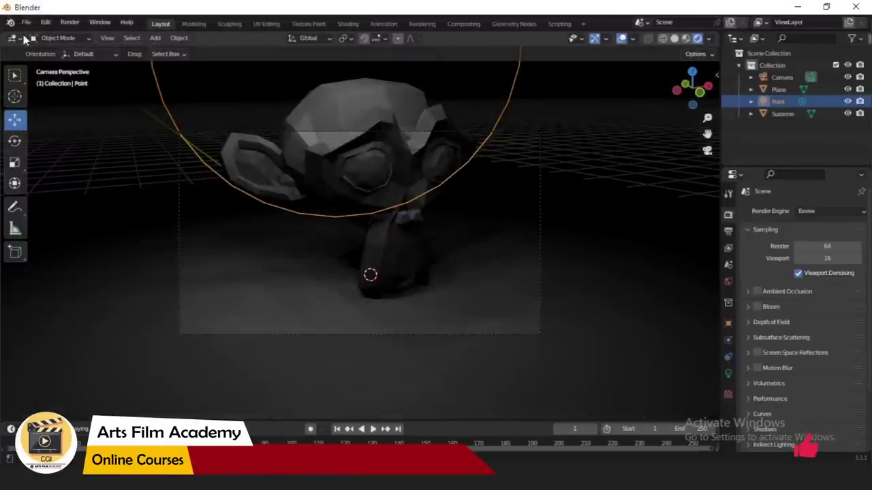
left_click(64, 24)
left_click(83, 37)
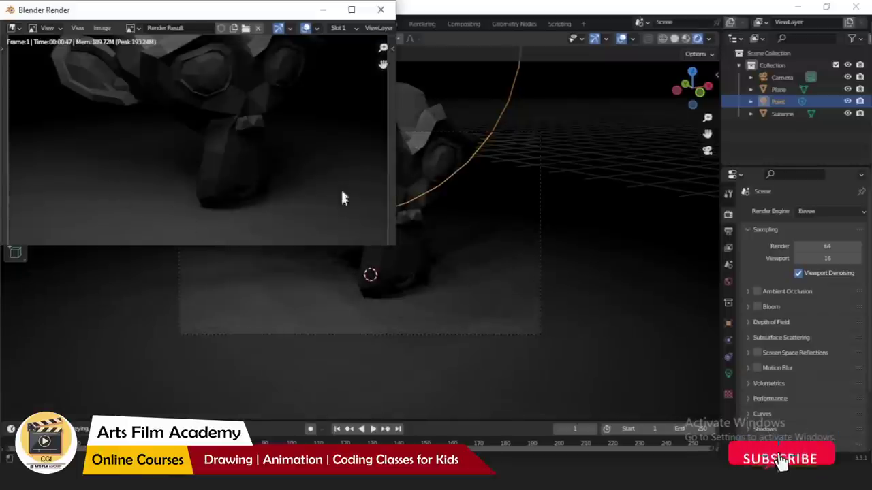
left_click(381, 10)
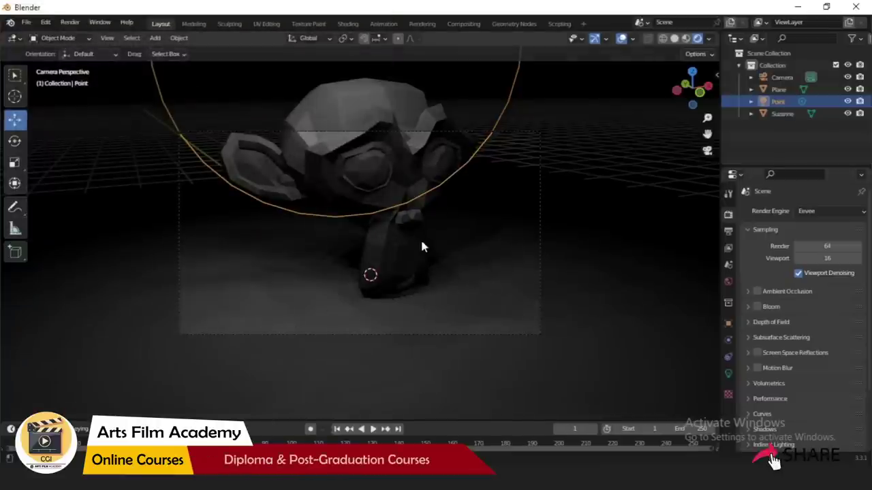
- Set the Eevee viewport samples to 64
left_click(828, 258)
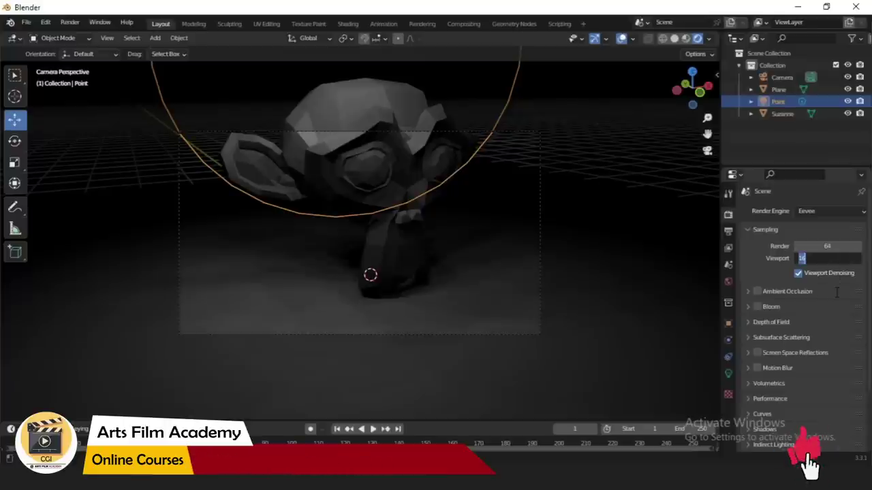
type("64")
key("Return")
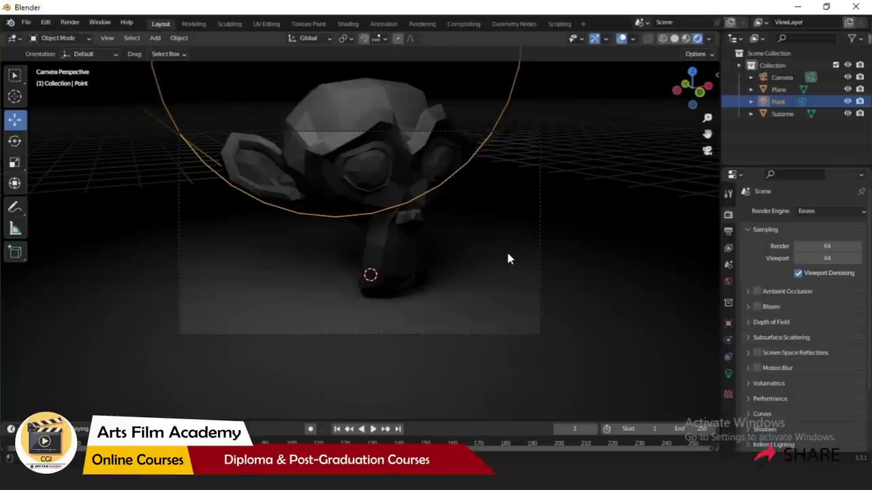
- Switch the render engine to Cycles with the view angled on the monkey and floor
middle_click_drag(507, 258, 352, 267)
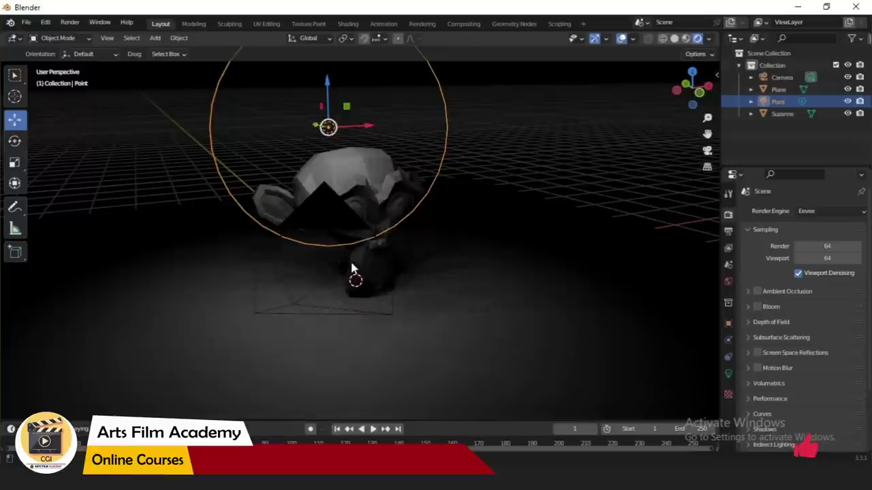
left_click(821, 212)
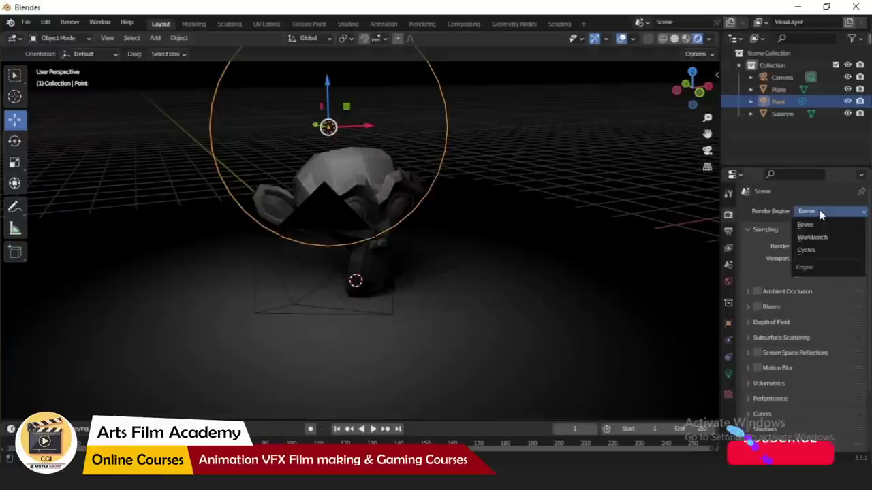
left_click(823, 251)
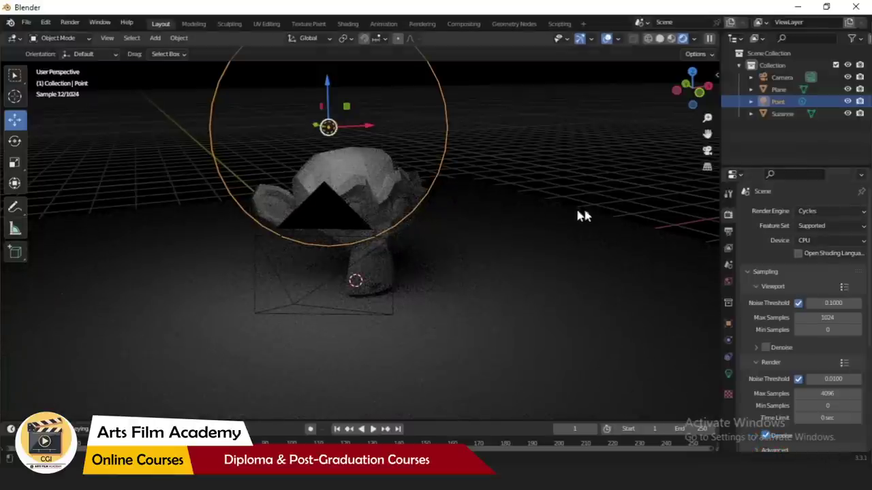
- Move the camera sideways out of the way so it no longer blocks the view of the monkey
left_click(333, 211)
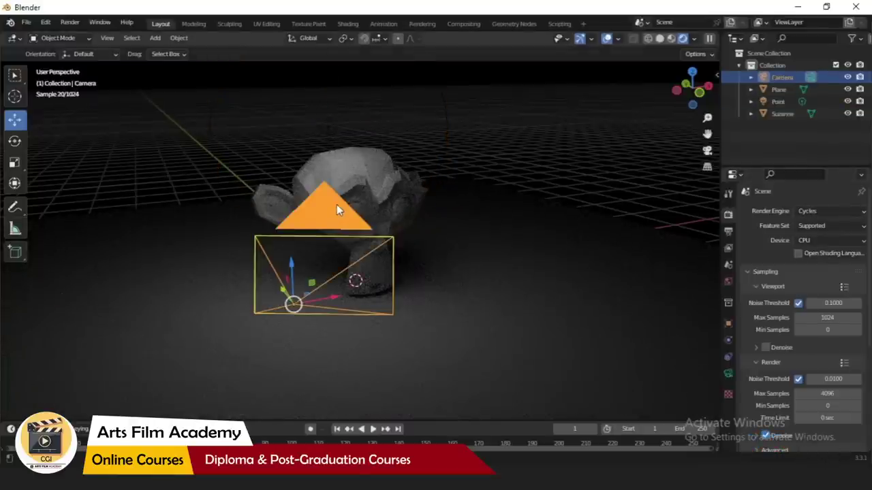
left_click_drag(329, 304, 164, 271)
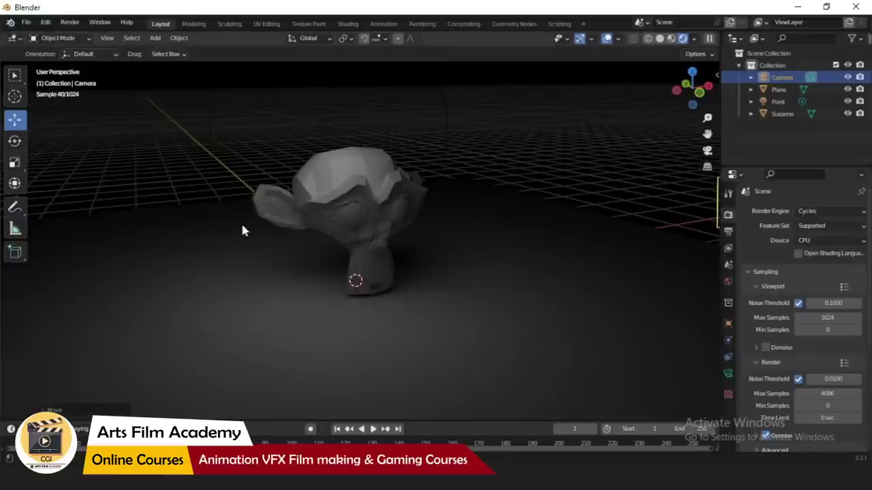
scroll(252, 220, "up", 2)
- Switch the render engine back to Eevee and select the floor plane
left_click(824, 211)
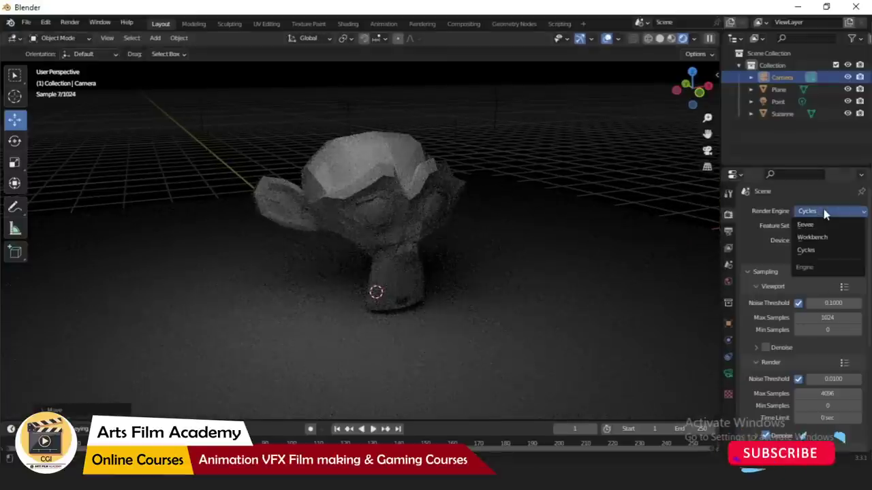
left_click(818, 225)
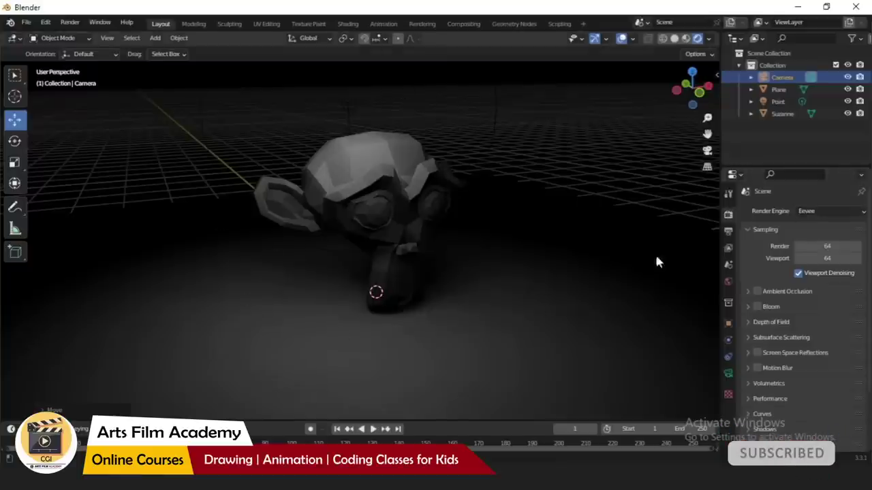
left_click(817, 212)
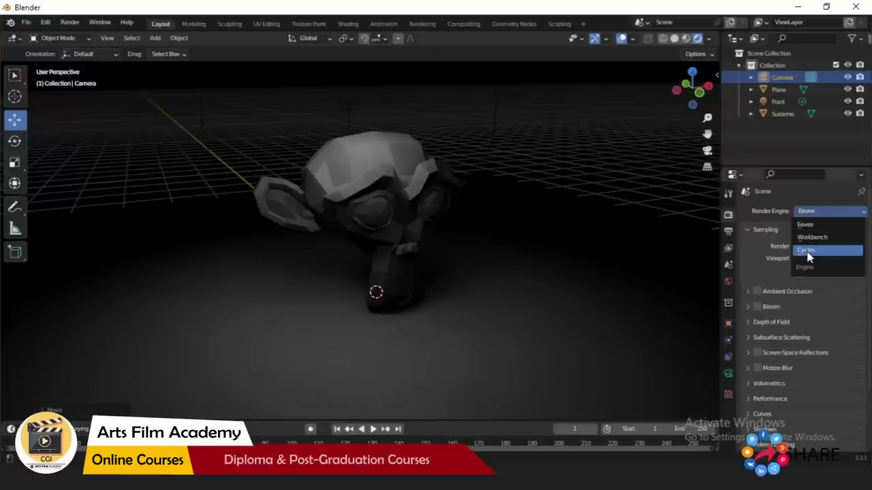
left_click(255, 329)
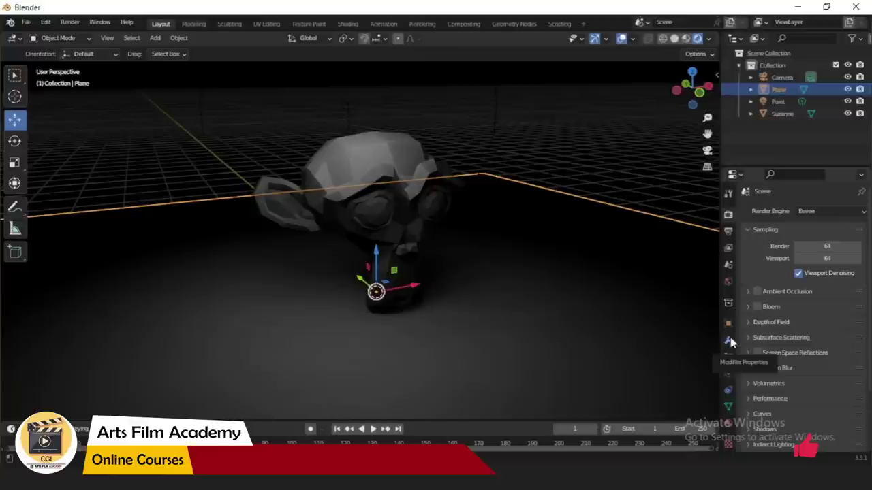
- Add a new material to the floor plane and set its base color to light green, about H 0.309, S 0.548, V 0.800
left_click(728, 422)
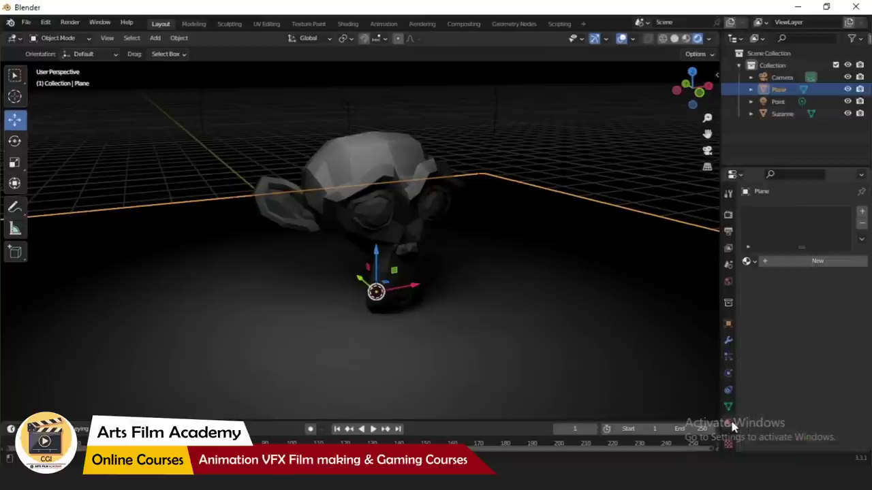
left_click(826, 262)
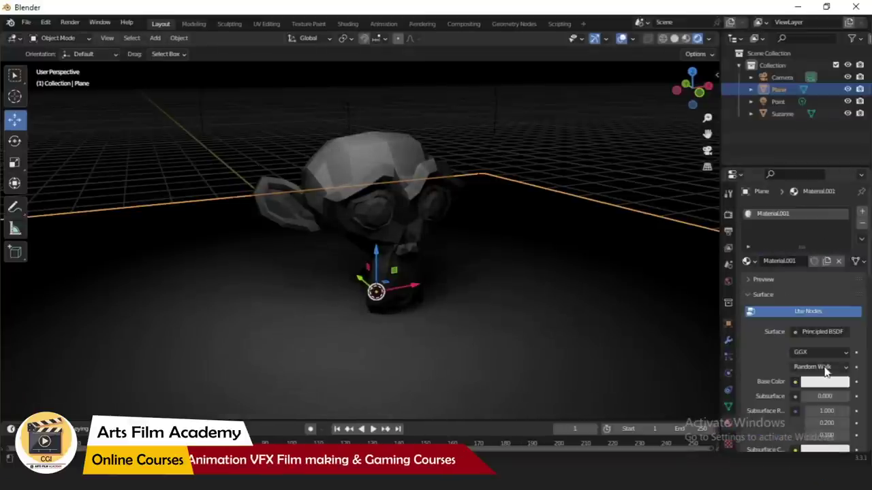
scroll(825, 370, "down", 3)
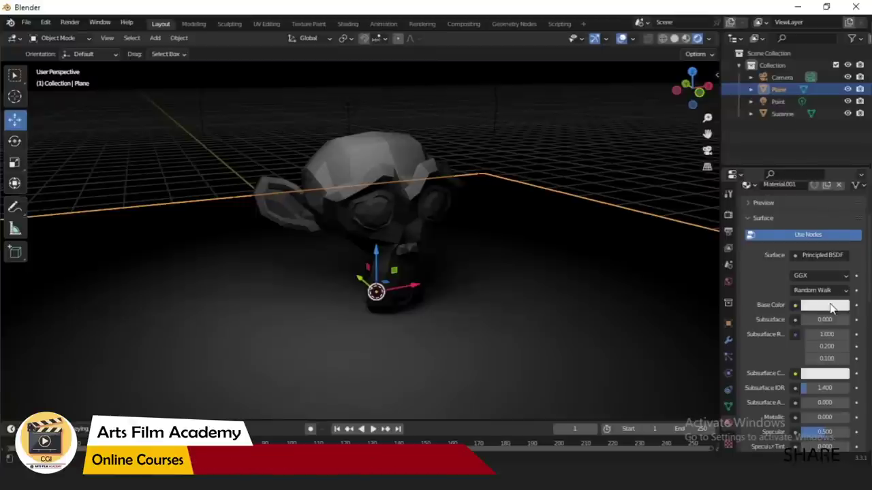
left_click(830, 307)
left_click(780, 176)
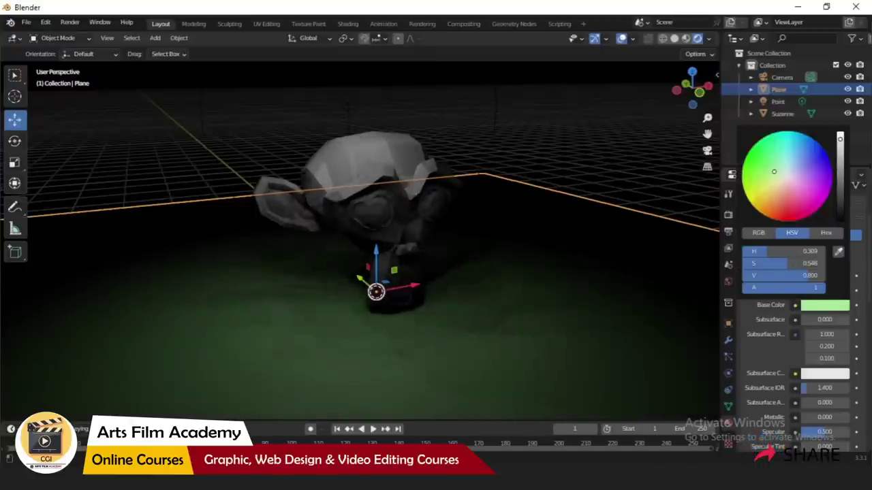
- Scale the floor plane up to about twice its size and deselect it
middle_click_drag(402, 325, 415, 303)
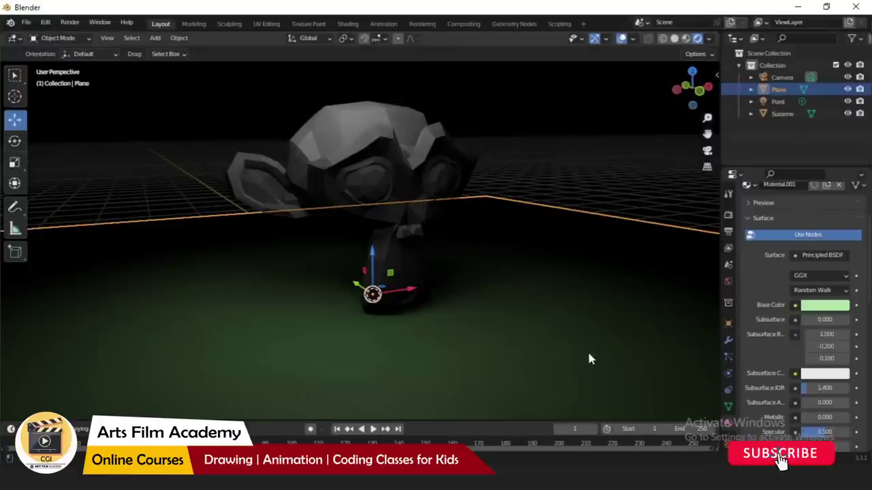
key("s")
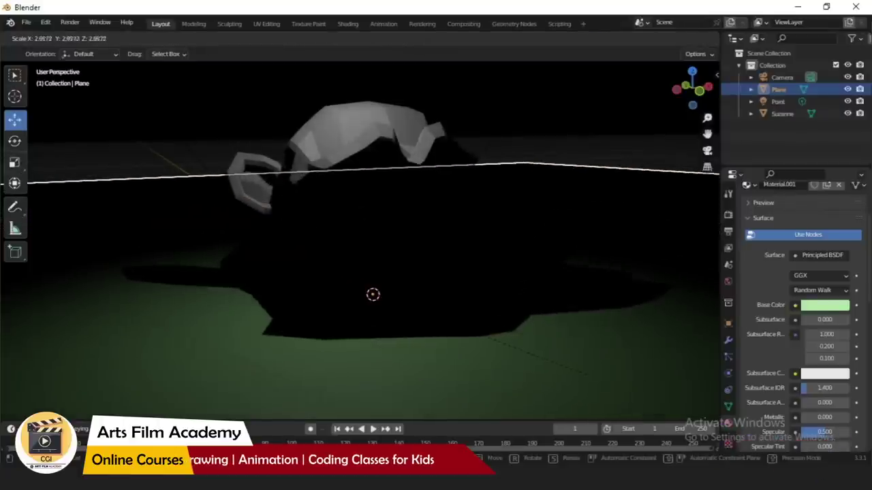
left_click(302, 171)
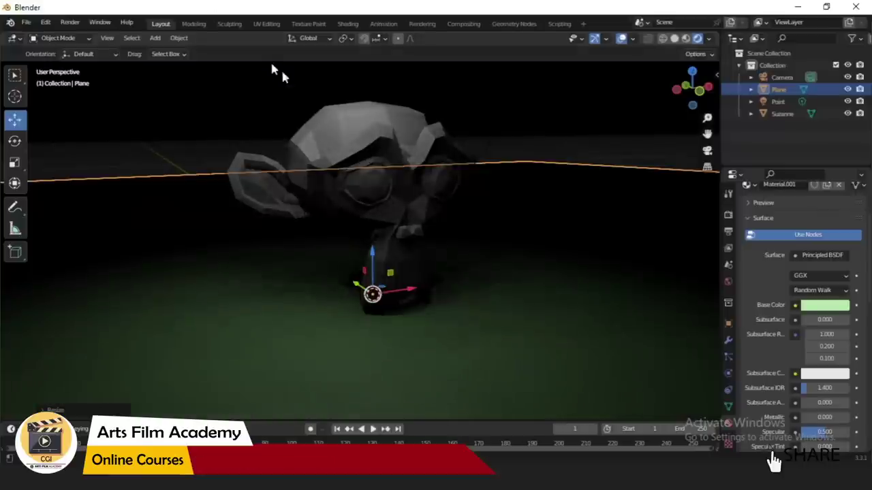
left_click(522, 121)
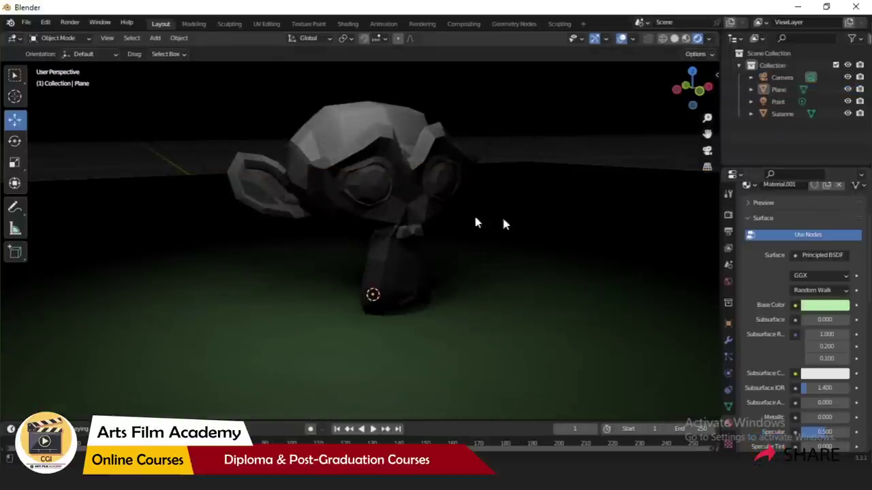
- Switch the render engine to Cycles for the scene with the green floor
left_click(728, 216)
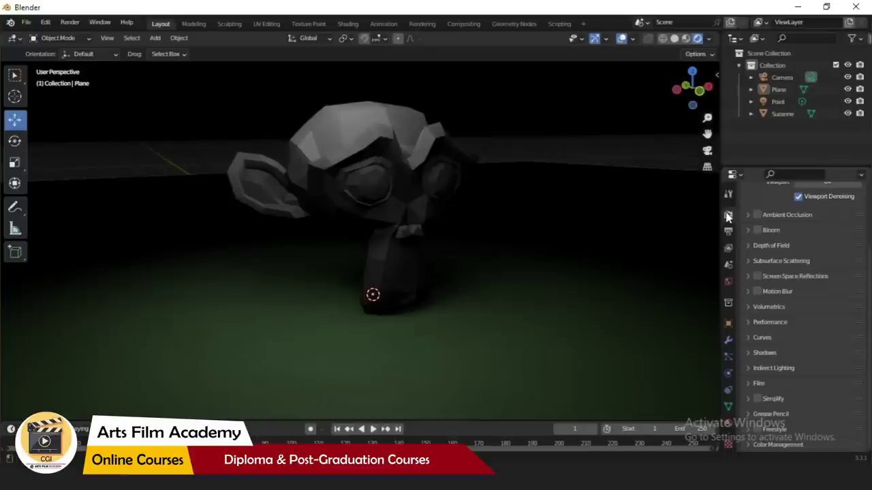
scroll(780, 269, "up", 3)
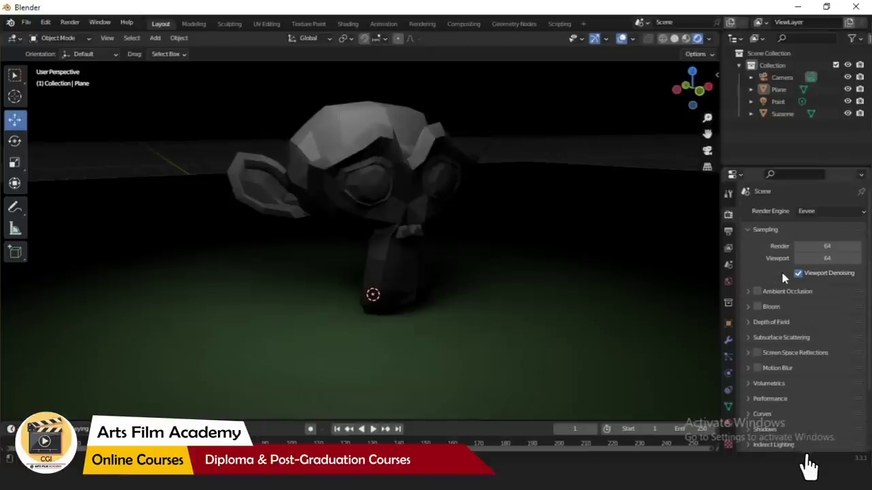
left_click(818, 212)
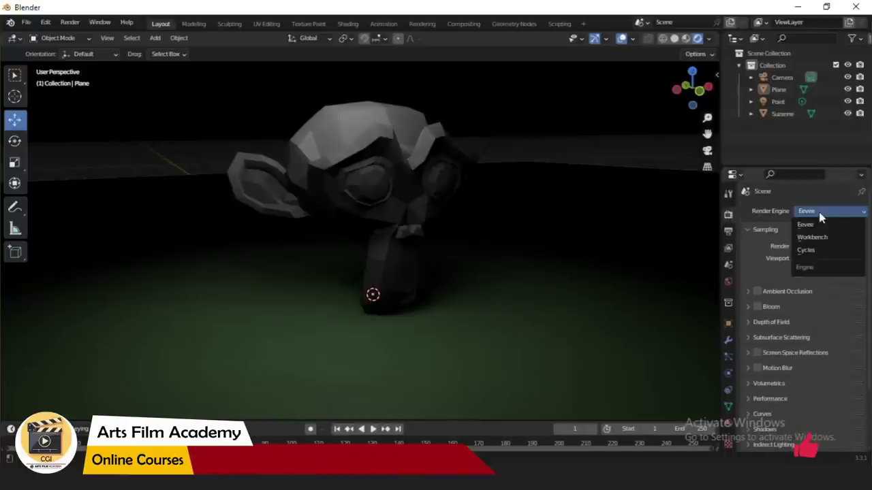
left_click(809, 251)
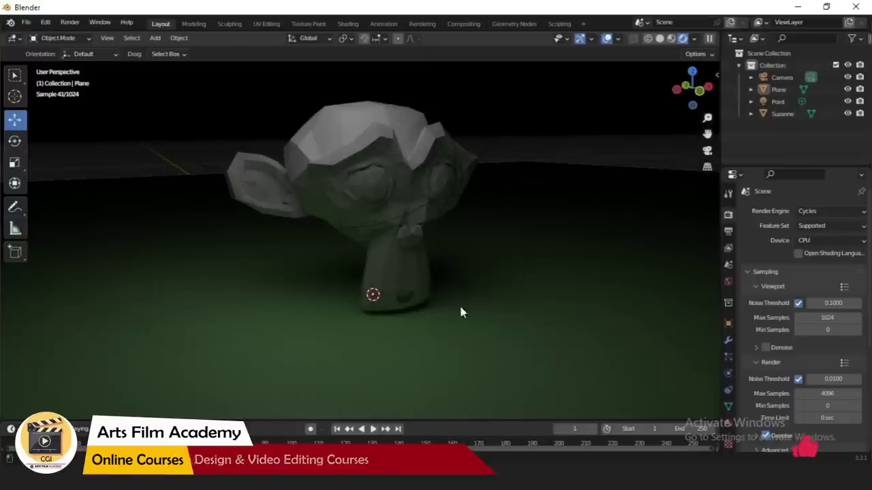
- Compare the monkey's shading by switching to Eevee and back to Cycles, then examine it from several angles
left_click(833, 214)
left_click(831, 221)
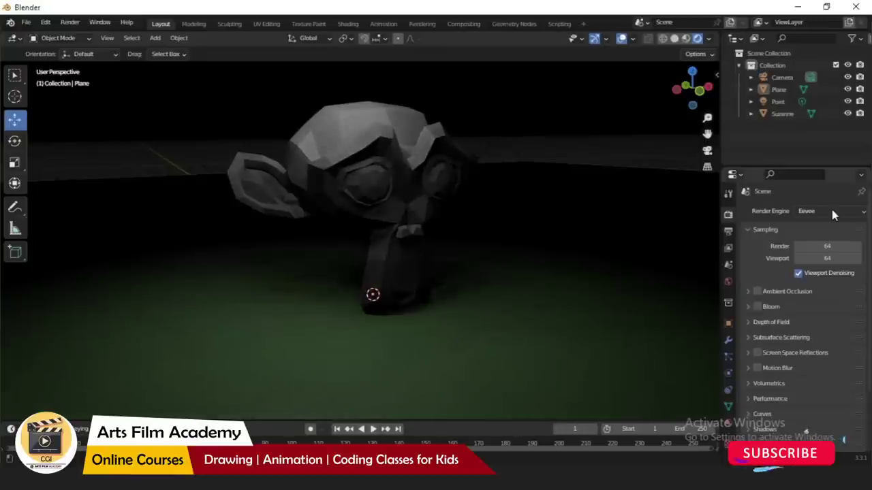
left_click(831, 213)
left_click(822, 251)
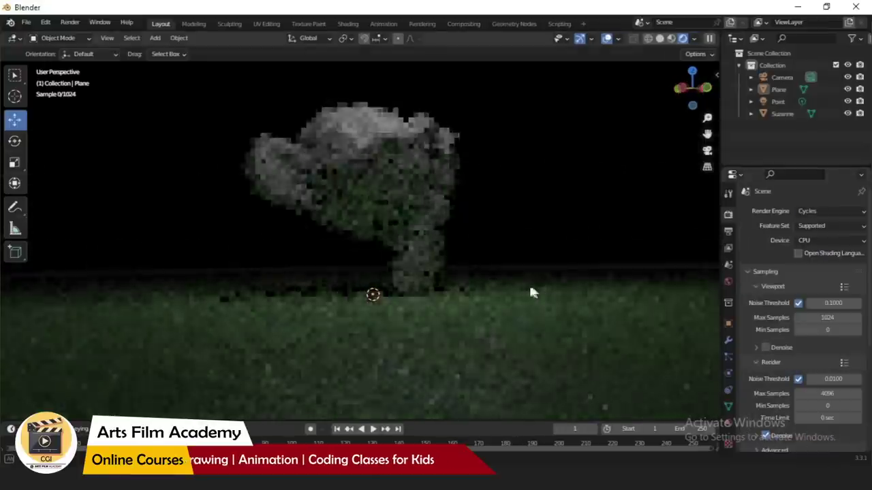
mouse_move(532, 293)
middle_mouse_down()
mouse_move(463, 315)
mouse_move(550, 335)
mouse_move(578, 298)
mouse_move(525, 288)
middle_mouse_up()
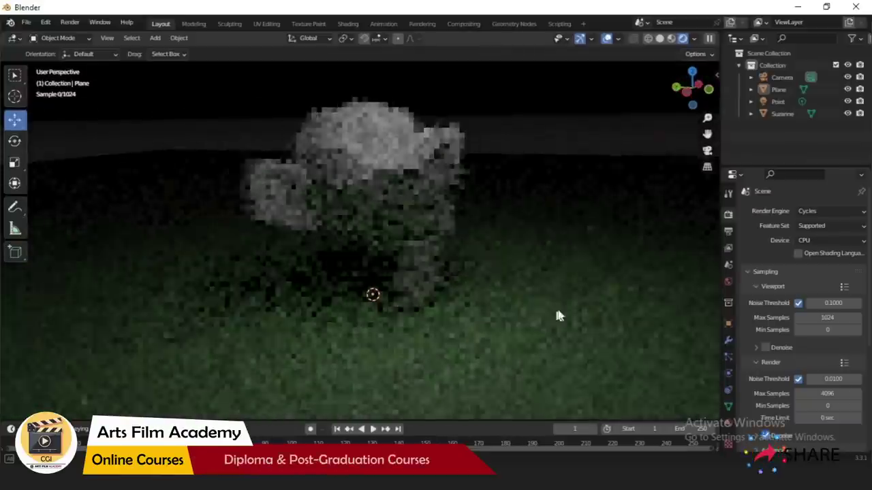
middle_click_drag(488, 315, 510, 316)
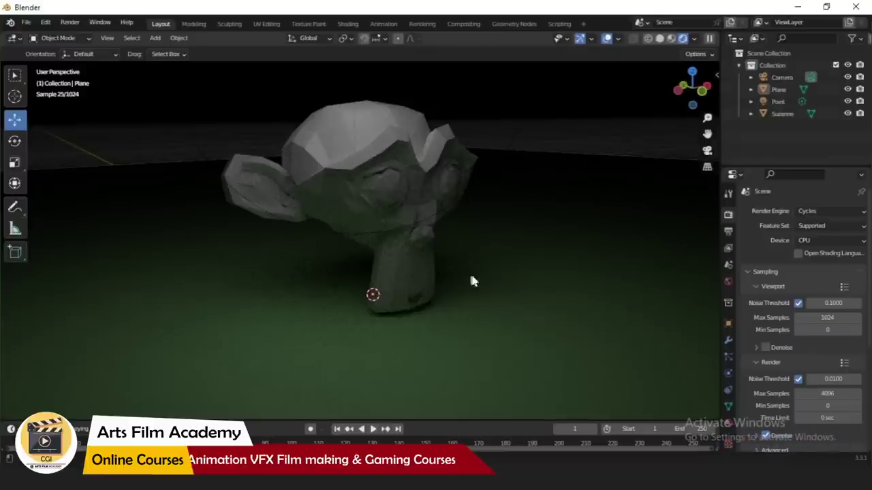
key("ctrl+2")
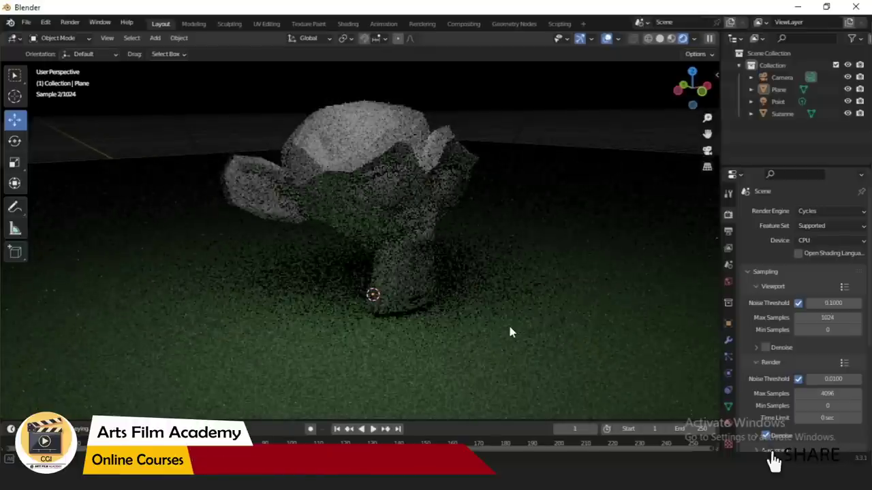
key("ctrl+1")
key("ctrl+2")
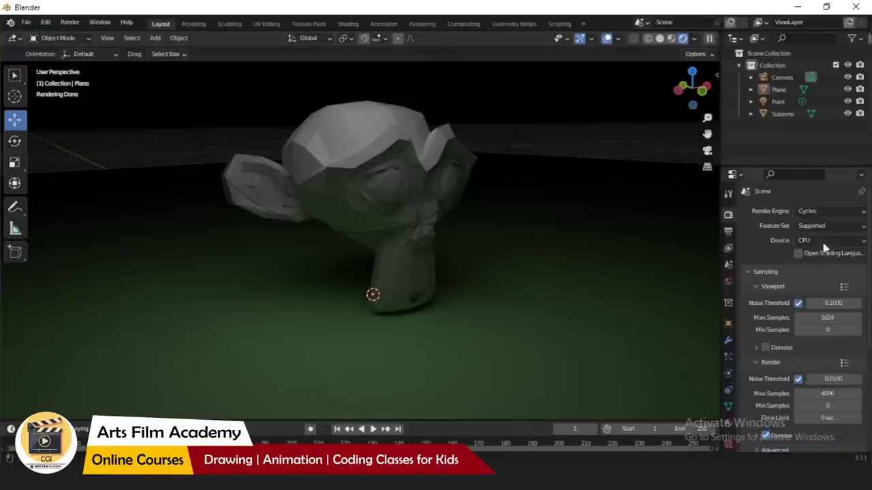
- Enable denoising for the Cycles viewport and bring the final render sampling settings into view
left_click(765, 348)
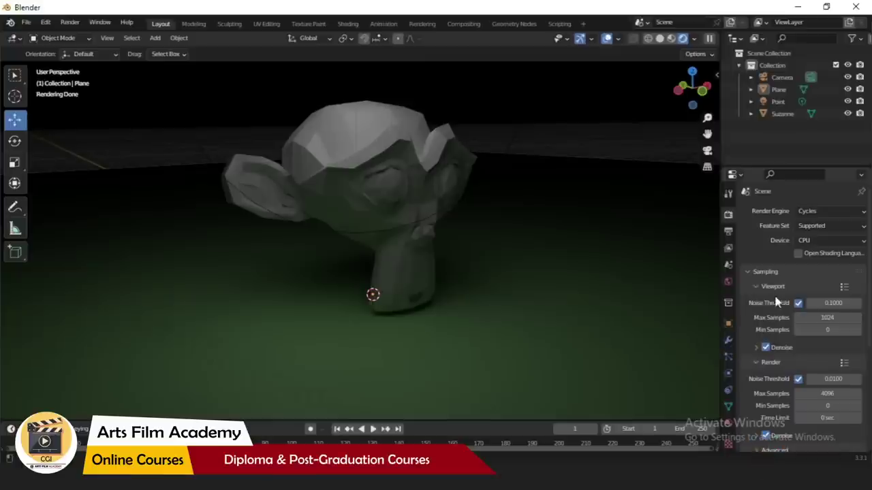
scroll(779, 348, "down", 3)
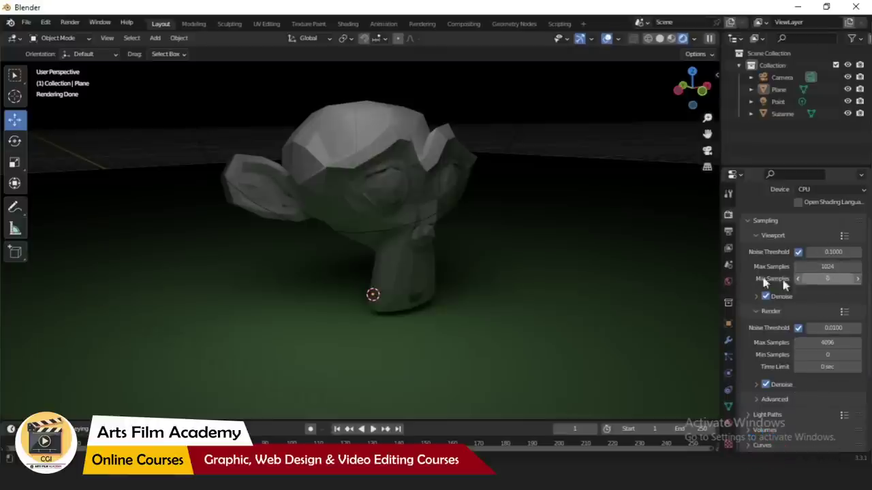
- Try to render a still image from the current camera position, then close the render window
left_click(70, 24)
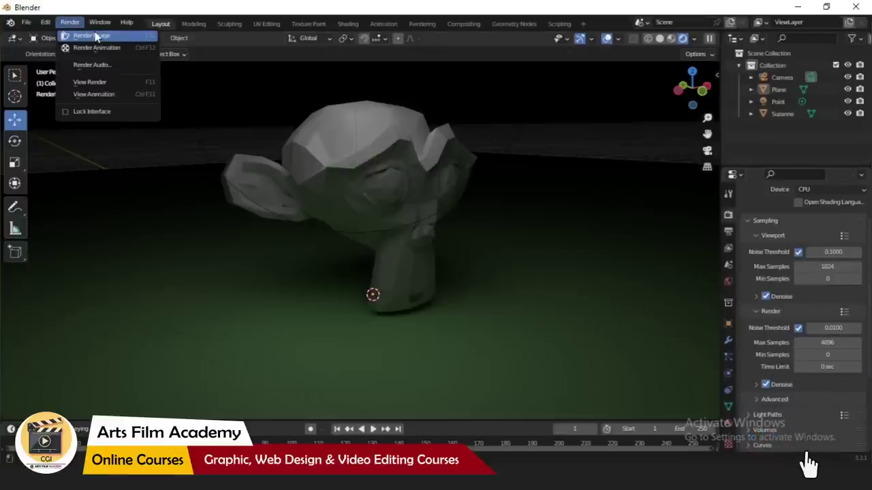
left_click(95, 37)
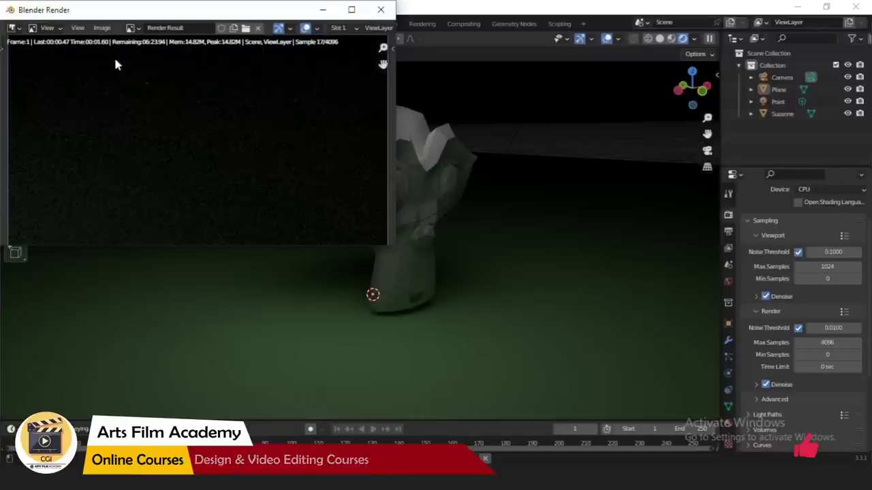
scroll(192, 153, "down", 5)
scroll(191, 152, "up", 1)
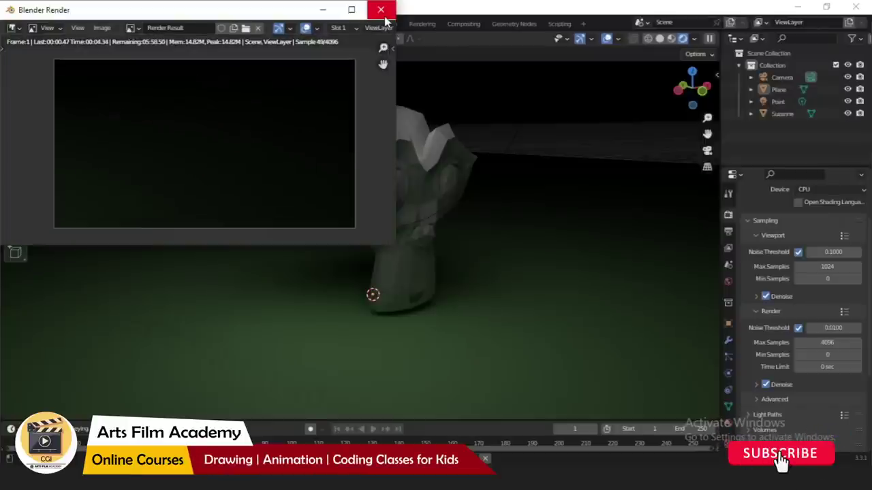
key("Escape")
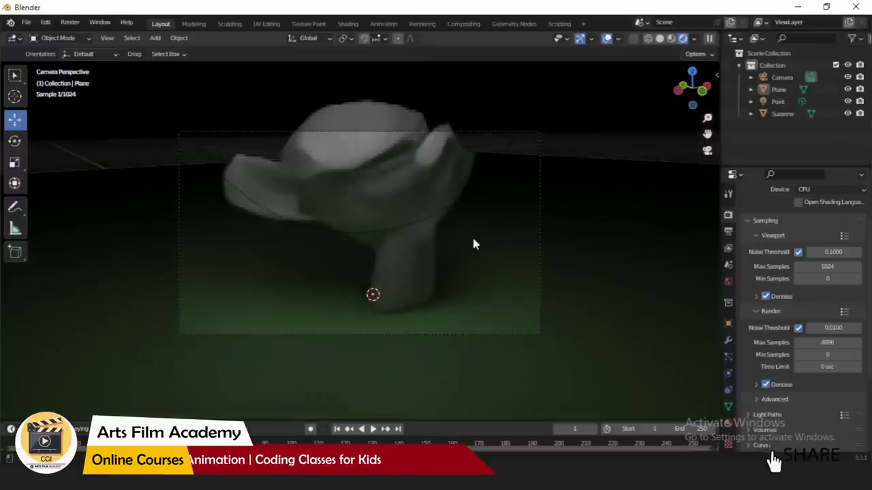
- Align the camera to the current view of the monkey and show the output settings
key("KP_0")
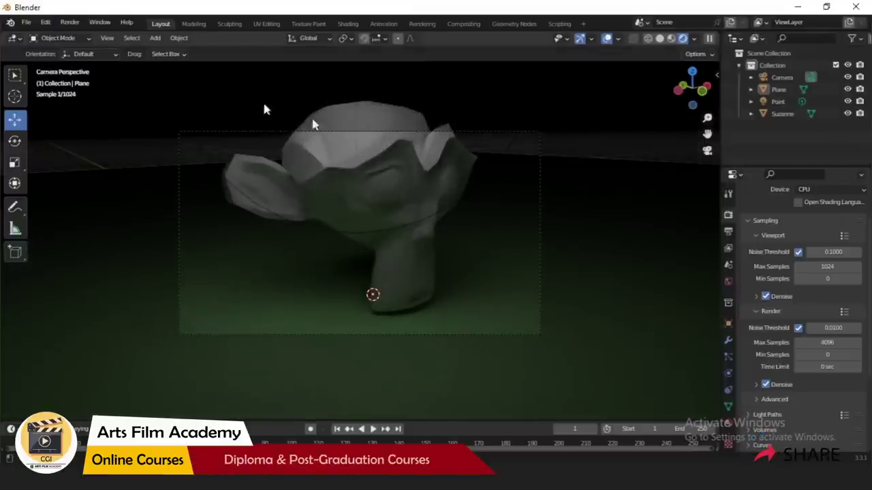
left_click(728, 232)
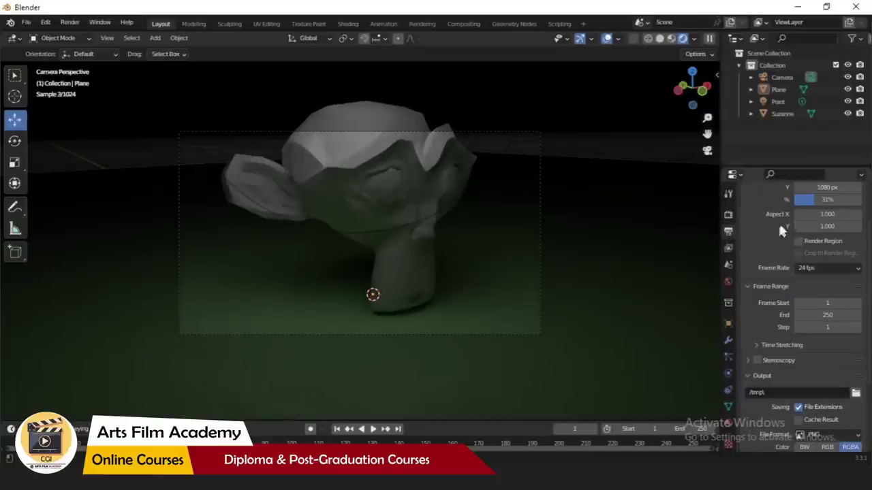
- Render the monkey as a still image with Cycles and reposition the render window over the middle of the viewport
left_click(69, 22)
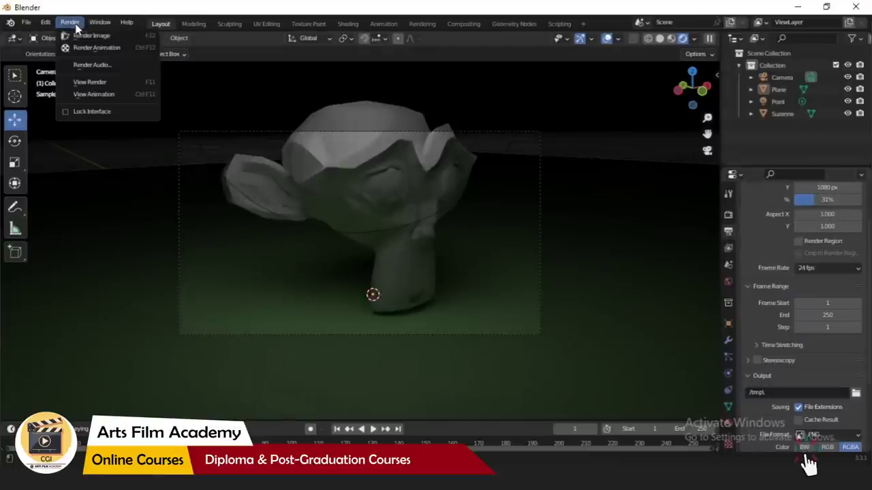
left_click(87, 35)
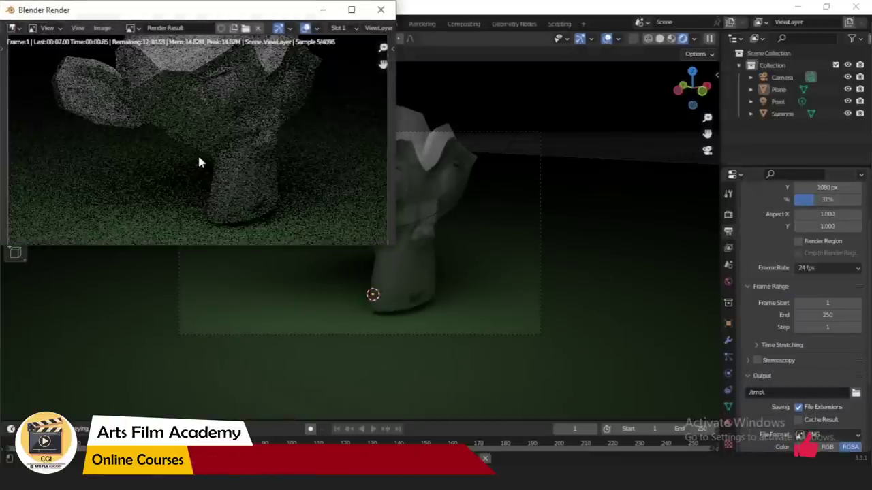
scroll(198, 170, "down", 1)
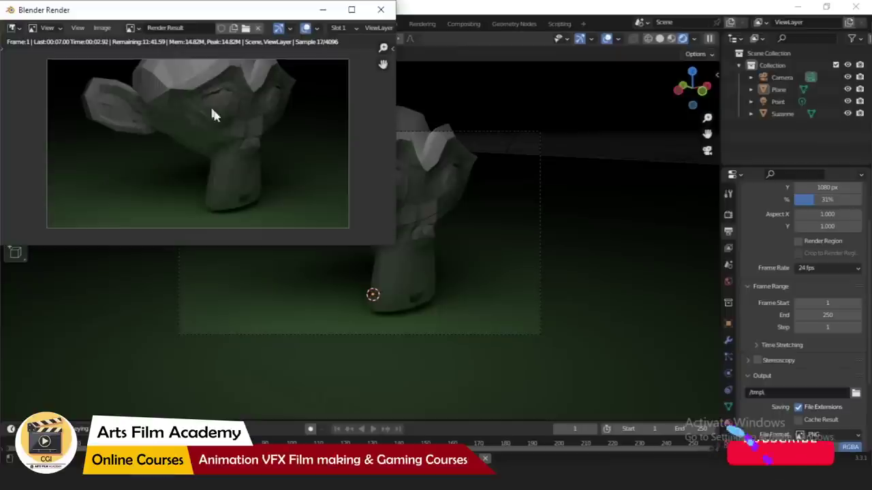
left_click_drag(237, 11, 623, 117)
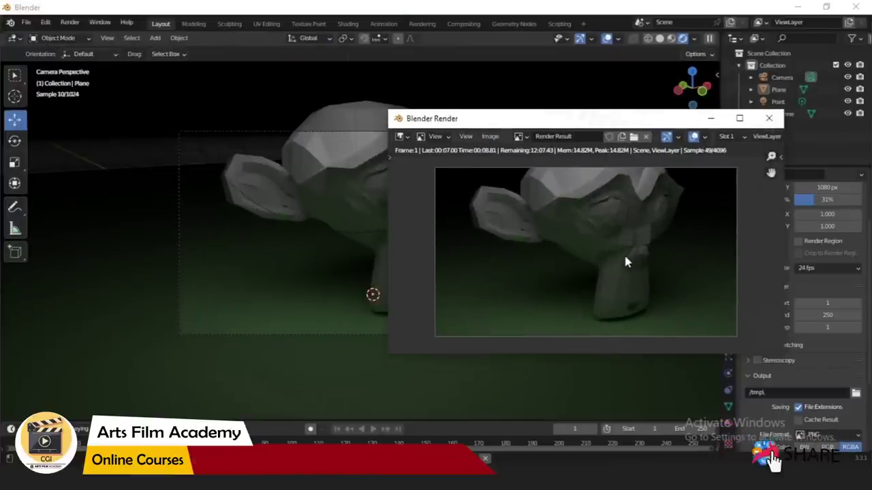
left_click_drag(624, 126, 372, 113)
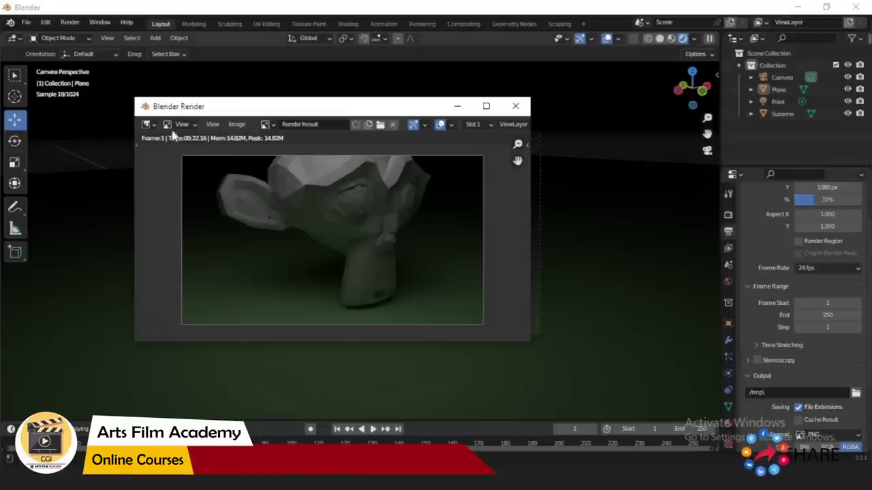
- Open the save dialog for the rendered image, examine the available file formats, and close it without saving
left_click(237, 125)
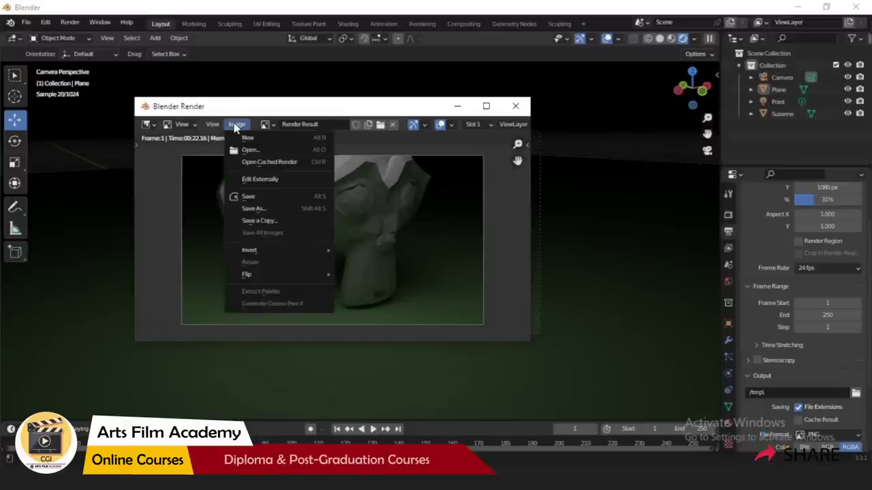
left_click(262, 198)
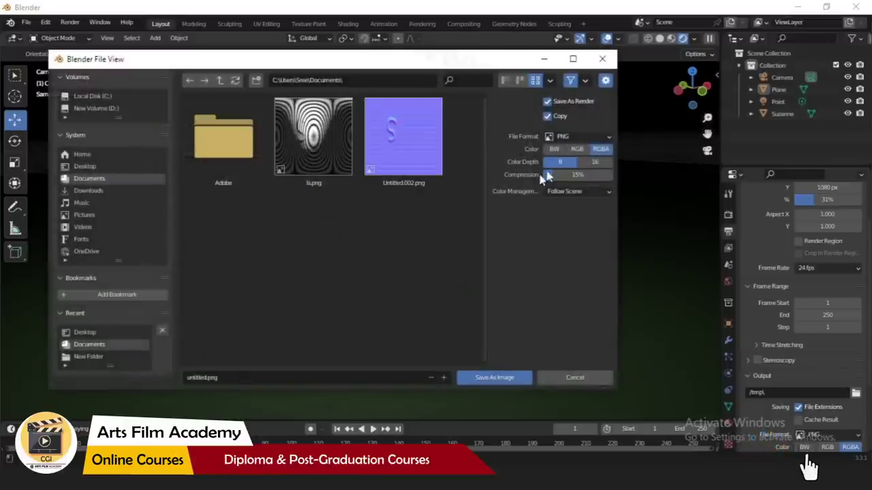
left_click(567, 138)
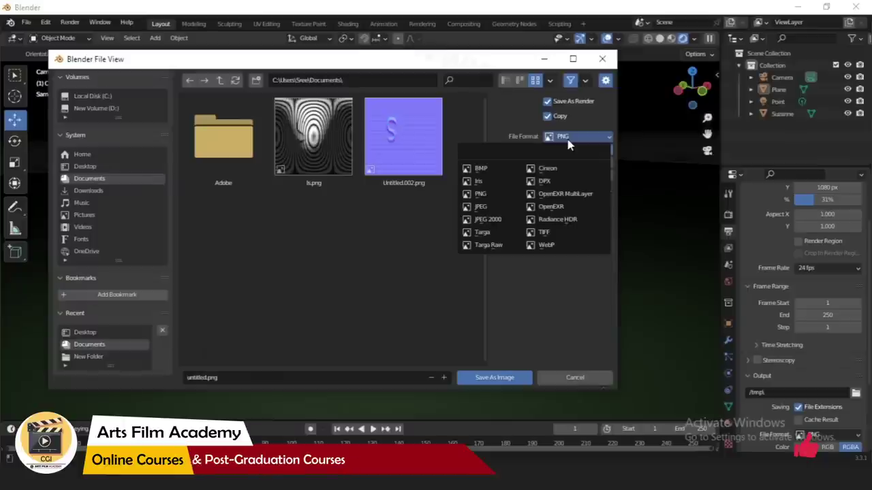
left_click(567, 138)
left_click(603, 60)
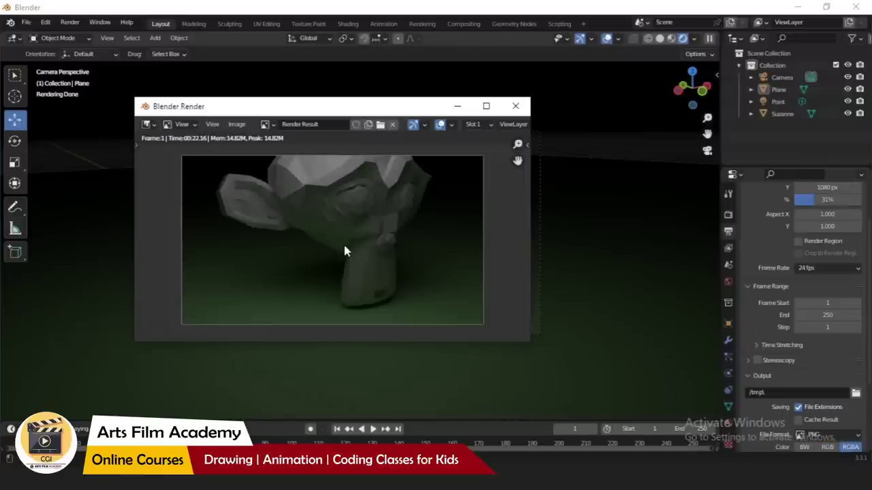
- Close the finished render and set the Cycles viewport max samples to 120 in the render settings
left_click(516, 107)
scroll(768, 267, "up", 2)
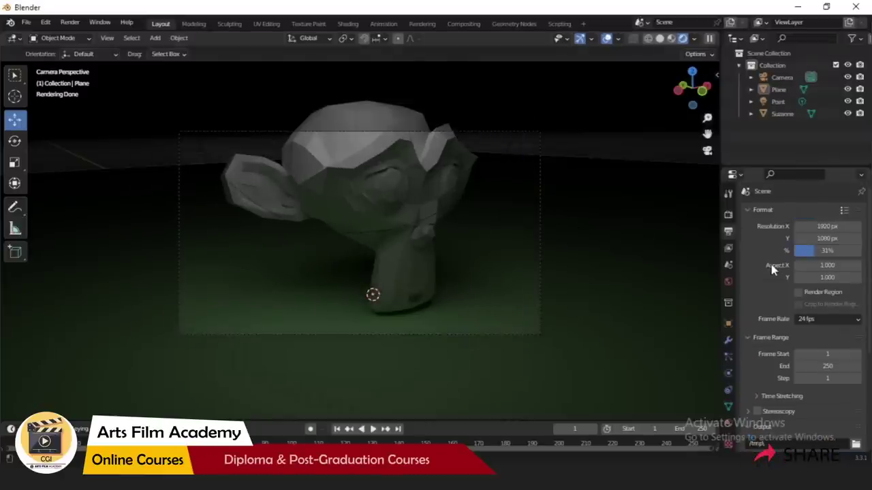
left_click(728, 214)
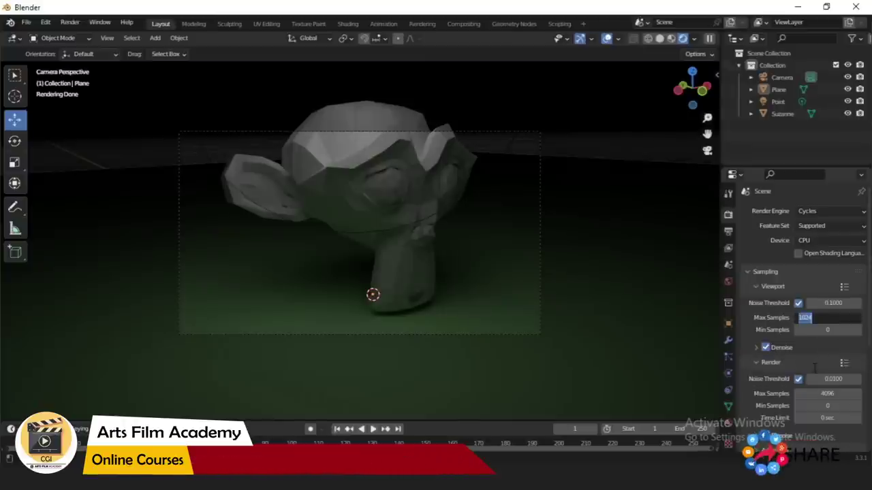
type("12")
key("Return")
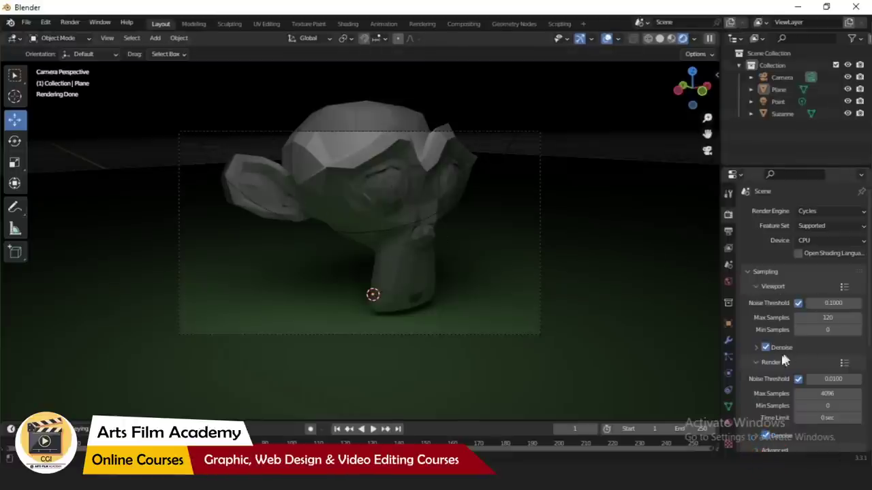
- Expand the Cycles Light Paths settings and review the max bounces together with the sampling settings
scroll(850, 328, "down", 5)
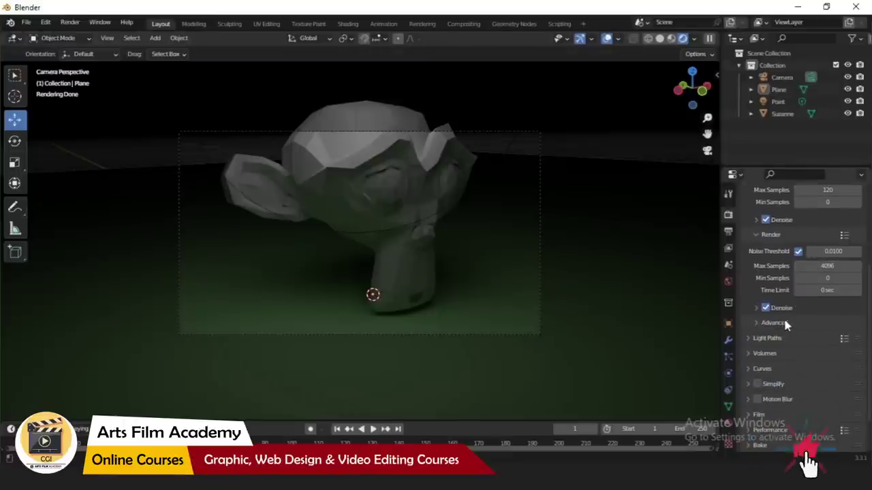
left_click(757, 341)
scroll(759, 348, "down", 2)
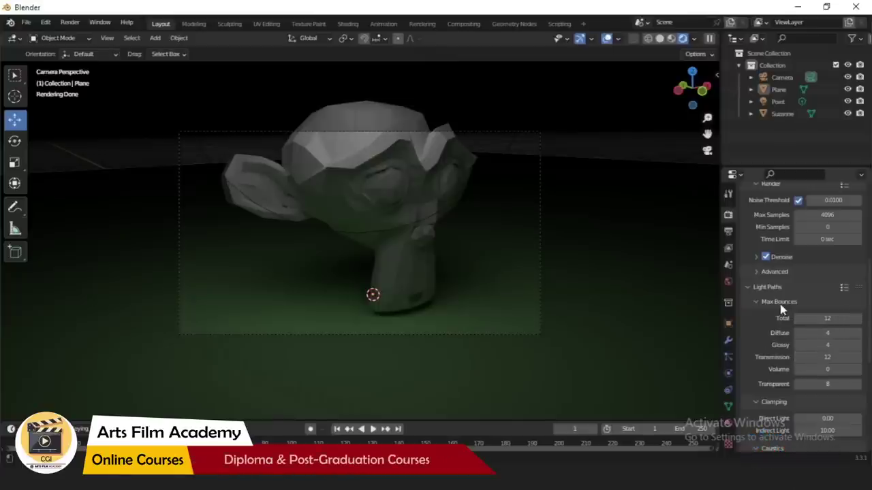
scroll(782, 299, "up", 6)
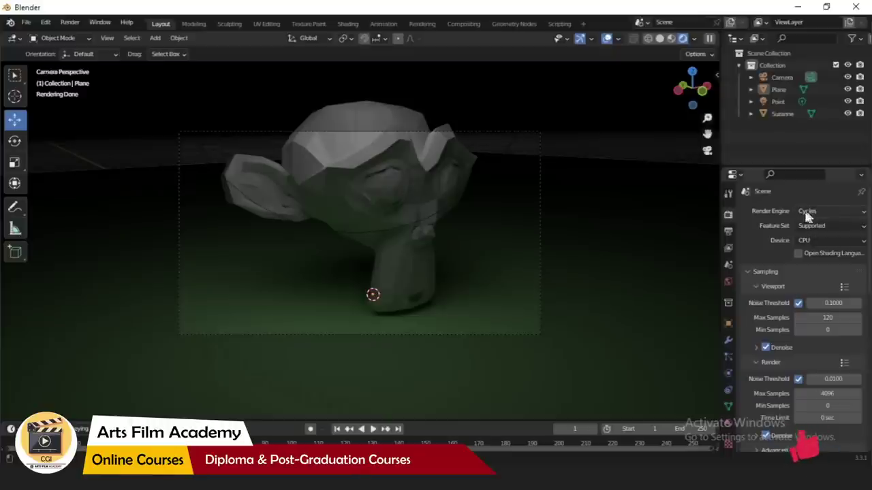
scroll(791, 351, "down", 6)
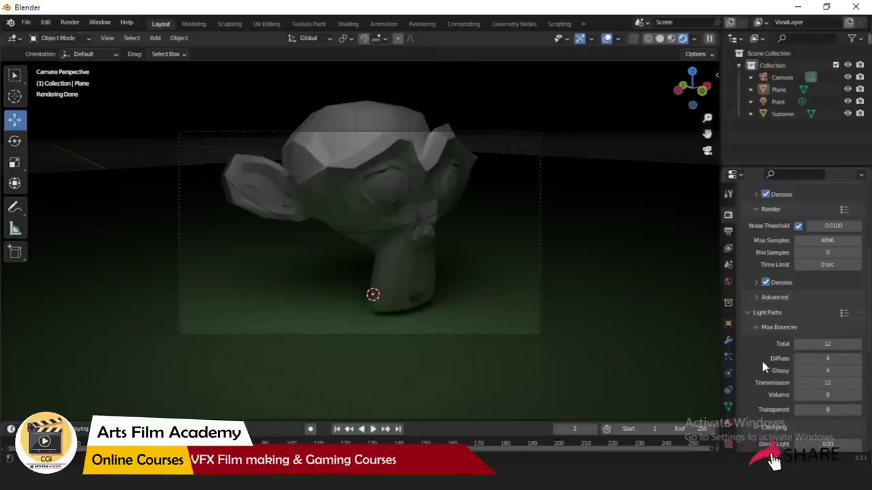
- Set the total max light bounces to 3
scroll(763, 358, "down", 1)
scroll(772, 361, "down", 1)
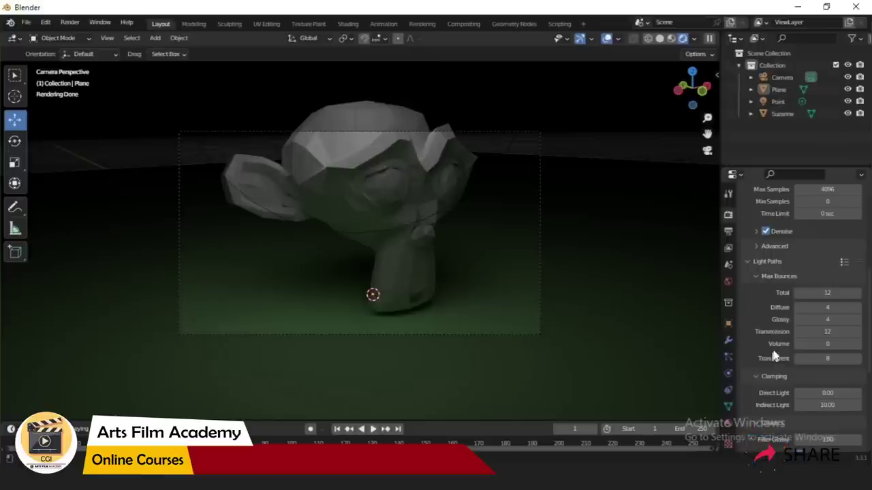
double_click(824, 293)
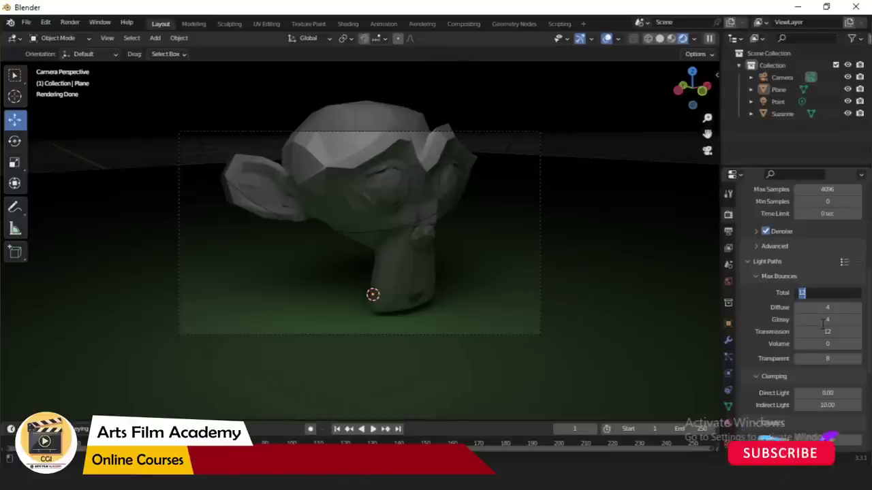
type("3")
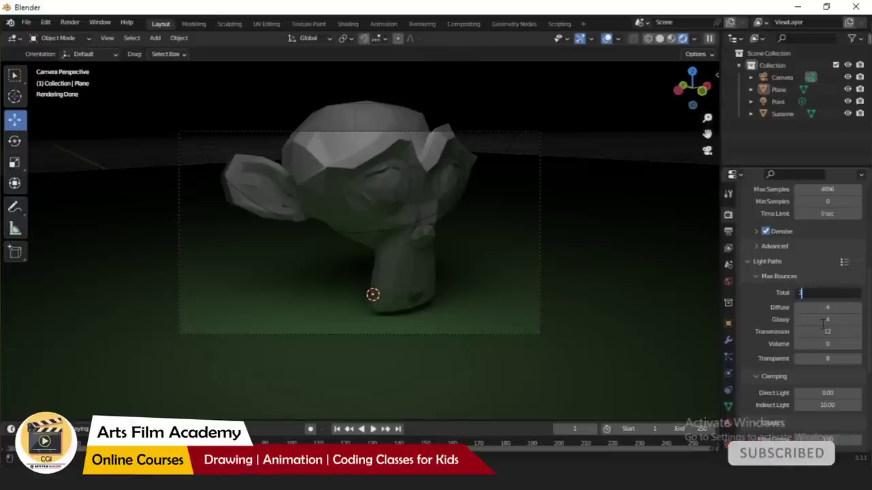
key("Return")
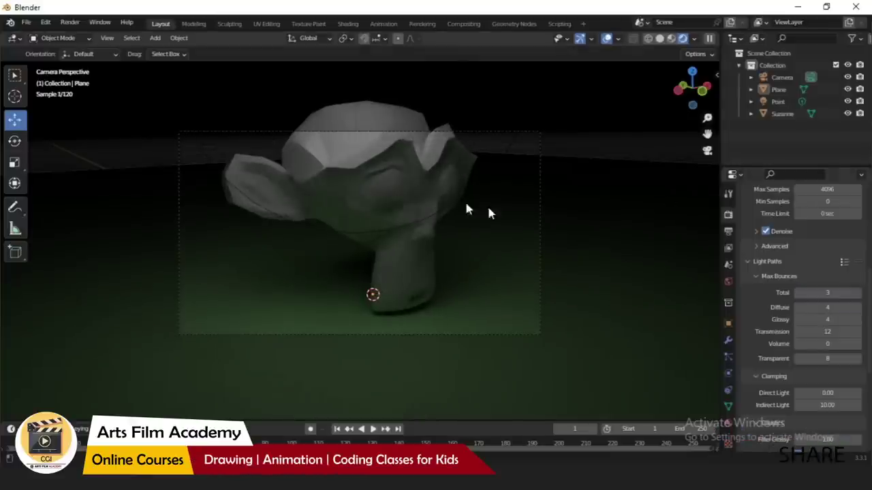
- Start a test render of the monkey as a still image, inspect it up close, and close the render window
scroll(790, 247, "up", 5)
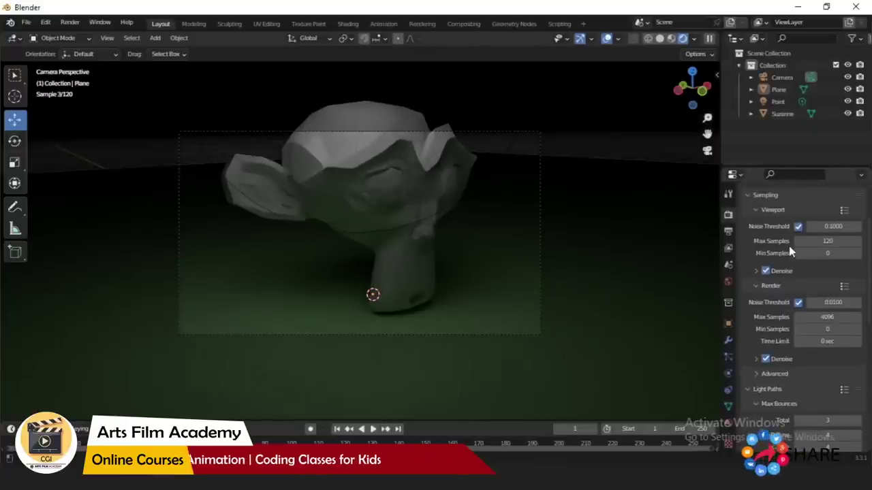
scroll(789, 249, "up", 2)
scroll(827, 383, "down", 1)
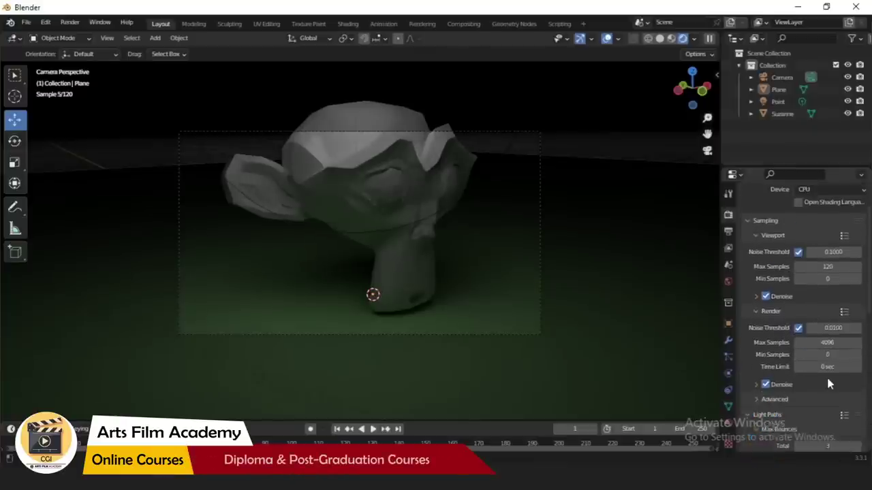
scroll(829, 384, "down", 1)
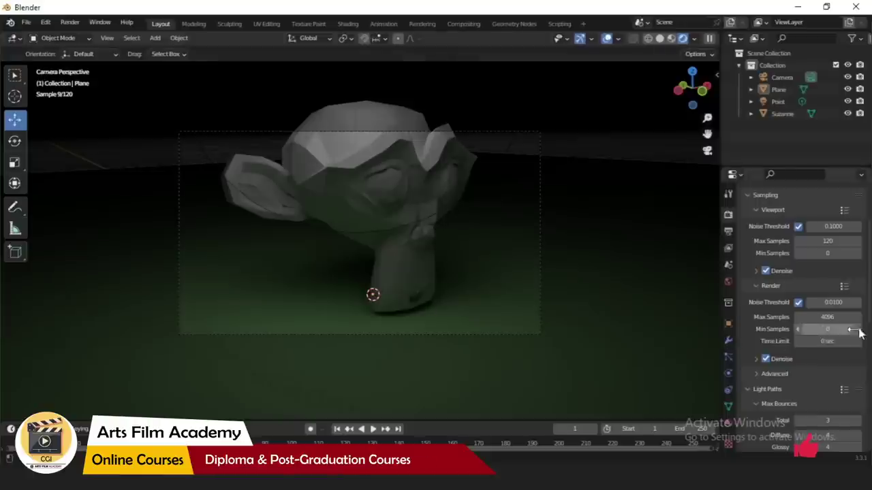
left_click(70, 23)
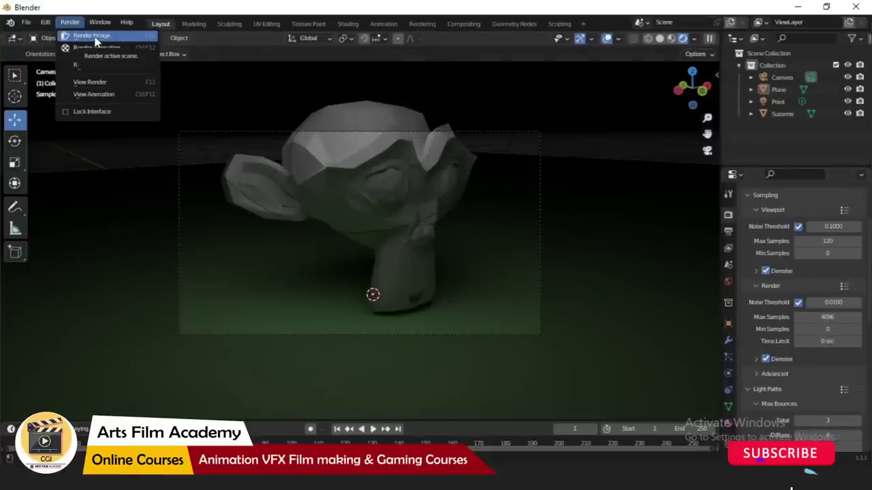
left_click(94, 36)
scroll(212, 176, "down", 2)
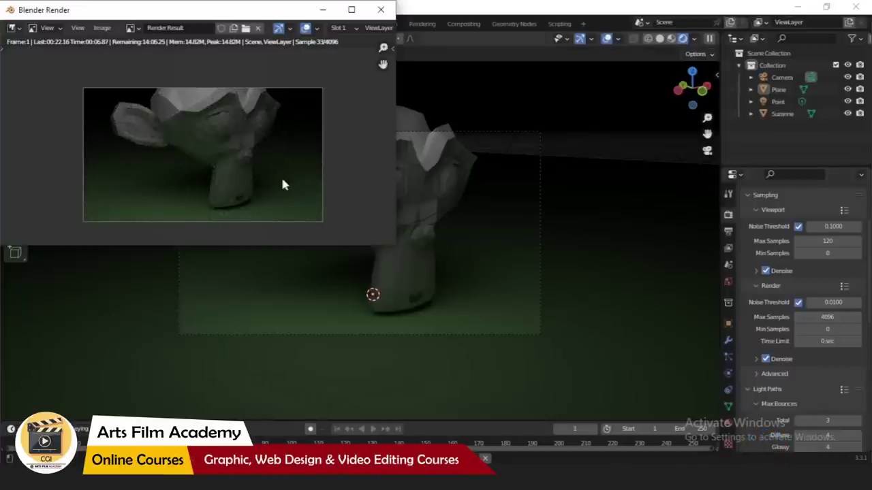
scroll(184, 167, "up", 2)
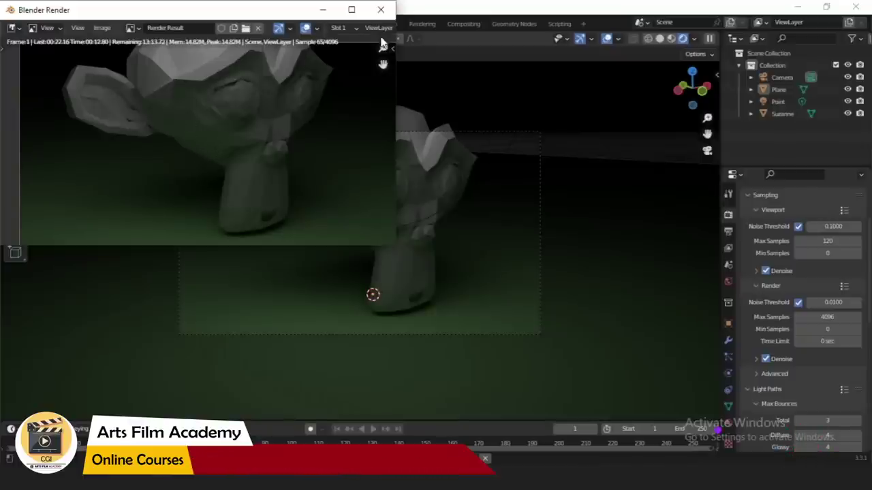
left_click(380, 10)
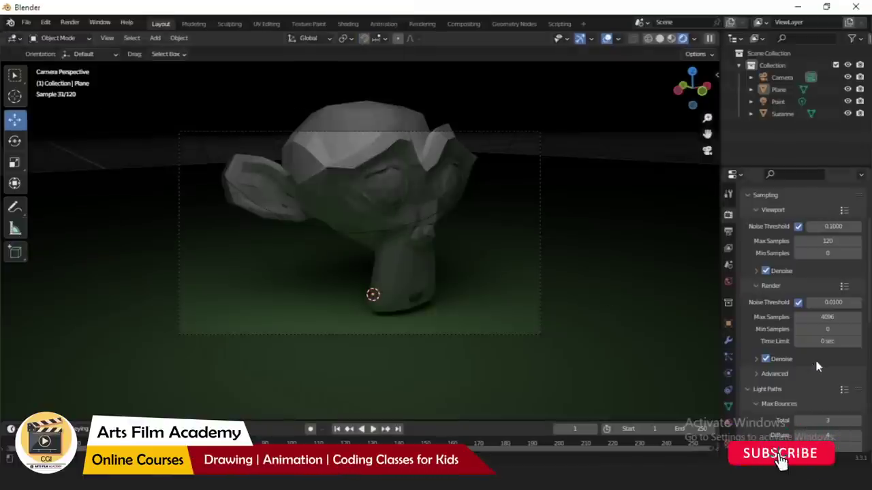
- Set the total max light bounces to 6 in the Light Paths settings
scroll(814, 357, "down", 7)
scroll(818, 244, "up", 2)
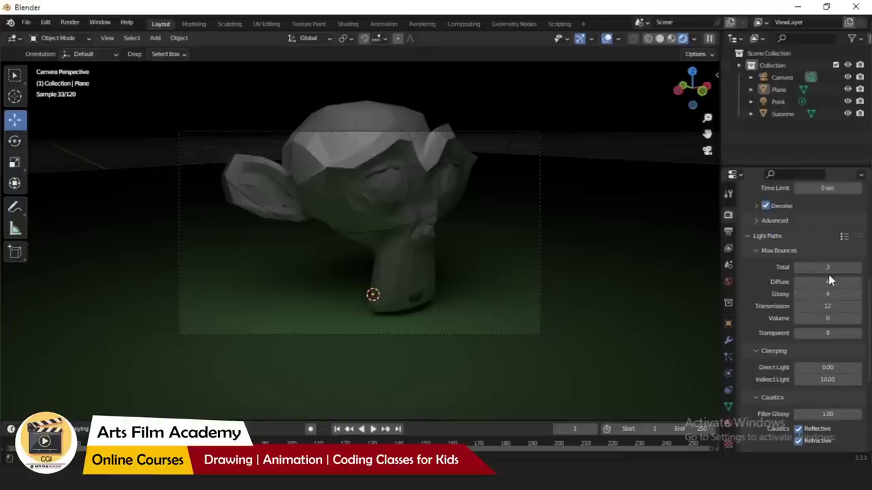
double_click(837, 267)
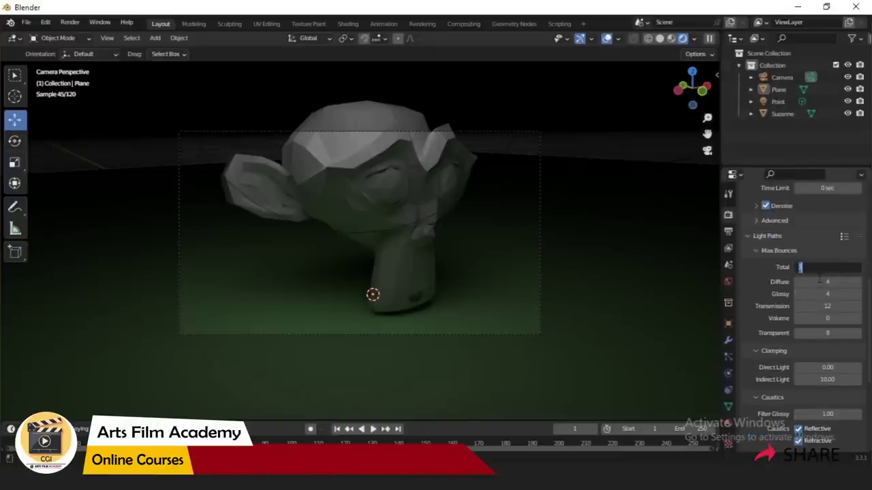
key("Return")
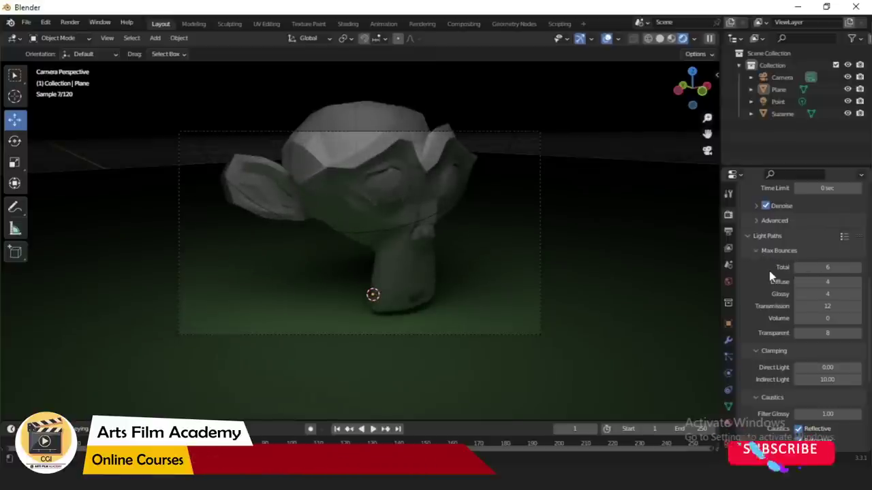
scroll(771, 296, "up", 8)
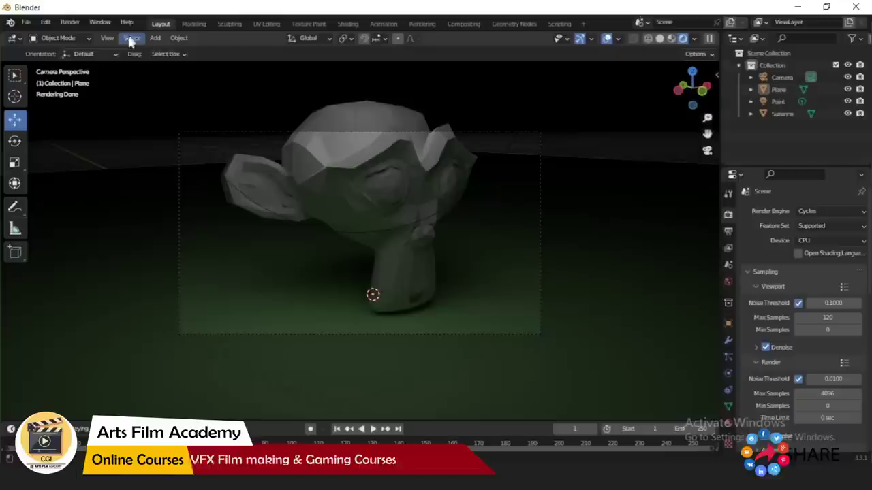
- Leave the camera view and switch the render engine from Cycles to Eevee
middle_click_drag(634, 278, 545, 259)
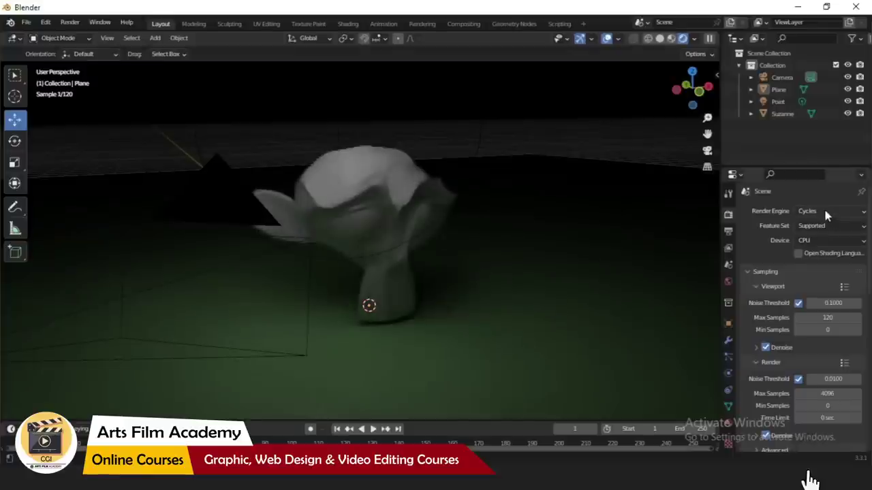
left_click(825, 213)
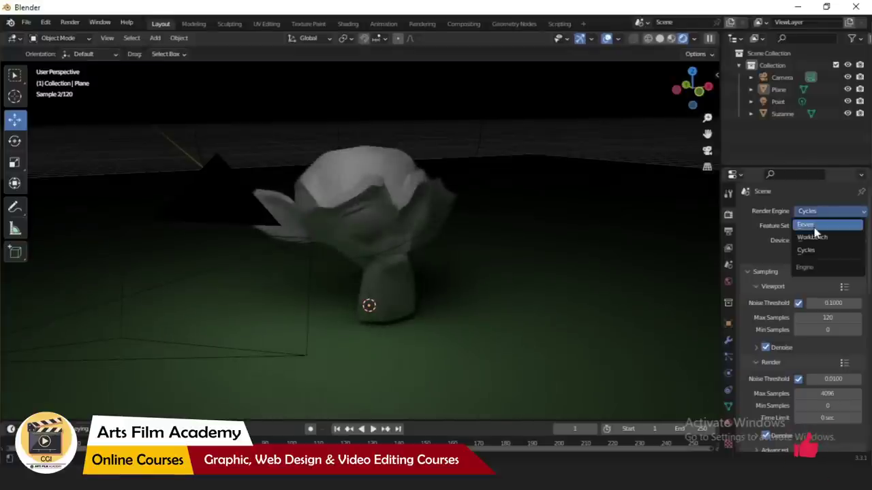
left_click(815, 229)
middle_click_drag(322, 244, 462, 240)
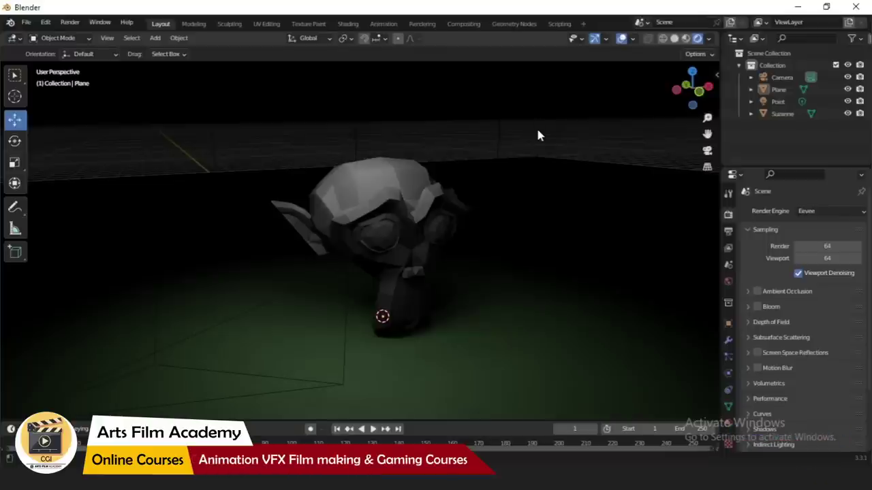
- Select the point light above the monkey and move it about 2 m within the XZ plane, sideways and slightly down from the head
scroll(393, 291, "down", 2)
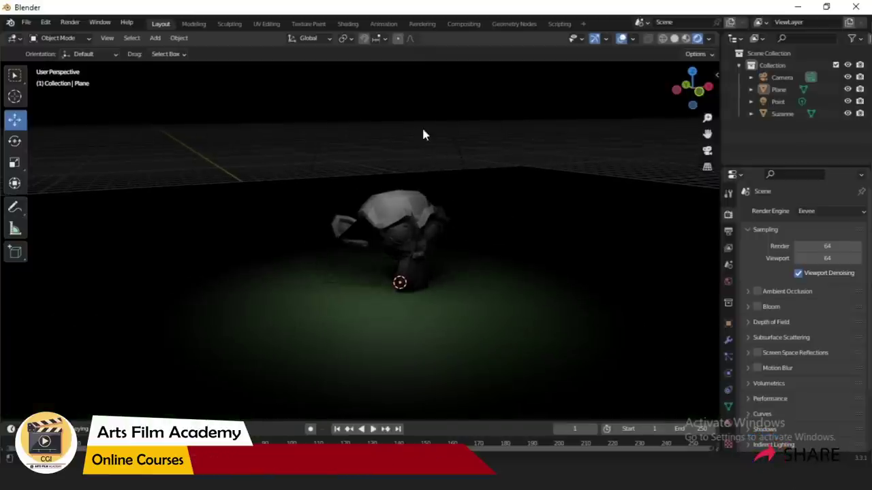
left_click(436, 132)
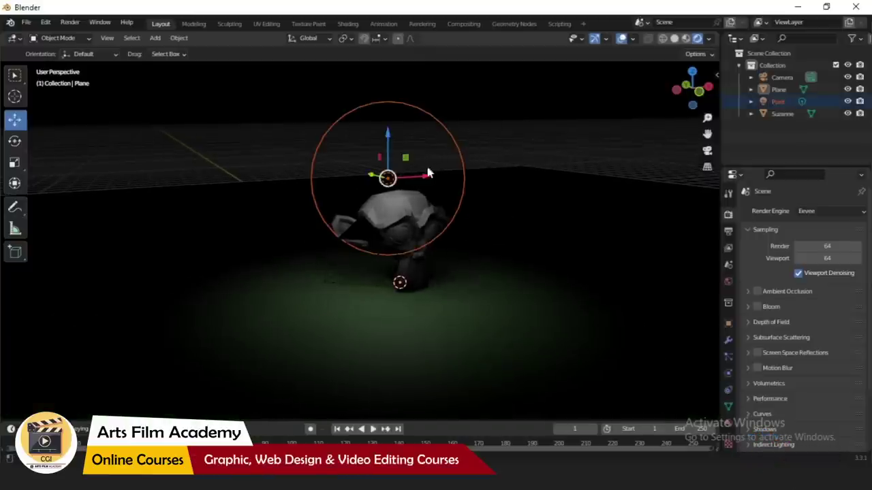
scroll(432, 174, "up", 1)
scroll(365, 317, "up", 1)
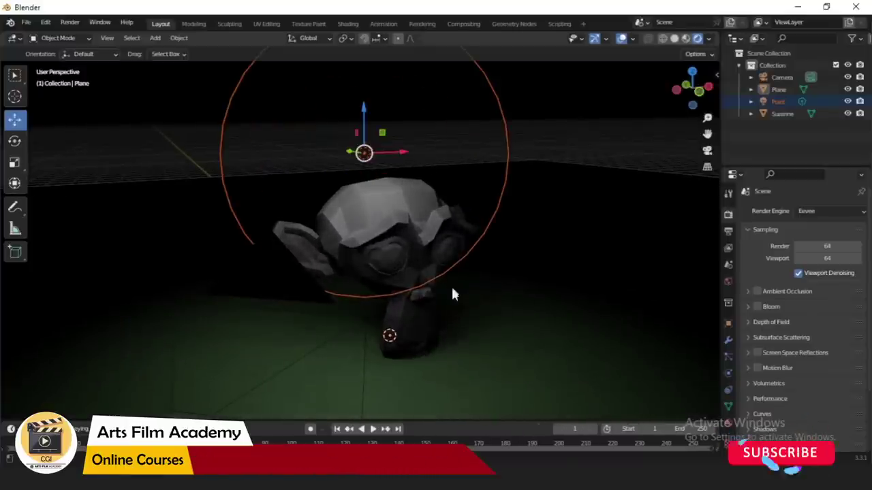
middle_click_drag(450, 285, 346, 259)
scroll(391, 335, "up", 1)
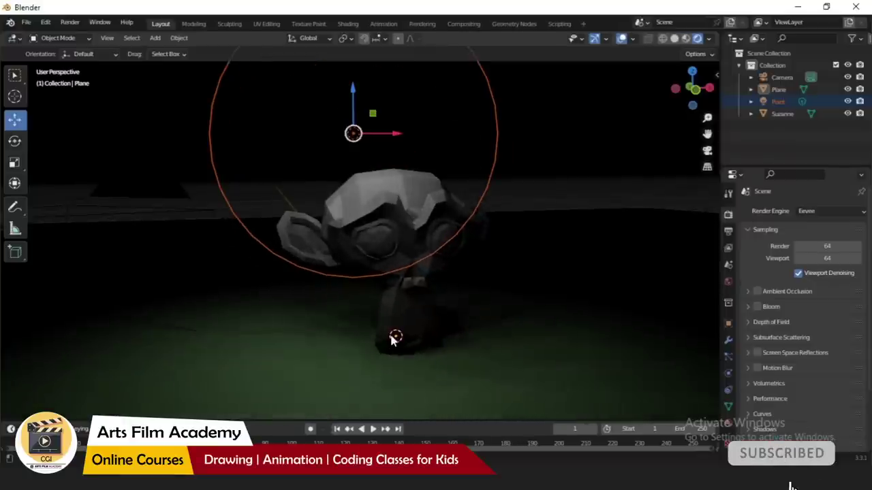
middle_click_drag(414, 288, 446, 294)
middle_click_drag(615, 257, 620, 255)
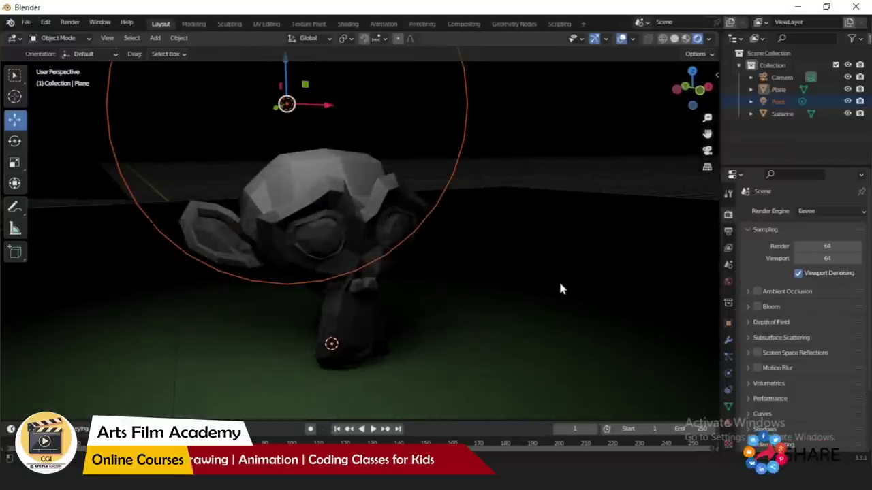
middle_click_drag(561, 288, 391, 248)
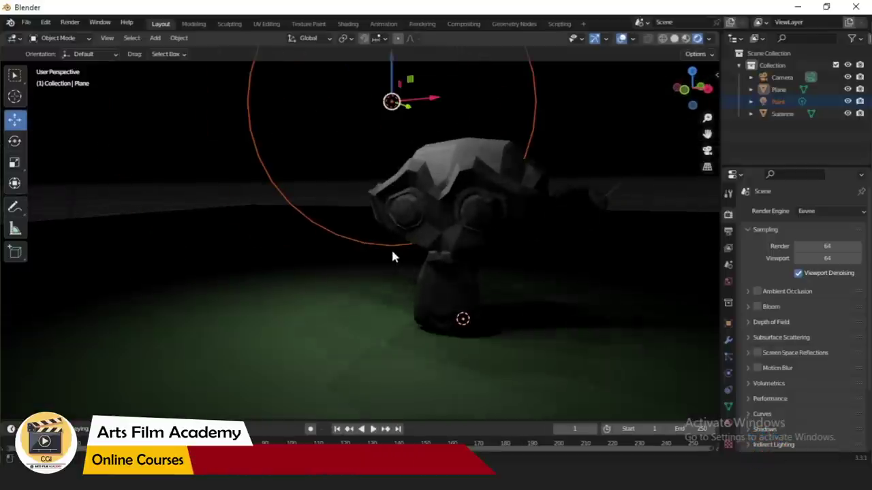
key("g")
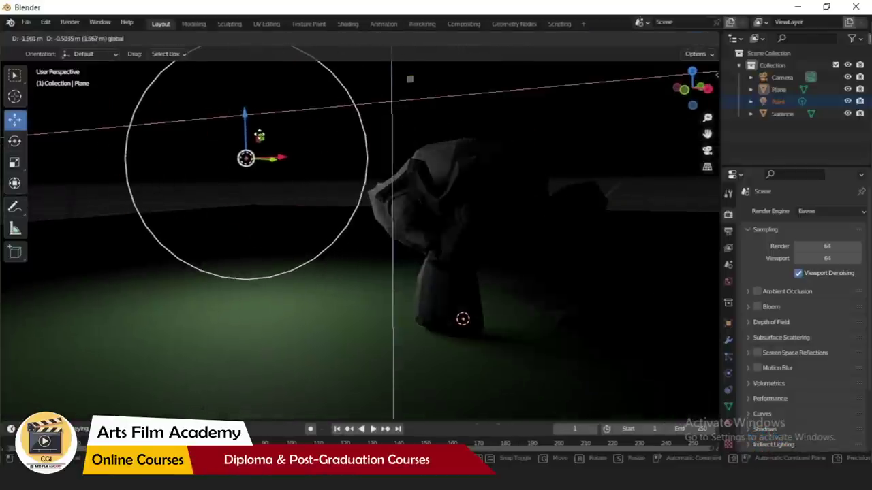
left_click(372, 170)
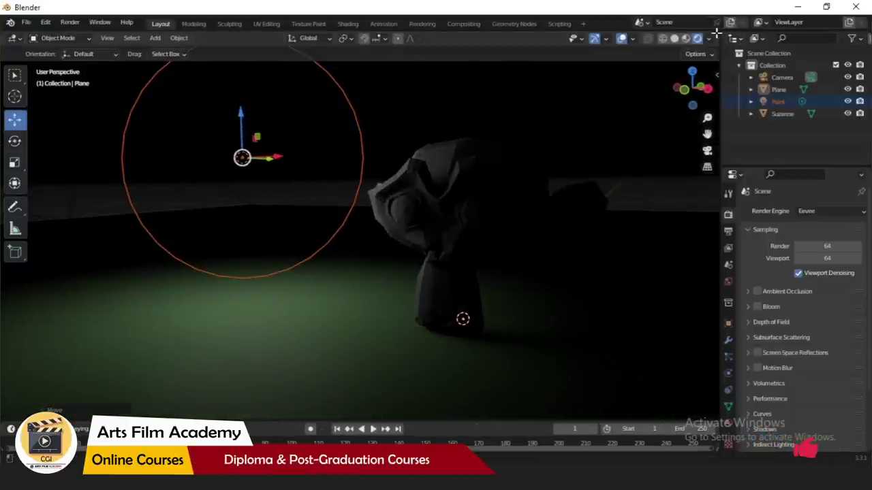
- Split the 3D viewport into two side-by-side views and maximize the new solid-shaded one
mouse_move(717, 32)
left_mouse_down()
mouse_move(613, 82)
mouse_move(315, 102)
left_mouse_up()
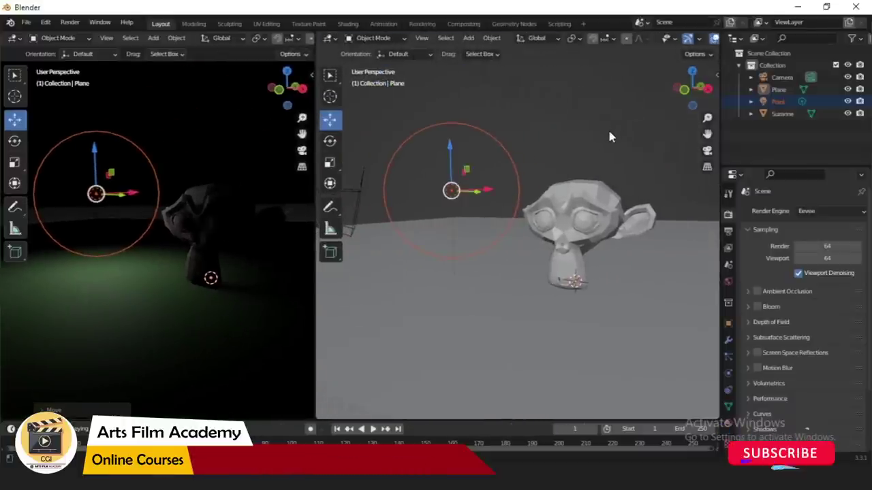
key("ctrl+space")
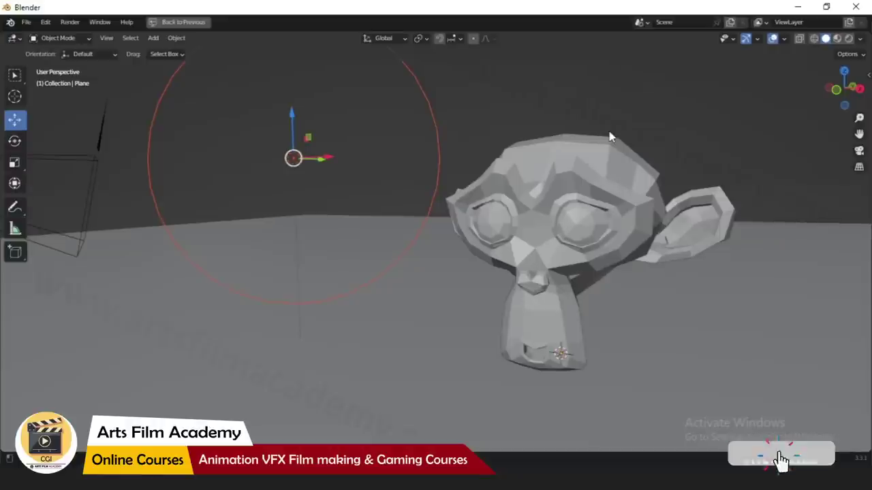
left_click(848, 38)
key("ctrl+space")
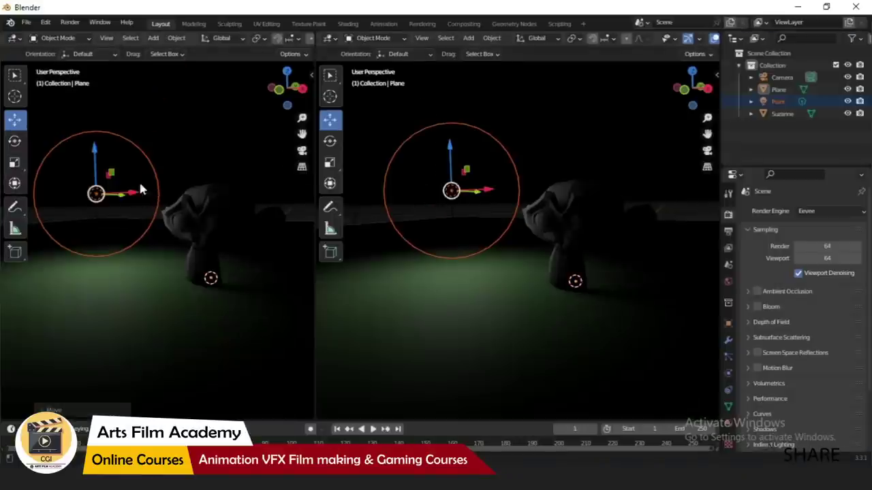
key("ctrl+space")
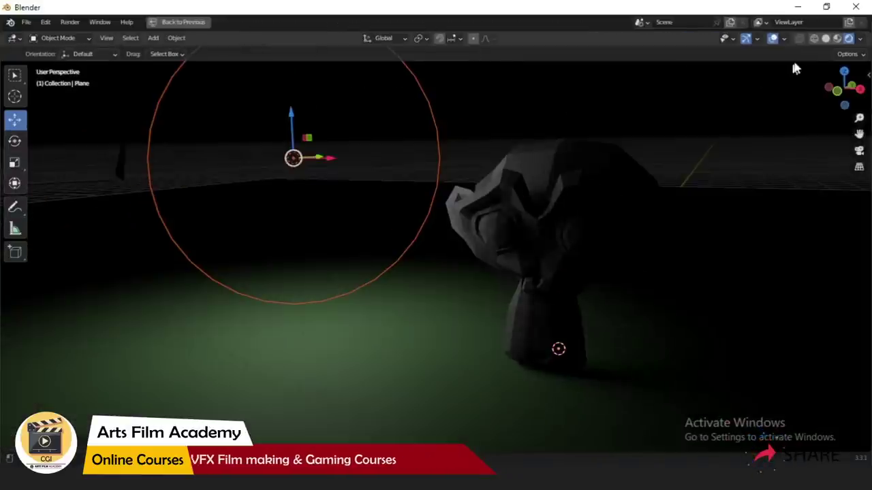
left_click(825, 38)
- Return to the side-by-side views and move the point light about 2.3 m horizontally, to the area in front of the monkey's face
key("ctrl+space")
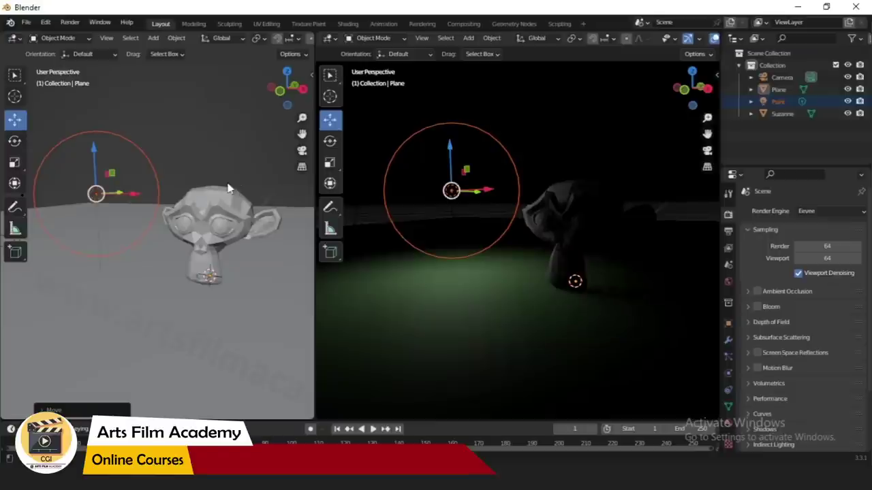
middle_click_drag(229, 189, 126, 215)
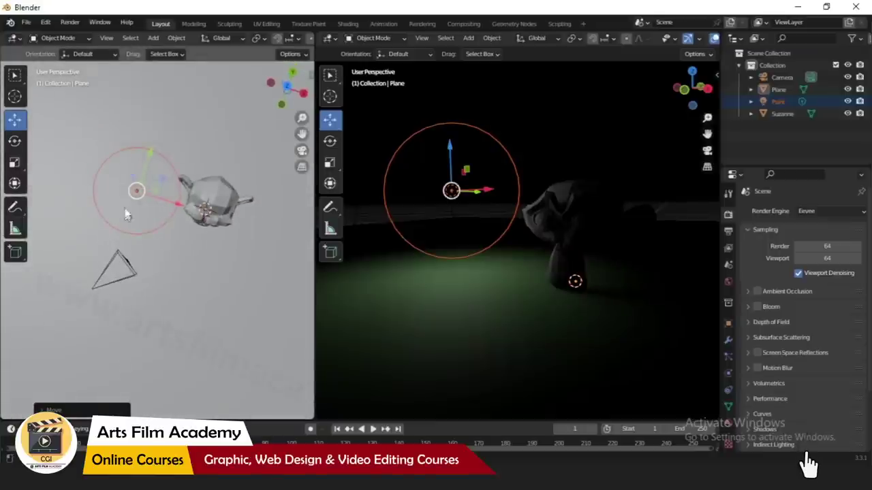
key("g")
key("shift+z")
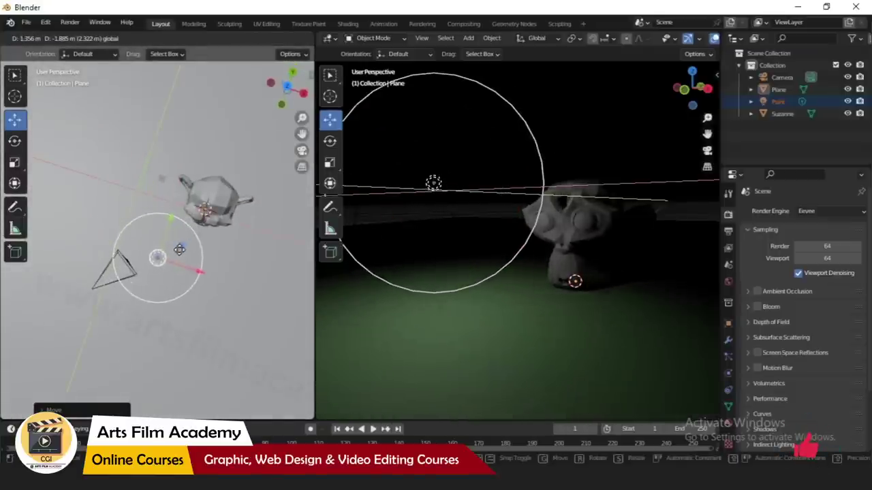
left_click(189, 249)
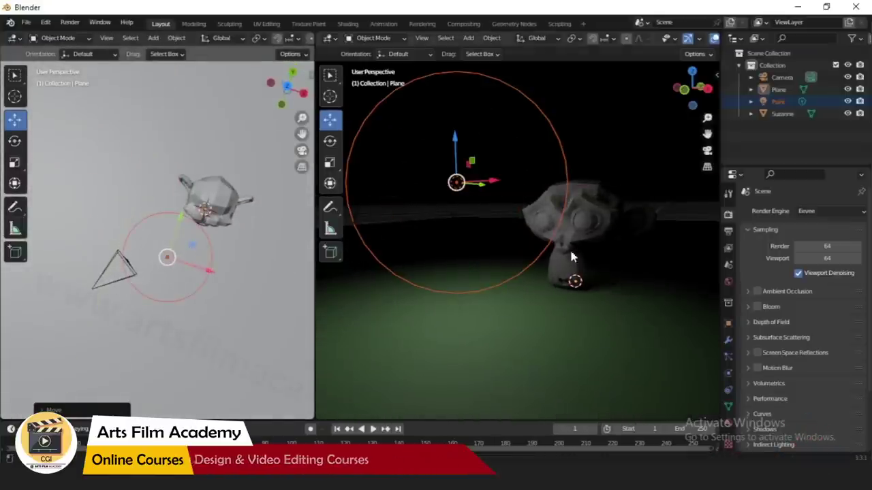
middle_click_drag(570, 255, 575, 256)
middle_click_drag(519, 255, 591, 254)
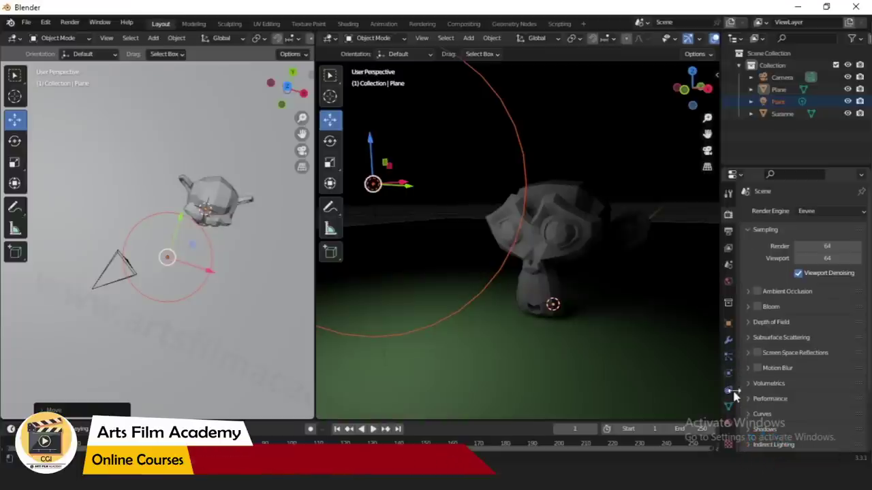
- Reselect the point light, change its type to Spot and raise it higher above the floor
scroll(732, 365, "down", 1)
scroll(743, 370, "down", 3)
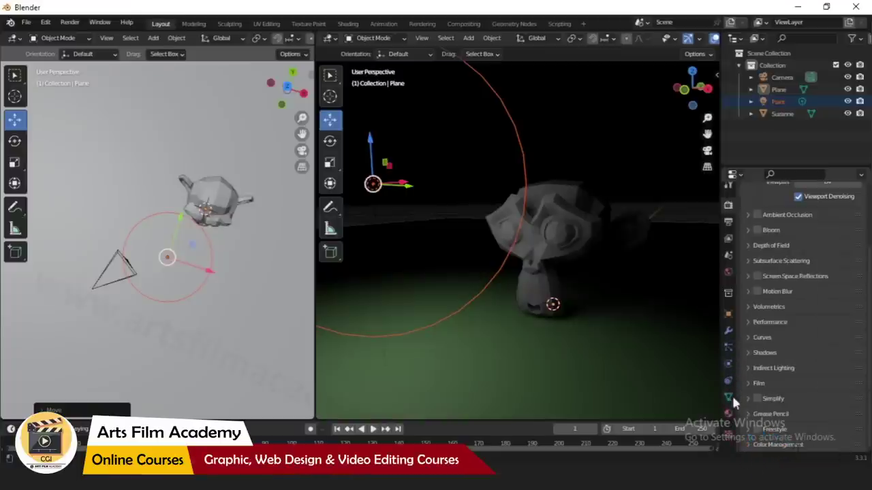
left_click(422, 183)
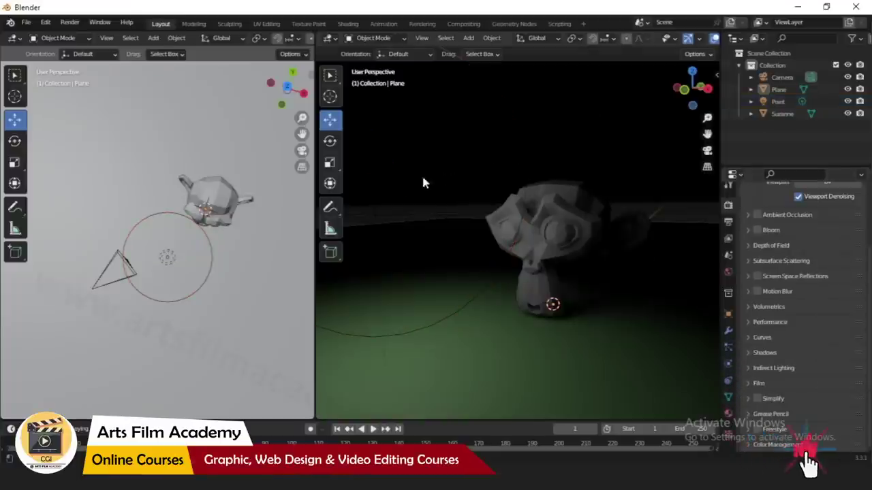
left_click(373, 184)
left_click(728, 373)
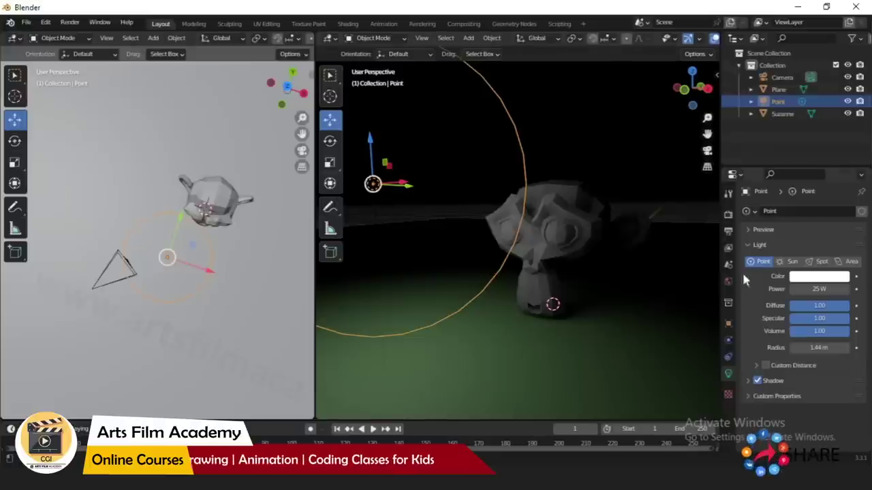
left_click(822, 262)
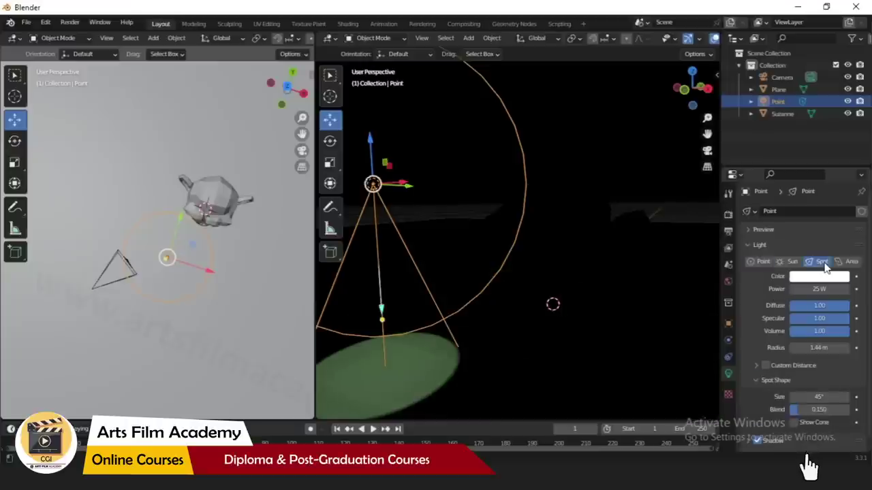
left_click_drag(371, 164, 369, 87)
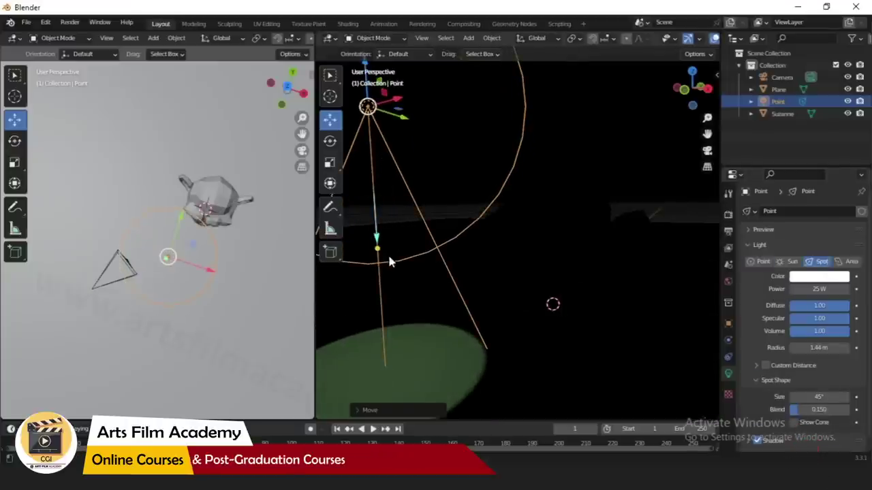
- In the maximized rendered view, widen the spot cone to about 61.7° and aim it at the monkey
key("ctrl+space")
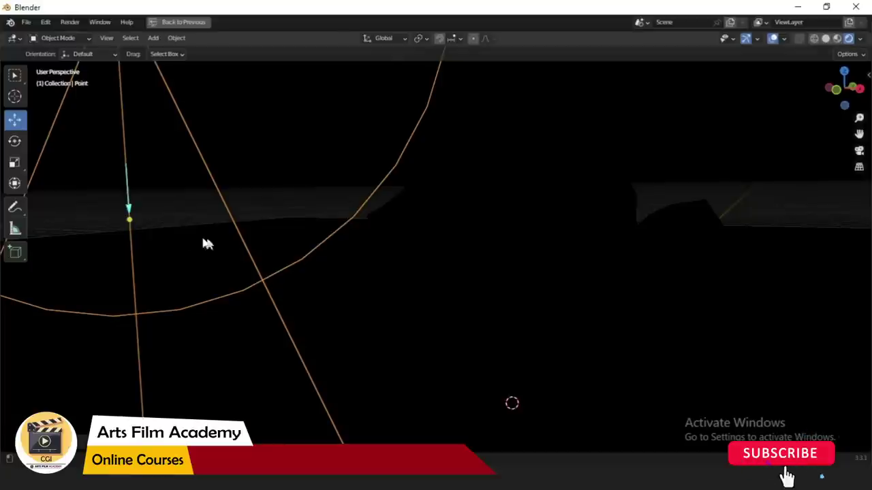
middle_click_drag(422, 298, 373, 304)
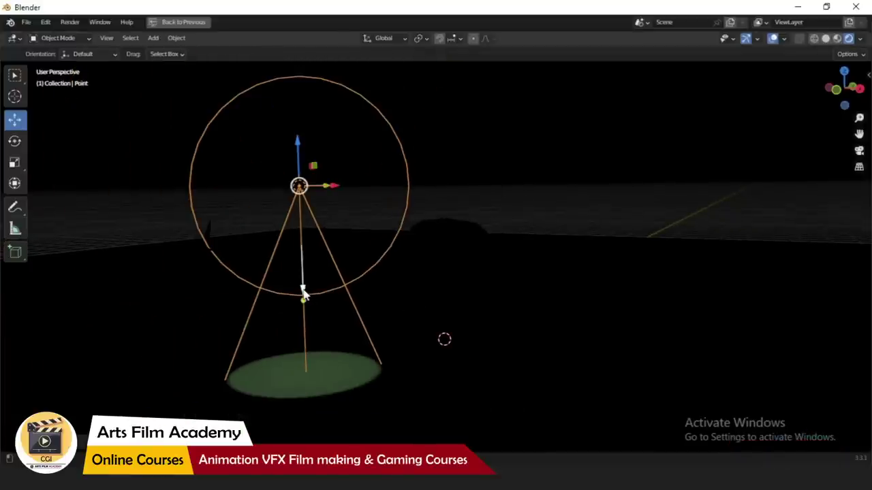
left_click_drag(306, 292, 313, 316)
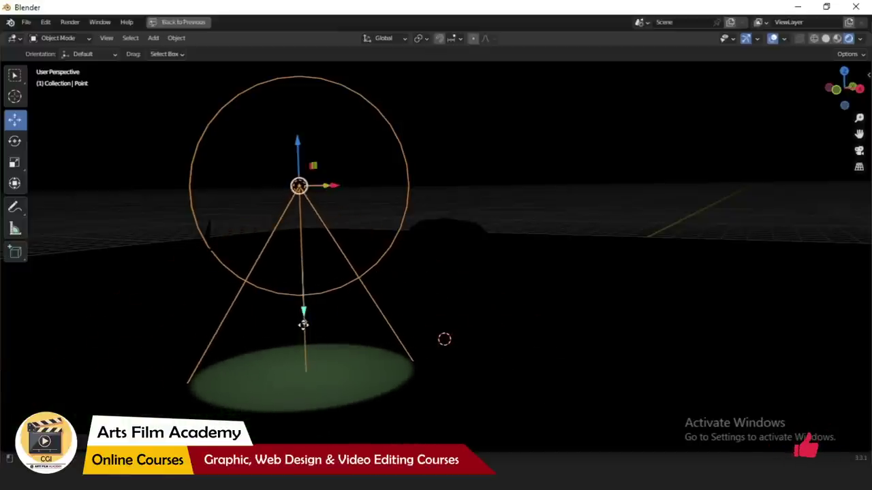
left_click_drag(304, 324, 444, 338)
key("ctrl+space")
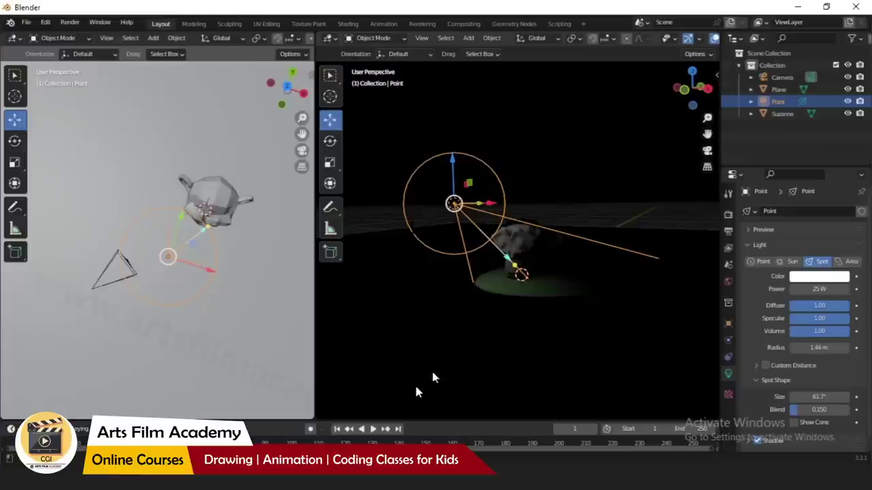
- Increase the spot shape size to 70.4°
scroll(545, 263, "up", 6)
scroll(578, 255, "down", 2)
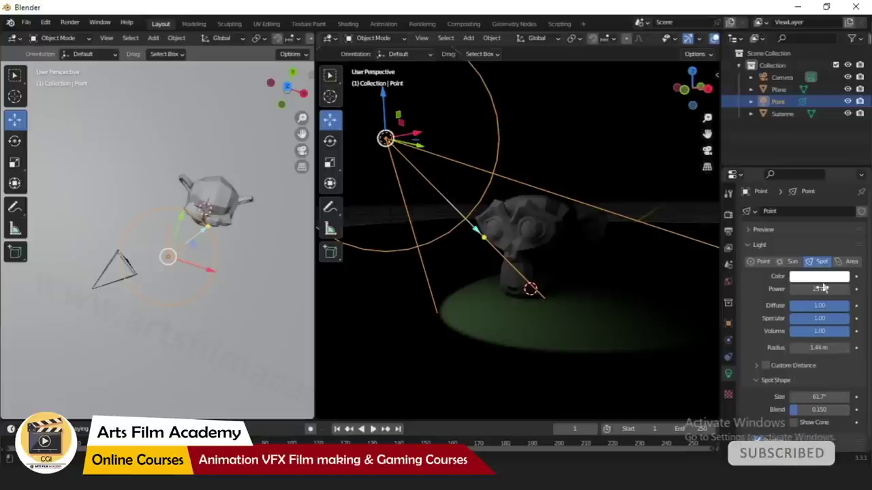
scroll(772, 398, "down", 1)
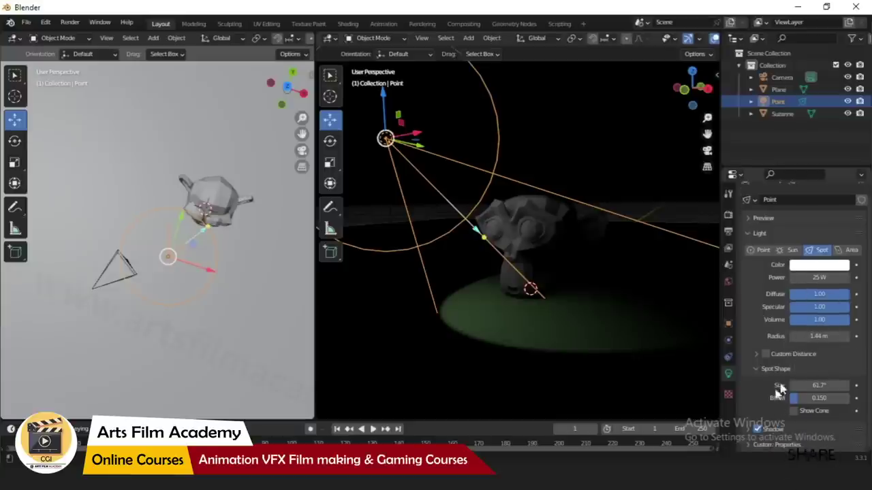
left_click_drag(816, 386, 851, 385)
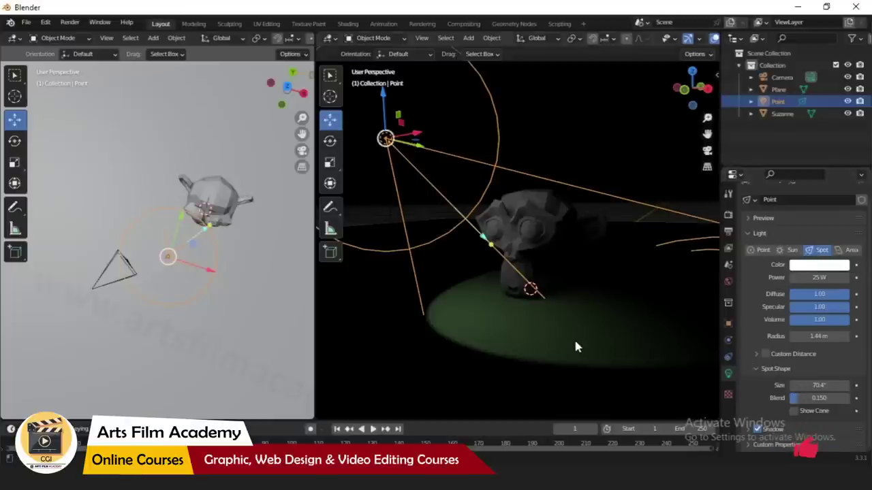
- Change the light type to Sun and lower its strength to 3 and finally to 1
left_click(791, 251)
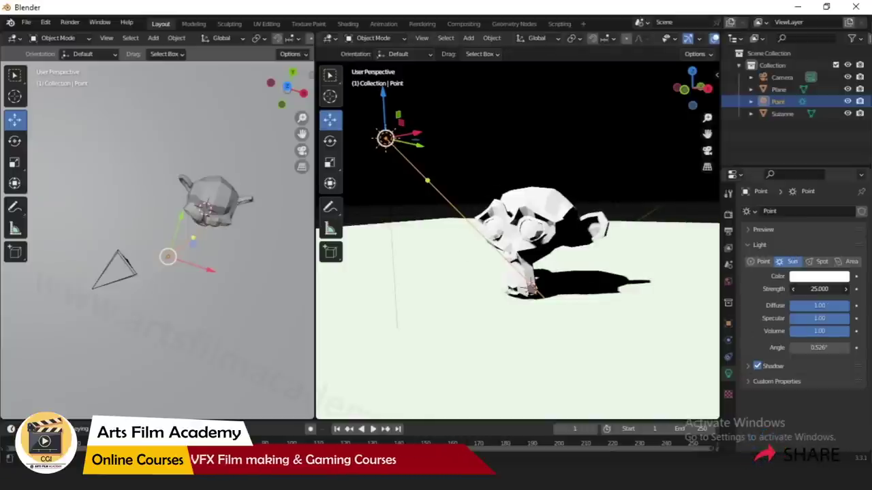
left_click_drag(819, 289, 832, 289)
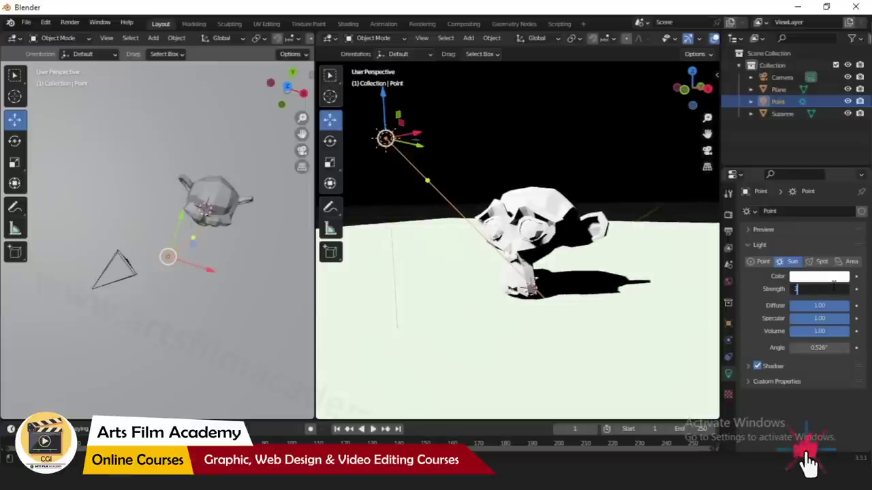
key("Return")
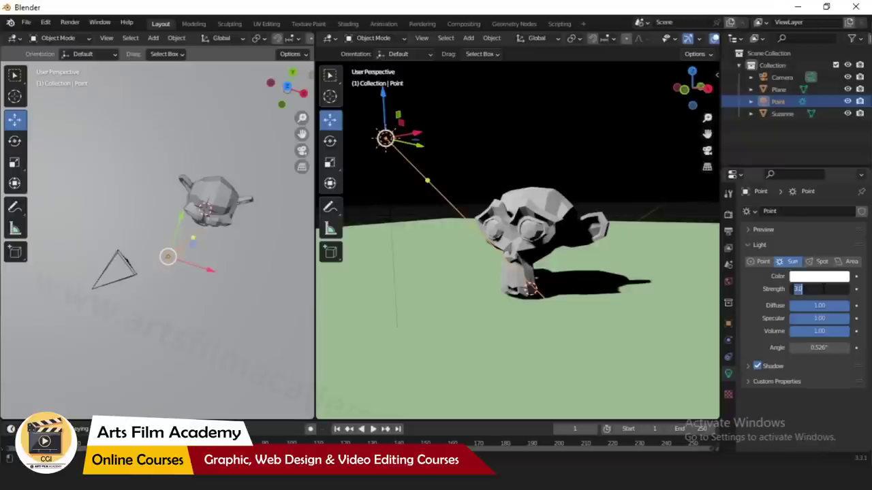
type("1")
key("Return")
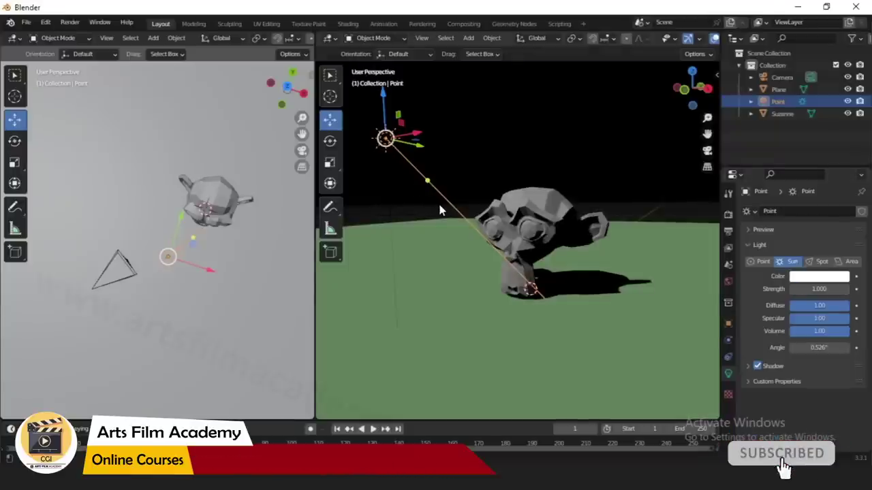
- Try moving the sun light to different positions and re-aiming it in the maximized rendered view
key("ctrl+space")
scroll(373, 239, "down", 3)
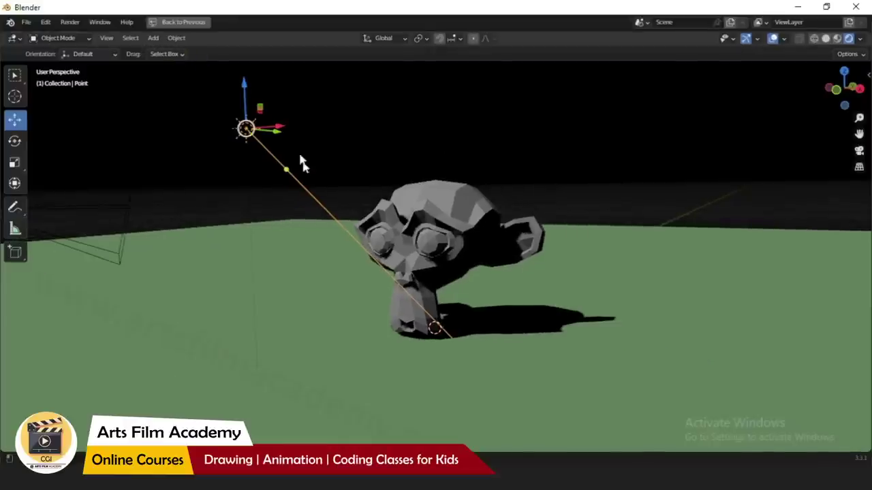
key("g")
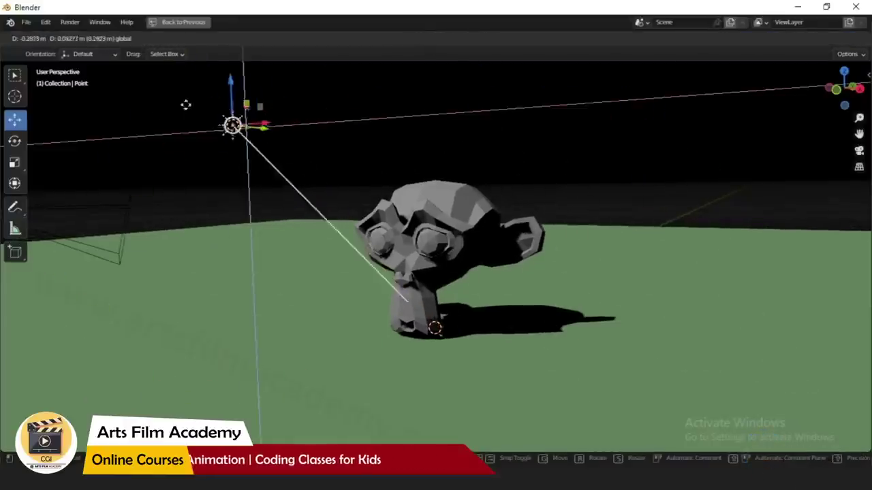
right_click(317, 120)
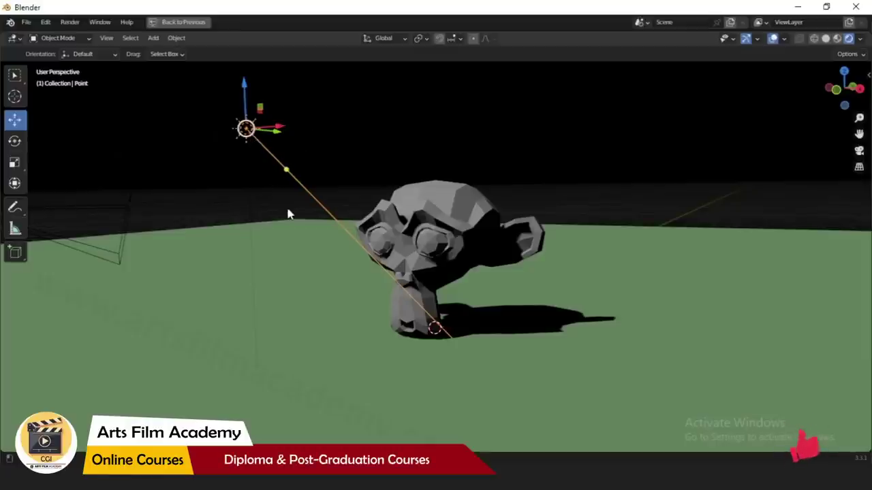
left_click_drag(264, 113, 291, 298)
right_click(291, 297)
left_click_drag(267, 133, 584, 143)
right_click(584, 143)
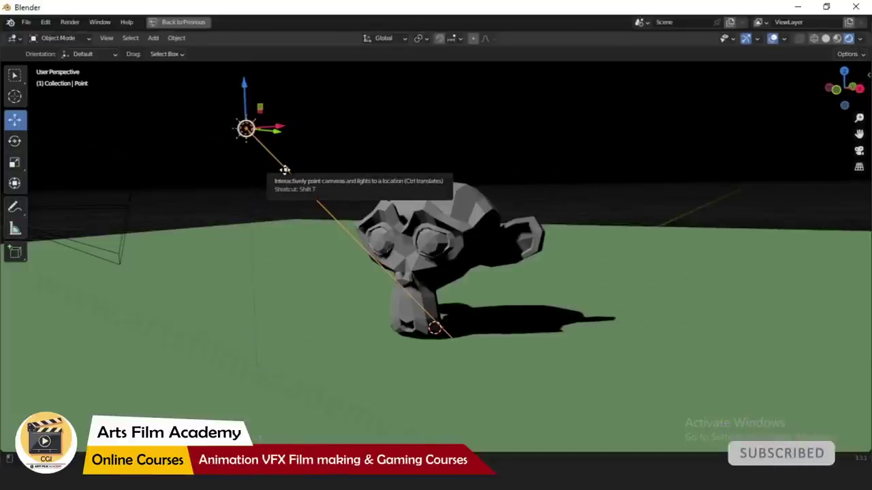
mouse_move(282, 169)
left_mouse_down()
mouse_move(278, 181)
mouse_move(216, 203)
mouse_move(313, 185)
mouse_move(342, 161)
mouse_move(356, 131)
mouse_move(303, 190)
mouse_move(191, 185)
mouse_move(149, 134)
mouse_move(214, 164)
mouse_move(329, 148)
mouse_move(346, 137)
mouse_move(325, 171)
mouse_move(211, 171)
mouse_move(181, 138)
mouse_move(240, 180)
mouse_move(340, 152)
mouse_move(361, 132)
mouse_move(357, 140)
left_mouse_up()
key("Escape")
scroll(360, 223, "up", 1)
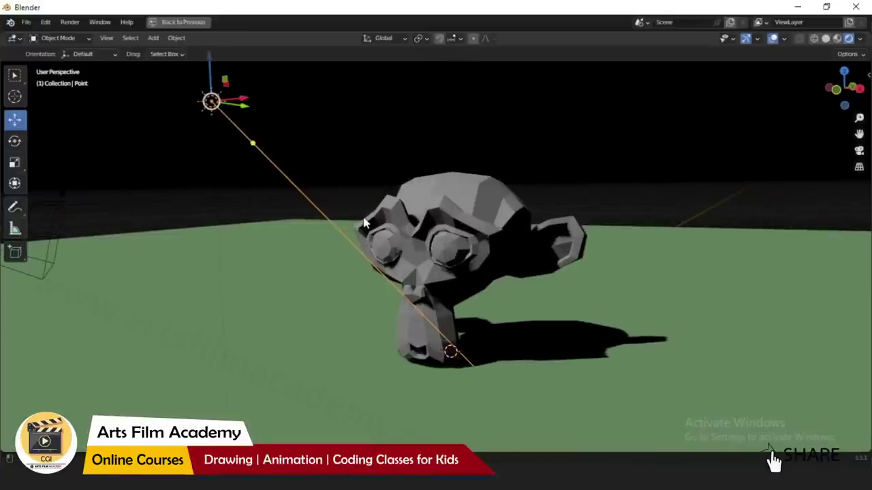
- Back in the side-by-side views, lower the sun light along Z, re-aim it toward the base of the monkey and deselect it
key("ctrl+space")
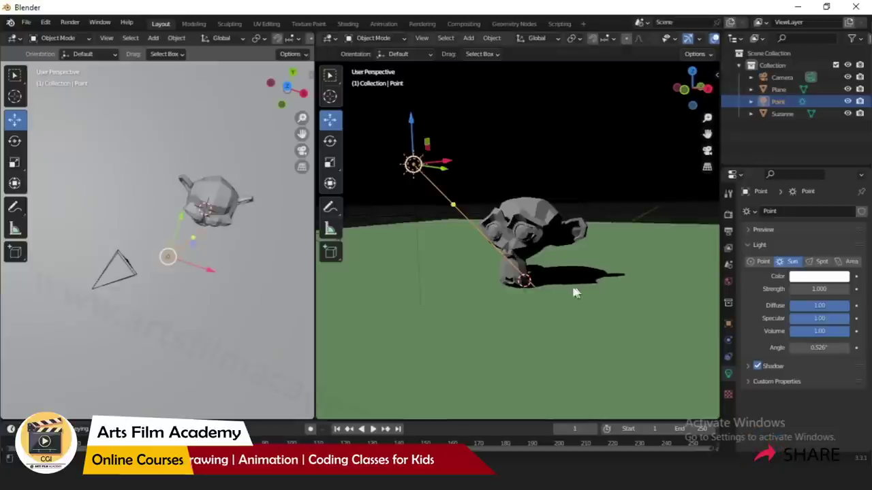
scroll(575, 293, "up", 1)
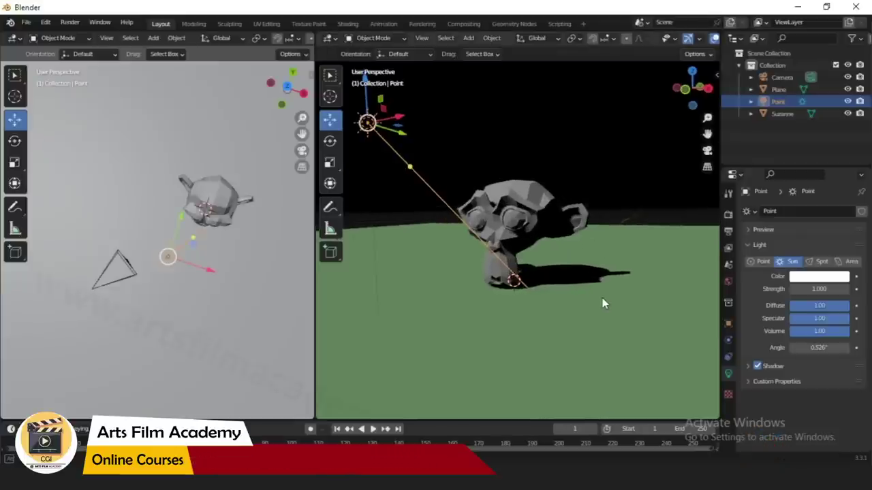
middle_click_drag(602, 304, 599, 291)
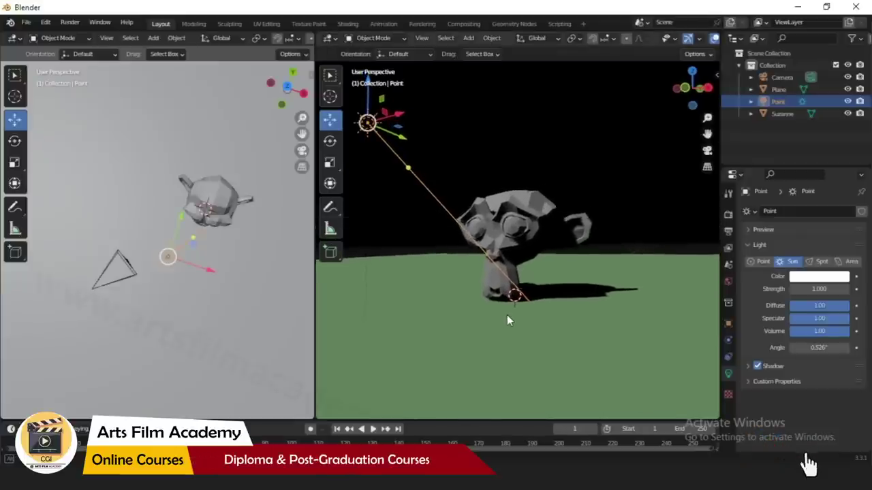
middle_click_drag(507, 321, 504, 310)
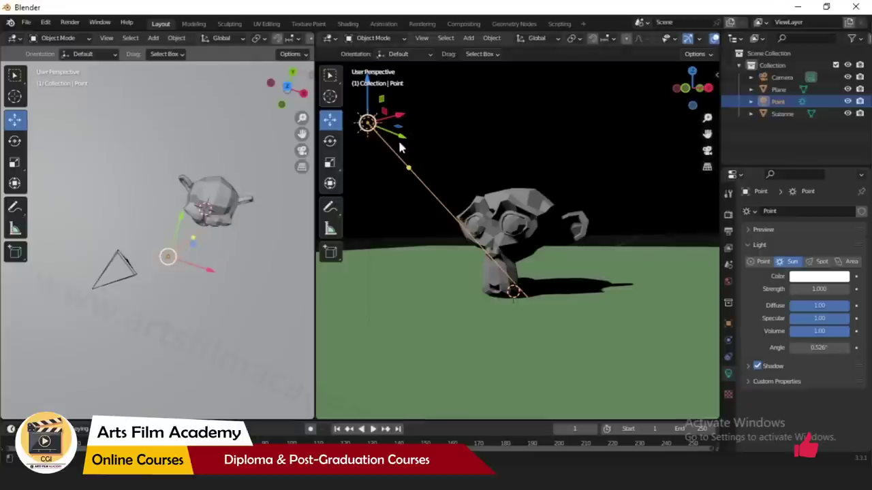
left_click_drag(370, 99, 370, 137)
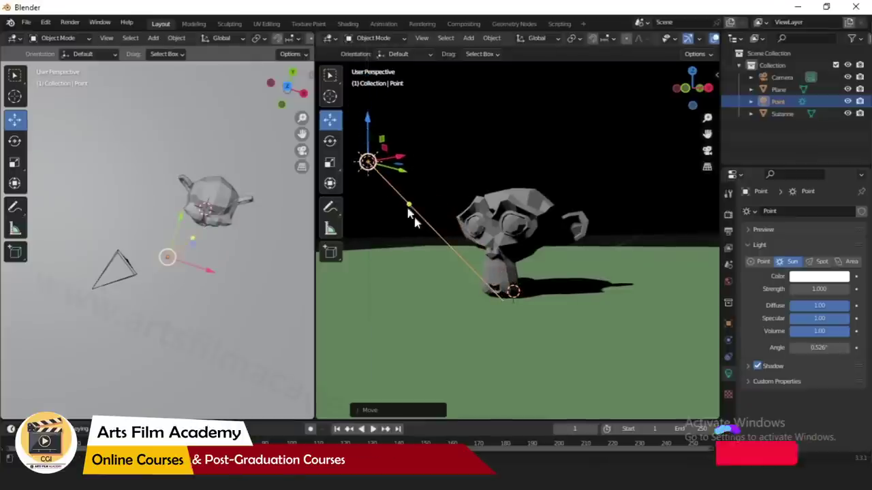
left_click_drag(410, 204, 435, 222)
middle_click_drag(436, 221, 579, 225)
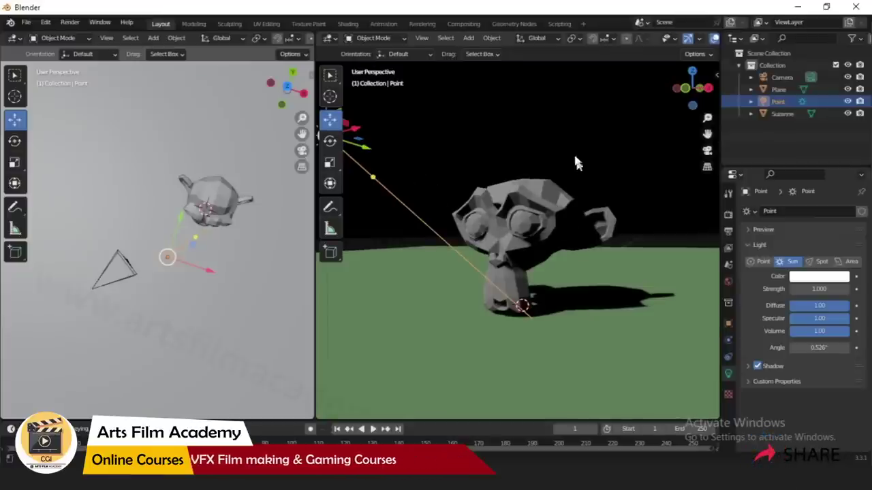
left_click_drag(523, 120, 525, 122)
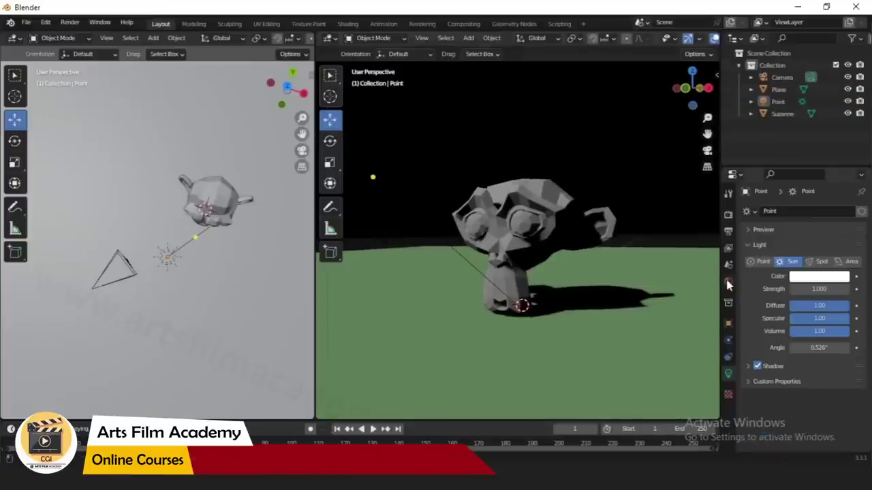
left_click(728, 282)
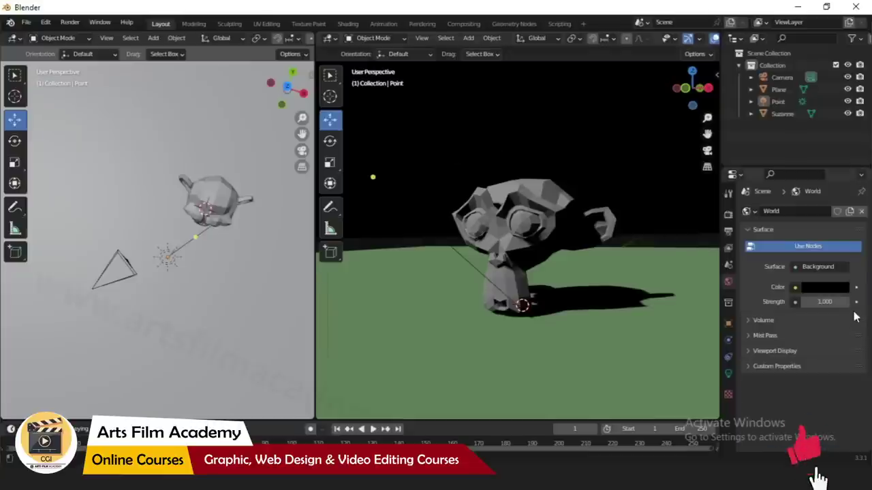
left_click(165, 259)
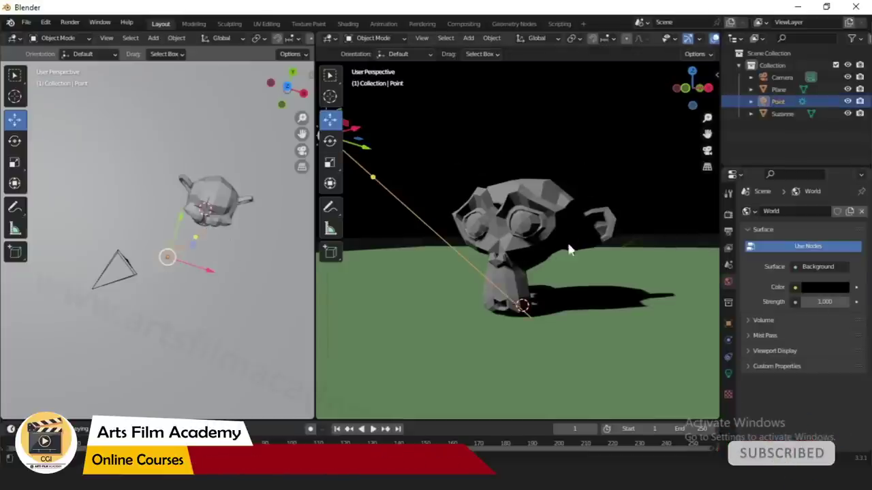
left_click(728, 231)
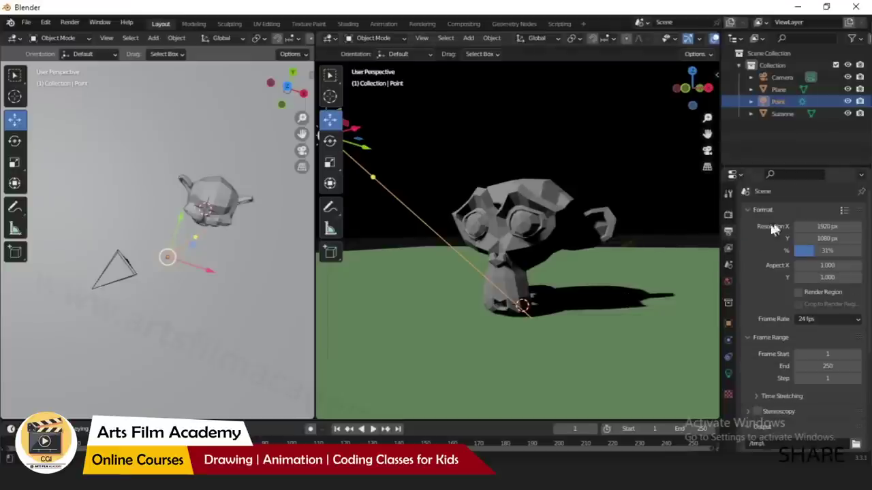
left_click(728, 216)
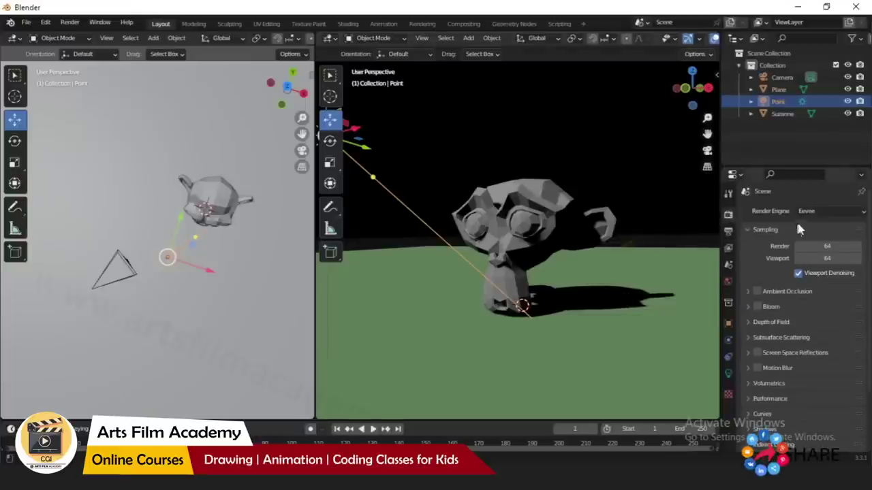
left_click(519, 144)
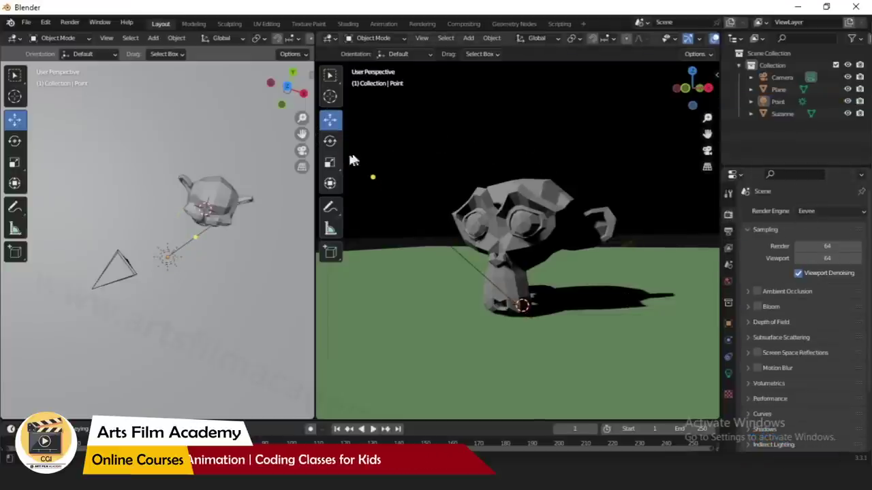
left_click(168, 258)
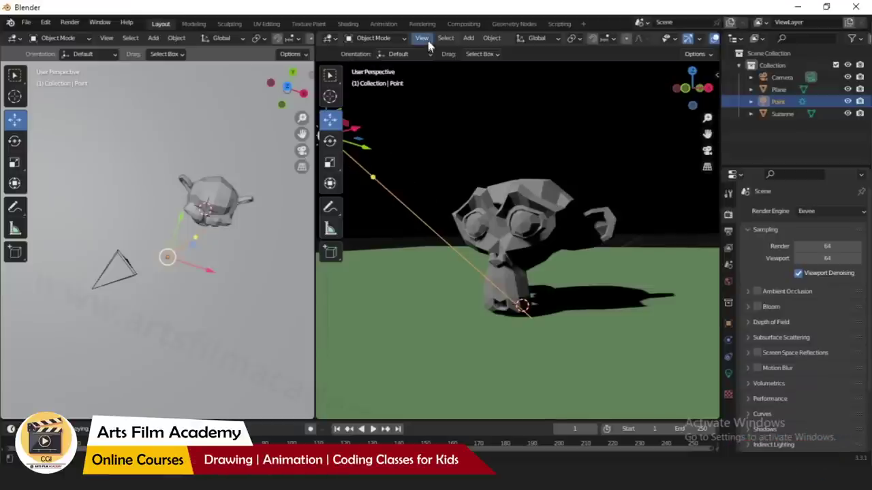
- Add an area light to the scene and move it along X to the monkey's ear side
left_click(468, 38)
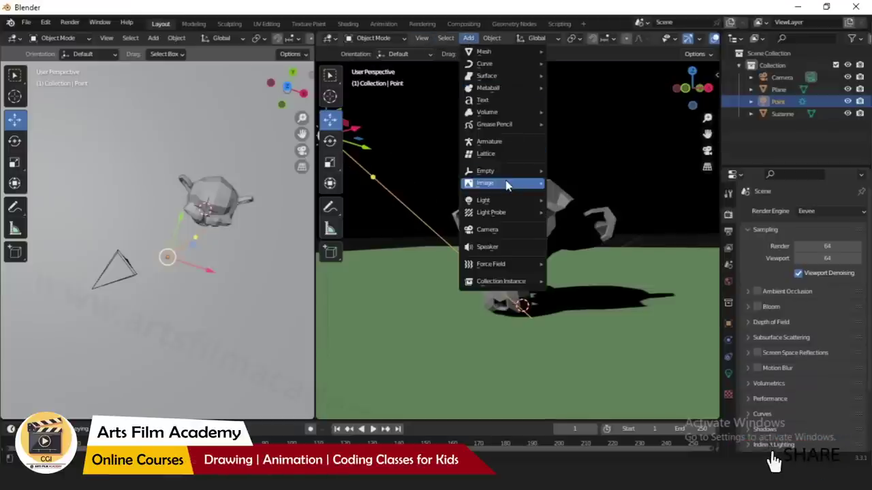
mouse_move(508, 184)
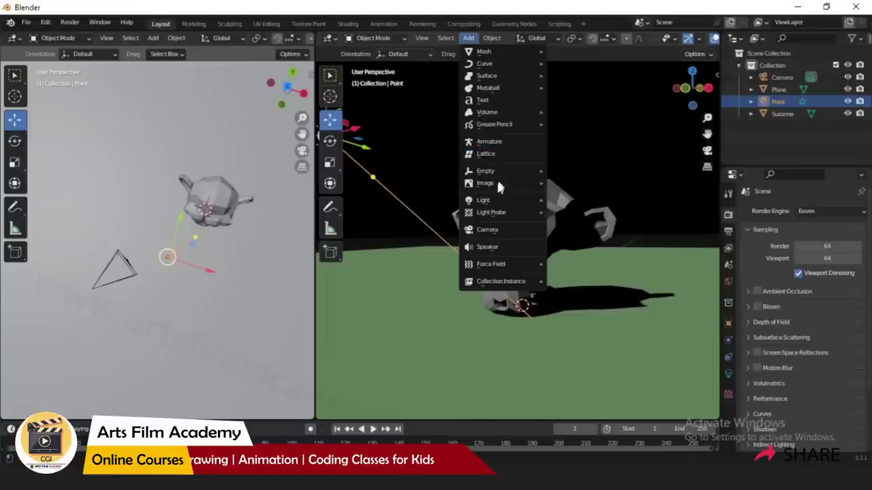
mouse_move(493, 213)
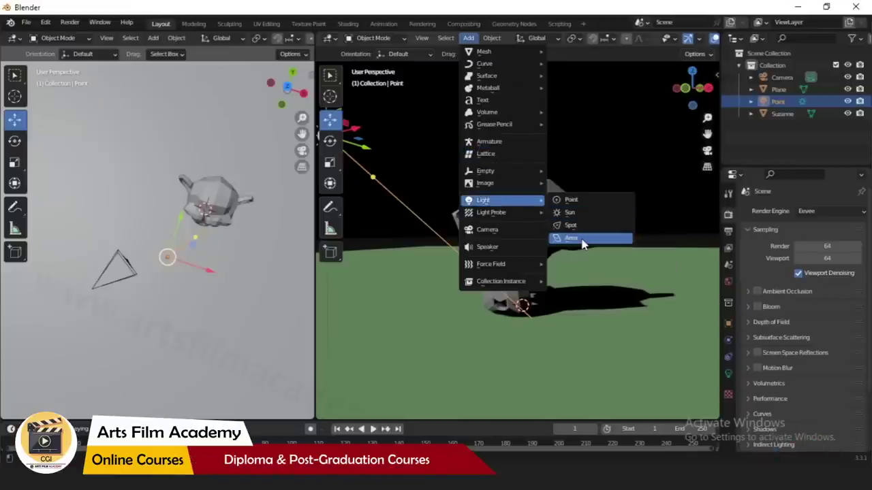
left_click(583, 240)
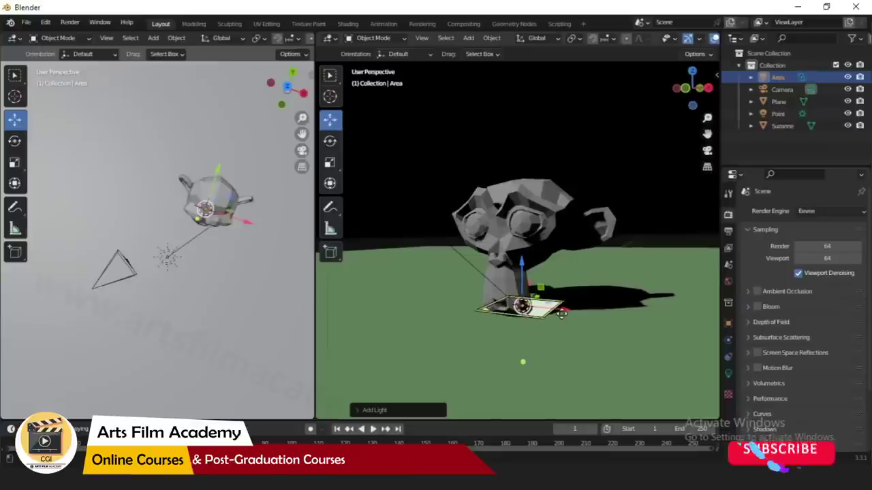
left_click_drag(561, 313, 652, 294)
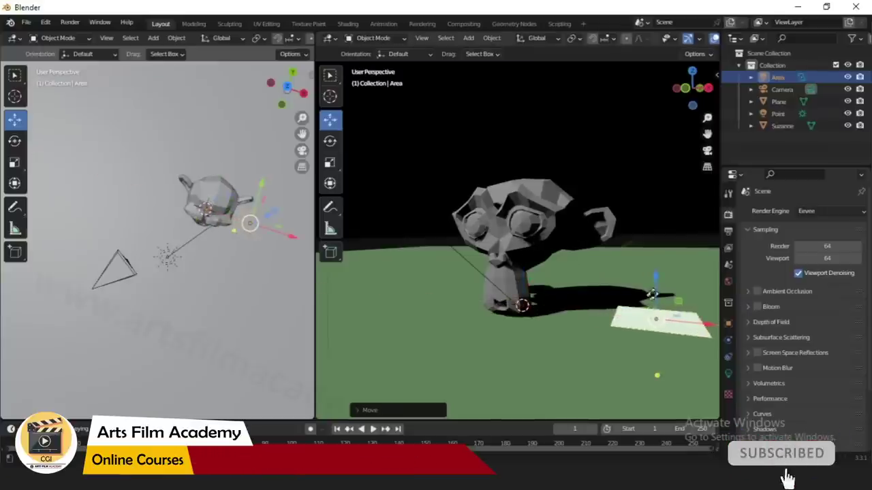
- Raise the area light along Z so that it sits slightly above the green floor
key("g")
key("z")
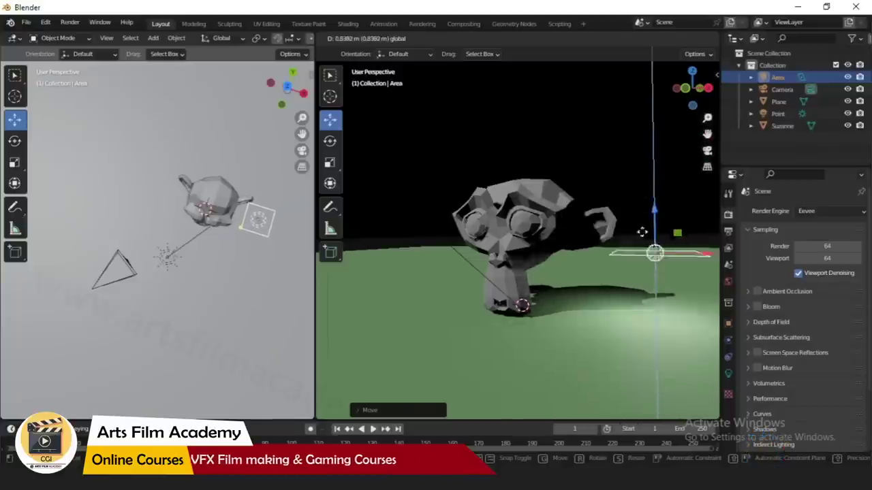
left_click(642, 244)
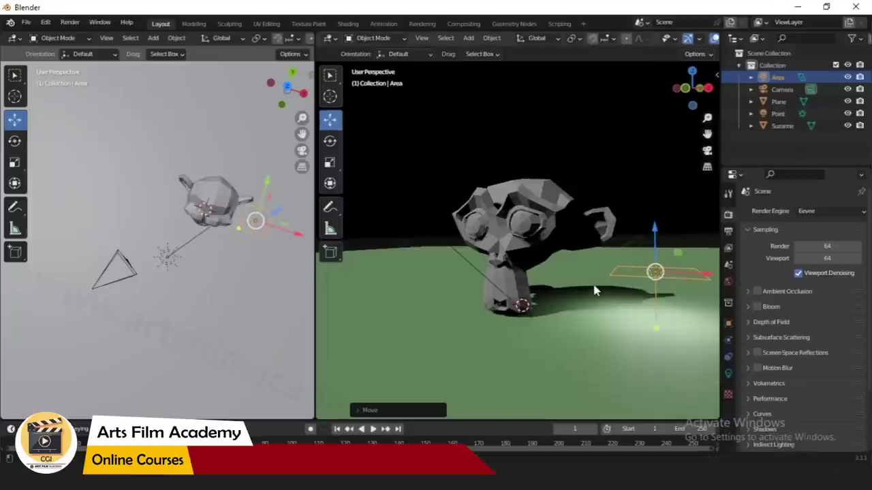
key("w")
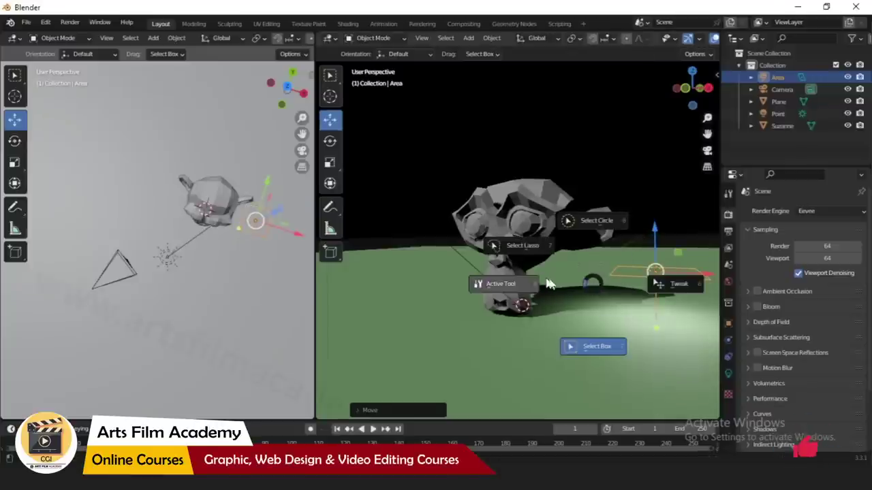
left_click(593, 286)
- Hide the sun light named Point in the viewport and select the area light again
key("ctrl+space")
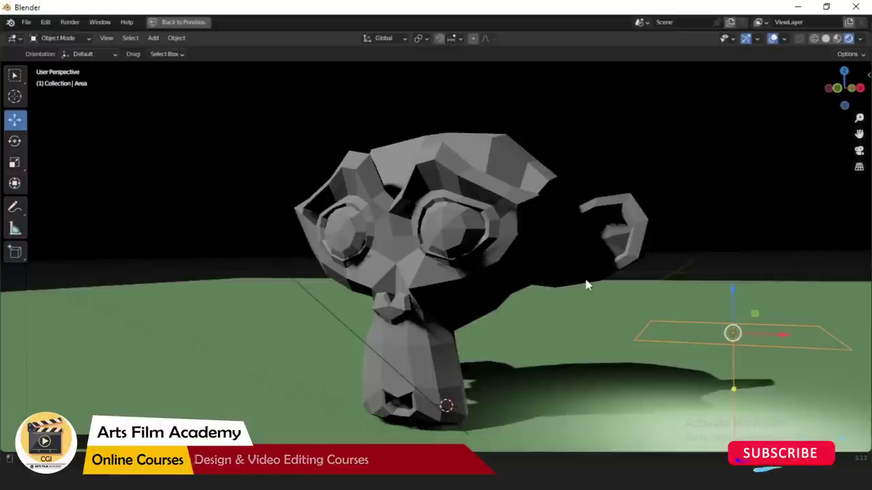
scroll(585, 286, "down", 3)
key("ctrl+space")
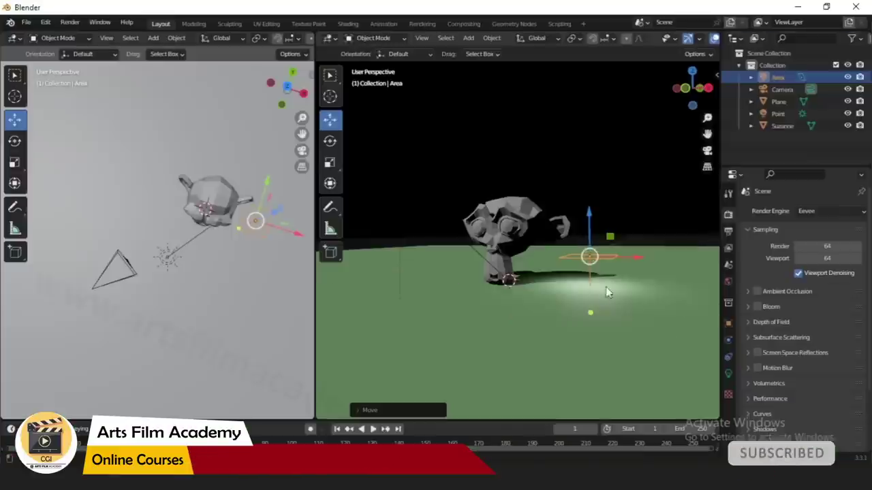
left_click(790, 114)
left_click(847, 113)
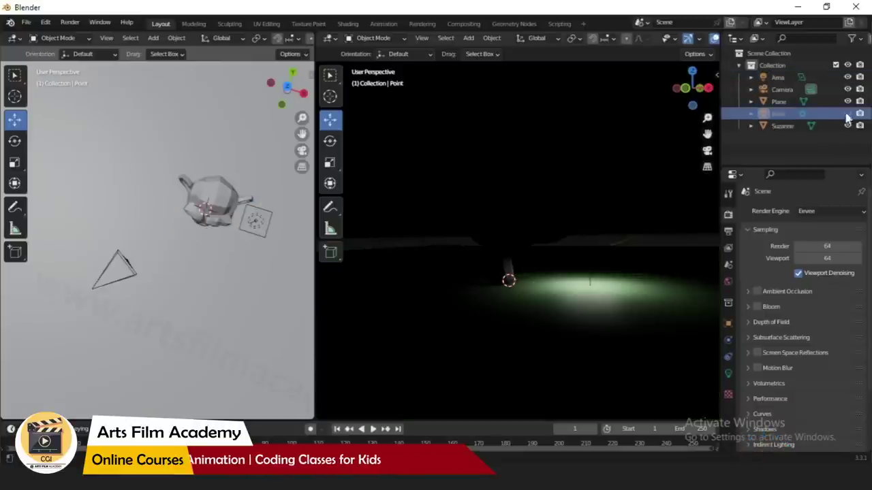
left_click(574, 271)
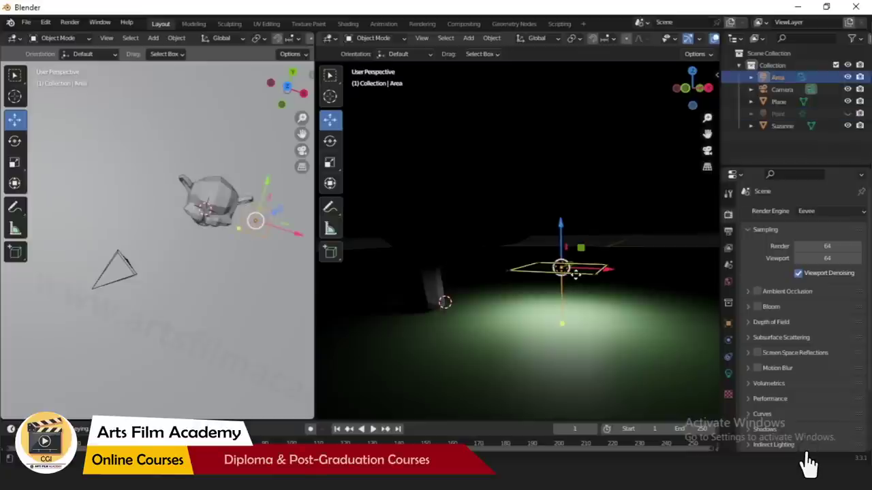
- Toggle the sun light's visibility several times to compare the lighting with and without it, leaving it hidden
left_click(847, 113)
left_click(847, 113)
left_click(847, 113)
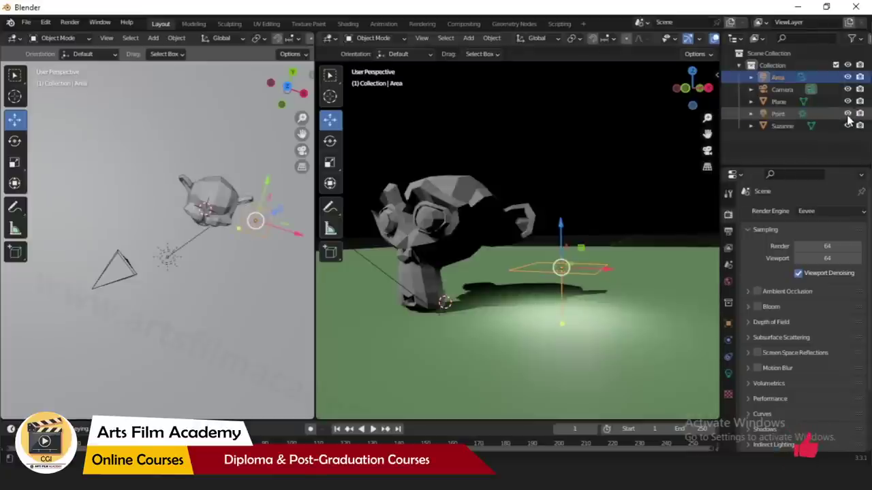
left_click(847, 113)
left_click(847, 113)
left_click(847, 114)
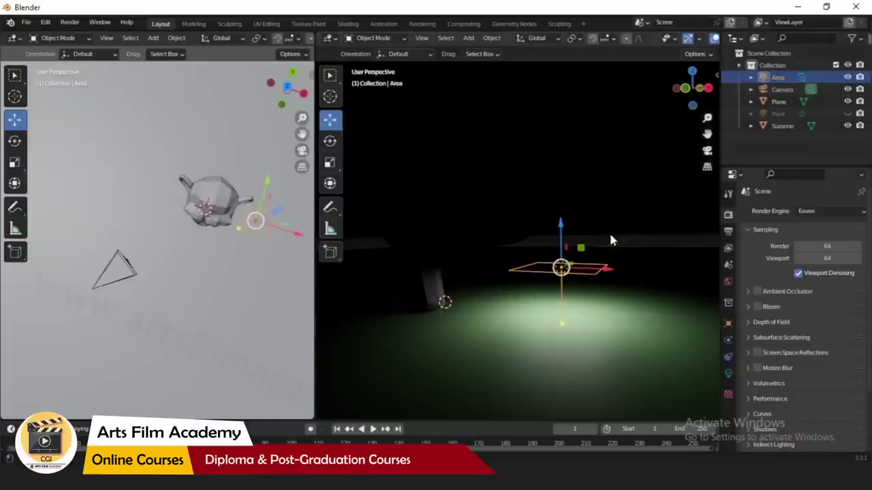
- In the maximized rendered view, rotate the area light 90° about the Y axis to face the monkey
key("ctrl+space")
middle_click_drag(500, 224, 499, 211)
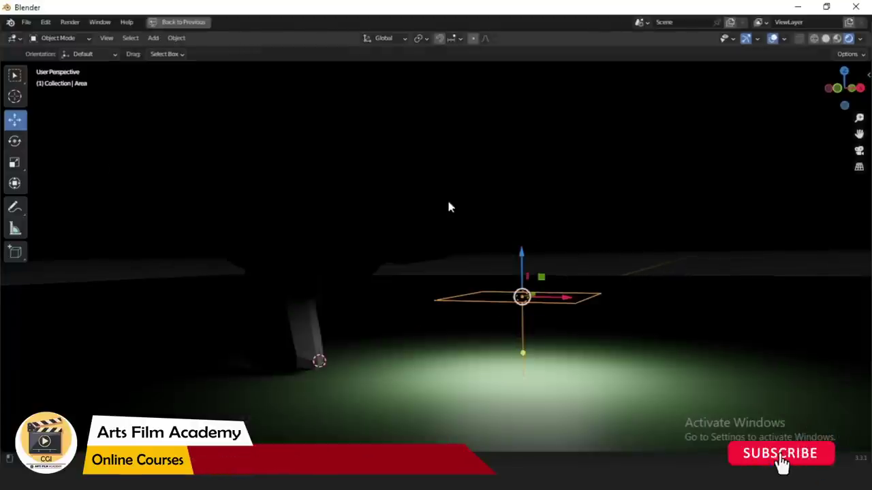
left_click(14, 141)
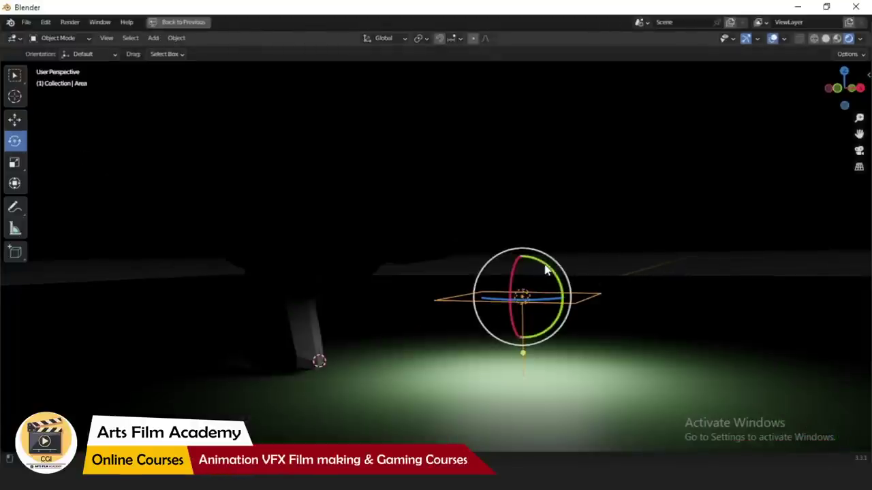
left_click_drag(545, 271, 559, 289)
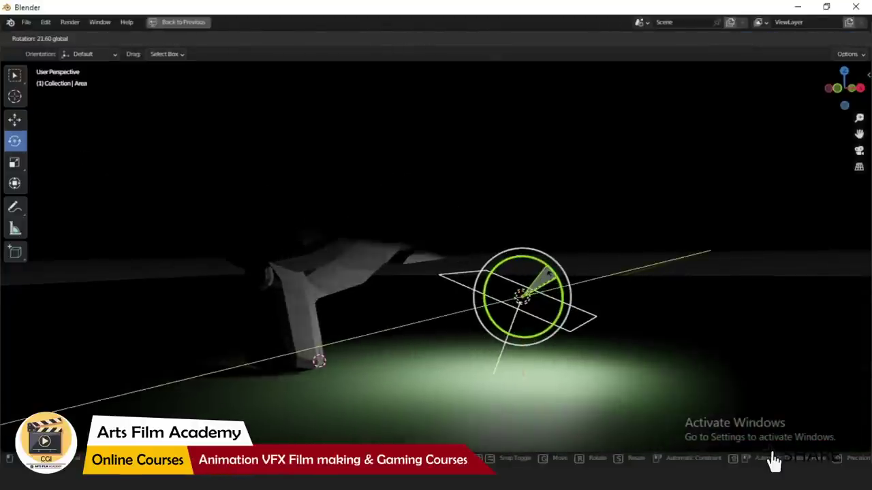
type("90")
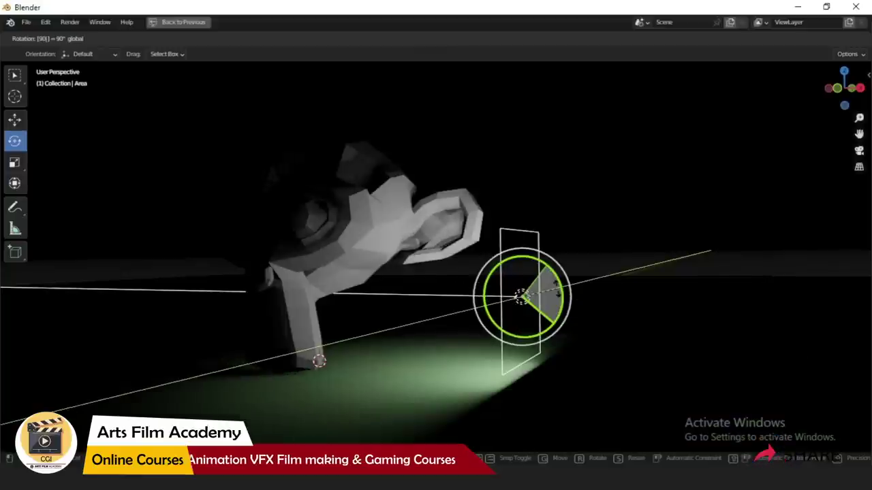
key("Return")
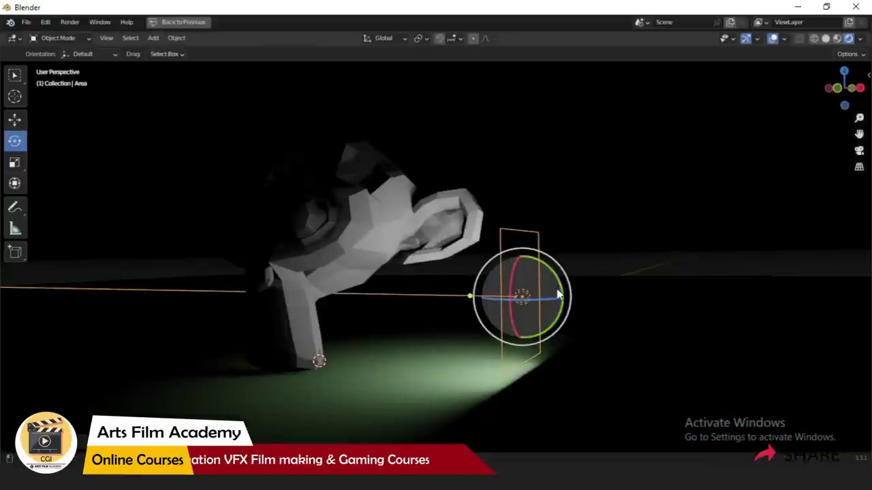
- Scale the area light beside the monkey
left_click(15, 163)
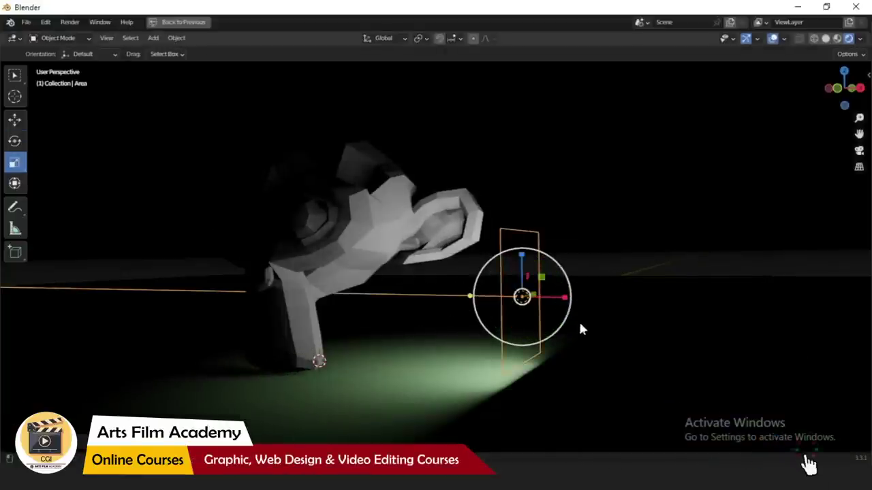
- Scale the area light taller along Z and wider along Y so it forms a large panel beside the monkey head
middle_click_drag(579, 329, 555, 302)
left_click_drag(555, 301, 576, 290)
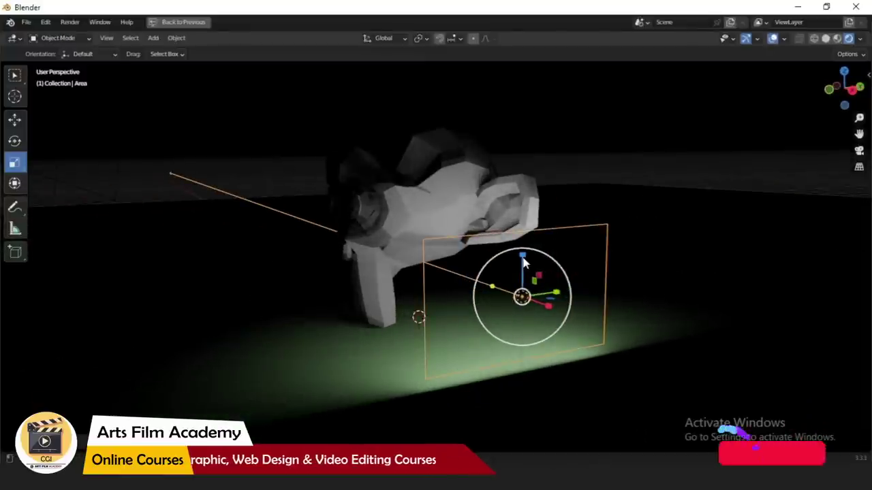
left_click_drag(523, 256, 525, 200)
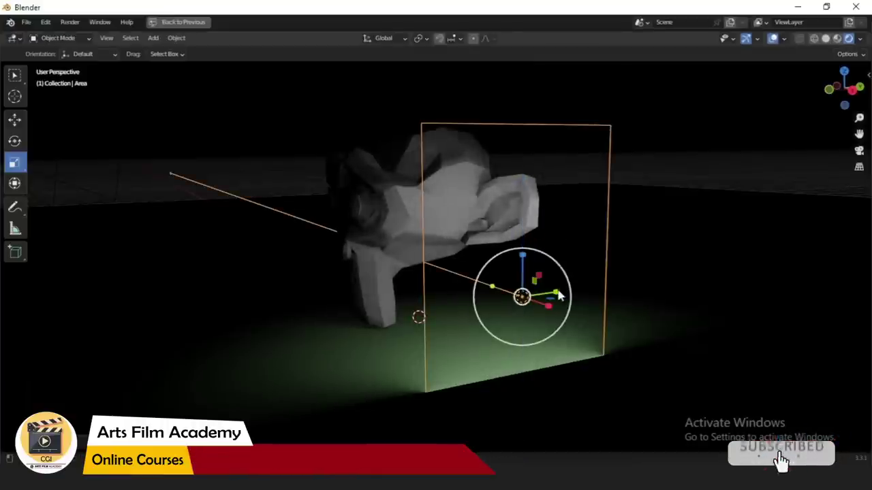
left_click_drag(557, 293, 576, 290)
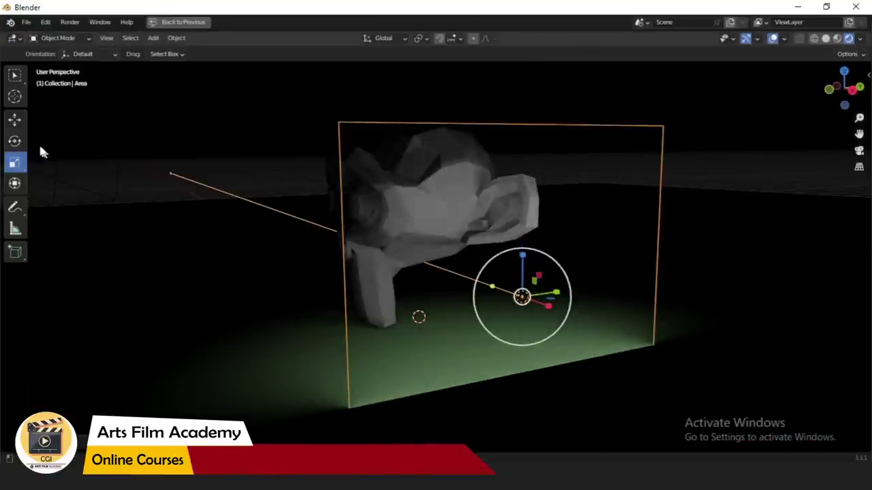
- Raise the area light along Z and move it farther from the monkey head along X
left_click(14, 119)
left_click_drag(522, 256, 543, 179)
middle_click_drag(543, 180, 686, 247)
middle_click_drag(399, 203, 424, 220)
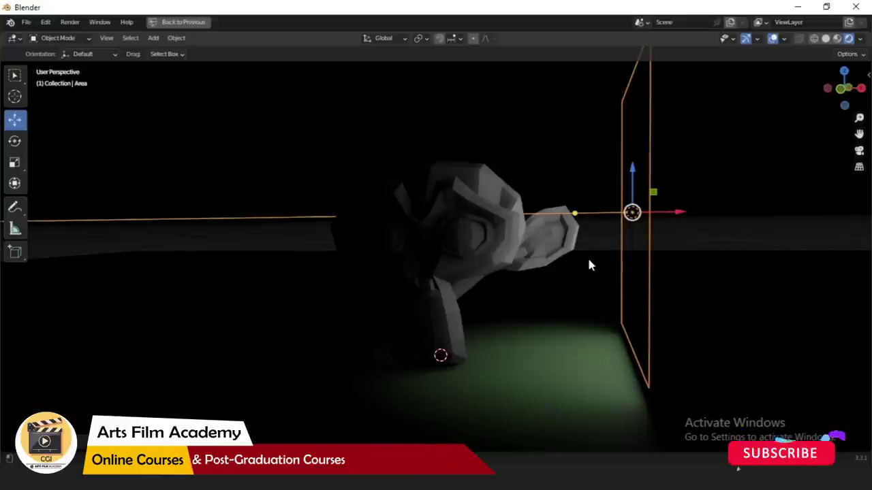
left_click_drag(680, 213, 770, 216)
- Move the area light along negative Y to shift it relative to the monkey head
middle_click_drag(677, 288, 588, 298)
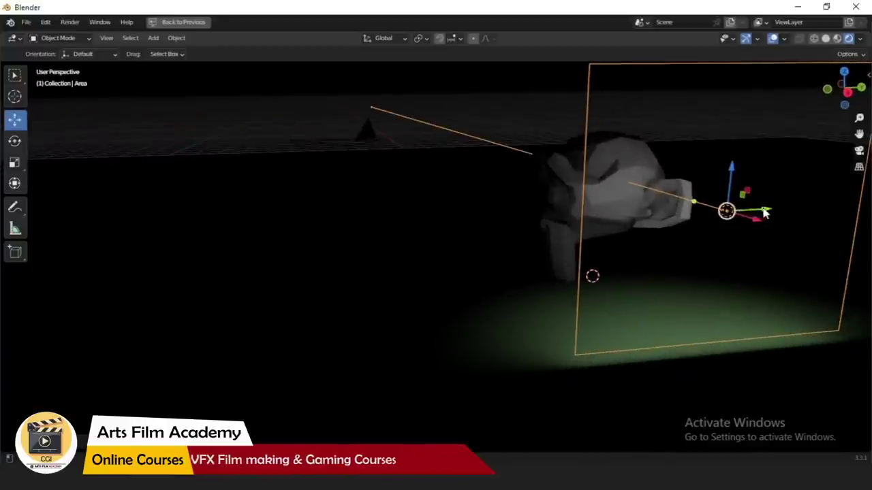
left_click_drag(767, 215, 622, 241)
middle_click_drag(622, 241, 686, 284)
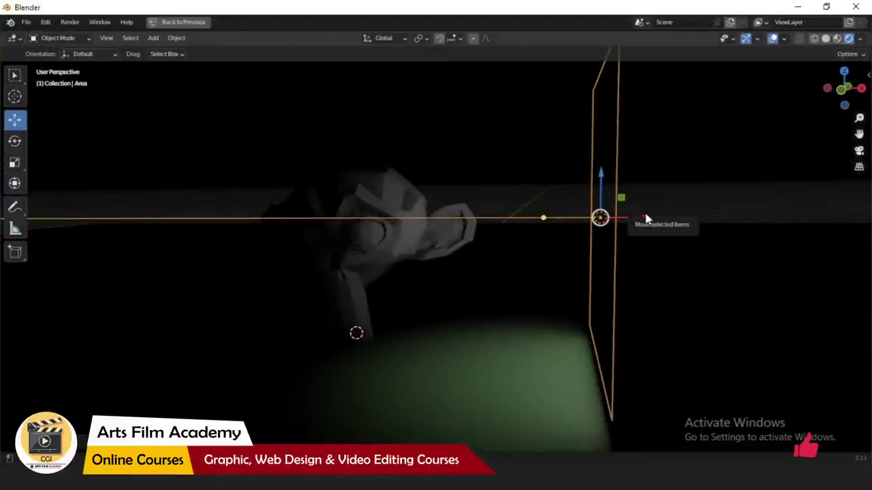
- Adjust the area light's distance from the monkey head along X, leaving it slightly closer to the ear
left_click_drag(645, 219, 663, 251)
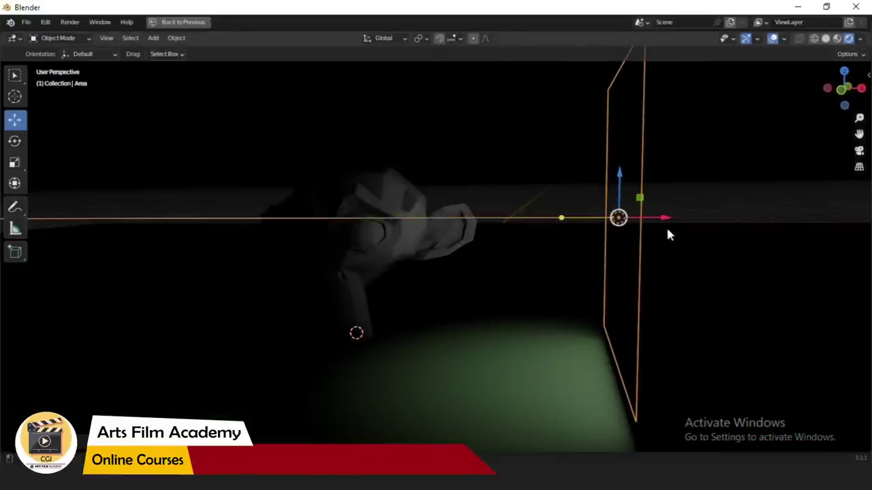
left_click_drag(666, 222, 624, 230)
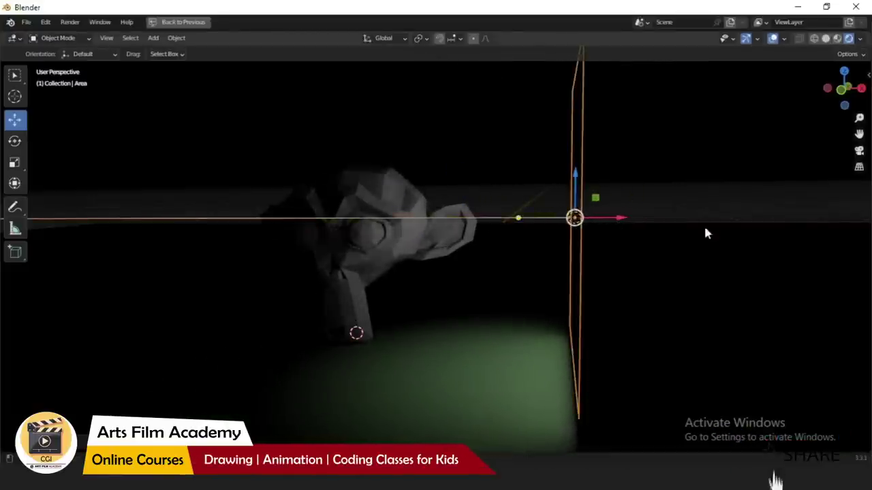
middle_click_drag(704, 232, 447, 269)
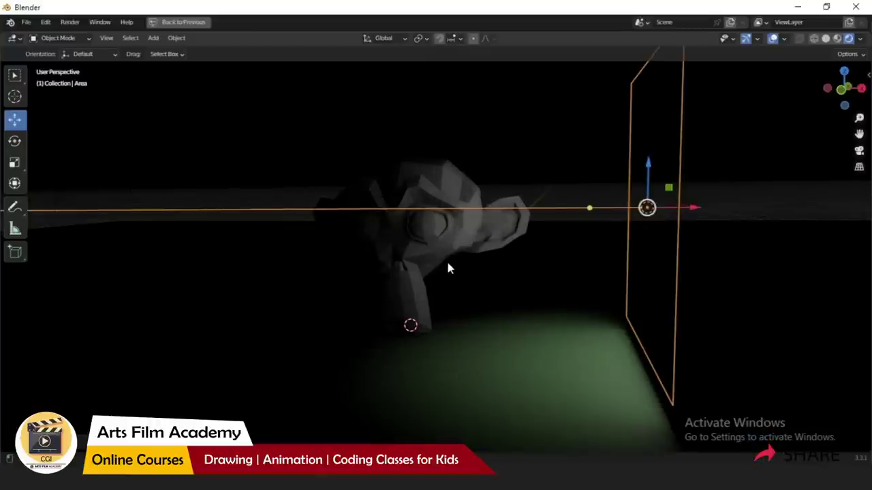
left_click(627, 239)
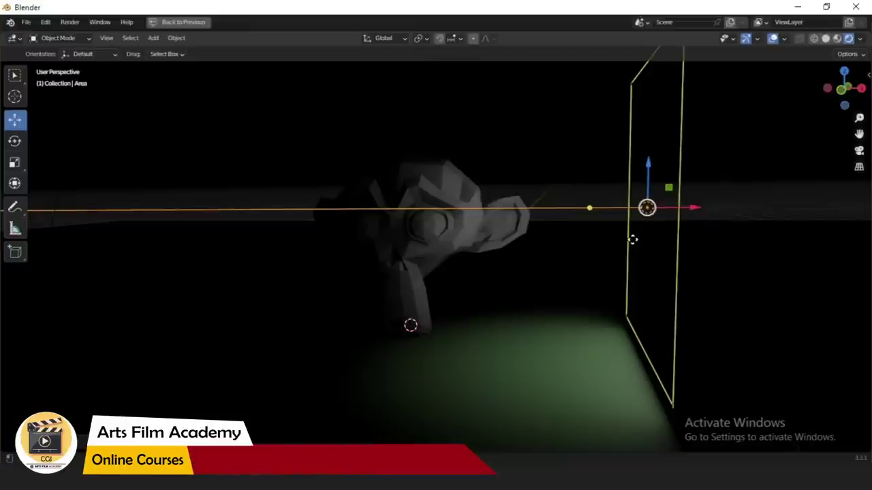
key("Escape")
left_click_drag(700, 214, 619, 237)
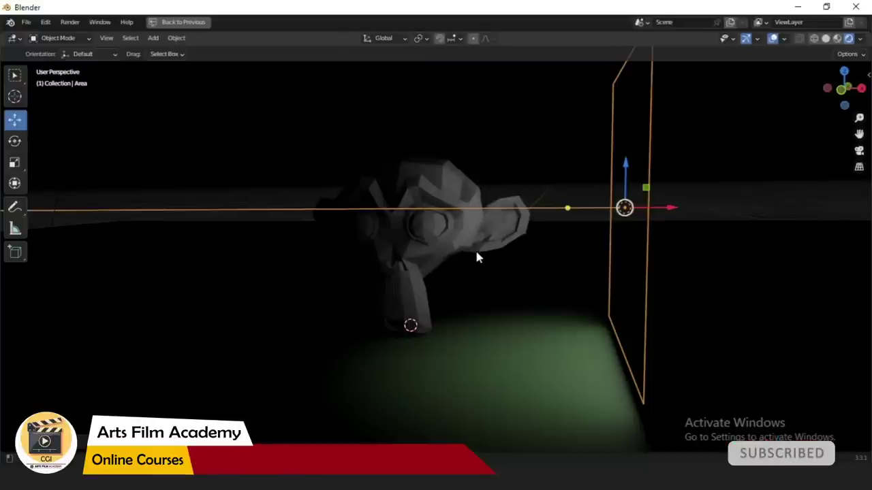
- Unhide the Point light in the full layout and move the area light slightly closer to the monkey head along X
key("ctrl+space")
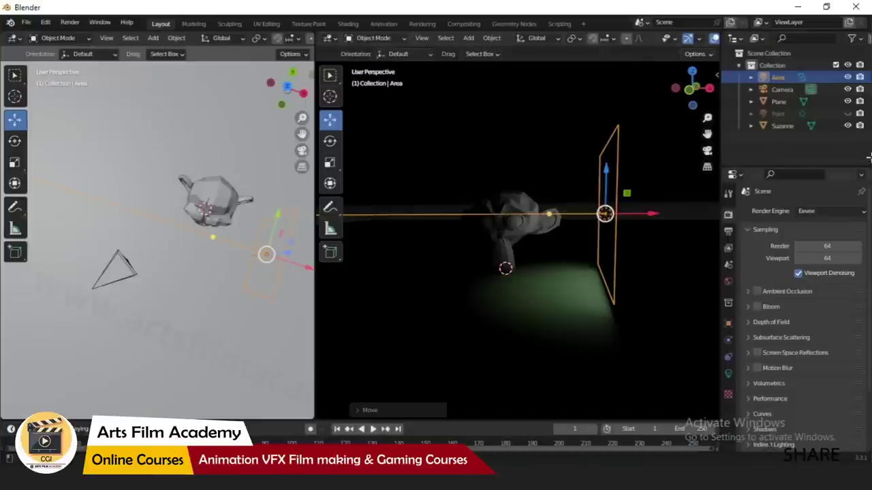
left_click(848, 114)
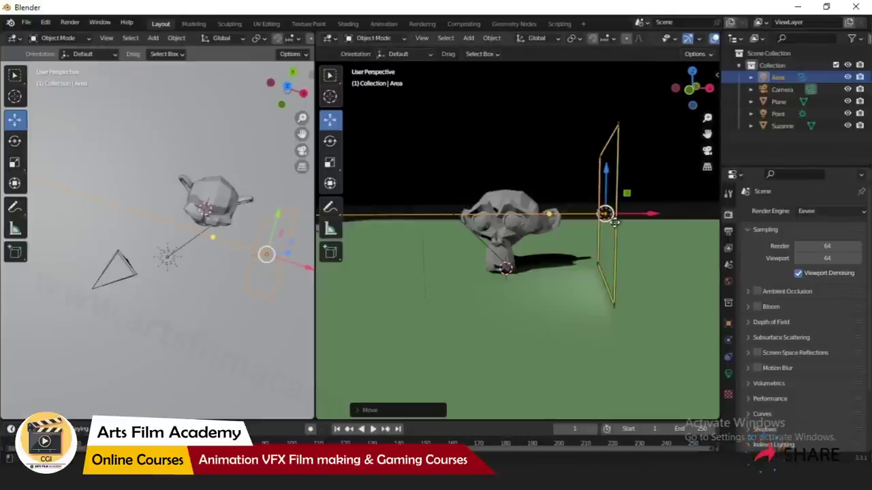
key("ctrl+space")
left_click_drag(668, 213, 658, 233)
key("ctrl+space")
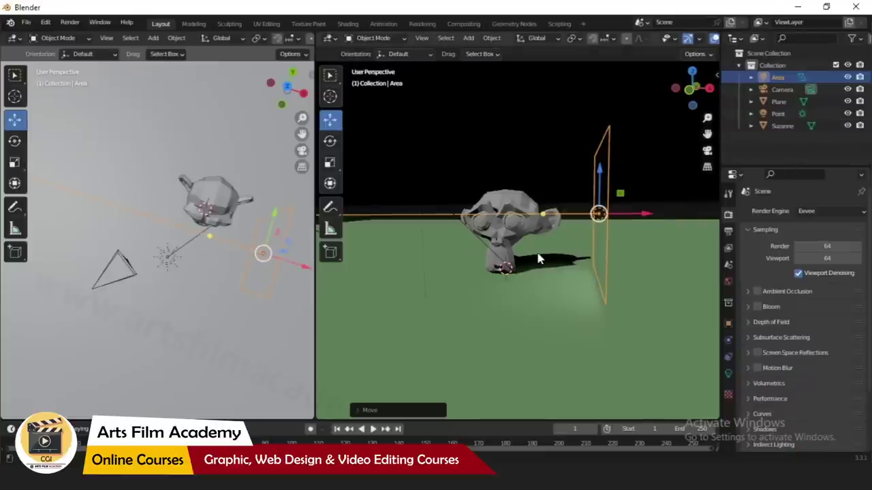
middle_click_drag(538, 259, 501, 264)
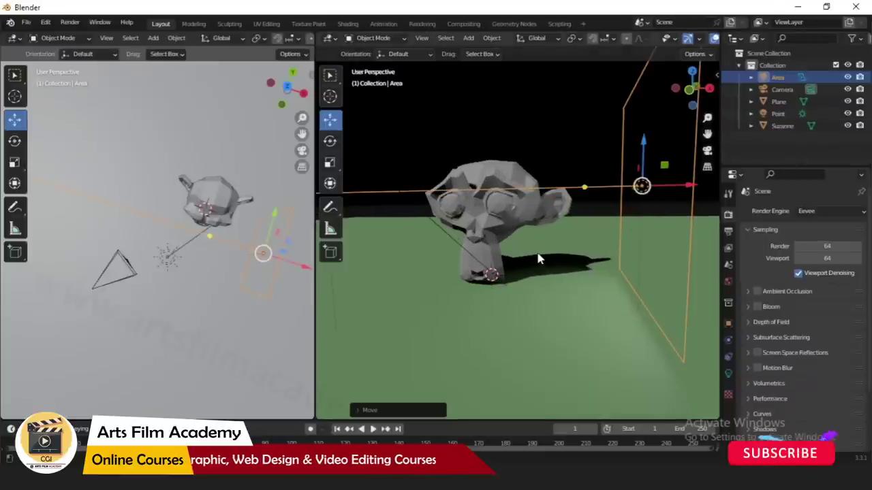
- Compare the monkey head's lighting by toggling the Point light's visibility and repeatedly toggling the area light's, leaving both lights shown
left_click(780, 116)
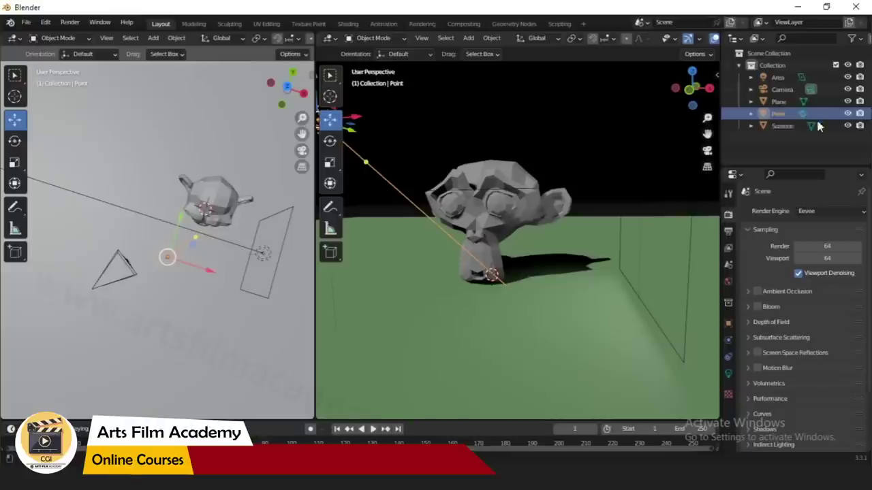
left_click(848, 114)
left_click(848, 114)
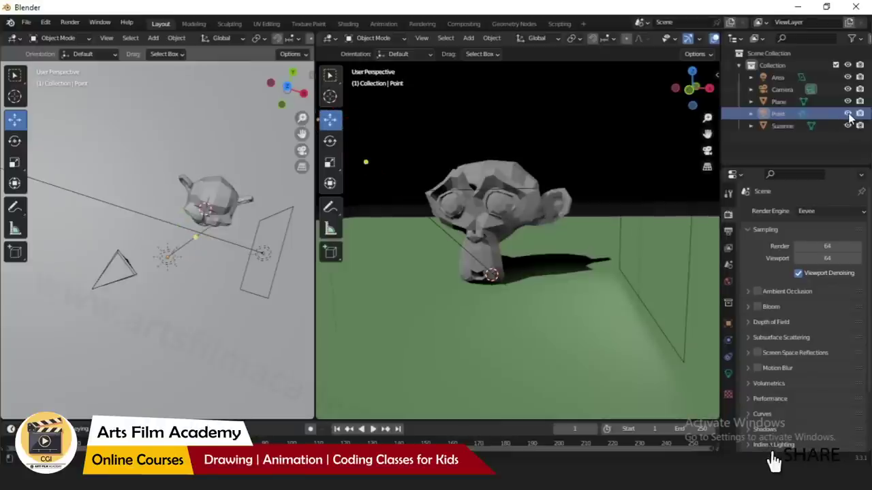
left_click(847, 76)
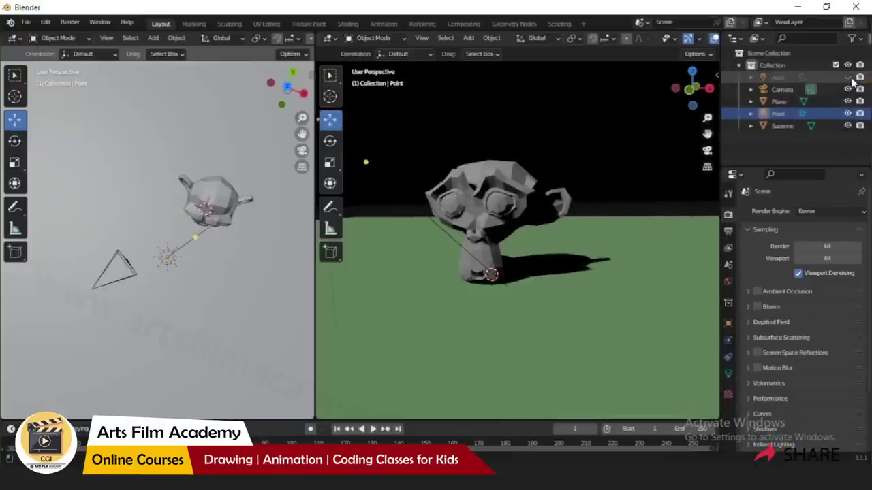
left_click(847, 77)
left_click(848, 77)
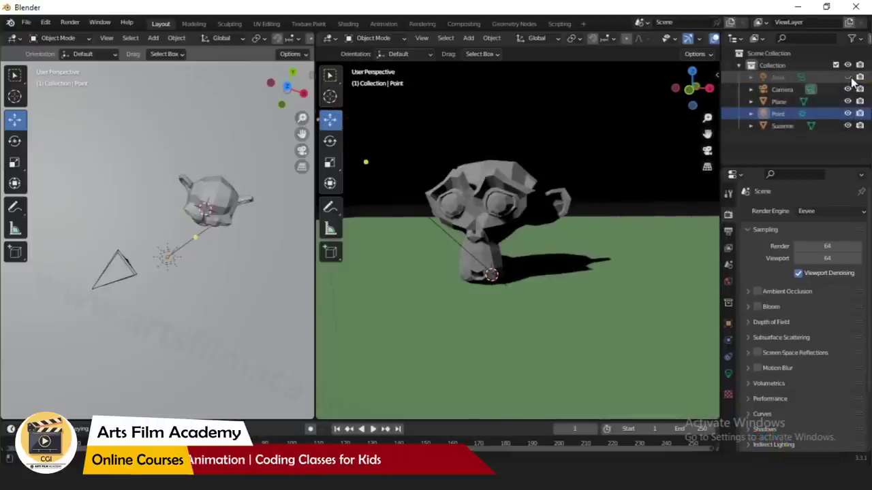
left_click(848, 77)
left_click(849, 77)
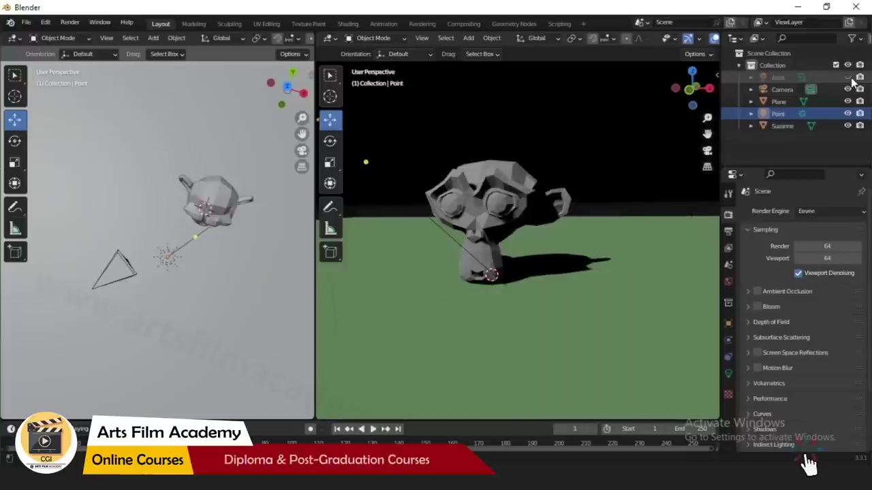
left_click(849, 78)
left_click(849, 77)
left_click(849, 78)
left_click(849, 78)
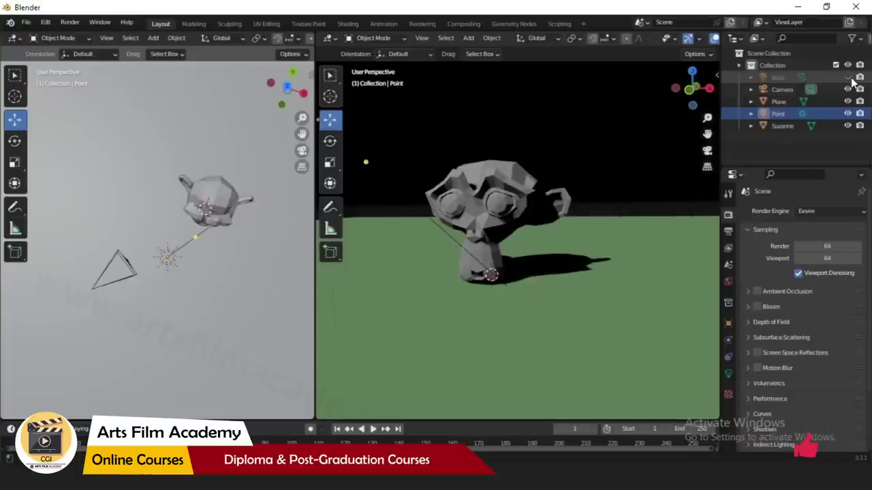
left_click(848, 77)
left_click(848, 77)
left_click(848, 78)
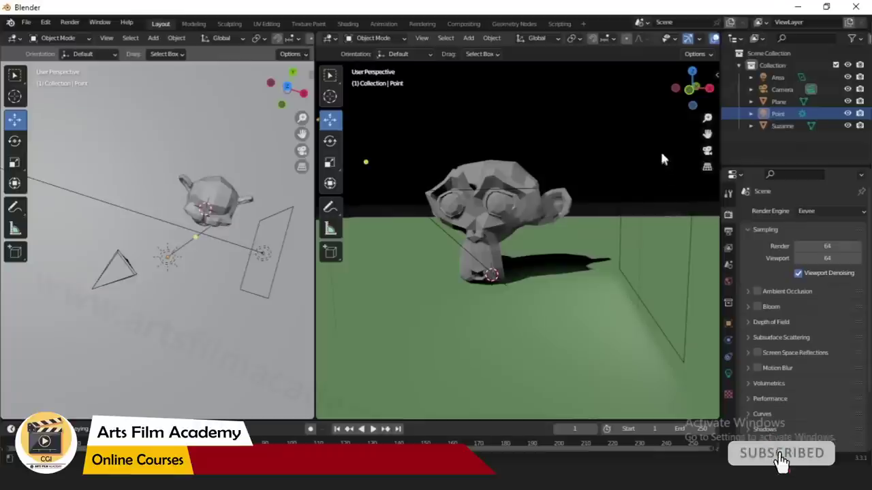
- Select the area light in the rendered view and toggle its visibility several times to examine its fill on the ear and floor
left_click_drag(673, 176, 672, 153)
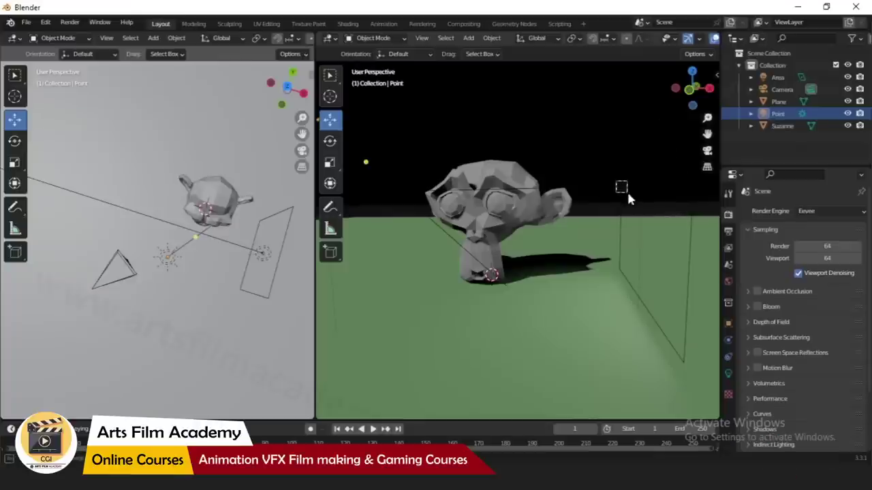
left_click(627, 196)
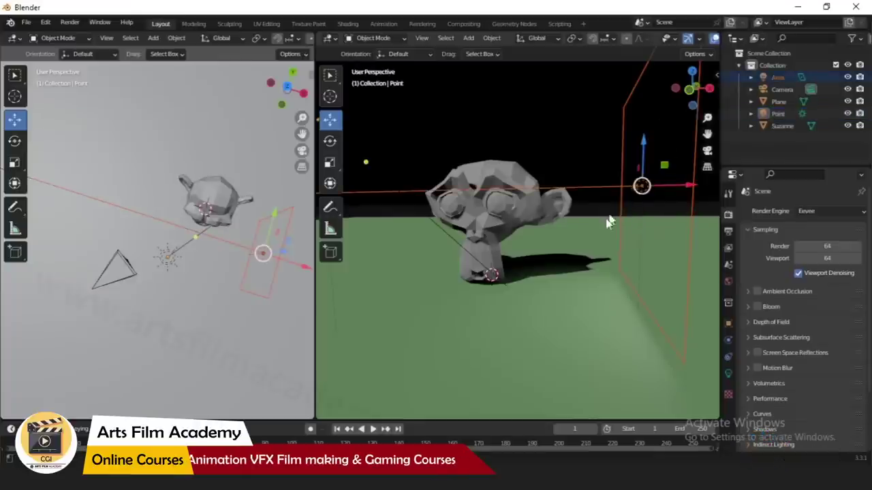
left_click(443, 124)
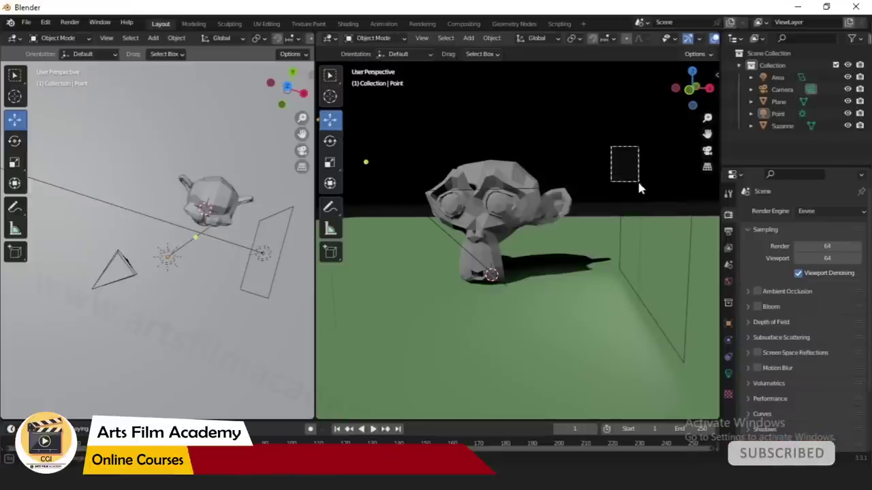
left_click_drag(639, 183, 640, 184)
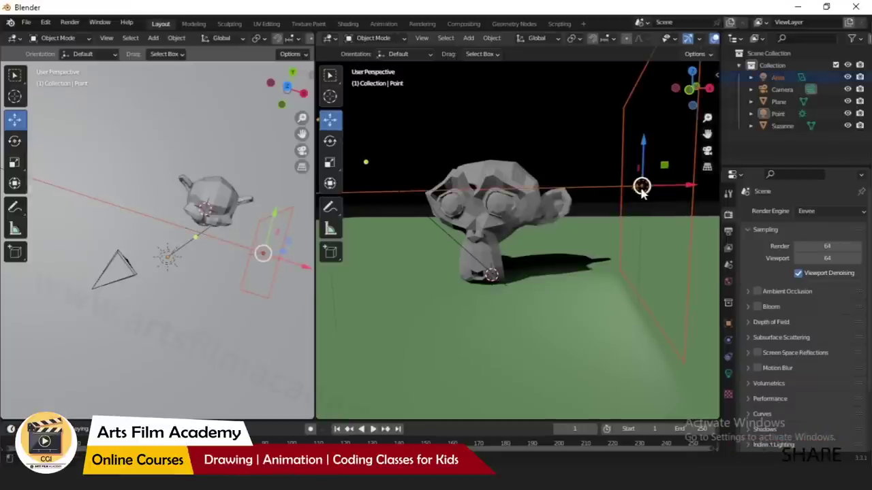
left_click(848, 77)
left_click(848, 77)
left_click(848, 76)
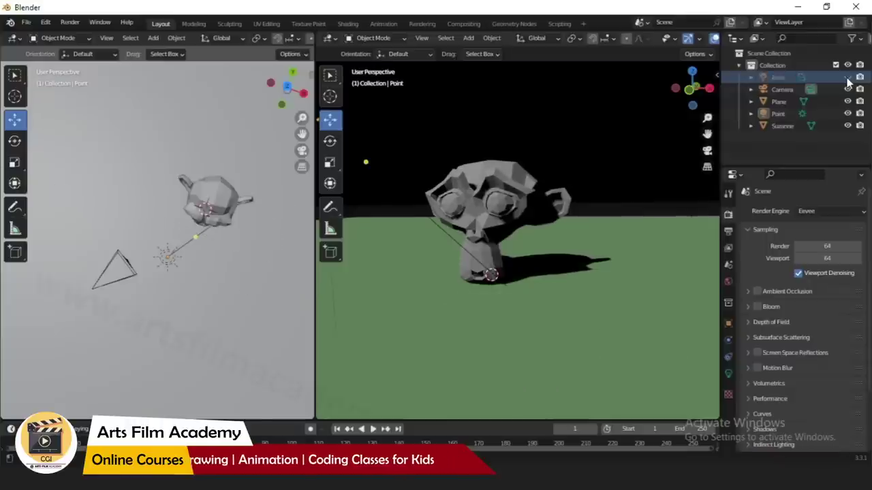
left_click(848, 77)
left_click(848, 77)
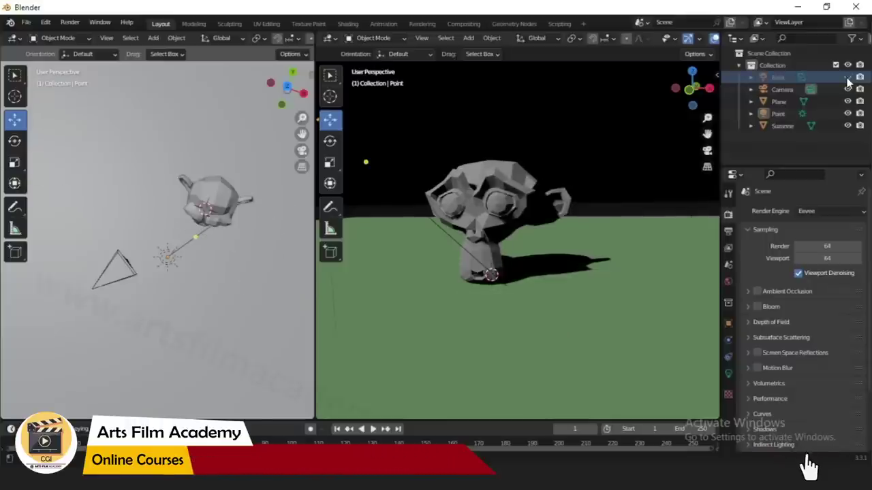
left_click(848, 77)
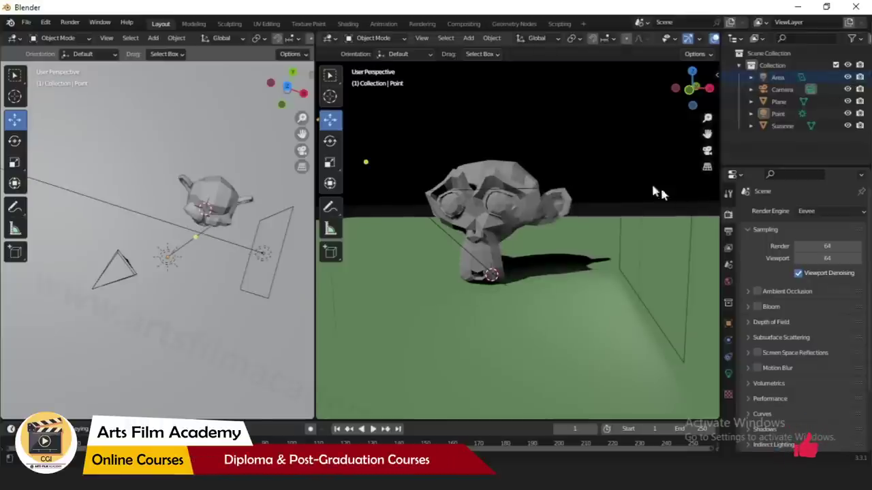
- Try lowering the Point light's strength to 0.5 and about 0.39 in its light settings, and reset it to 1.000
left_click(622, 182)
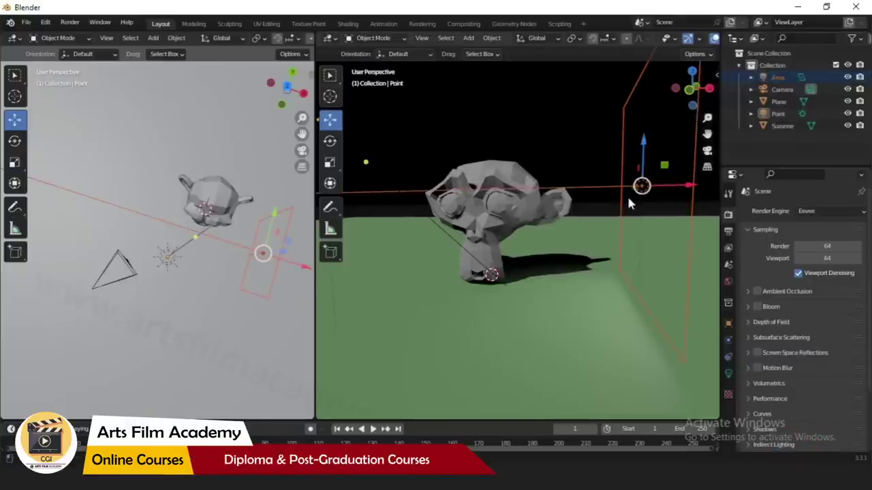
left_click(727, 373)
double_click(817, 289)
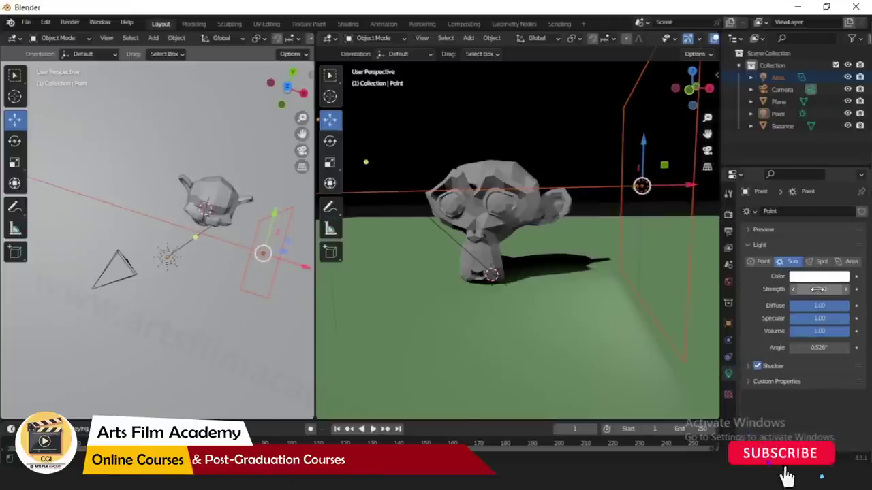
type("0.5")
key("Return")
left_click_drag(818, 289, 804, 288)
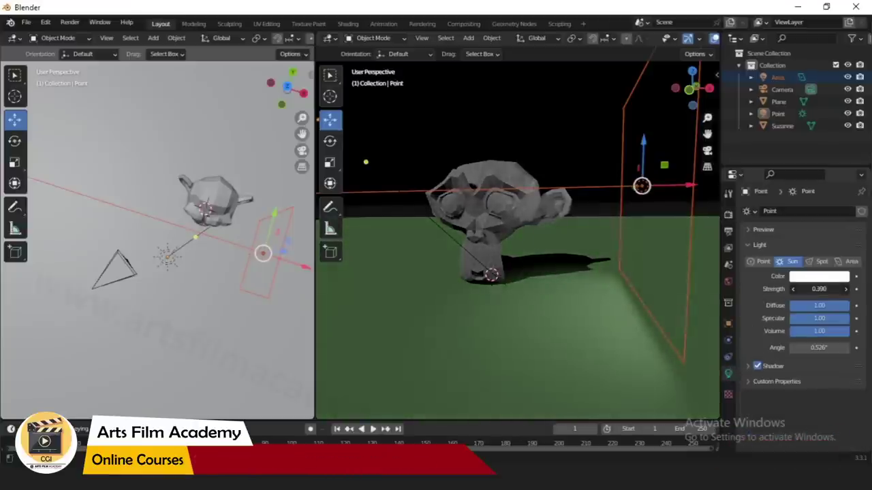
key("BackSpace")
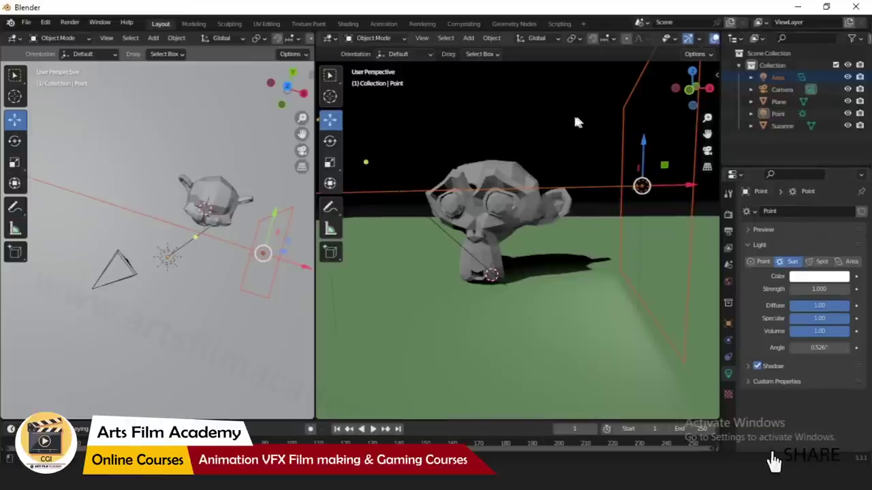
- Make the area light the active object and reduce its power to 7 W
left_click(630, 164)
left_click(649, 184)
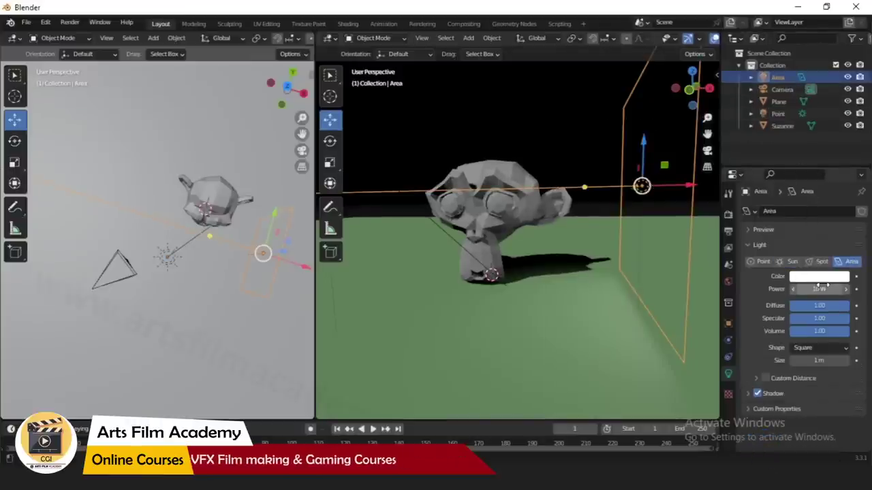
mouse_move(819, 288)
left_mouse_down()
mouse_move(799, 288)
mouse_move(844, 289)
mouse_move(802, 290)
mouse_move(814, 290)
left_mouse_up()
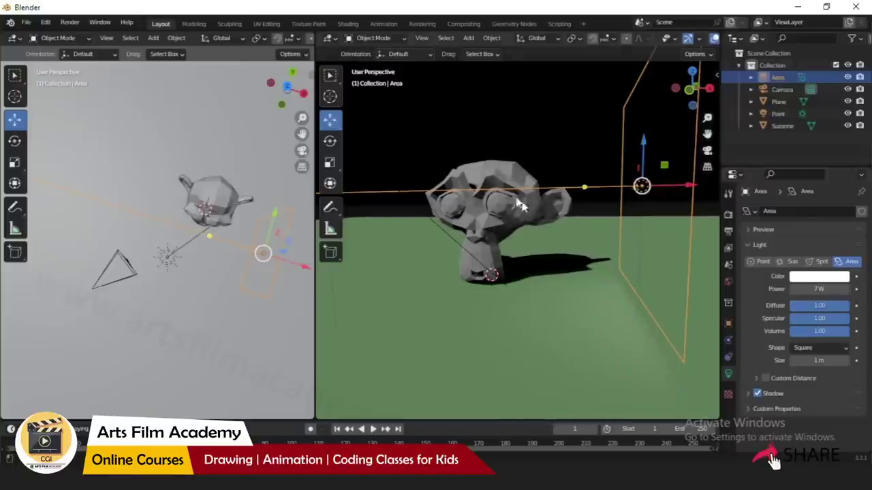
- Select the Point light to review its sun light settings, and clear the selection
left_click(468, 119)
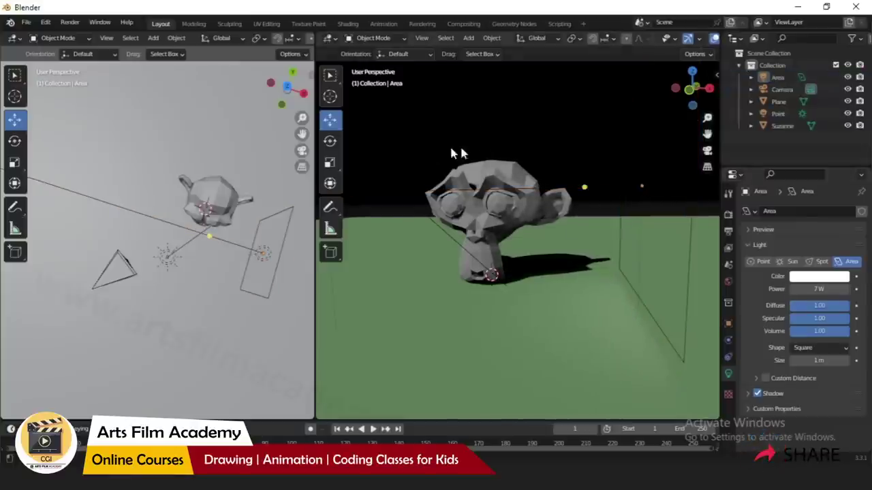
left_click(783, 115)
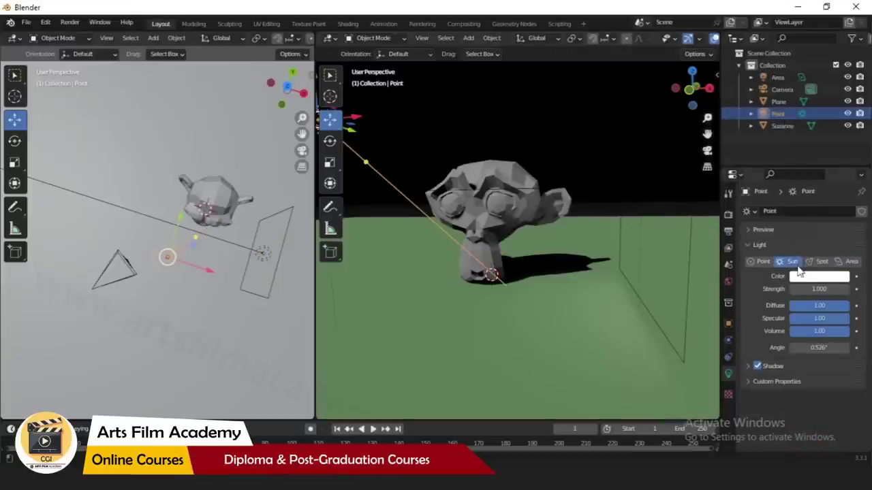
left_click(497, 94)
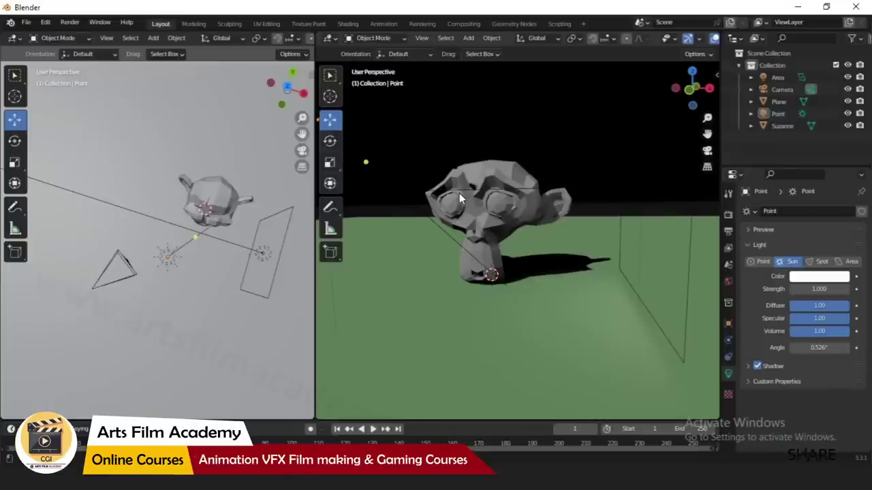
- Select the area light beside the monkey head and tint its light color pale blue, then clear the selection
left_click(631, 189)
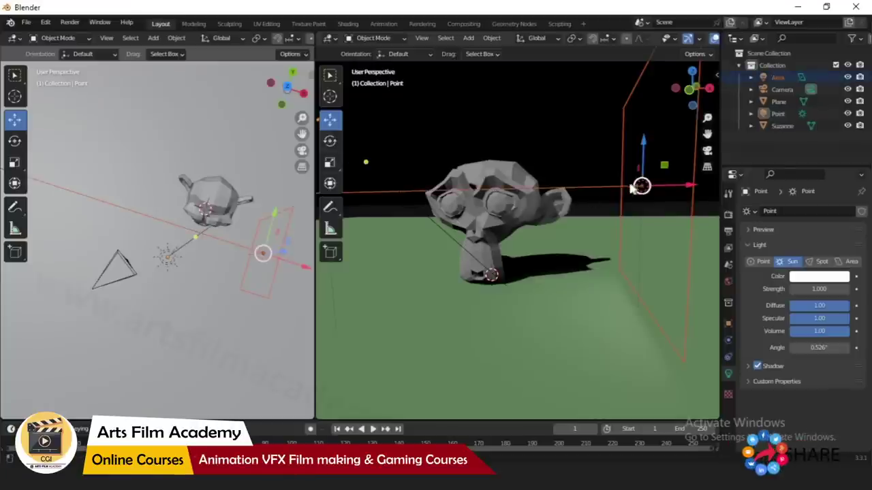
left_click(771, 134)
left_click(780, 79)
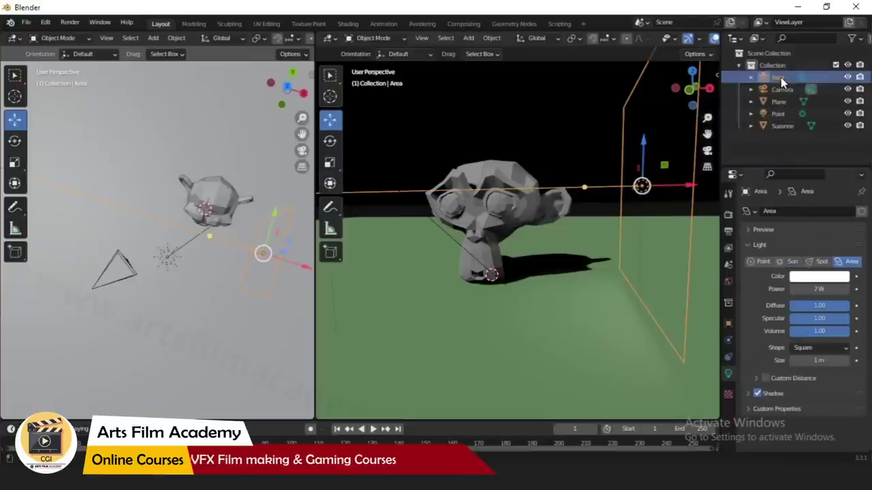
left_click(820, 282)
left_click_drag(773, 158, 800, 146)
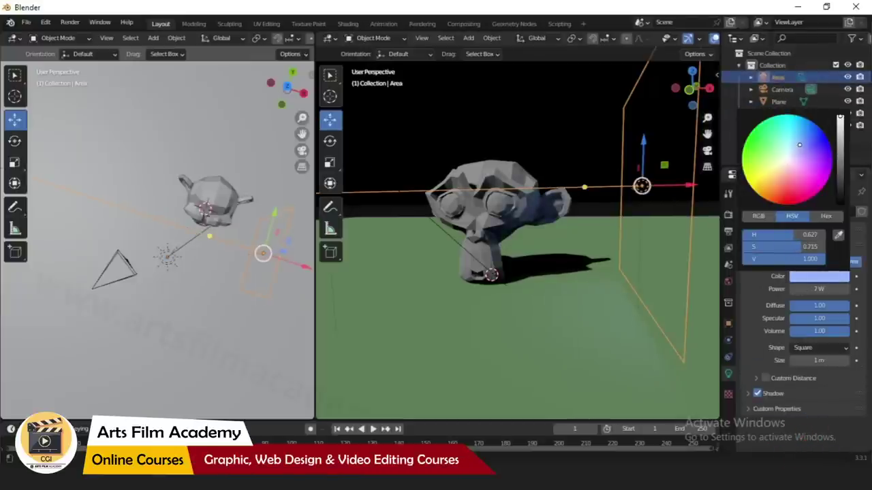
left_click(496, 125)
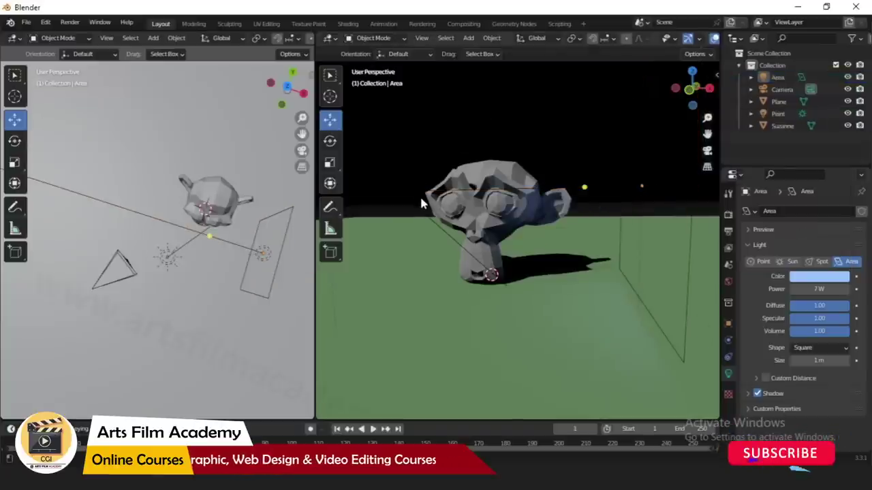
- Add a second area light in the camera view, raise it to head height, and position and rotate it behind the monkey head
middle_click_drag(420, 195, 430, 204)
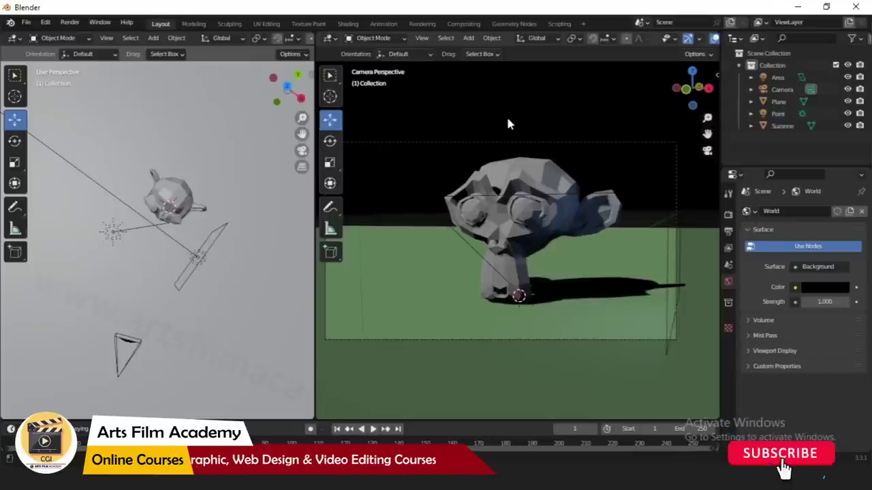
left_click(468, 38)
mouse_move(501, 202)
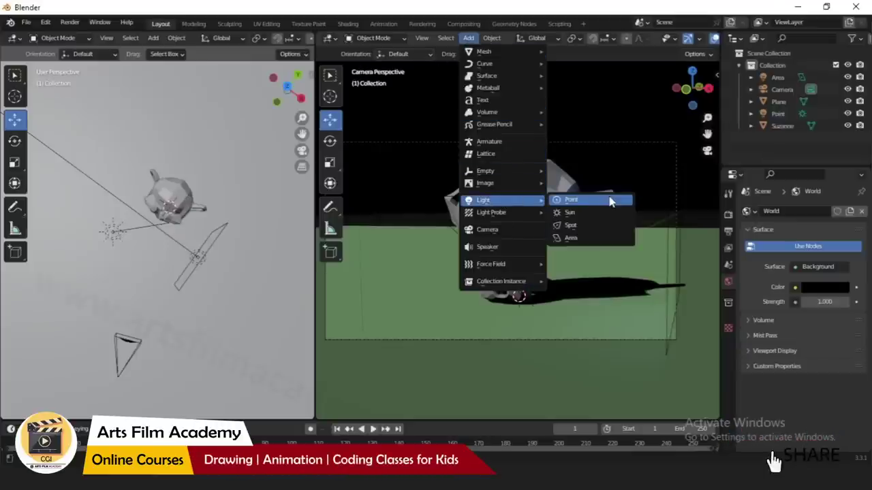
left_click(581, 238)
left_click_drag(530, 276, 554, 192)
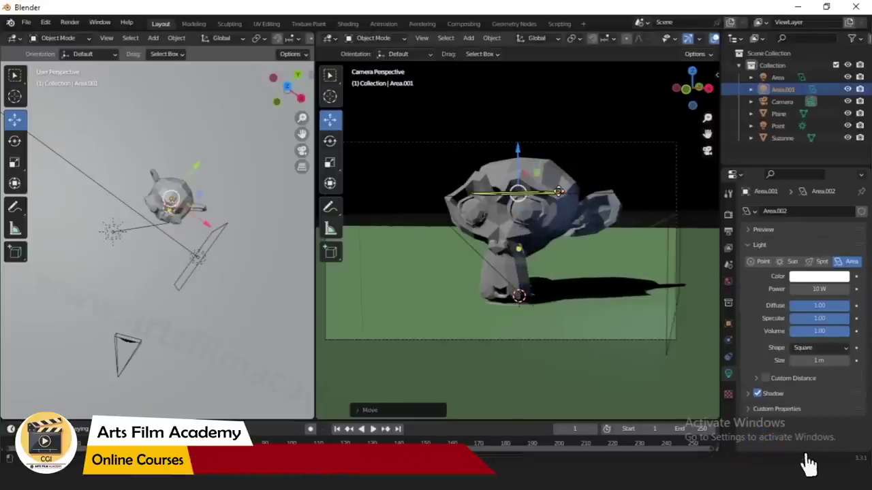
key("g")
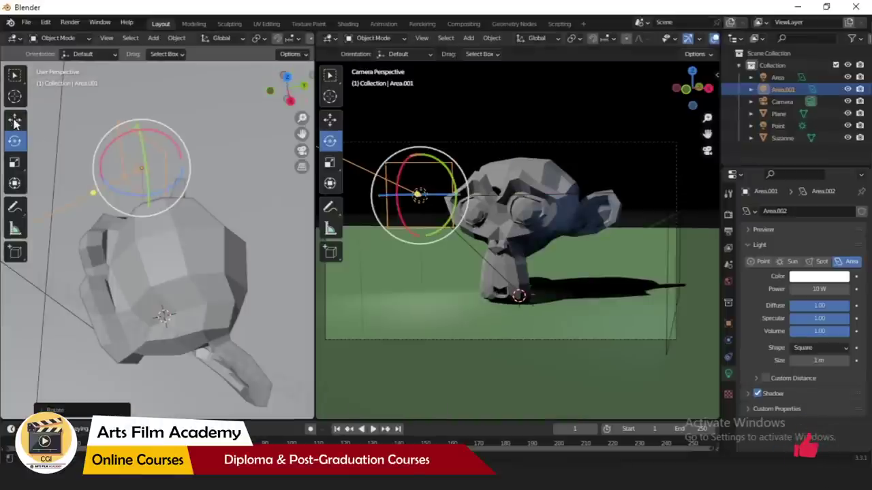
left_click(14, 119)
left_click(505, 121)
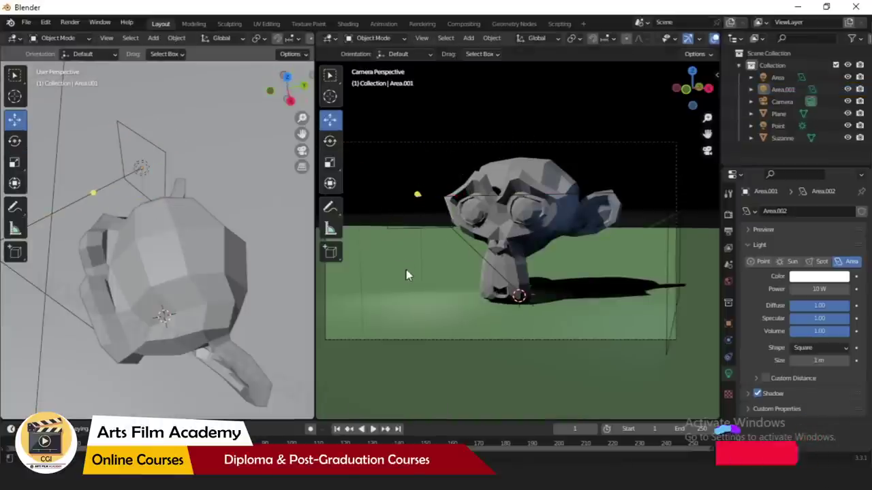
- Delete the green ground plane beneath the monkey head
left_click(551, 363)
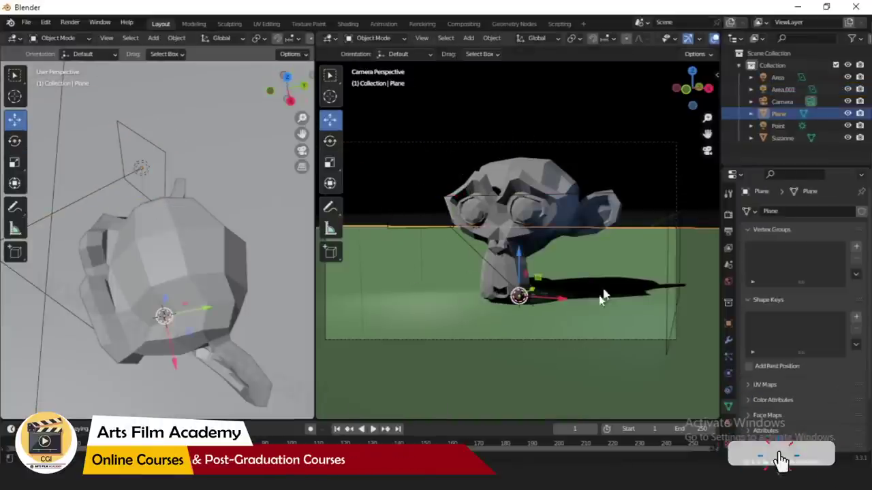
left_click(622, 257)
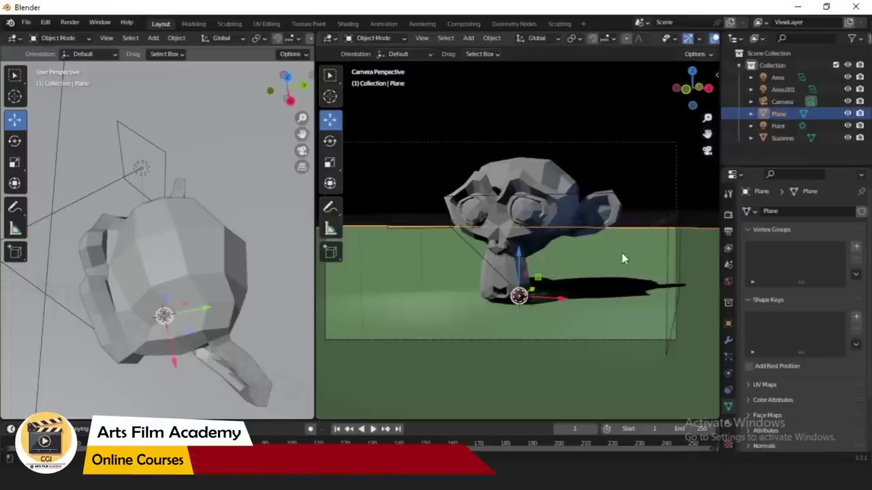
key("Delete")
- Change the Point object's light type from Sun to Point and raise its power to 33.4 W
left_click(777, 114)
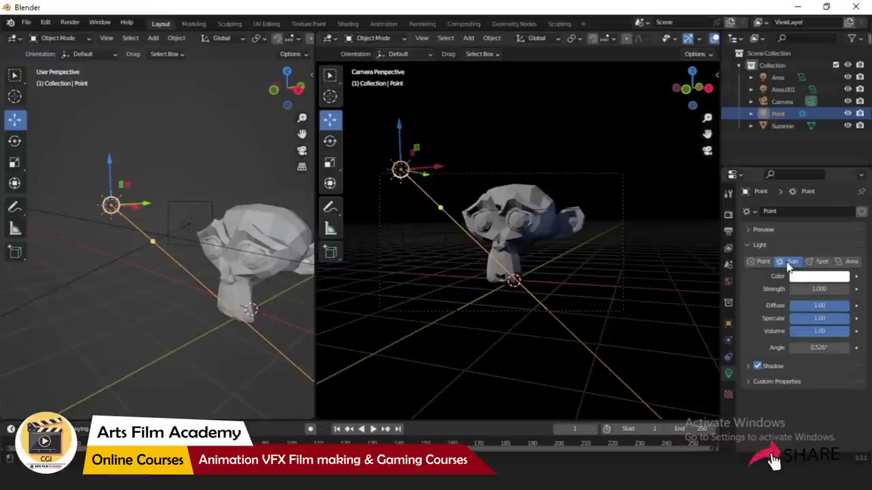
left_click(766, 263)
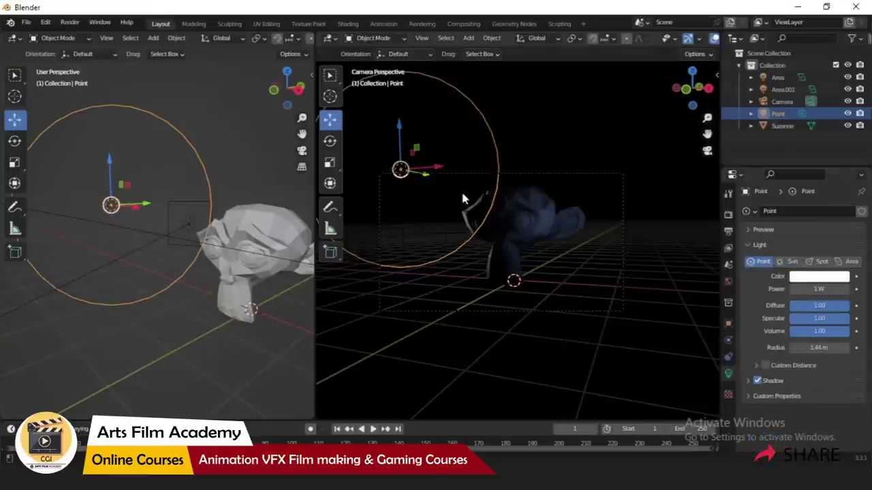
left_click_drag(819, 289, 849, 289)
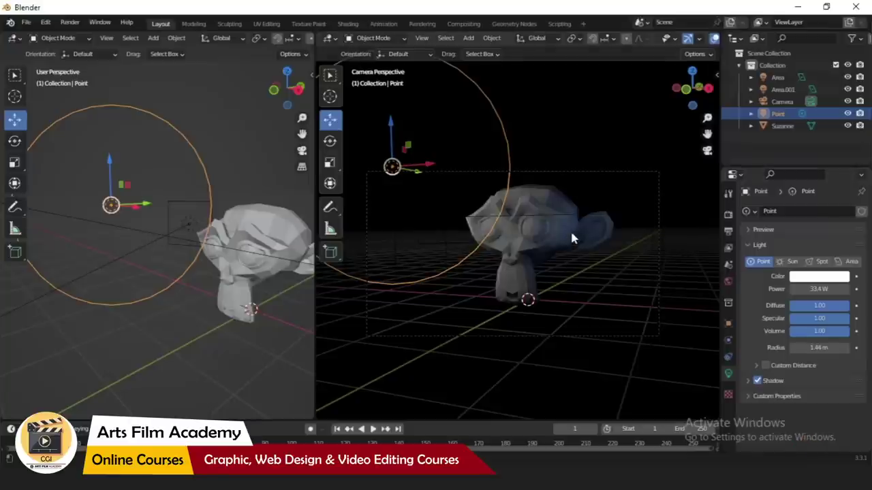
- Lower the blue area light about 0.44 m along the Z axis
scroll(231, 281, "down", 3)
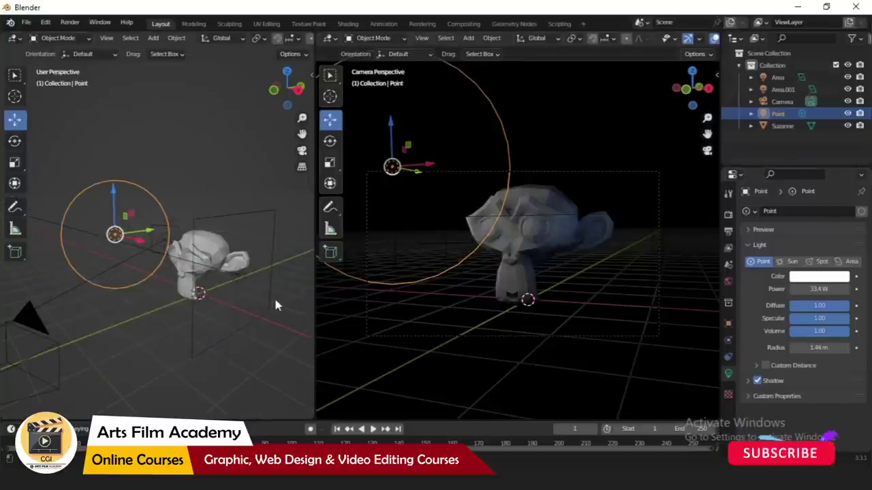
left_click(657, 213)
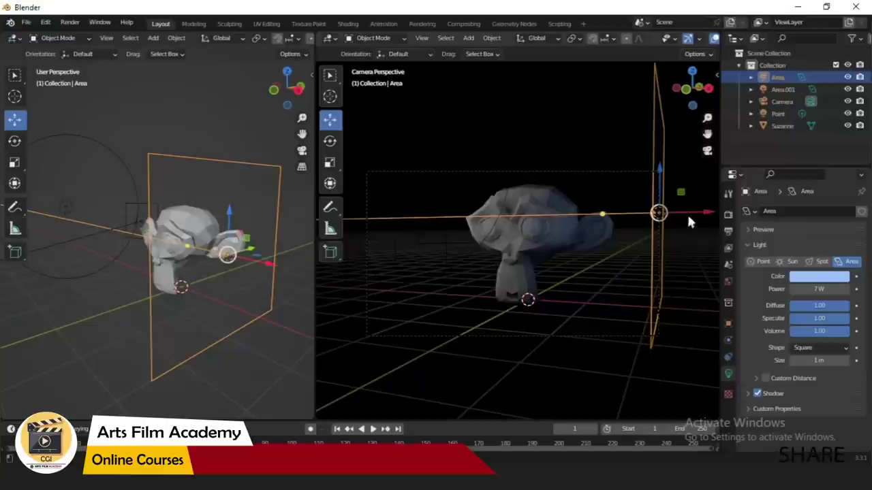
key("g")
key("z")
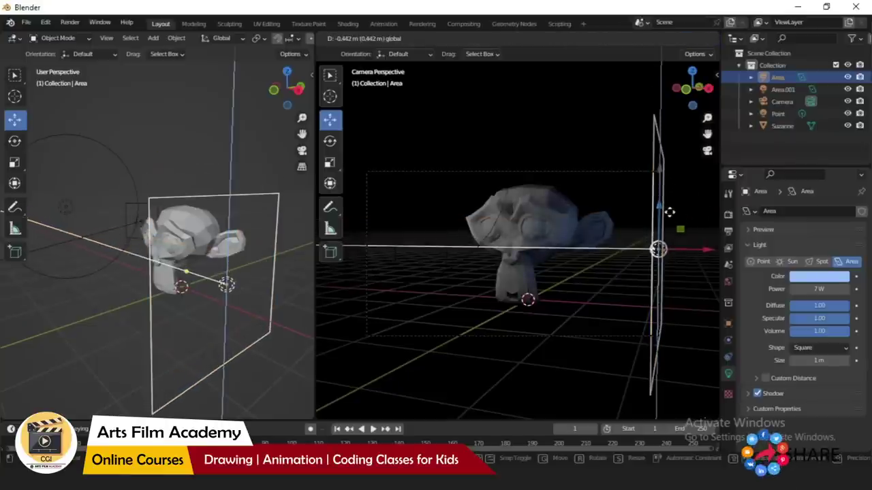
left_click(505, 266)
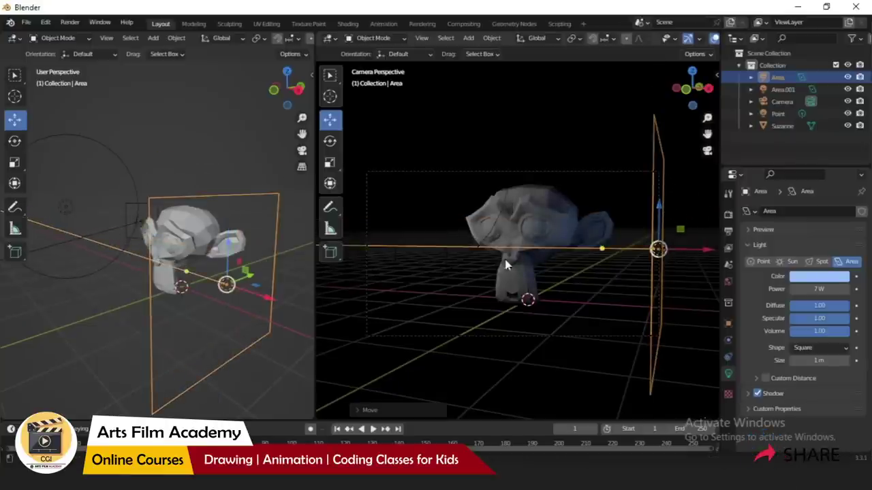
- Enlarge and reposition the second area light behind the monkey head, and raise its power to 84.2 W
left_click(133, 204)
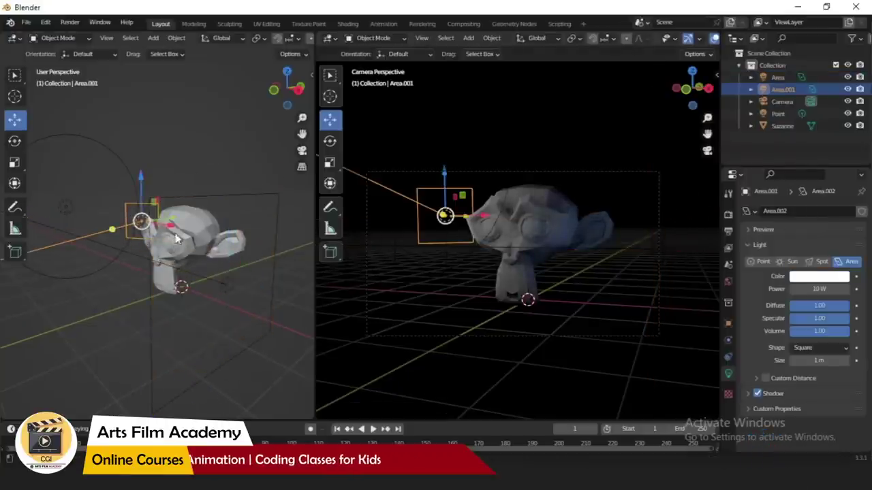
middle_click_drag(168, 241, 91, 229)
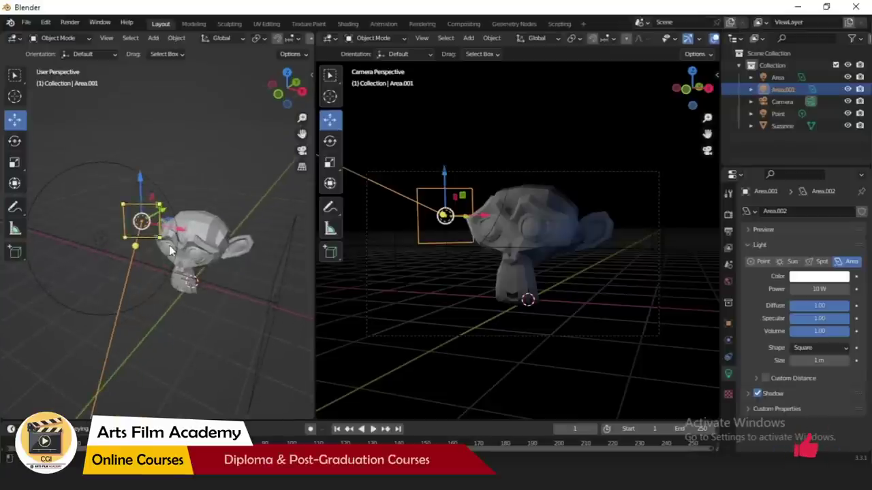
key("s")
left_click(239, 166)
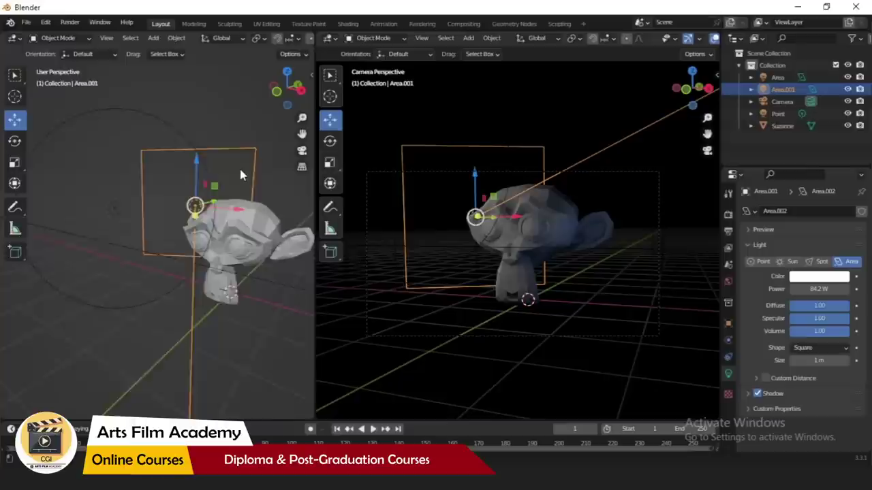
scroll(239, 166, "up", 2)
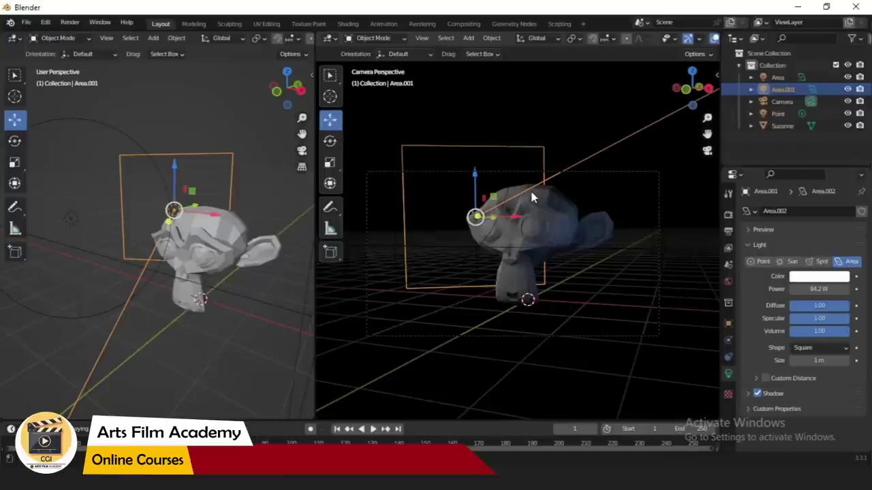
- Isolate the rear area light by hiding the other two lights, and reposition it behind the blue-lit ear with 194.8 W power
left_click(848, 114)
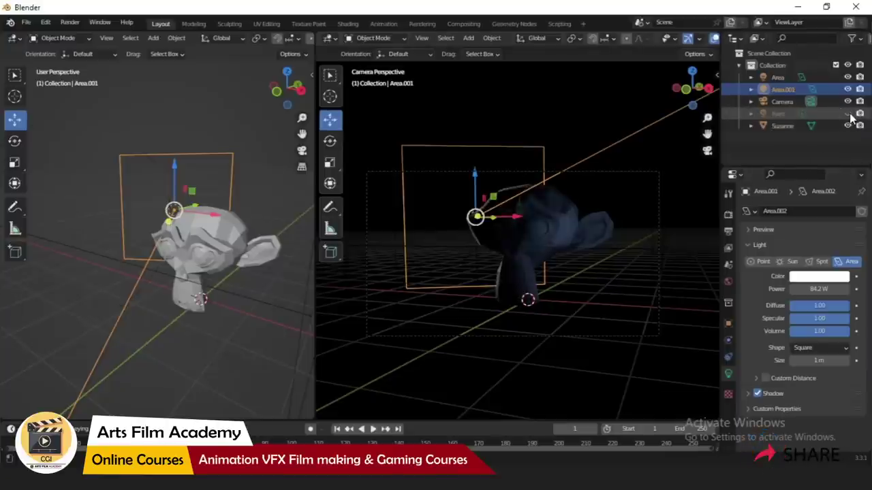
left_click(848, 77)
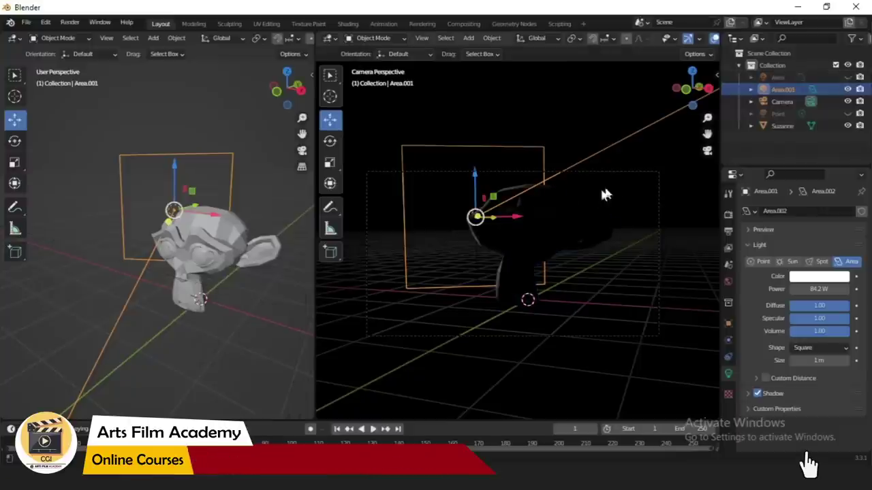
left_click_drag(518, 218, 666, 254)
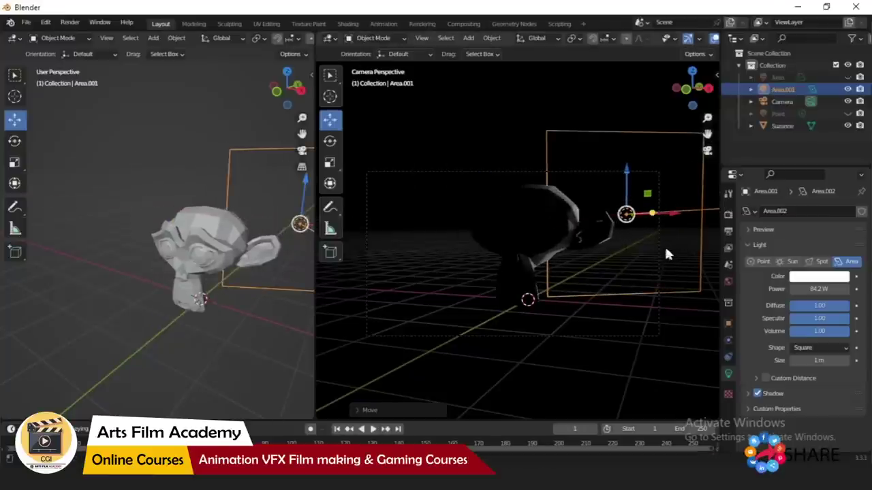
left_click_drag(670, 213, 648, 259)
left_click_drag(648, 259, 647, 258)
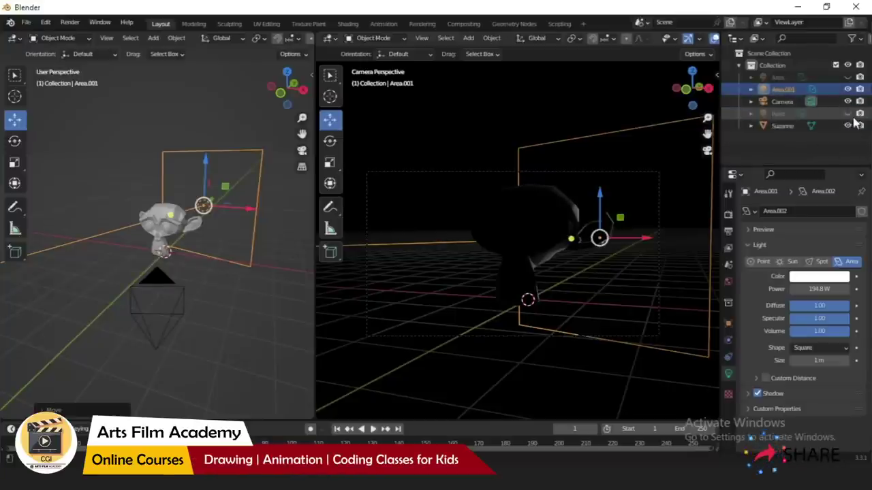
- Show the Point light again and set its power to 39.3 W
left_click(848, 115)
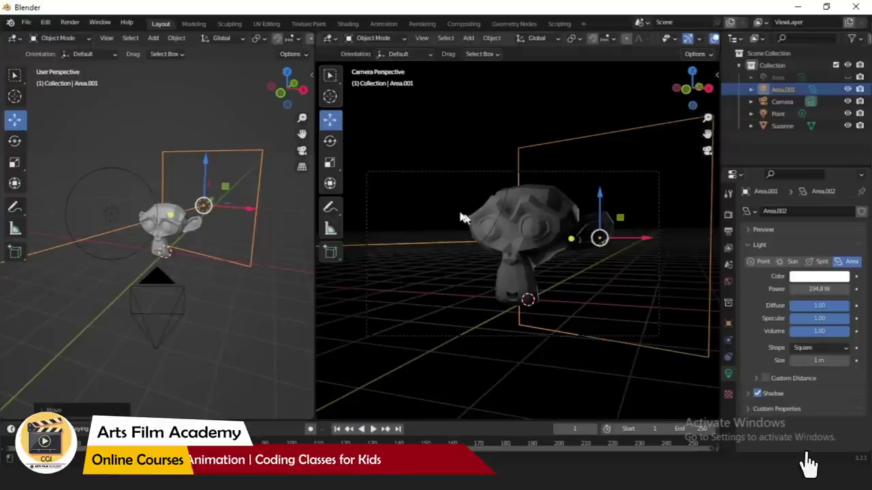
left_click(778, 113)
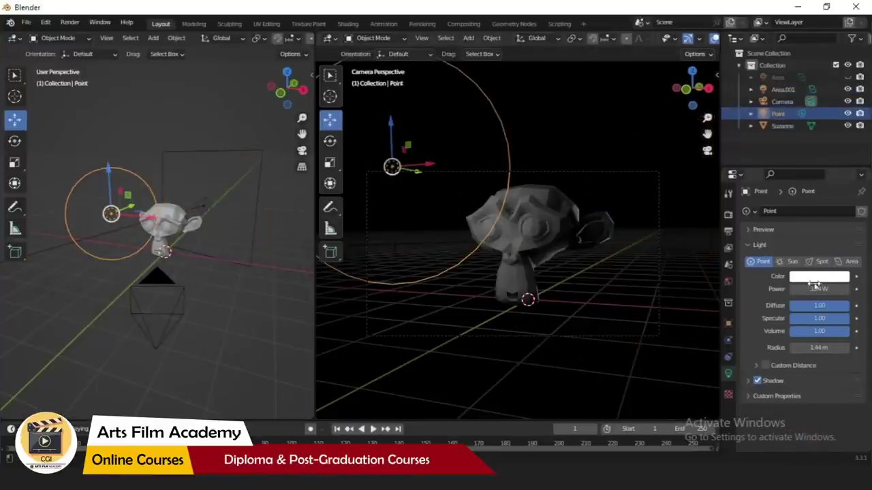
left_click_drag(815, 287, 784, 287)
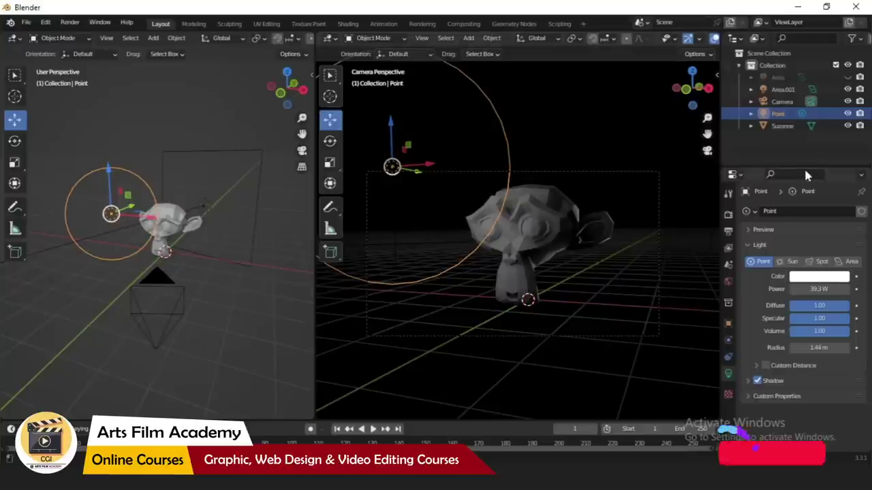
- Toggle the blue area light's visibility several times to compare its fill on the ear, leaving it shown
left_click(847, 77)
left_click(847, 78)
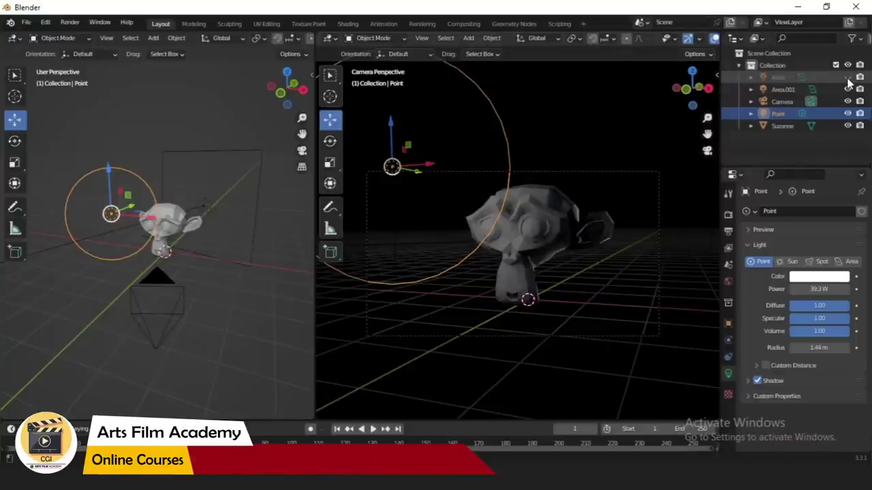
left_click(848, 78)
left_click(847, 78)
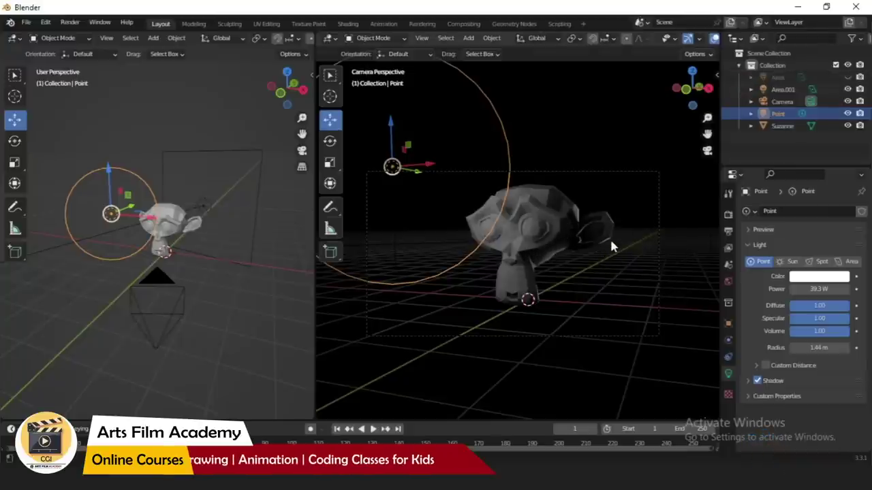
left_click(847, 78)
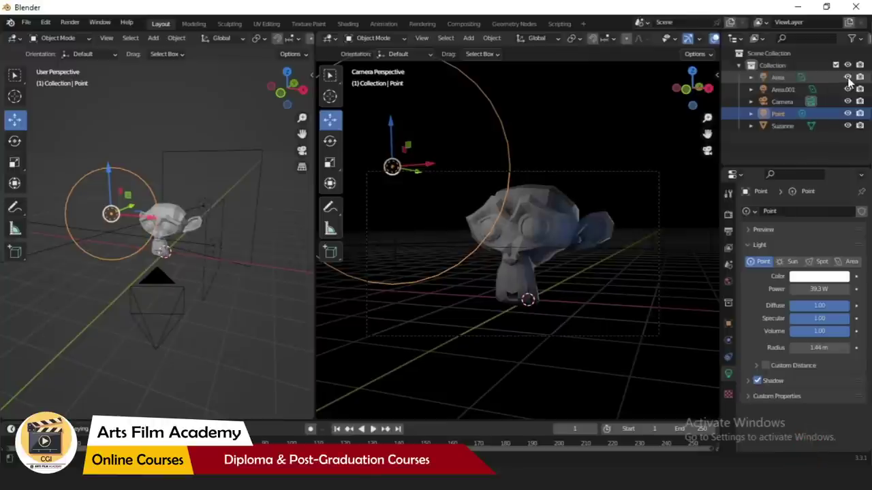
- Inspect the monkey head's combined lighting in a maximized camera view, and reselect the blue area light in the restored layout
left_click(648, 130)
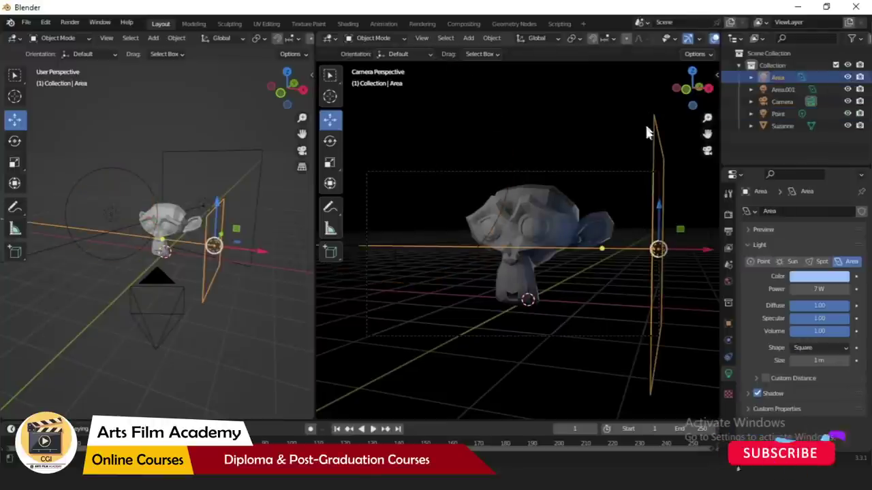
left_click(586, 111)
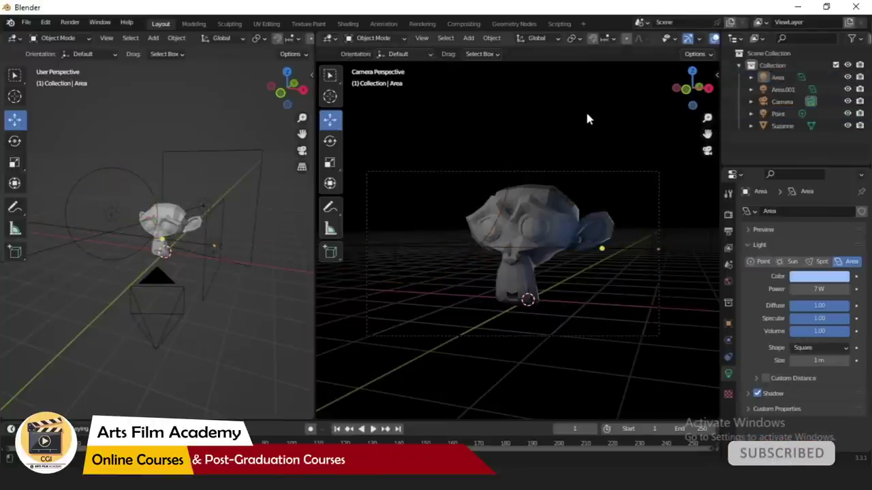
key("ctrl+alt+space")
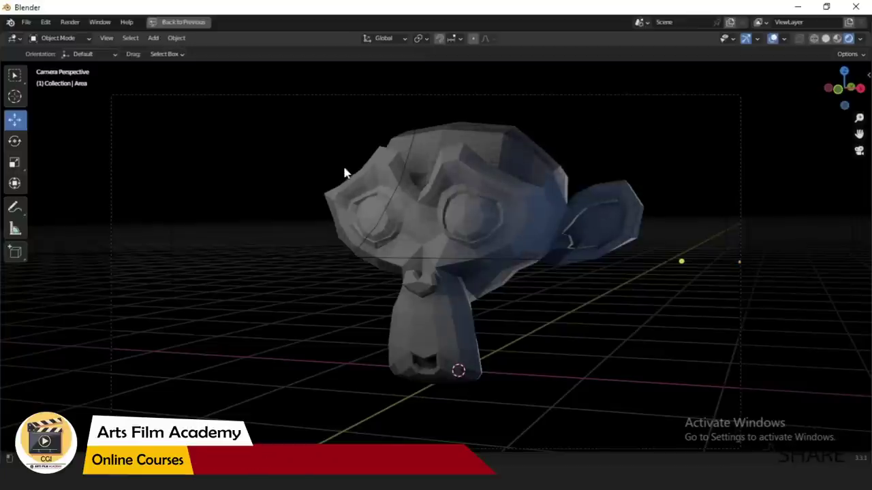
key("ctrl+alt+space")
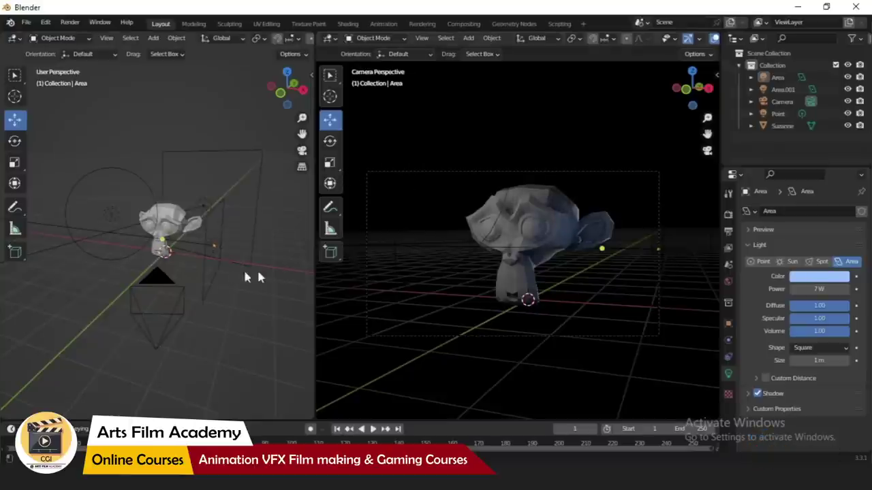
left_click(212, 276)
left_click(206, 281)
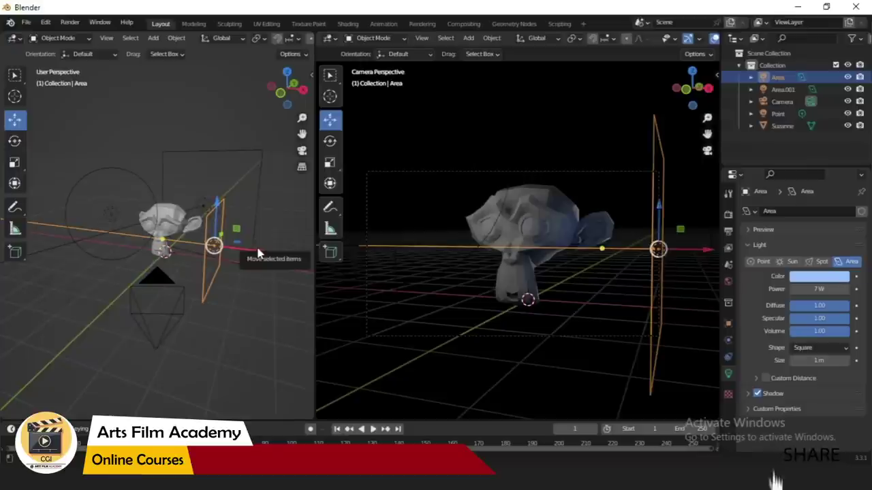
- Hide the Point light and toggle the blue area light to compare their contributions, leaving both lights shown
left_click(848, 114)
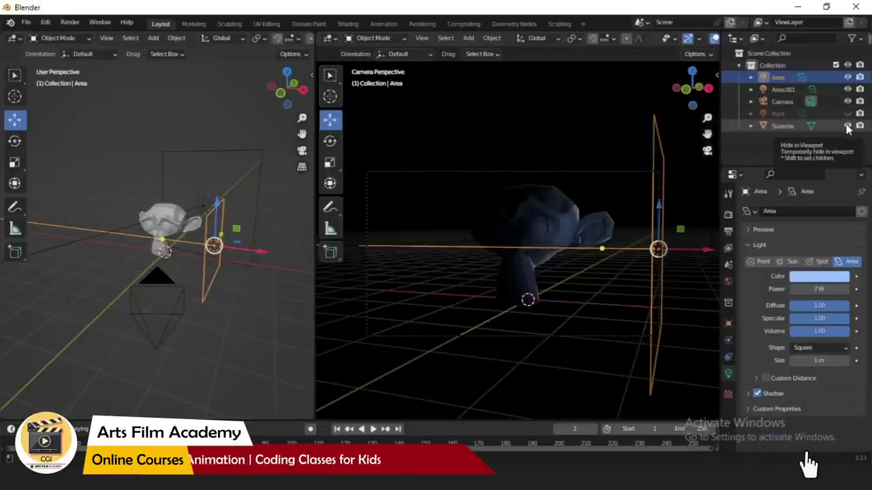
left_click(848, 78)
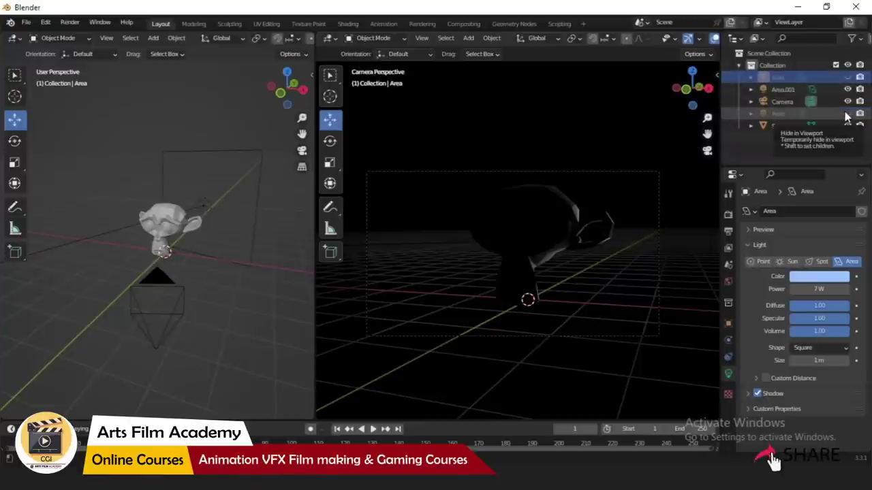
left_click(855, 79)
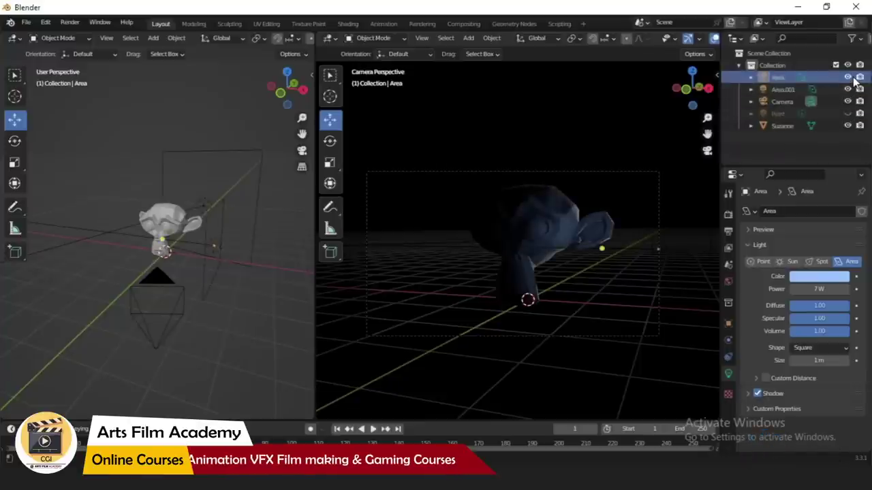
left_click(854, 78)
left_click(854, 79)
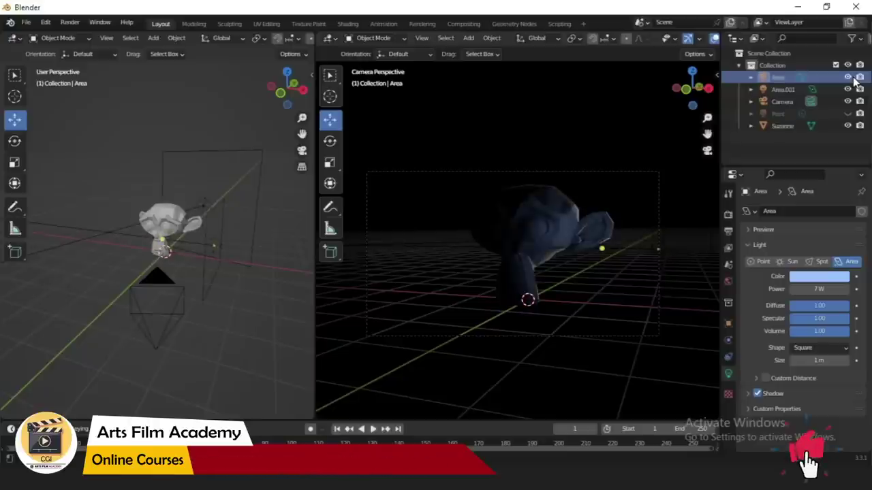
left_click(848, 114)
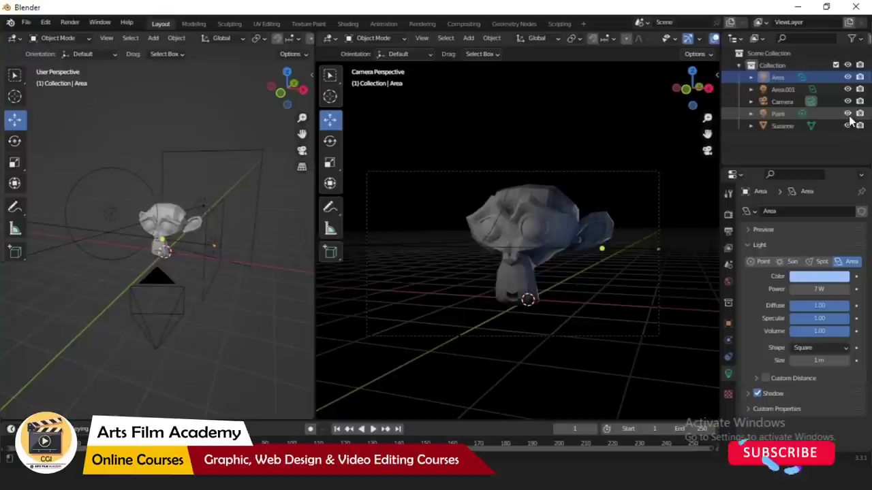
- Move the blue area light about 0.35 m away from the monkey head along the X axis
left_click(223, 252)
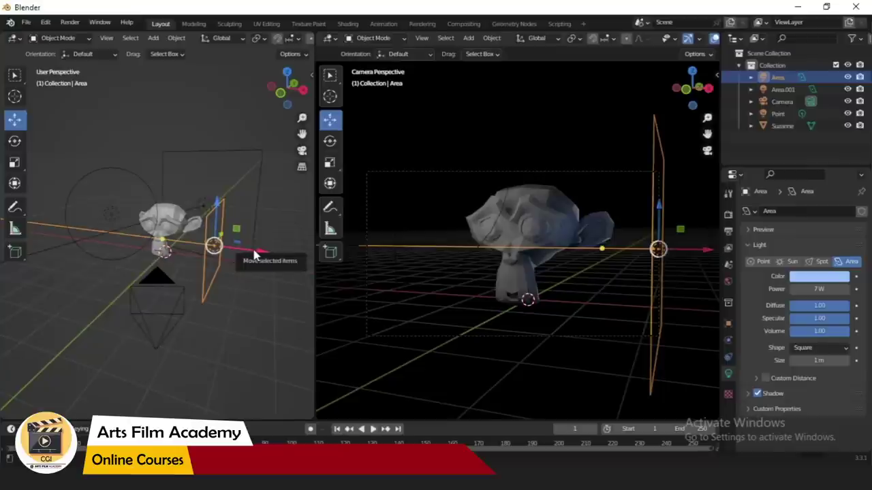
mouse_move(259, 256)
middle_mouse_down()
mouse_move(232, 259)
mouse_move(259, 259)
middle_mouse_up()
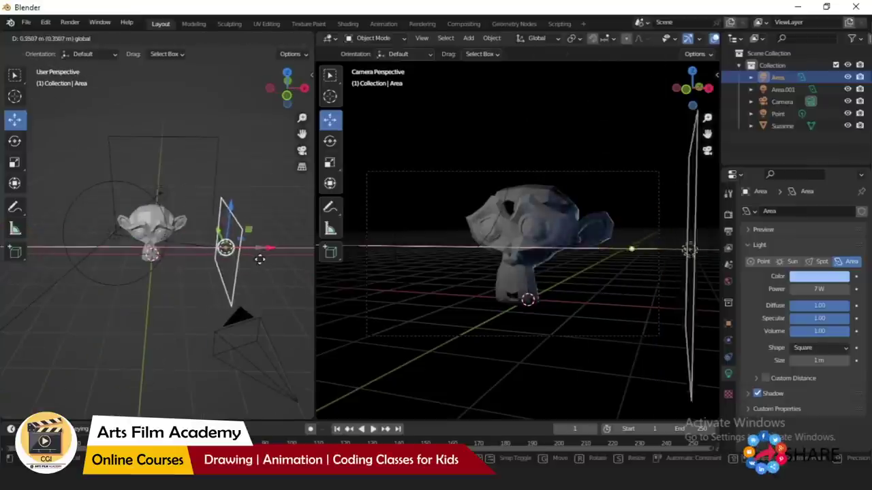
left_click_drag(259, 259, 257, 266)
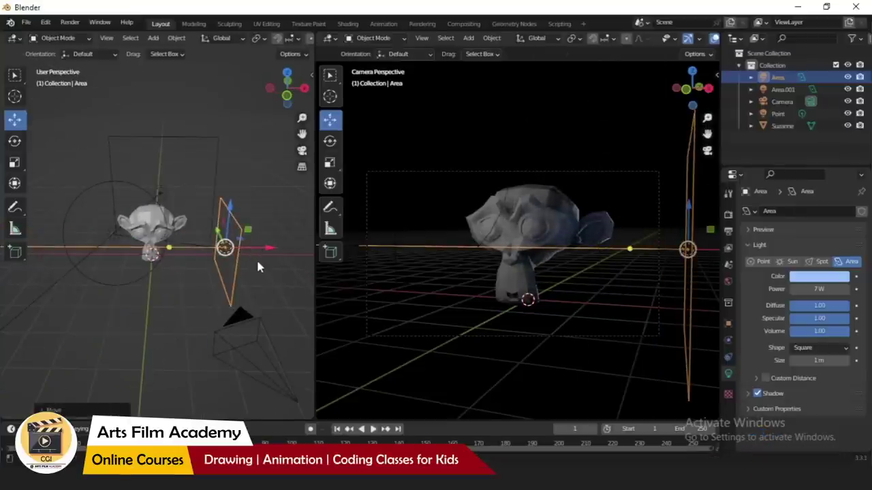
- Duplicate the blue area light to the opposite side of the monkey head and aim the copy at the head
key("shift+d")
left_click(78, 238)
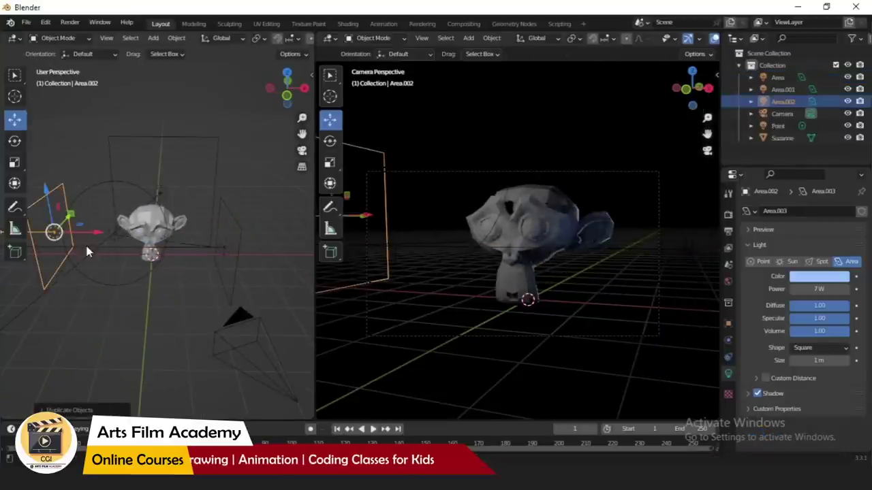
middle_click_drag(78, 238, 152, 302)
left_click_drag(43, 281, 136, 231)
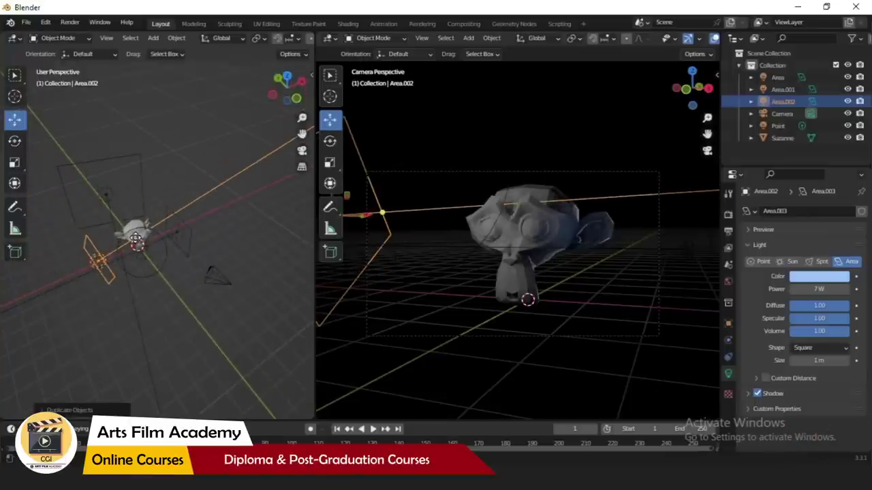
middle_click_drag(171, 266, 170, 294)
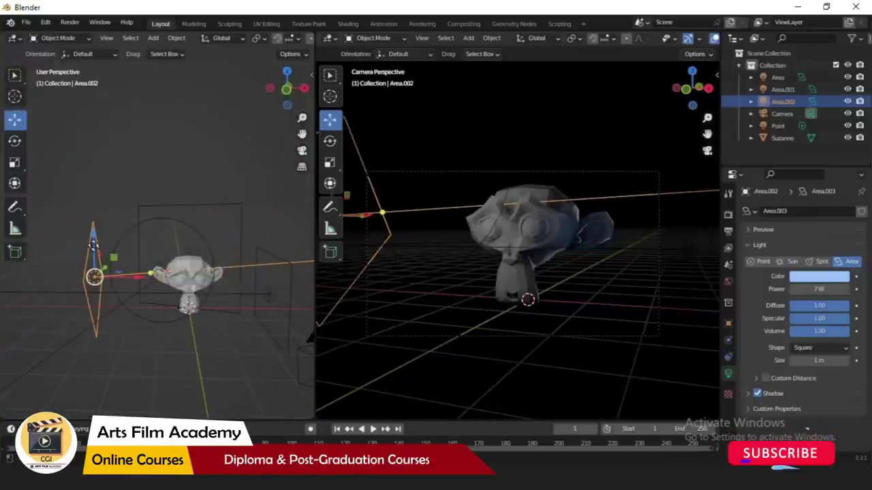
- Lower the duplicated area light along the Z axis and re-aim it at the monkey head
key("g")
key("z")
left_click(170, 295)
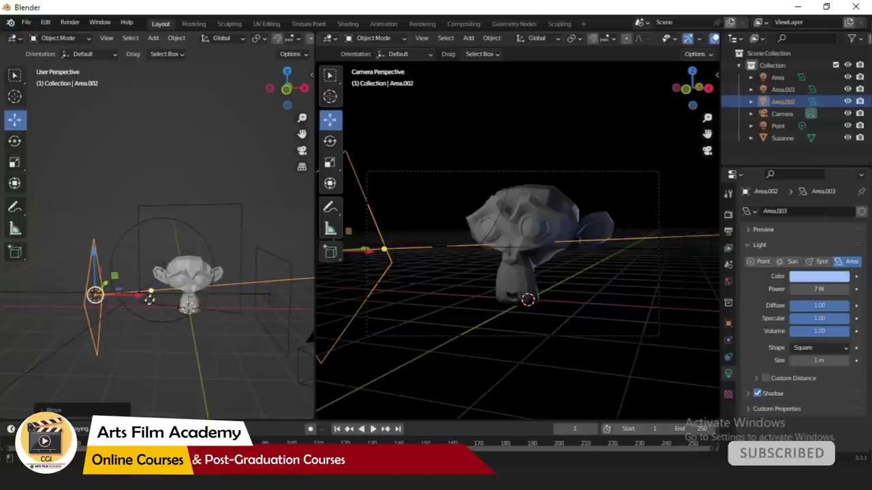
middle_click_drag(150, 296, 156, 343)
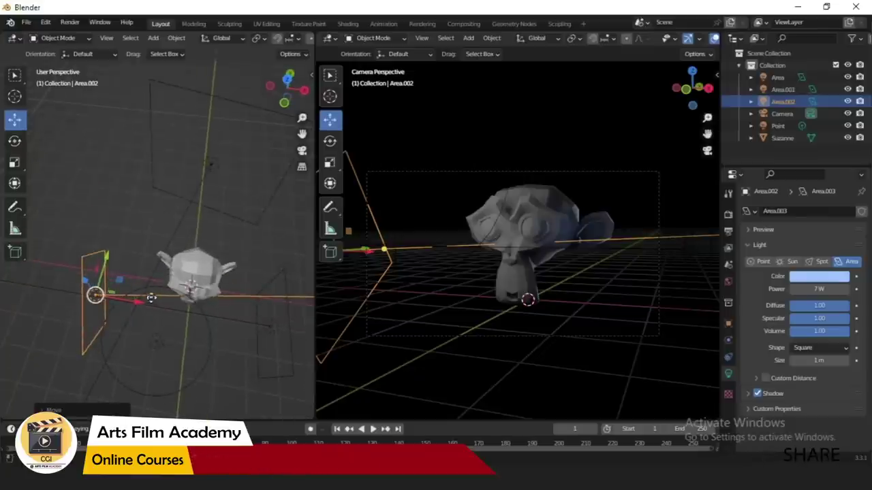
left_click_drag(152, 297, 223, 310)
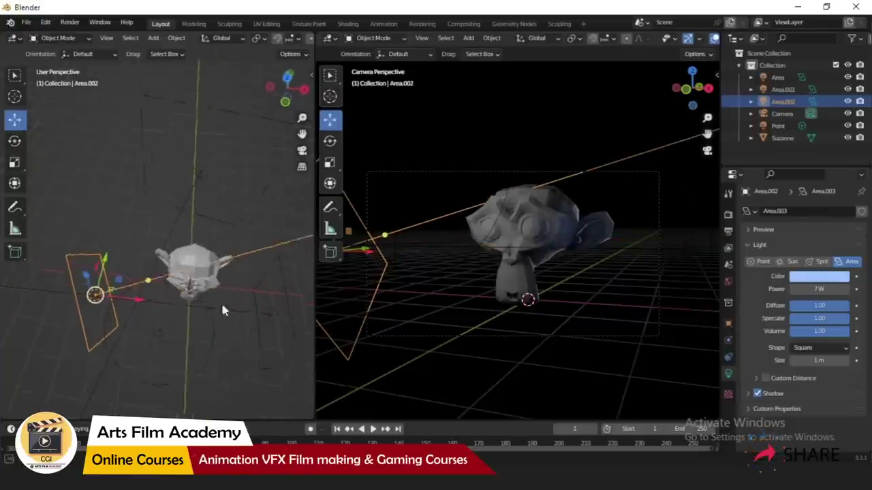
middle_click_drag(223, 310, 210, 290)
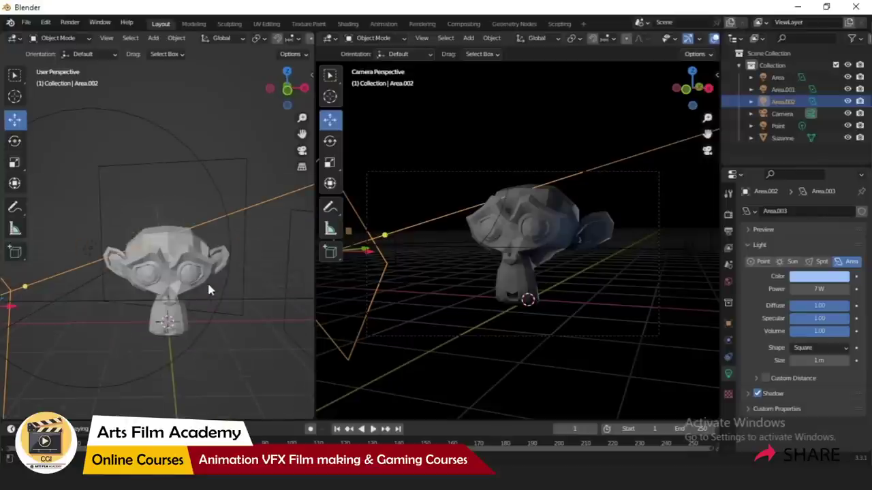
- Change the duplicated area light's color to a pinkish red and raise its power to about 12.3 W
left_click(840, 284)
left_click(786, 181)
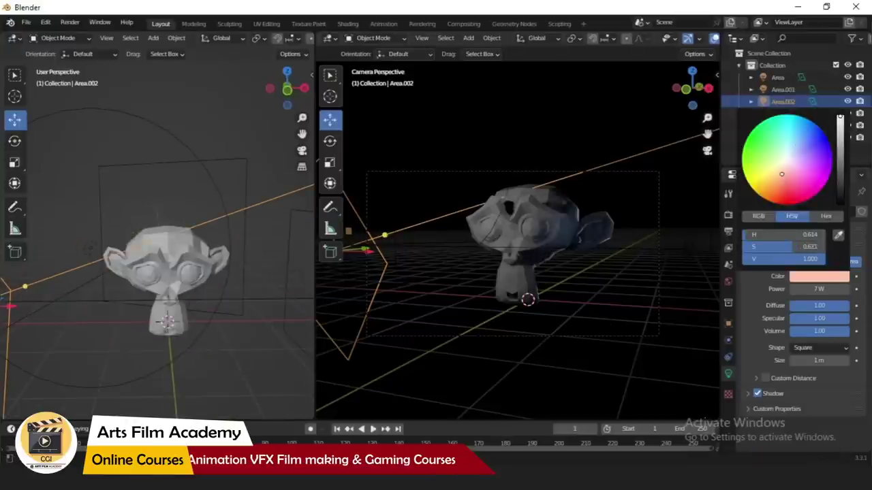
left_click(789, 192)
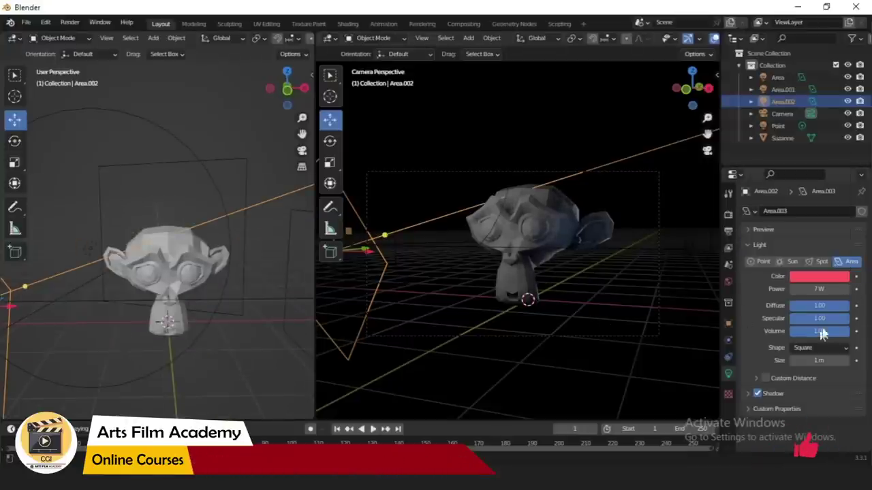
left_click_drag(818, 289, 844, 289)
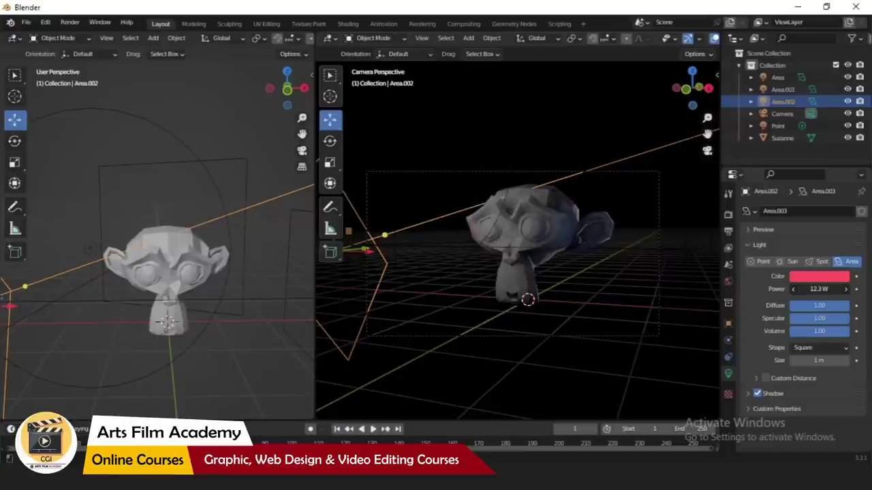
- Set the blue area light's power to 7.6 W
left_click(294, 214)
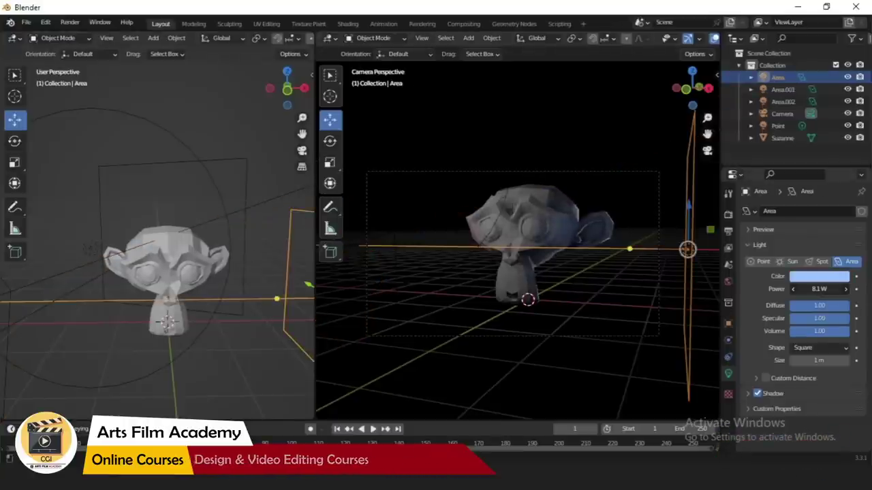
left_click_drag(818, 289, 811, 288)
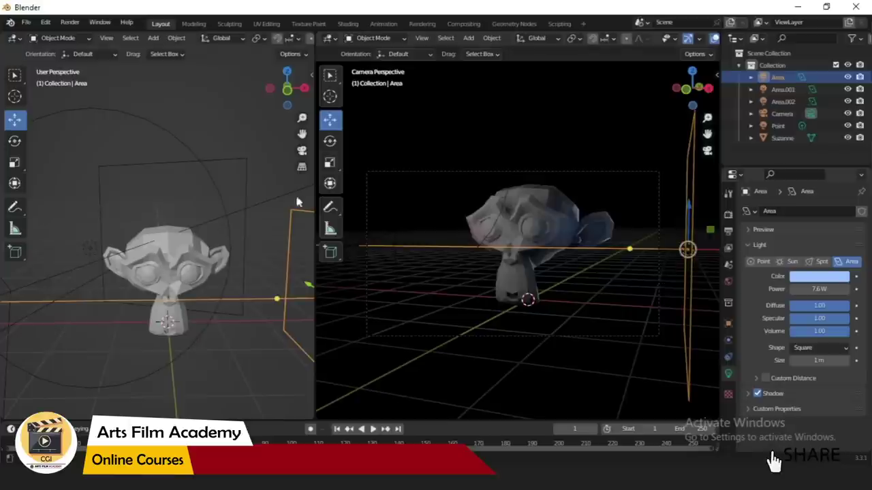
- Set the red area light's power to 8.8 W
left_click(245, 173)
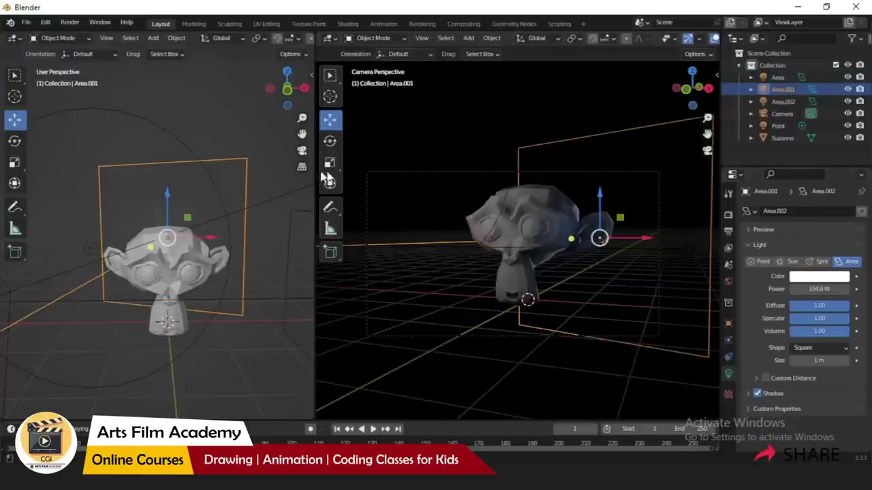
middle_click_drag(71, 307, 121, 294)
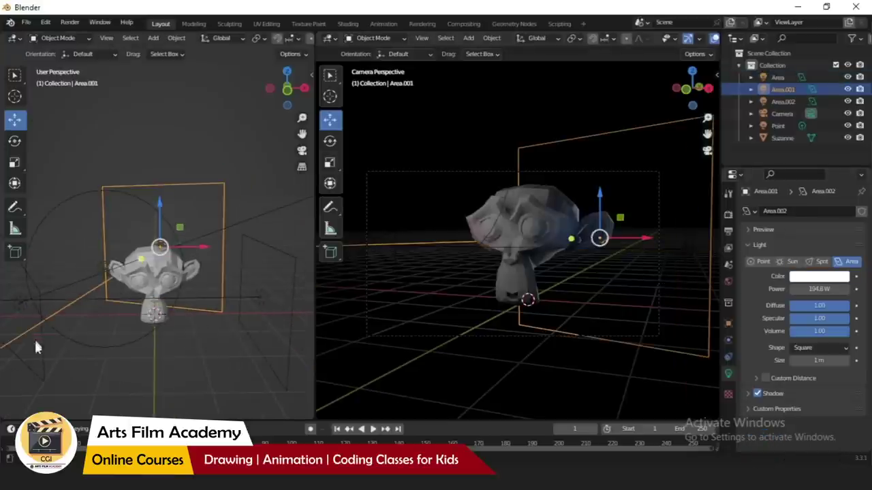
left_click(41, 362)
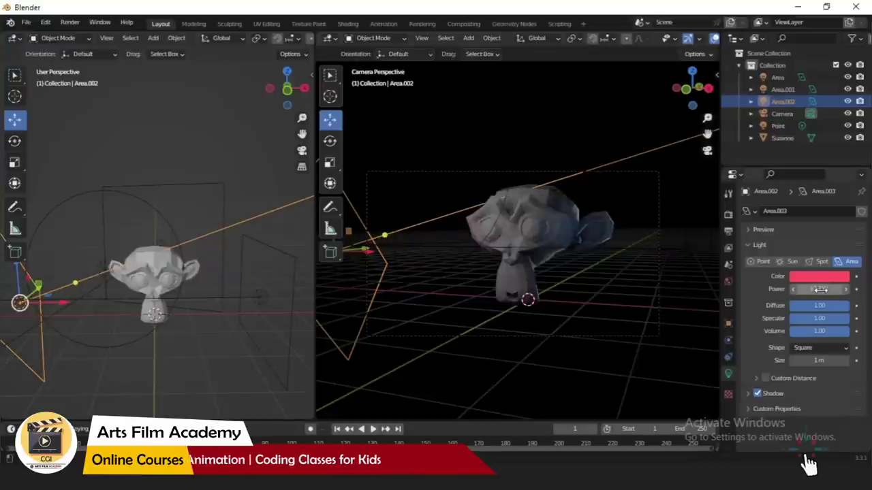
left_click_drag(820, 290, 827, 289)
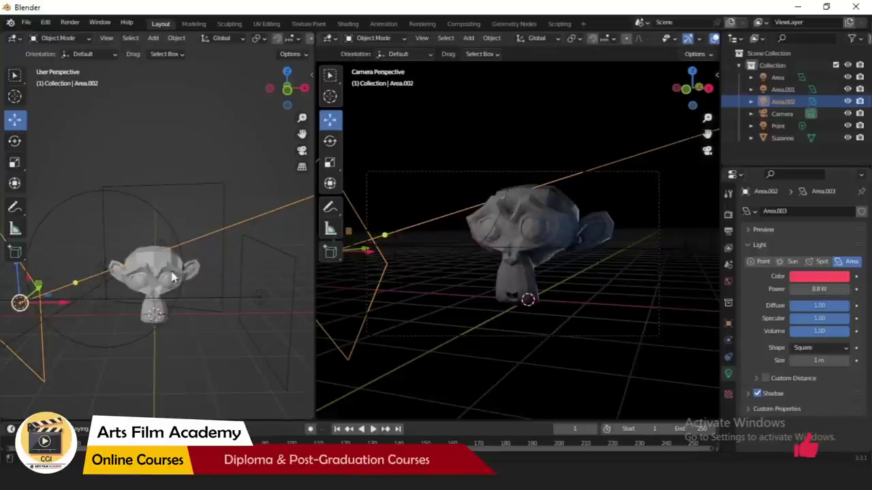
- Move the red area light toward the front of the monkey head and re-aim it at the head
middle_click_drag(136, 306, 94, 292)
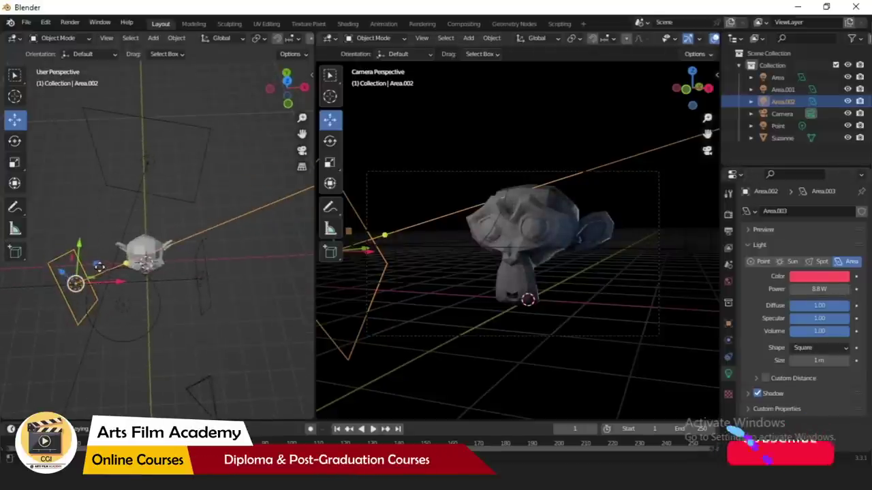
left_click_drag(94, 291, 136, 284)
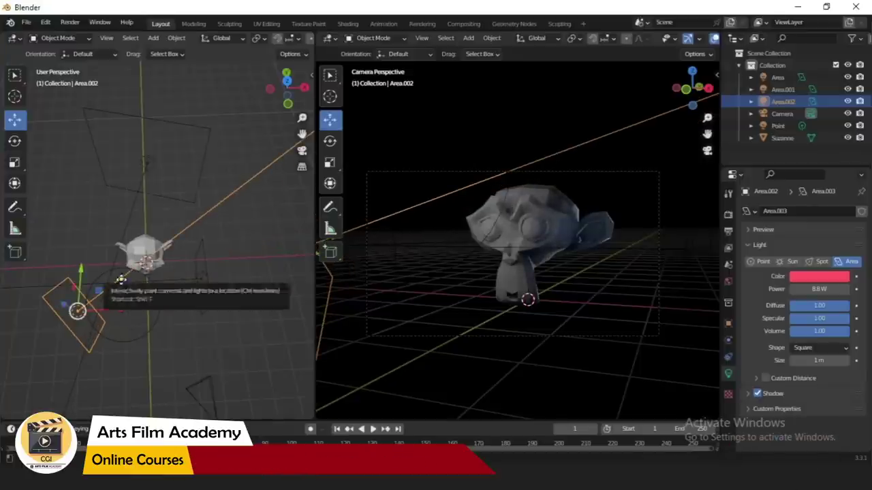
left_click_drag(77, 310, 146, 260)
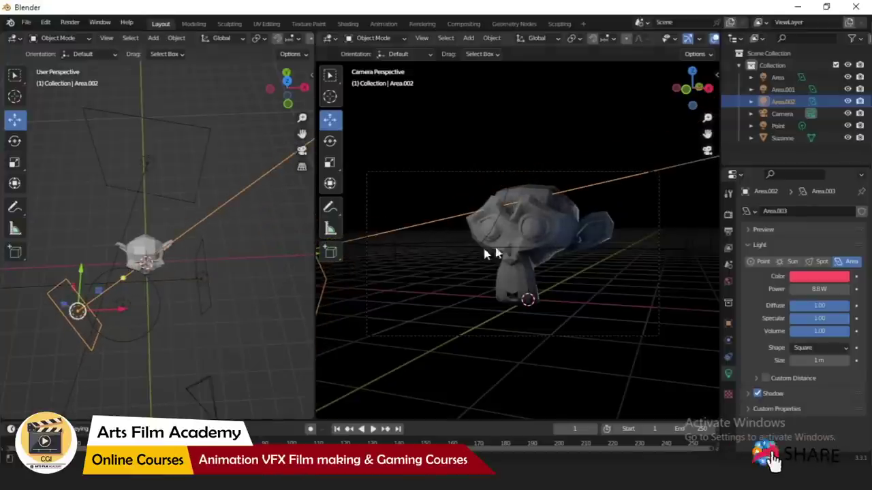
- Examine the lighting on the monkey head in a maximized camera view, deselecting the red light for a clear look
scroll(531, 249, "up", 1)
key("ctrl+space")
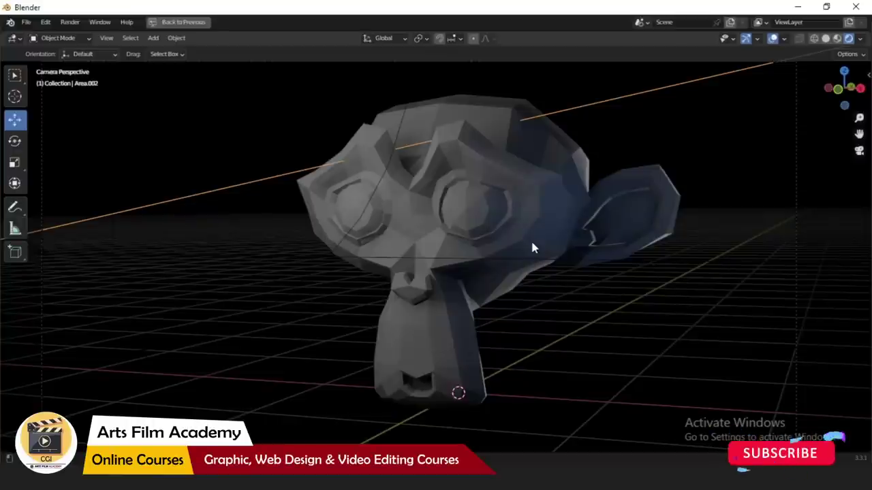
key("ctrl+space")
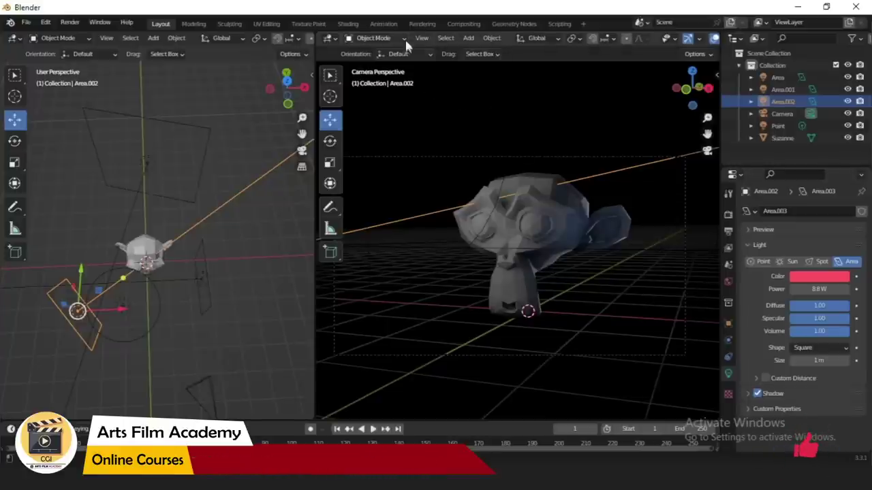
left_click(466, 103)
key("ctrl+space")
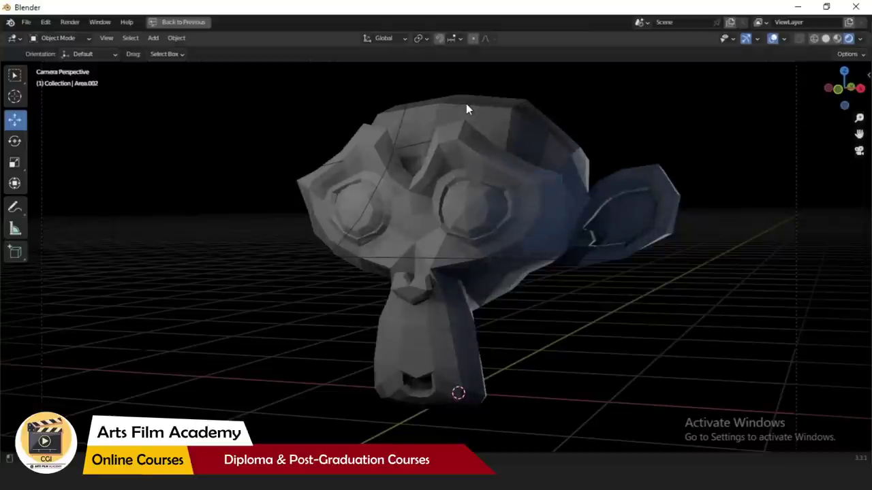
- Test-render the camera view to check the lighting on the monkey head, and close the render result
key("F12")
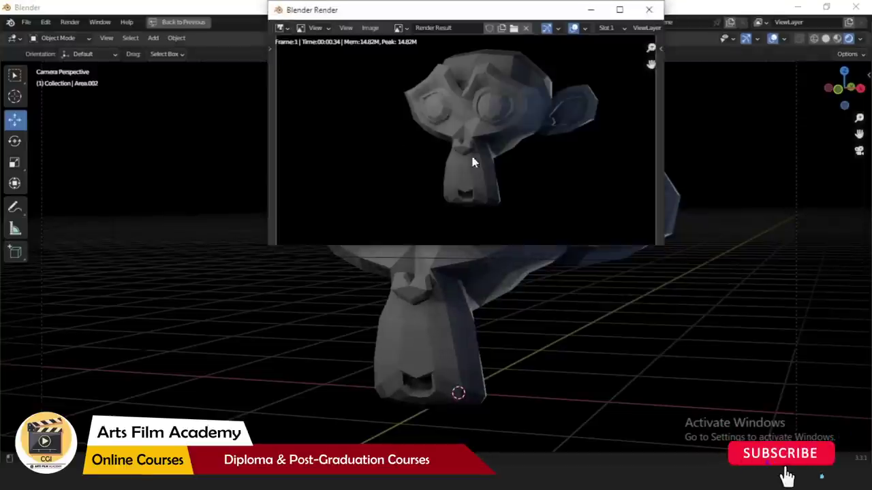
left_click_drag(548, 8, 489, 121)
left_click(589, 124)
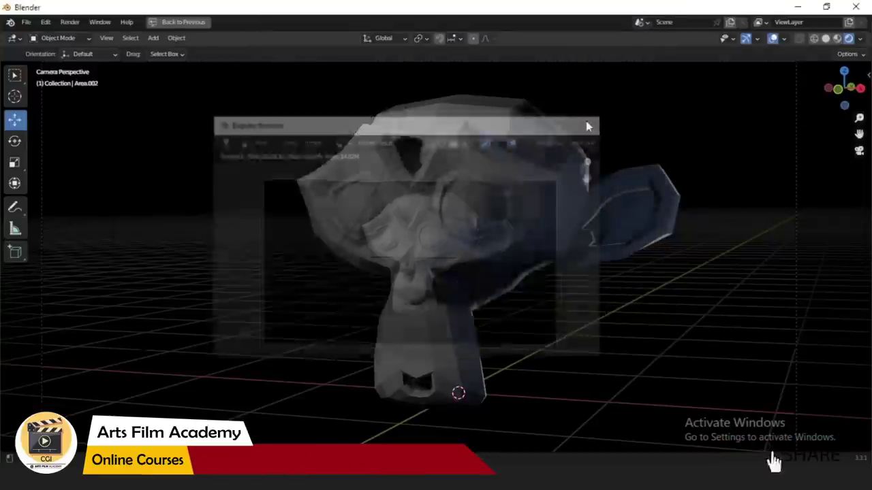
scroll(420, 325, "down", 2)
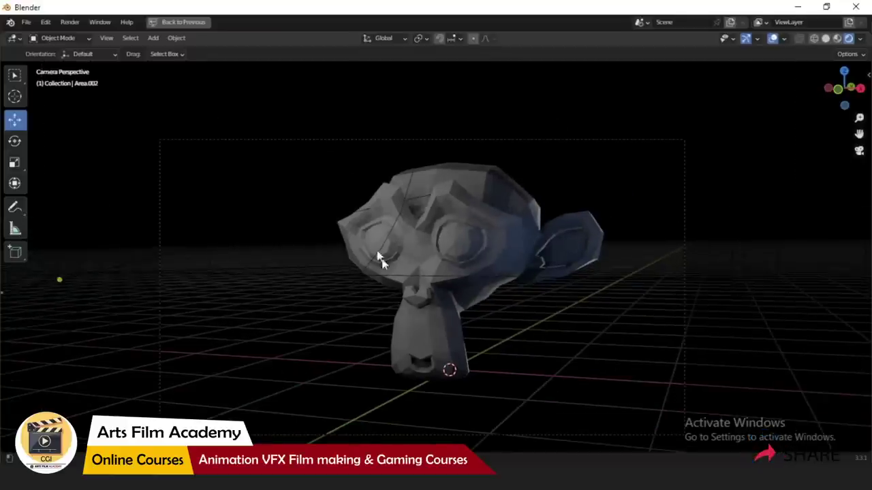
scroll(373, 238, "down", 2)
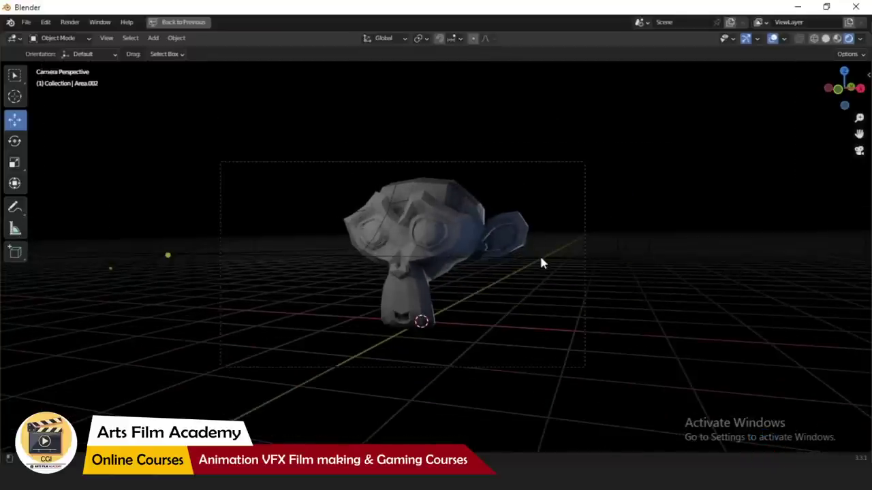
- Render the camera view as a still image and start saving the result as a new file
left_click(69, 22)
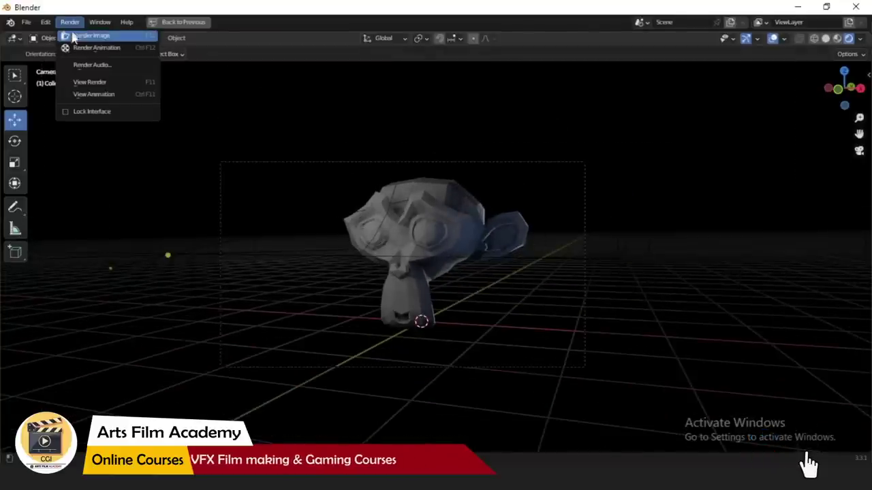
left_click(86, 35)
left_click(103, 27)
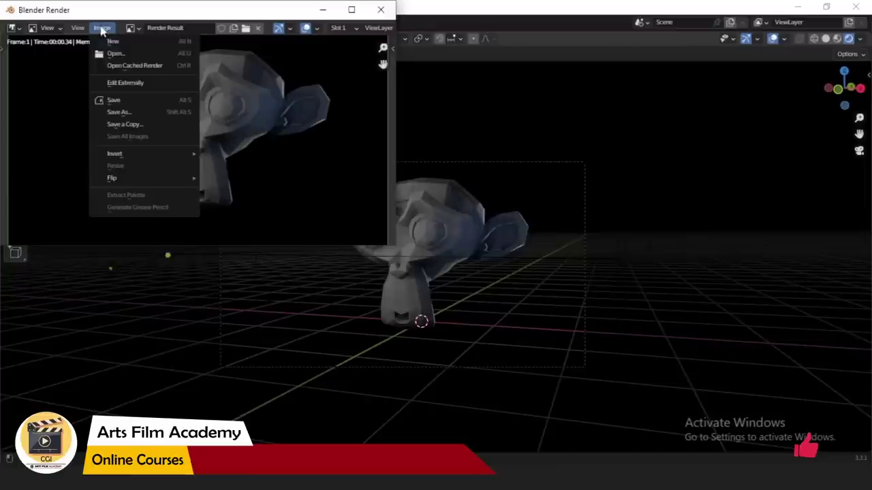
left_click(139, 112)
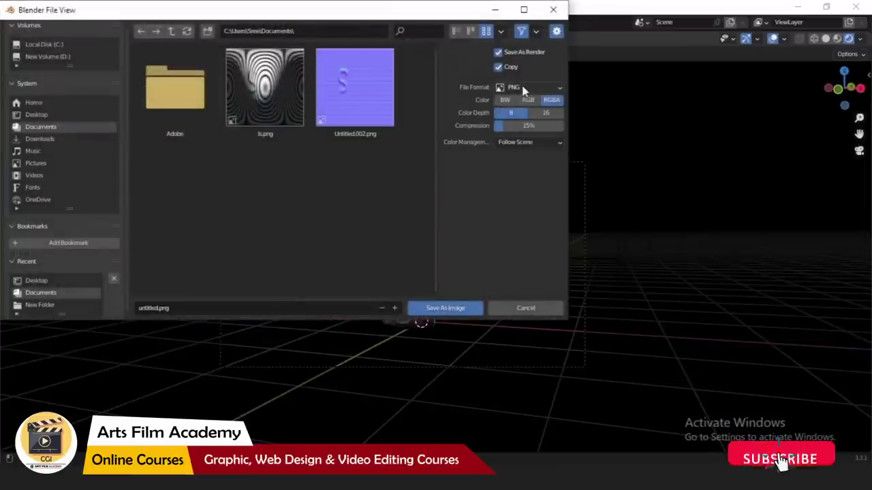
- Try JPEG as the file format, switch back to PNG, and save the render to the Desktop as untitled.png
left_click(522, 90)
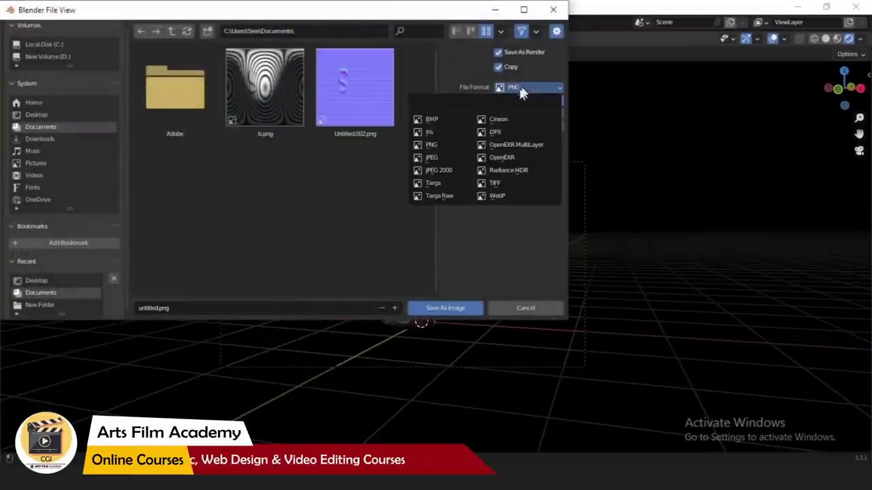
left_click(434, 158)
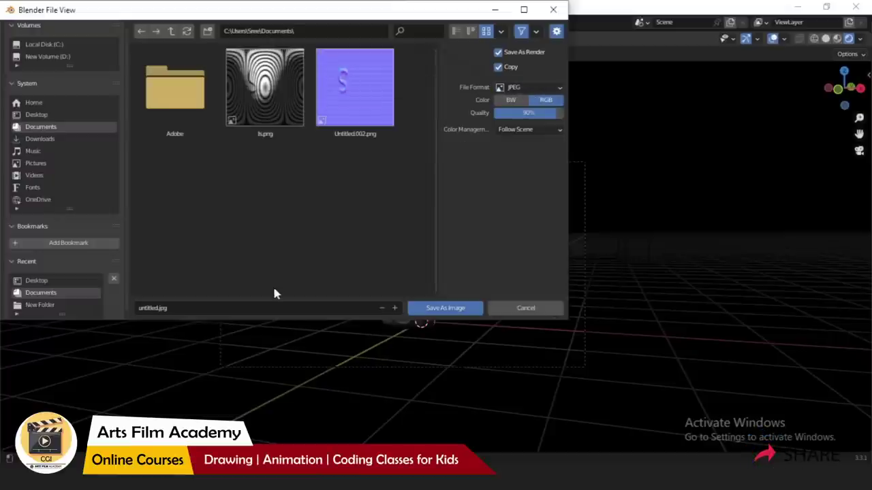
left_click(550, 91)
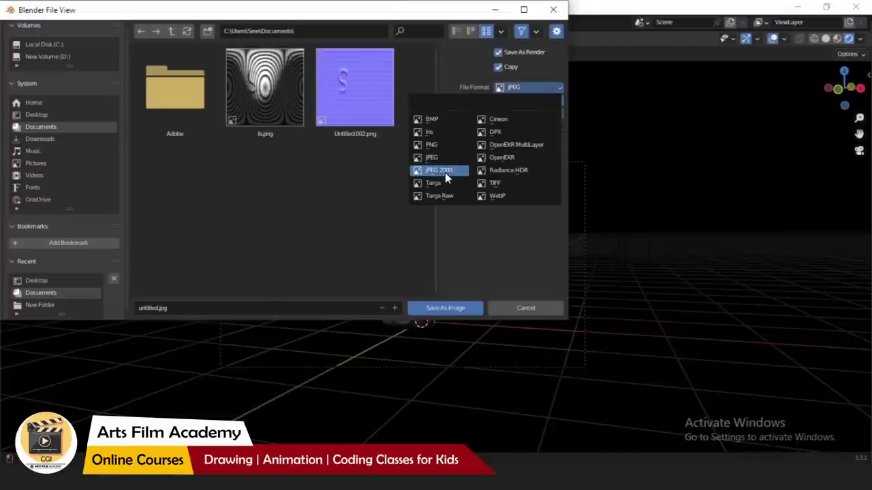
left_click(453, 144)
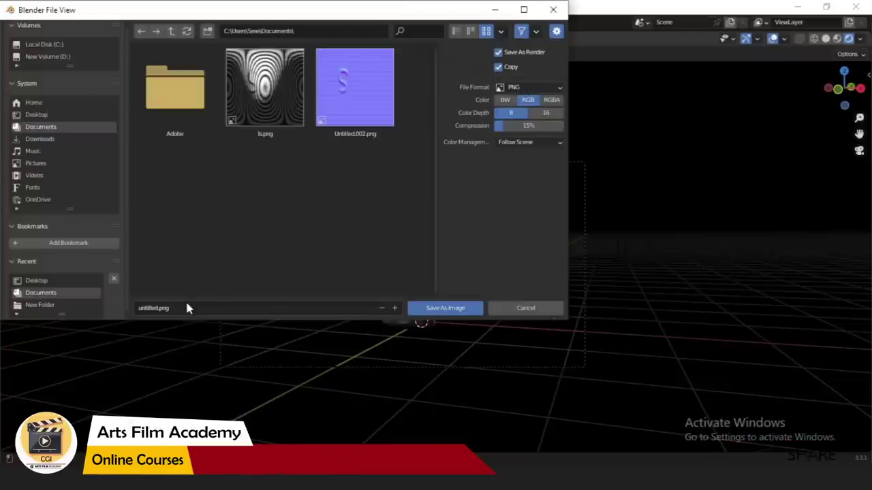
left_click(40, 114)
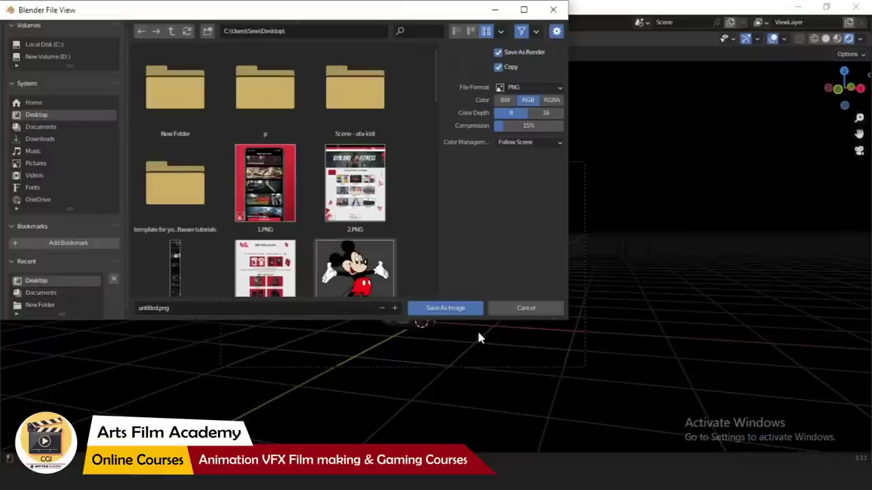
left_click(446, 308)
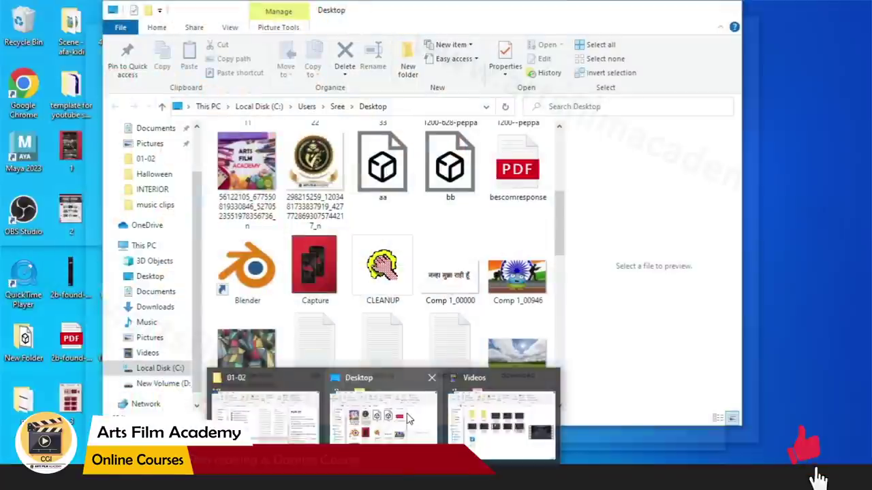
- Switch to File Explorer, view the saved untitled image from the Desktop folder, and return to Blender's layout with the render result closed
left_click(383, 416)
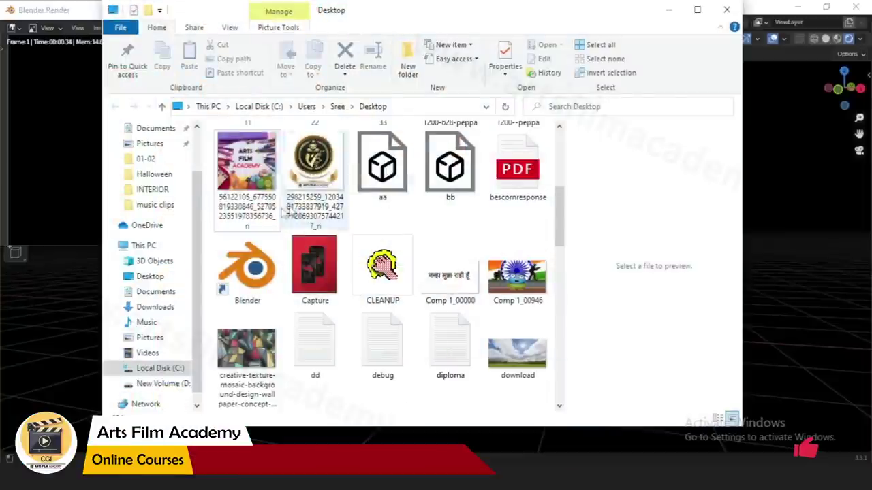
scroll(444, 337, "down", 5)
scroll(443, 340, "down", 5)
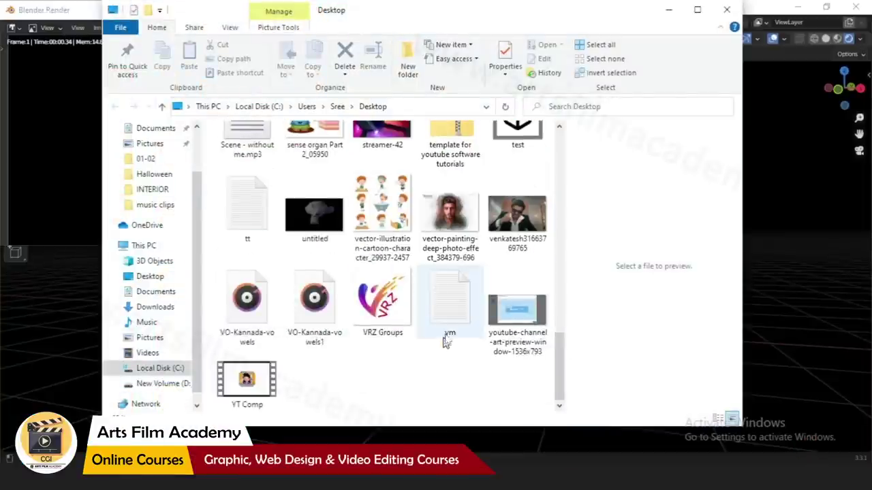
left_click(407, 312)
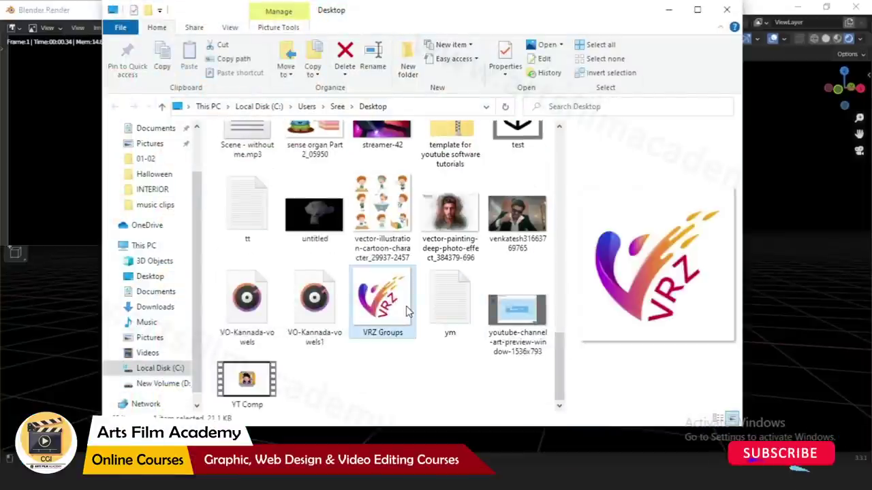
key("Left")
key("Up")
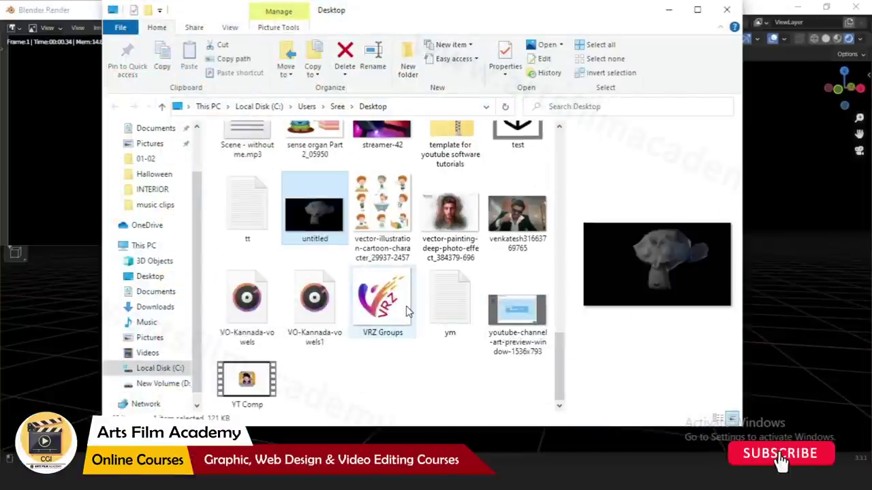
double_click(309, 222)
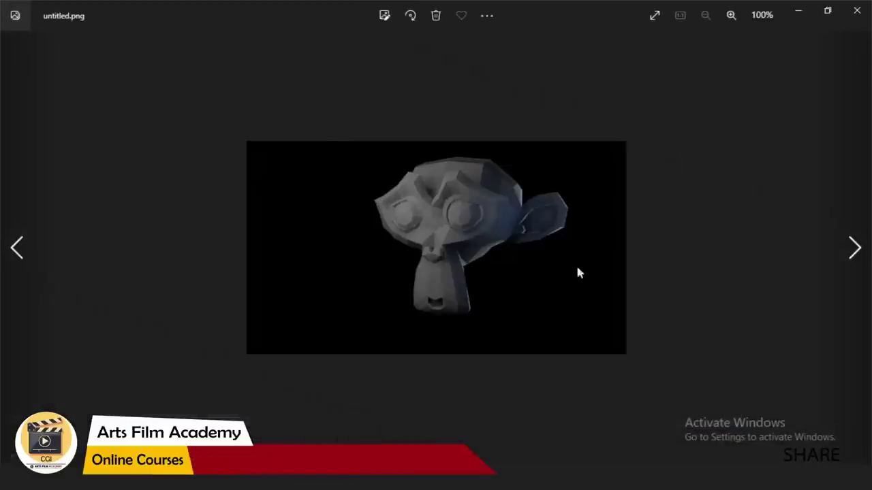
left_click(856, 15)
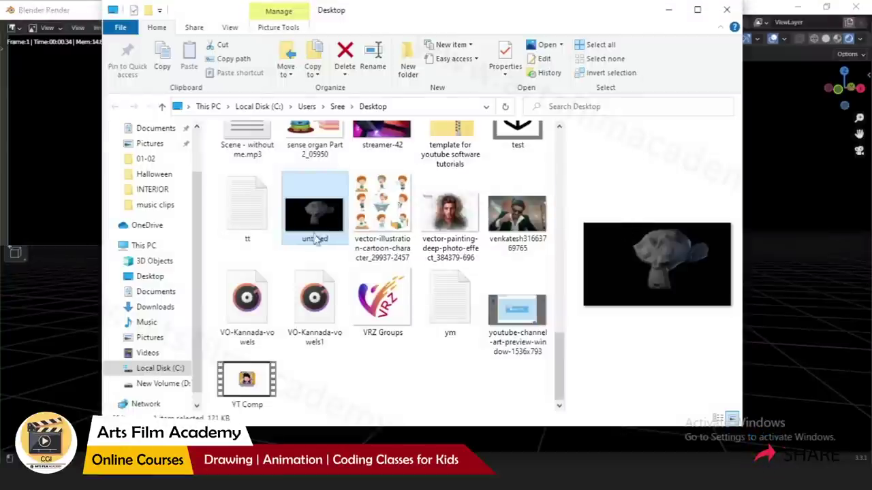
left_click(727, 9)
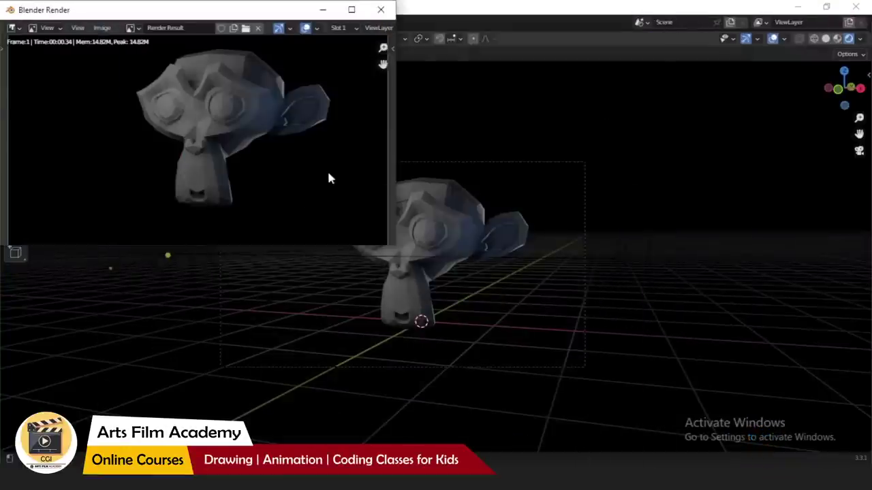
left_click(386, 11)
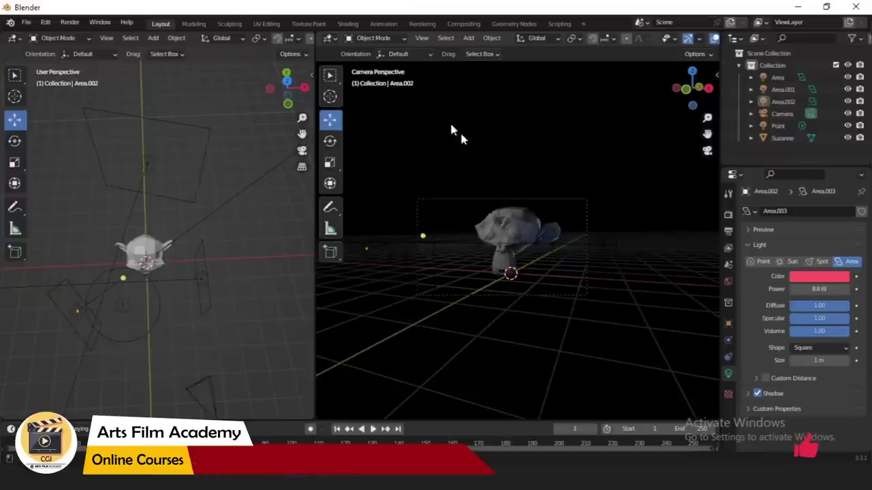
- Enable a transparent film background in the Eevee render settings
left_click(729, 229)
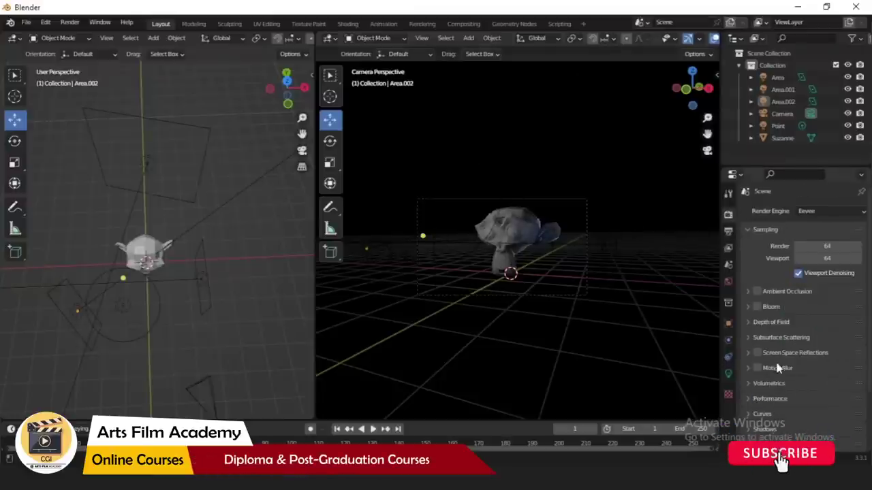
scroll(776, 367, "down", 3)
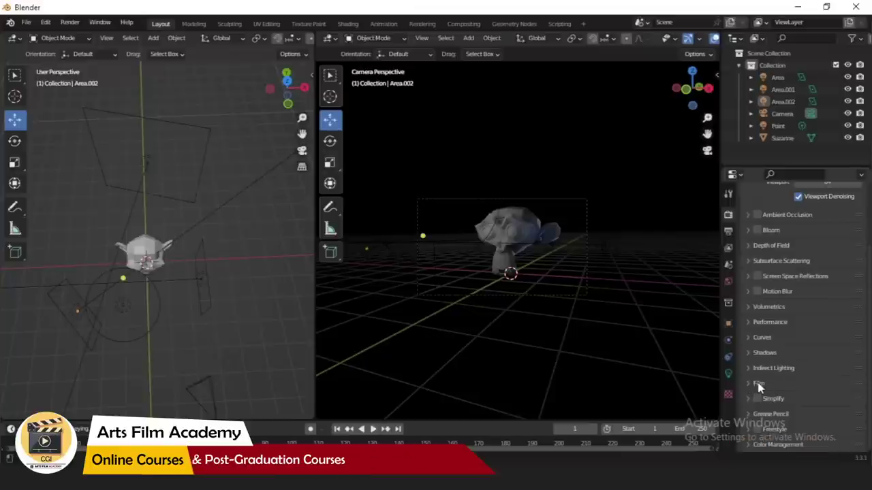
scroll(816, 253, "up", 3)
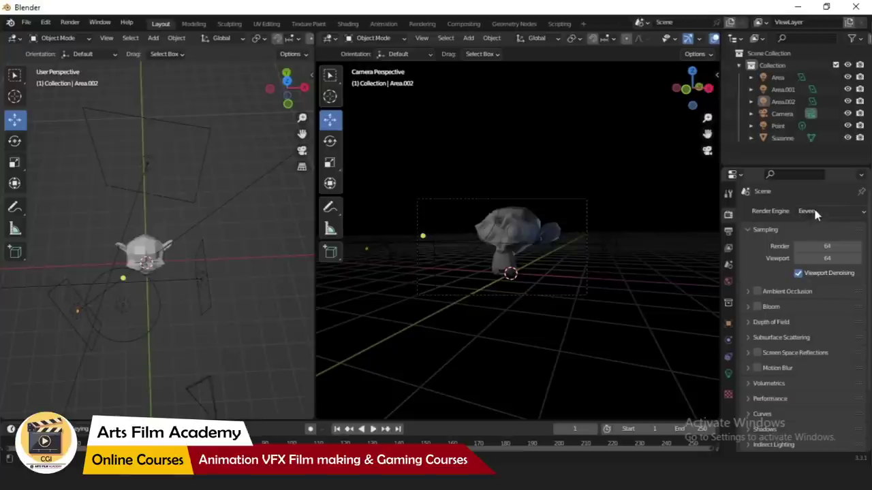
scroll(797, 329, "down", 3)
left_click(751, 385)
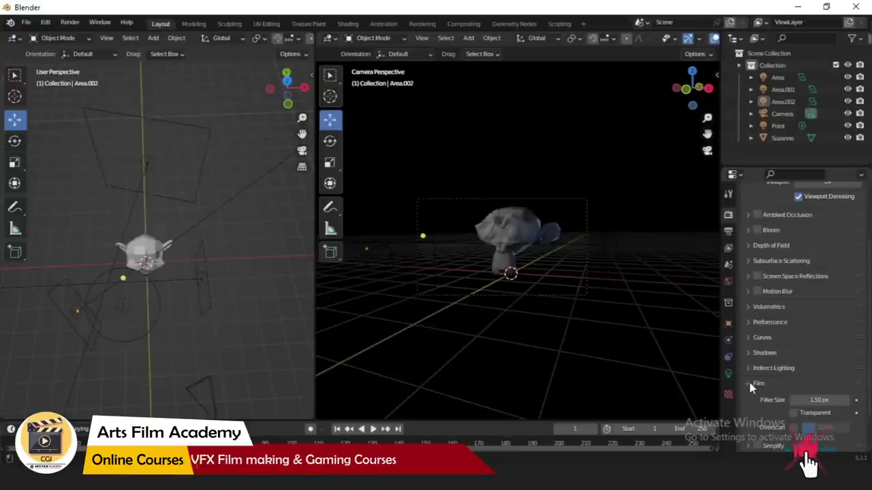
scroll(802, 318, "down", 2)
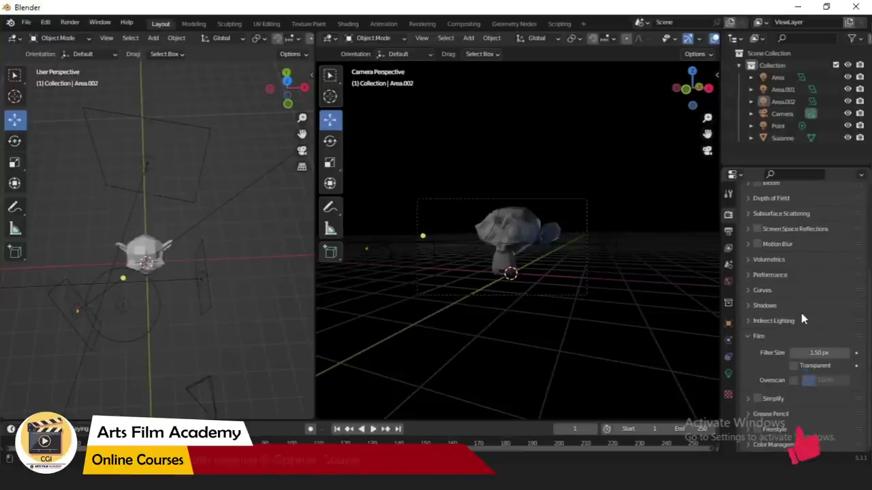
left_click(793, 366)
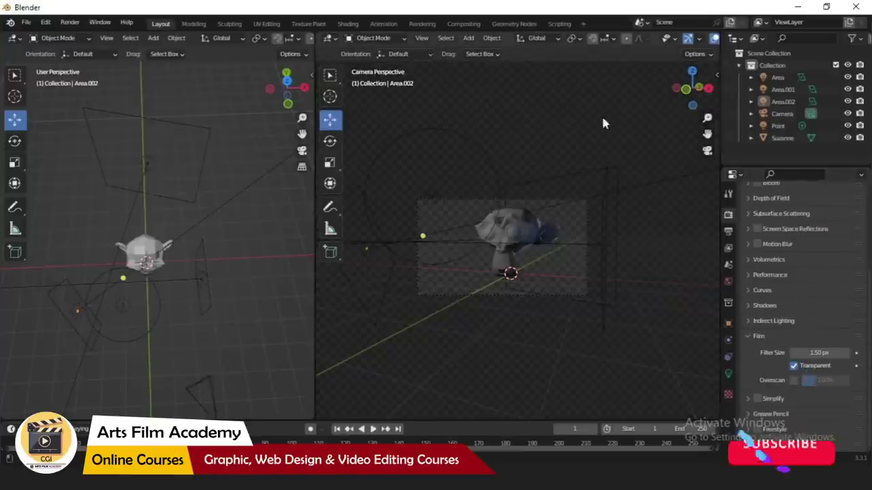
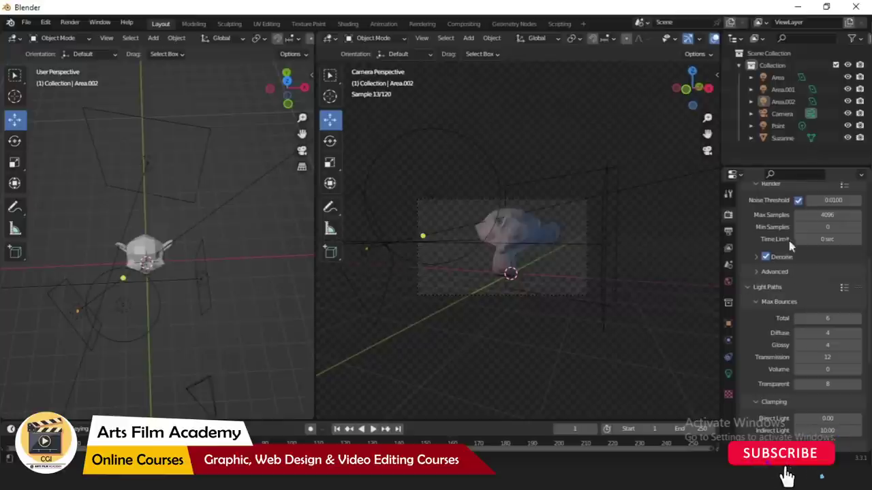
- Show the Film settings for Cycles and toggle the transparent background off and back on
scroll(790, 301, "down", 6)
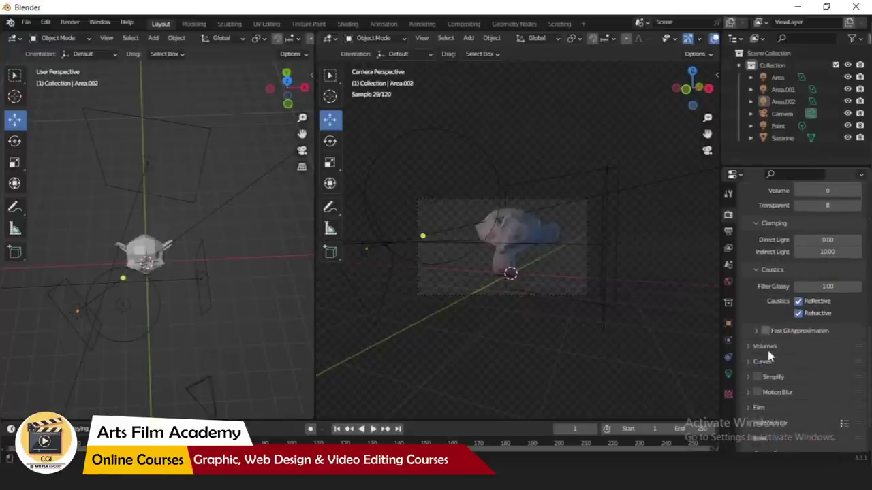
scroll(769, 356, "down", 2)
left_click(776, 368)
scroll(783, 341, "down", 4)
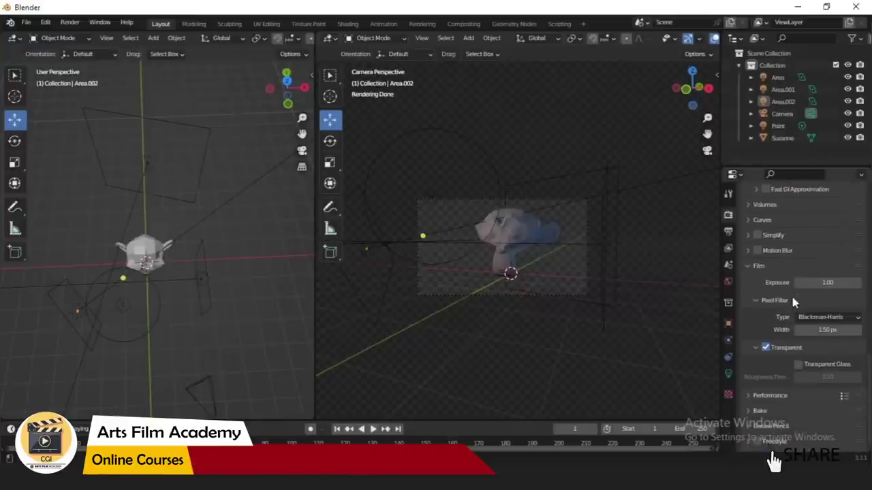
scroll(772, 330, "down", 1)
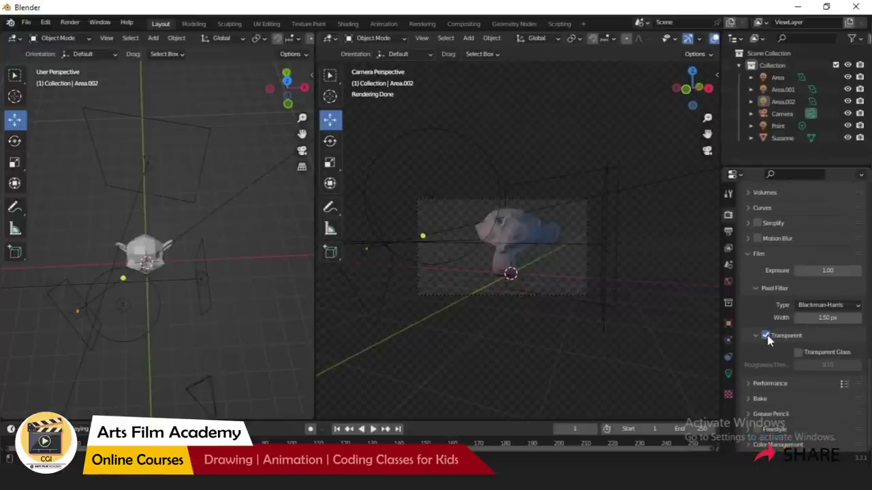
left_click(764, 335)
left_click(764, 335)
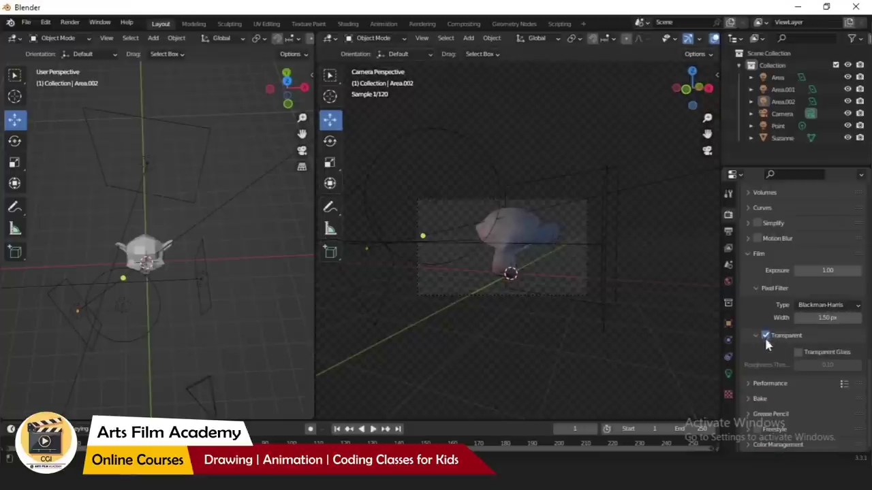
- Collapse the Sampling and Light Paths sections in the Cycles render settings
scroll(800, 270, "up", 15)
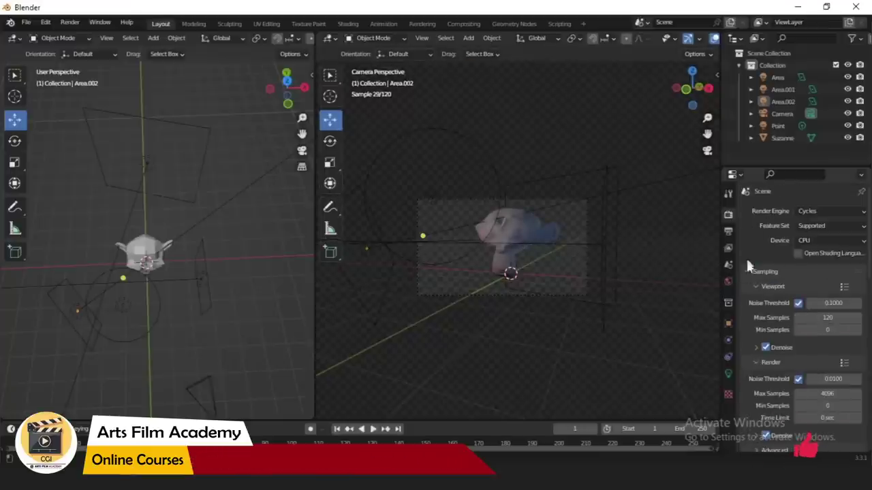
left_click(752, 285)
left_click(748, 272)
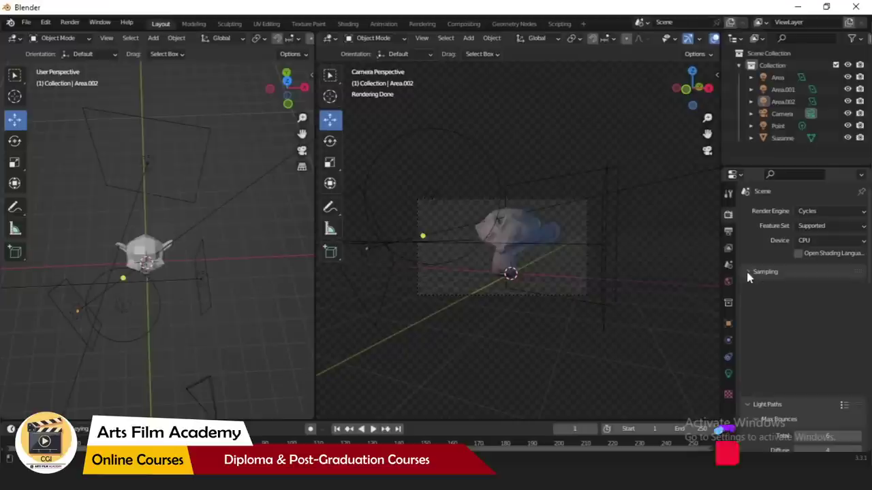
left_click(748, 288)
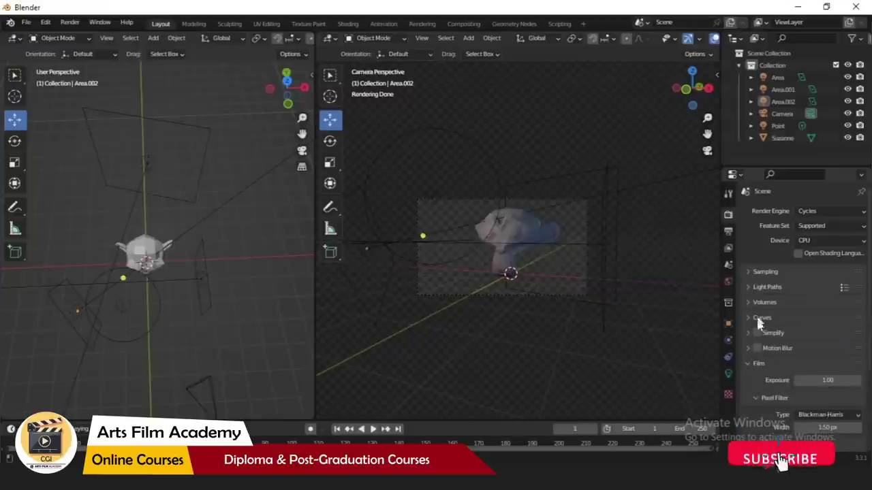
- Collapse the Film settings and switch the render engine from Cycles to Workbench
left_click(747, 362)
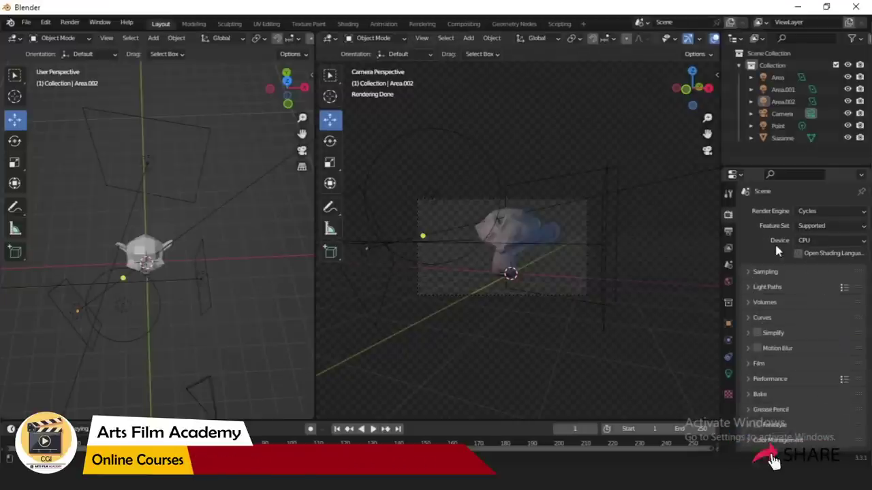
left_click(812, 214)
left_click(815, 217)
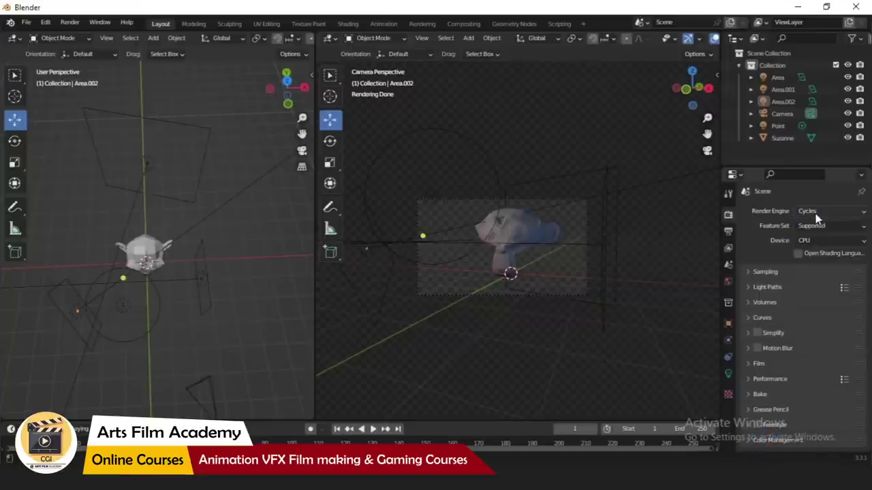
left_click(805, 211)
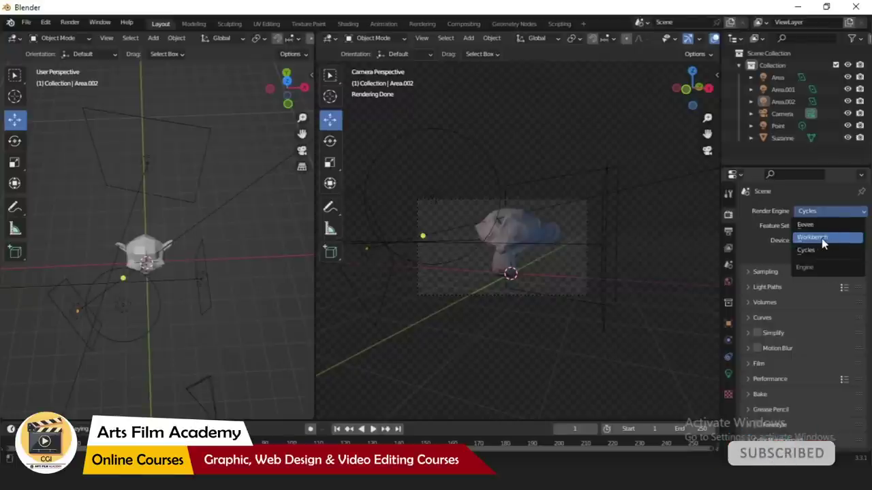
left_click(821, 238)
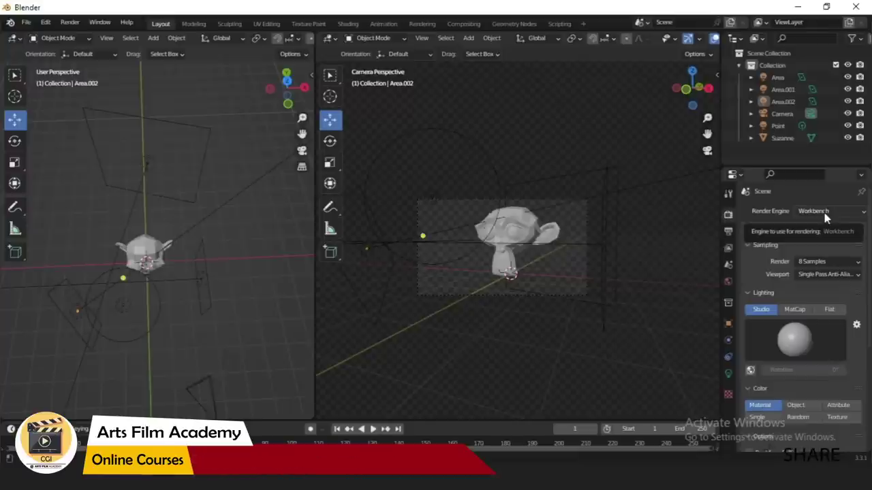
left_click(825, 213)
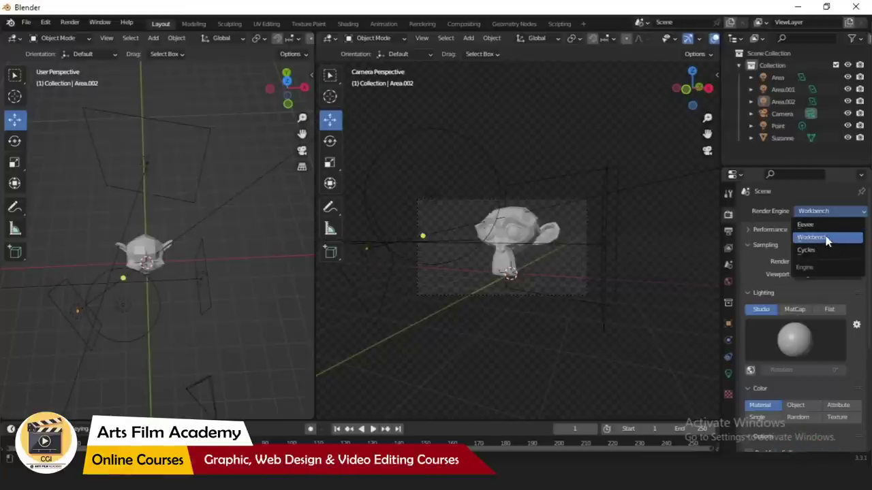
left_click(834, 238)
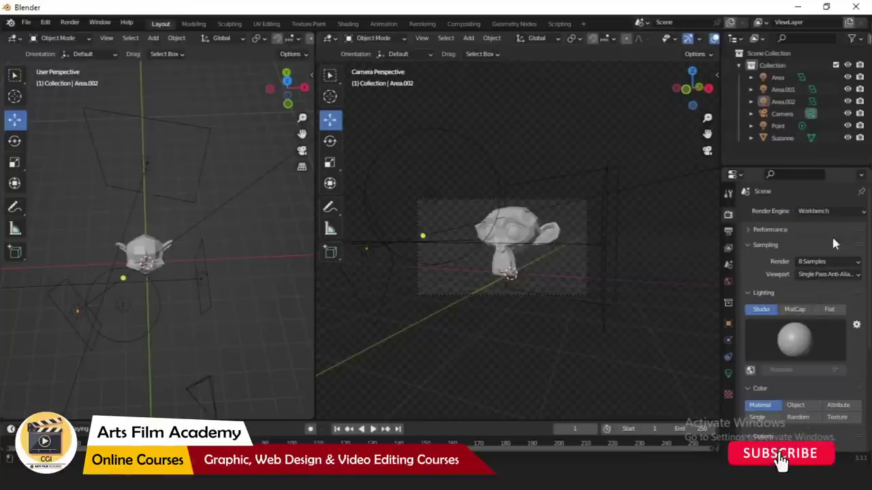
- Set the Workbench lighting to MatCap and apply the matte red matcap to the monkey head
scroll(783, 273, "down", 2)
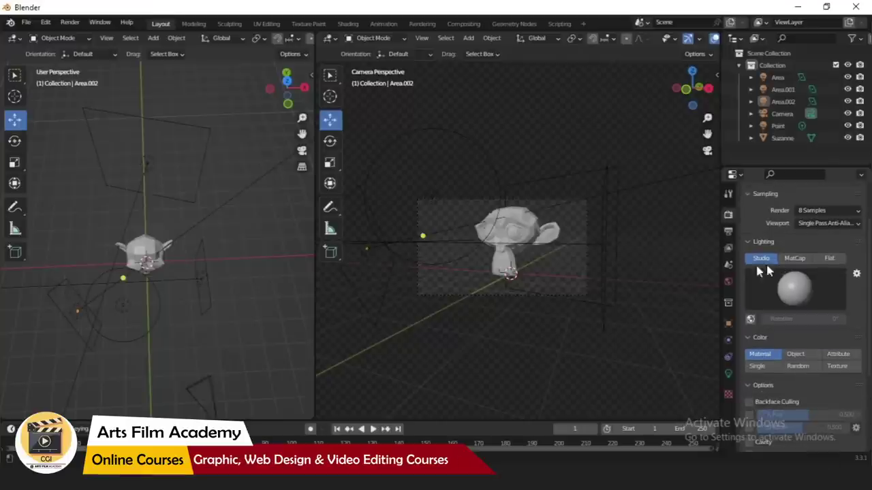
scroll(534, 238, "up", 3)
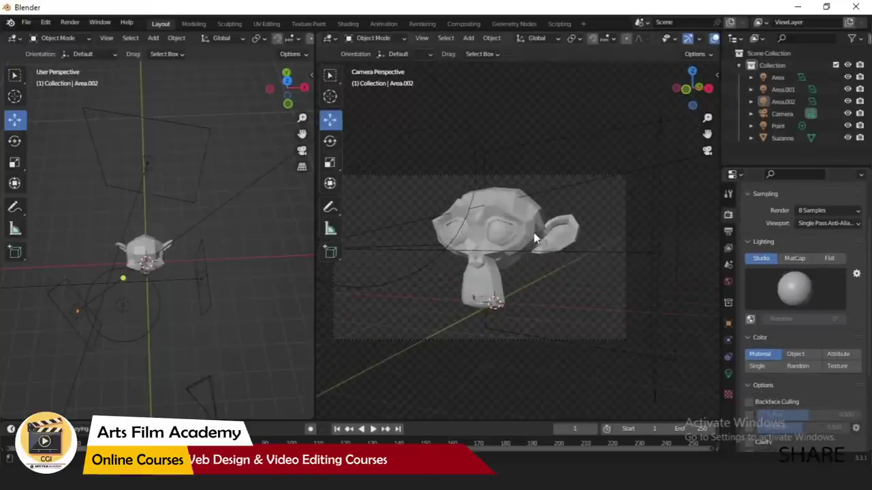
scroll(471, 218, "up", 1)
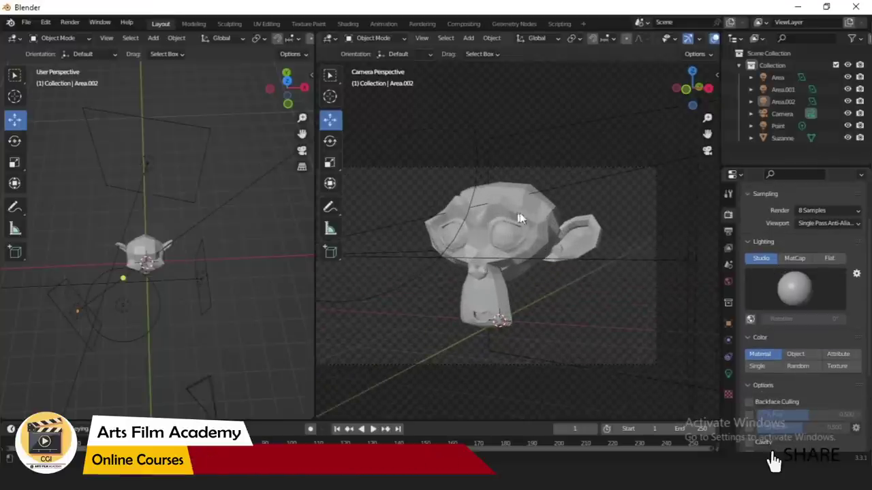
left_click(794, 258)
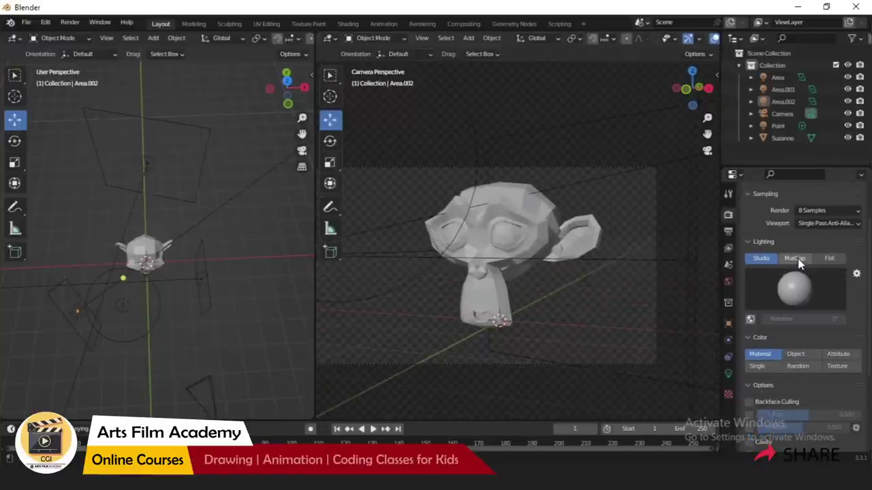
left_click(769, 301)
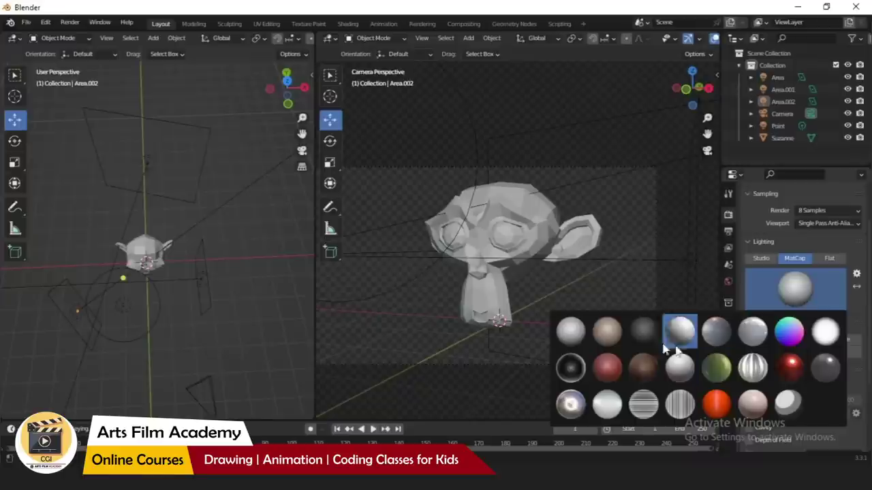
left_click(608, 370)
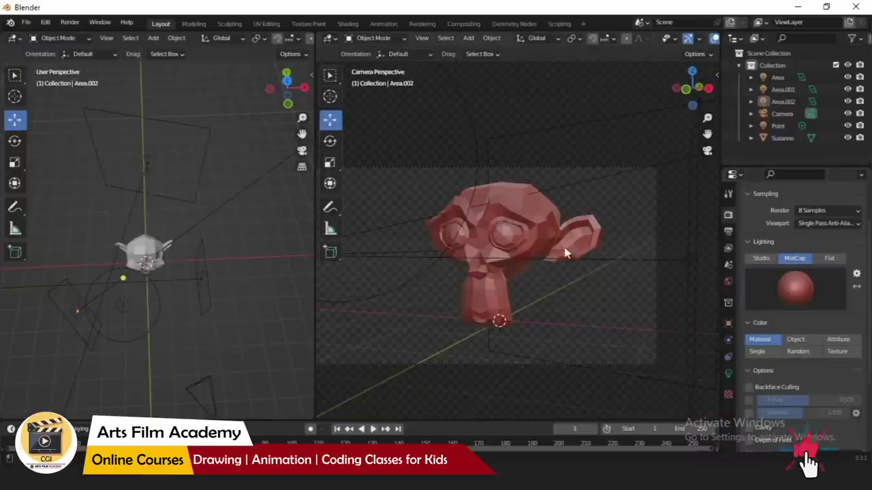
- Try the glossy dark red matcap on the monkey head, and replace it with the first light grey one
left_click(791, 285)
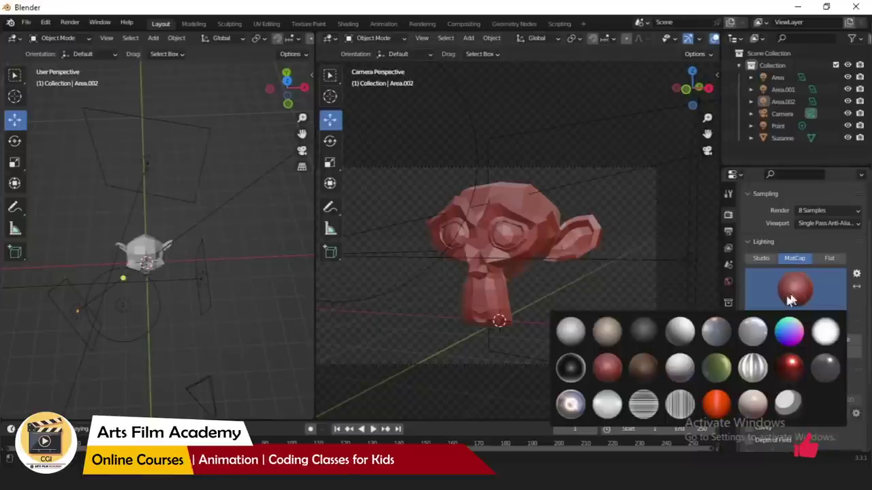
left_click(796, 372)
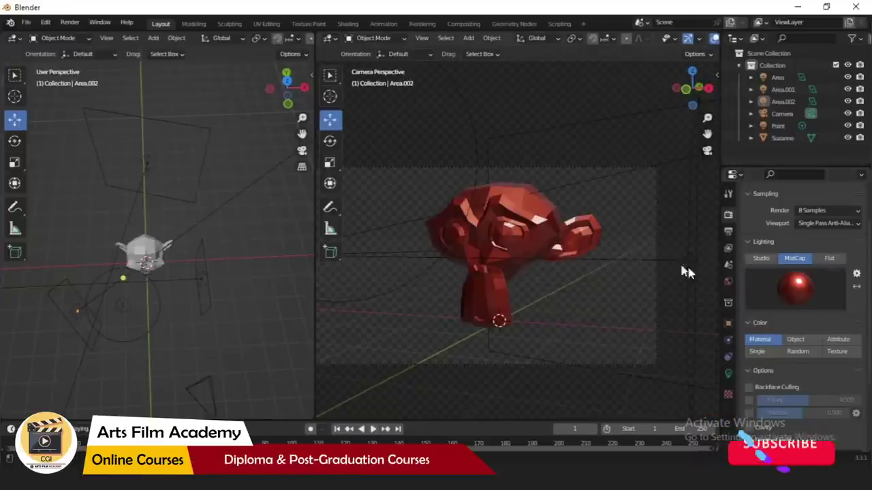
left_click(793, 289)
left_click(572, 332)
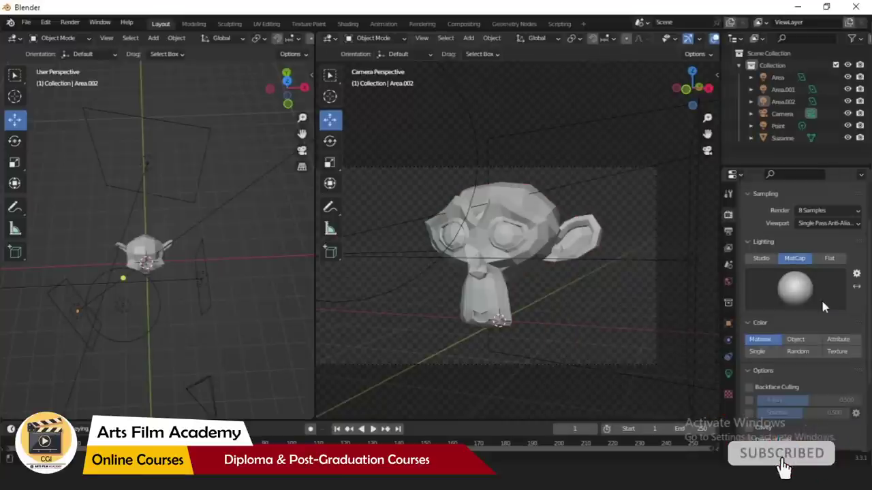
- Switch the render engine from Workbench to Eevee
scroll(810, 222, "up", 2)
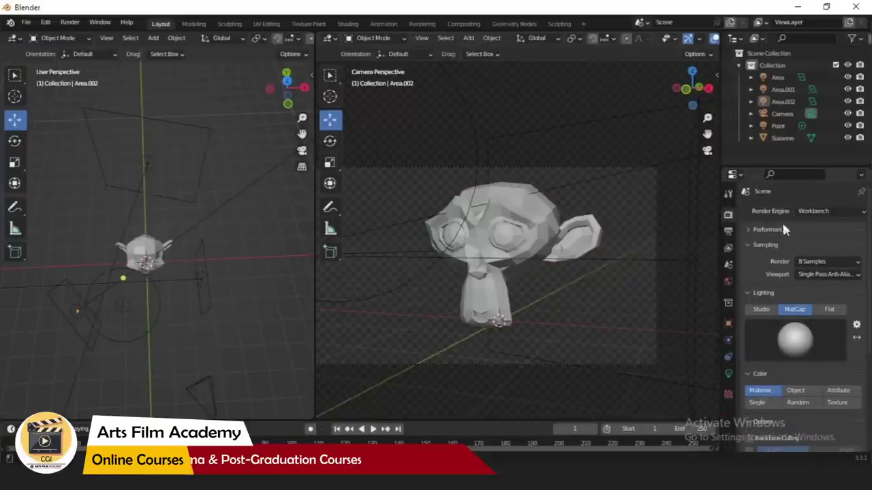
left_click(821, 212)
left_click(817, 226)
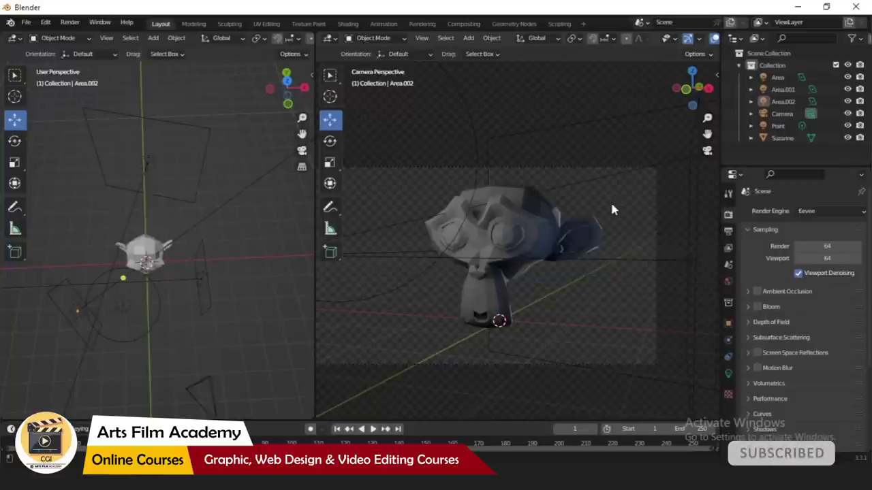
- Open the Shading workspace and create a new material for the monkey head
left_click(347, 24)
scroll(406, 179, "up", 8)
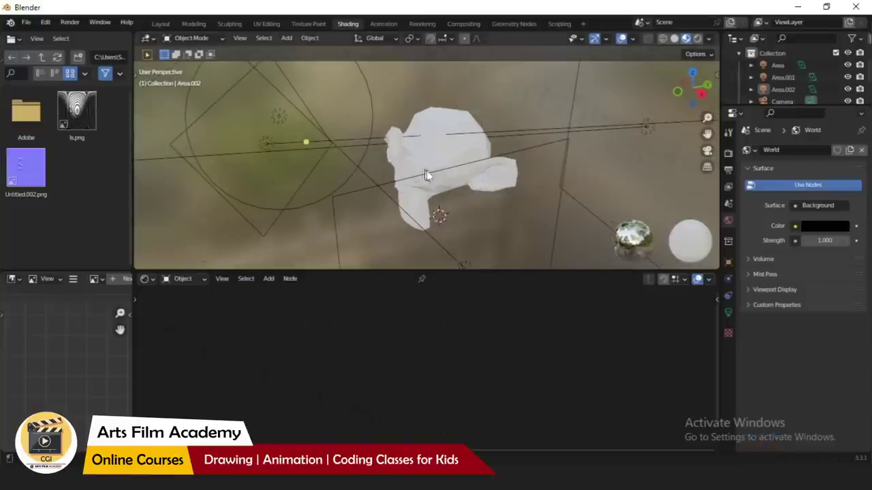
key("KP_1")
middle_click_drag(472, 162, 441, 120)
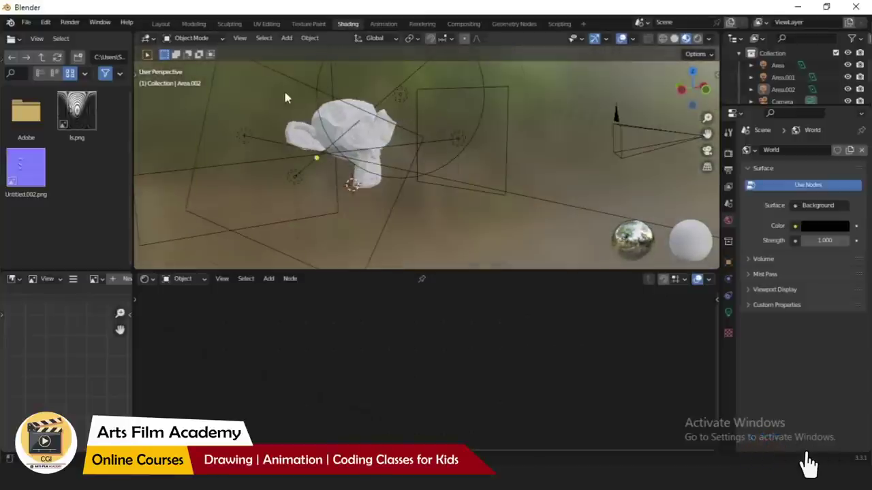
middle_click_drag(286, 89, 383, 227)
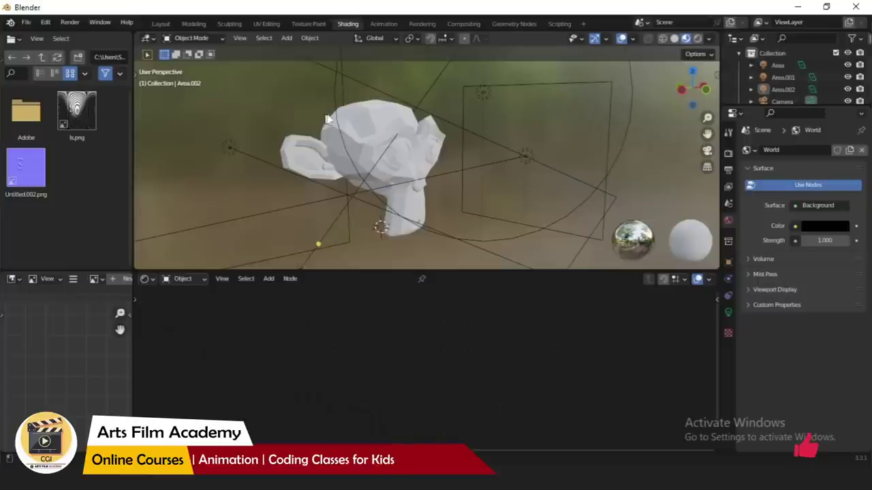
left_click(366, 119)
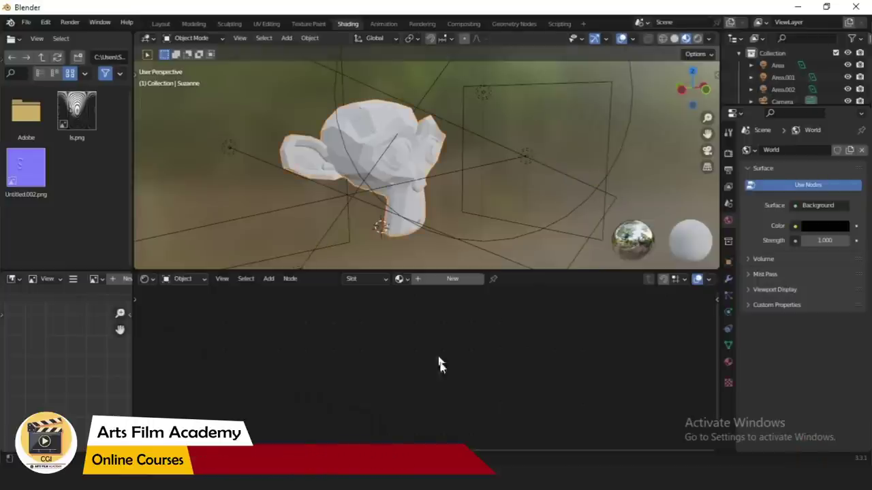
left_click(452, 278)
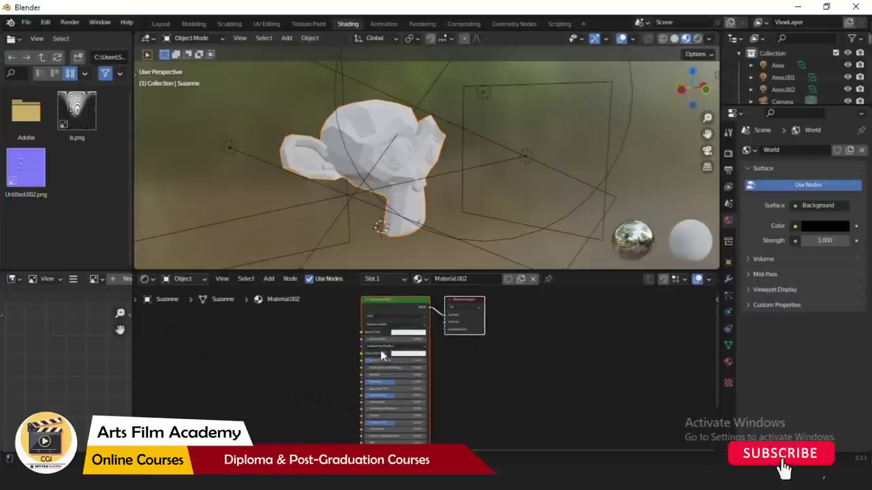
- Raise the Metallic value of the monkey head's Principled BSDF material to 0.130
scroll(301, 335, "up", 2)
scroll(373, 409, "up", 3)
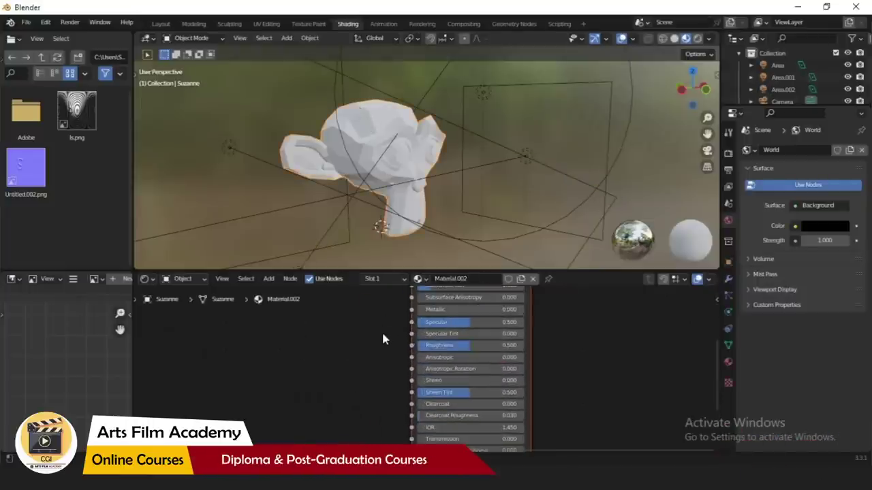
scroll(383, 339, "up", 3)
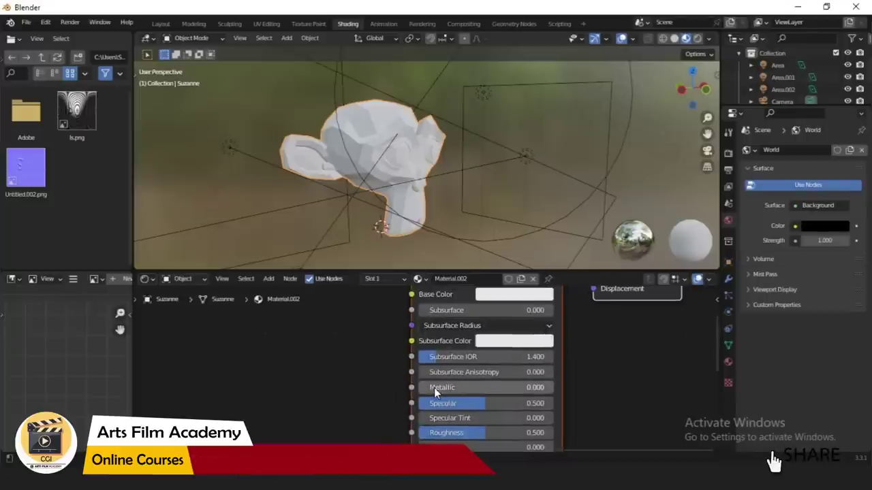
left_click_drag(434, 387, 440, 387)
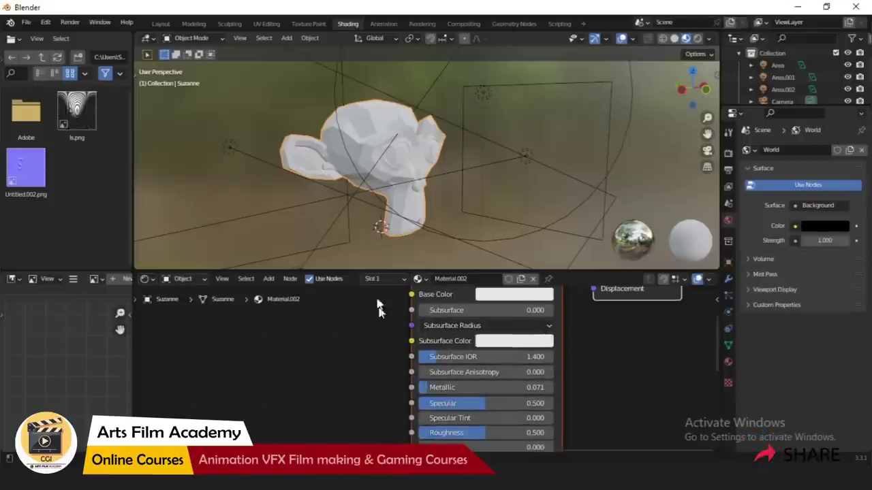
left_click(310, 38)
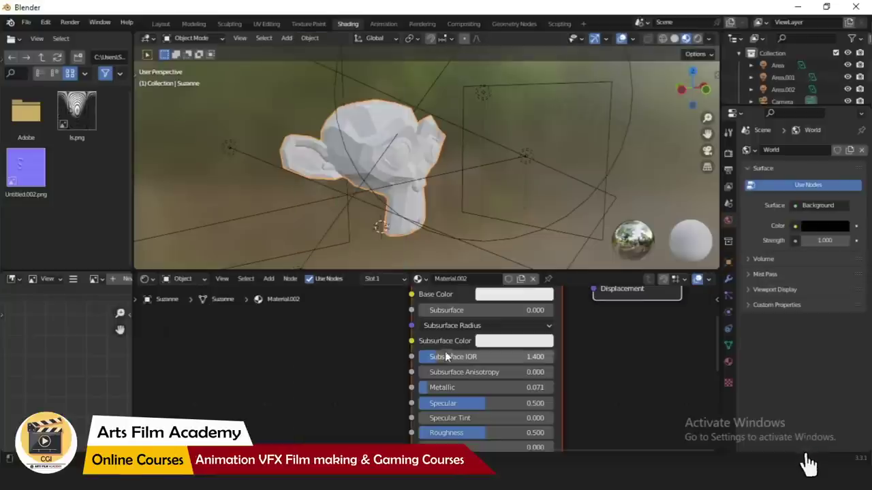
left_click_drag(436, 387, 444, 388)
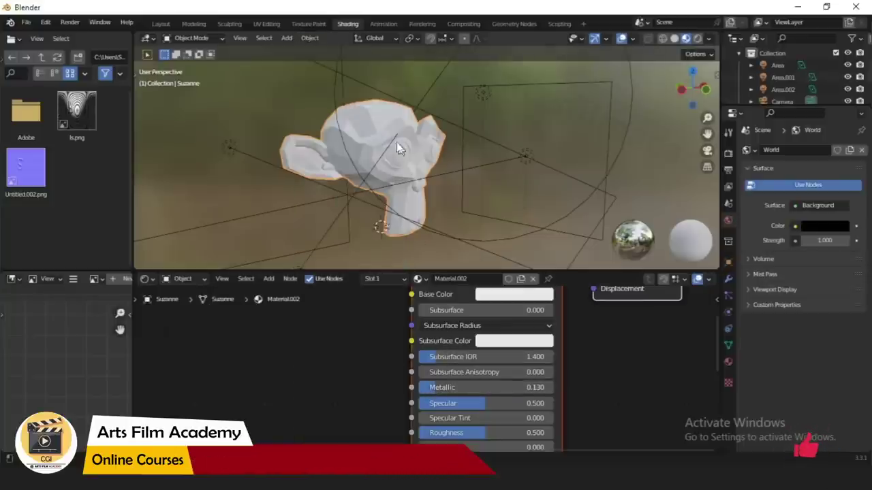
- Apply Shade Smooth to the monkey head
left_click(309, 38)
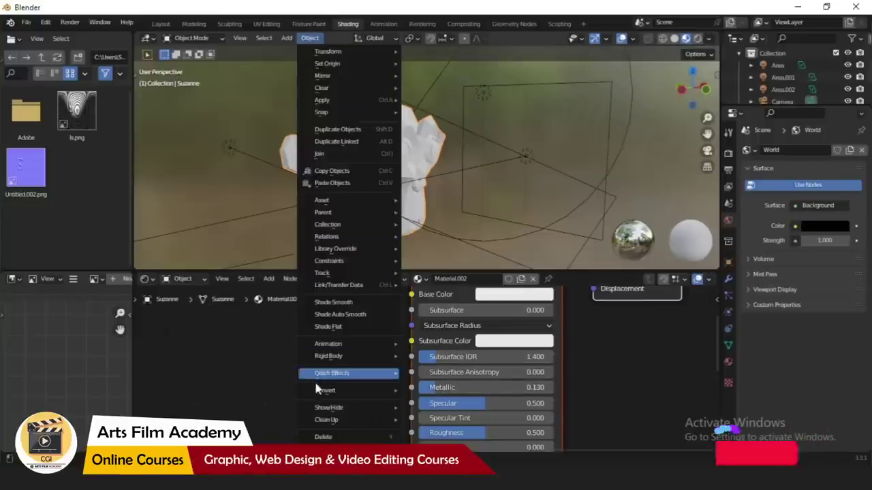
left_click(337, 305)
middle_click_drag(375, 181, 422, 184)
- Lower the Roughness of the monkey head's material to 0.098
scroll(494, 405, "down", 1)
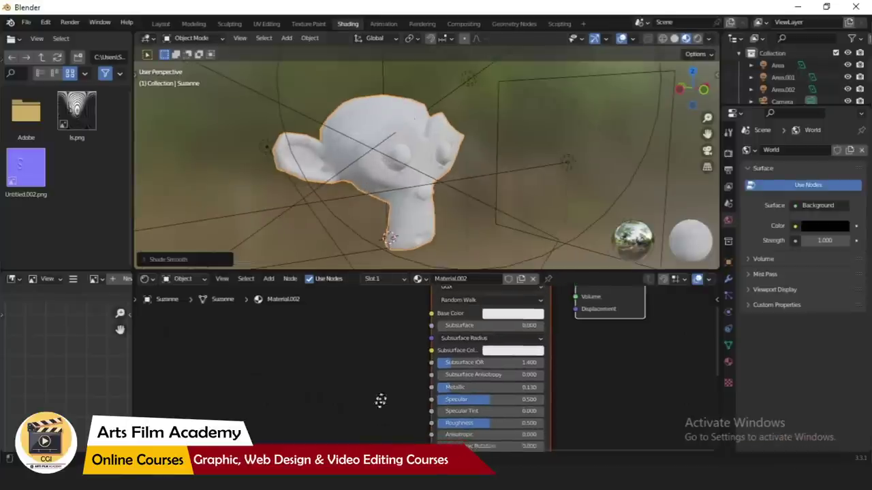
scroll(422, 370, "down", 3, "shift")
scroll(430, 370, "up", 1)
left_click_drag(471, 368, 445, 368)
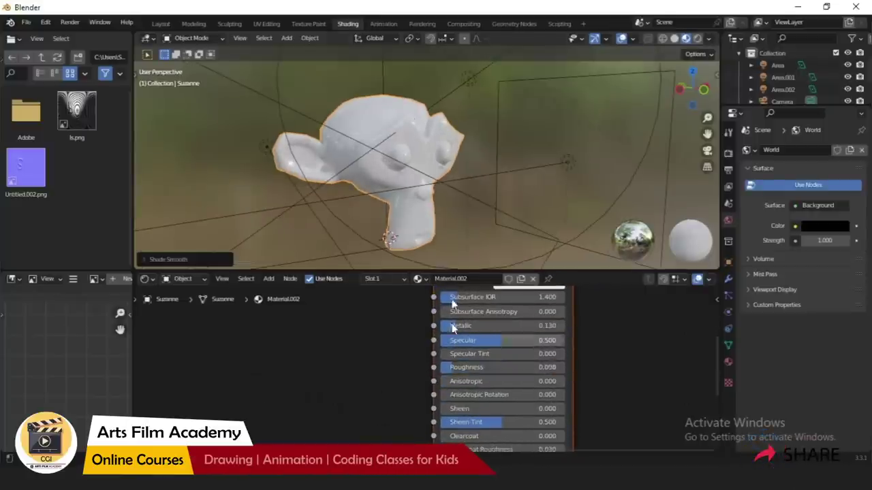
- Raise the Specular value of the monkey head's material to 0.565 and examine its reflections
middle_click_drag(442, 199, 495, 197)
left_click_drag(478, 344, 500, 345)
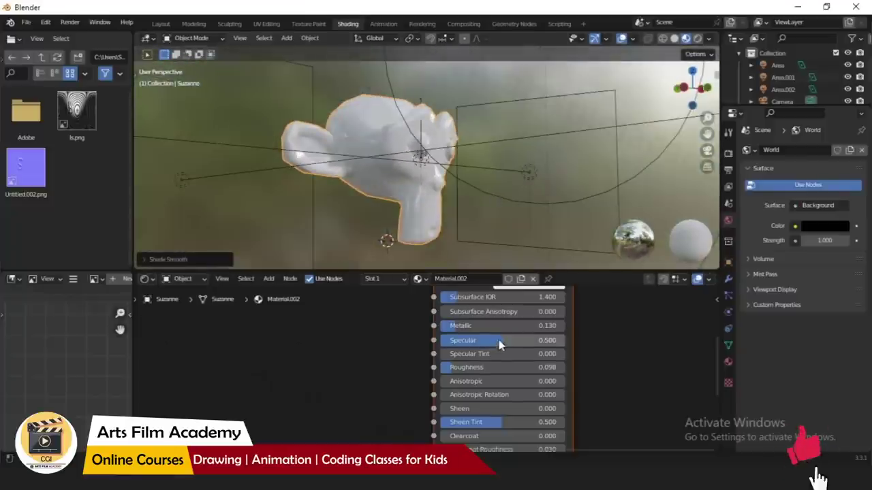
middle_click_drag(454, 211, 356, 177)
middle_click_drag(444, 202, 436, 200)
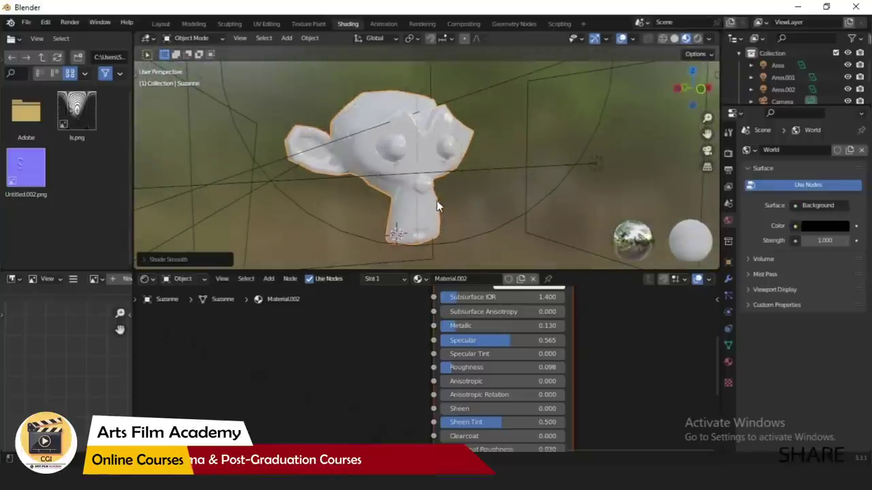
middle_click_drag(340, 161, 407, 146)
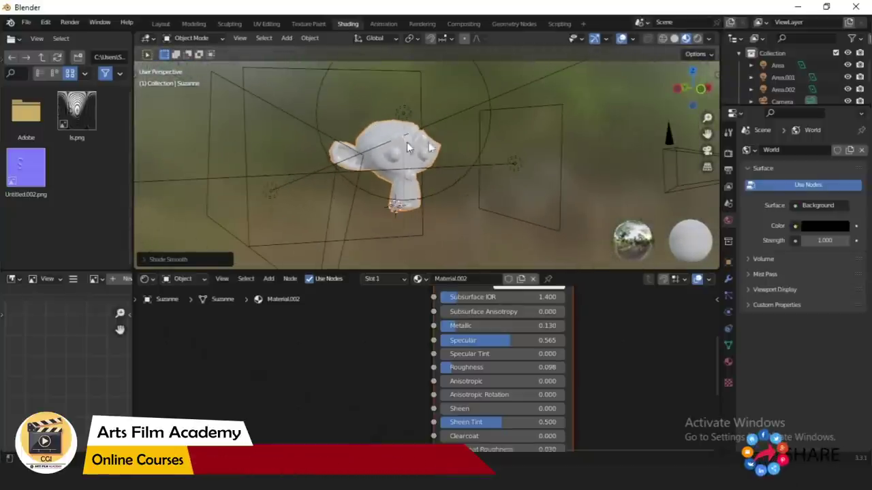
middle_click_drag(590, 143, 308, 162)
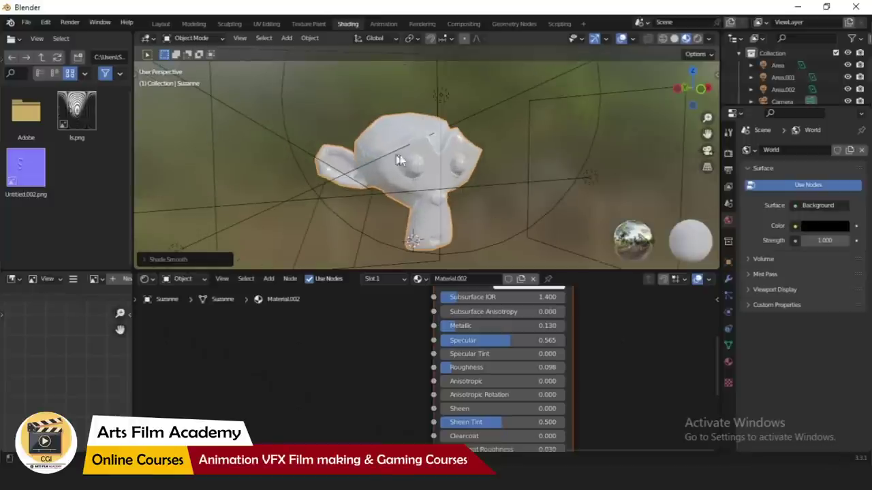
middle_click_drag(432, 181, 406, 207)
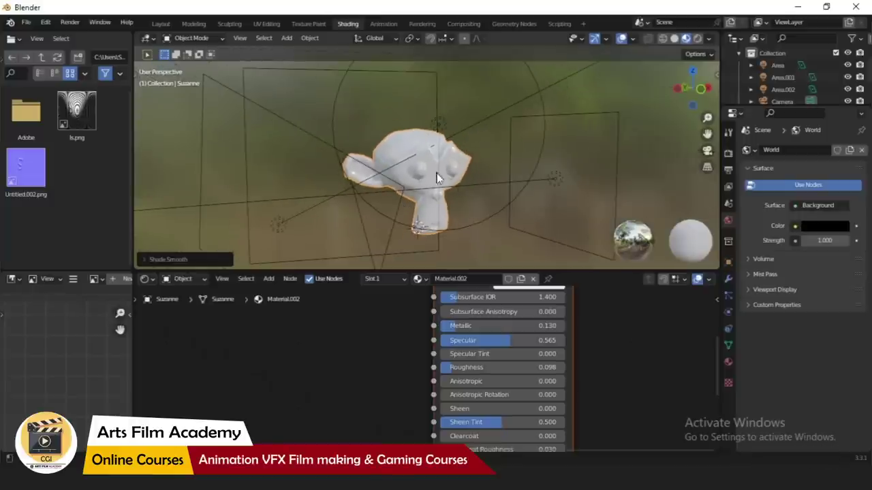
- Render the monkey head with its glossy material from the Shading workspace and close the render window
left_click(199, 27)
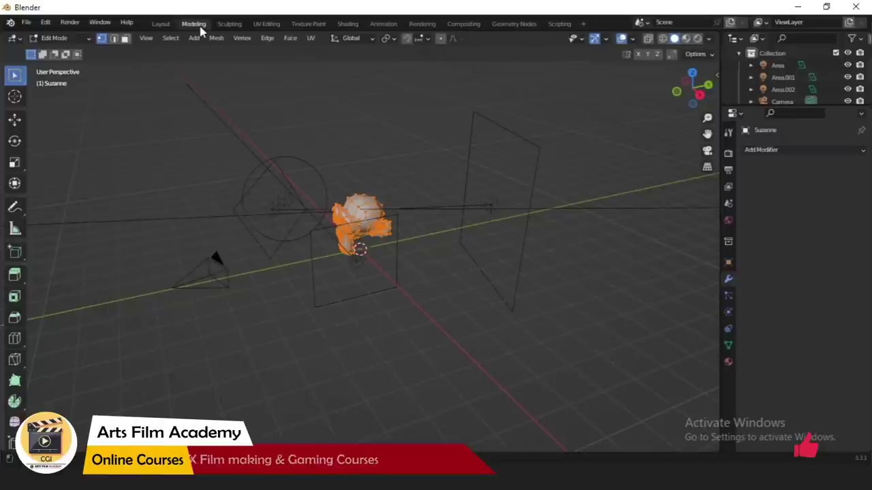
left_click(344, 23)
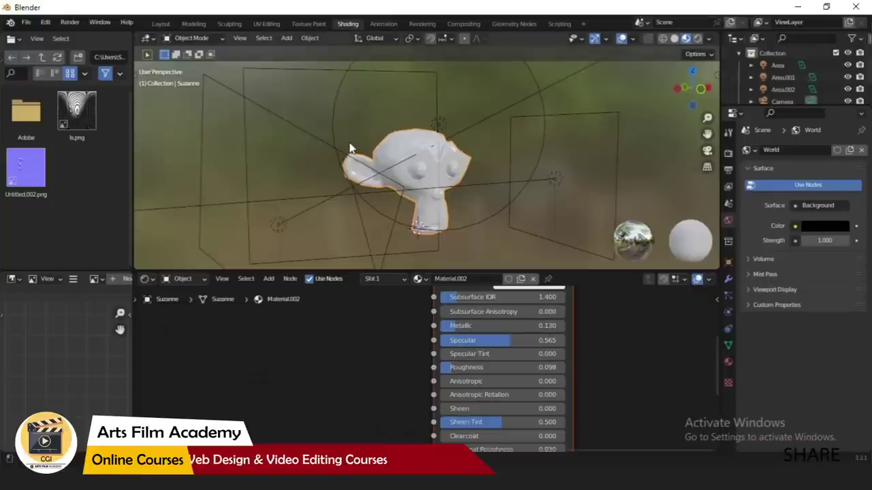
key("F12")
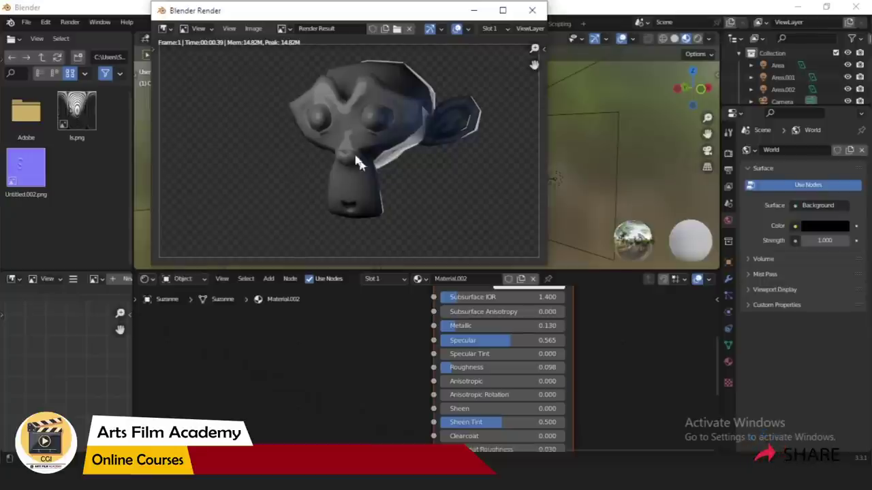
left_click(532, 10)
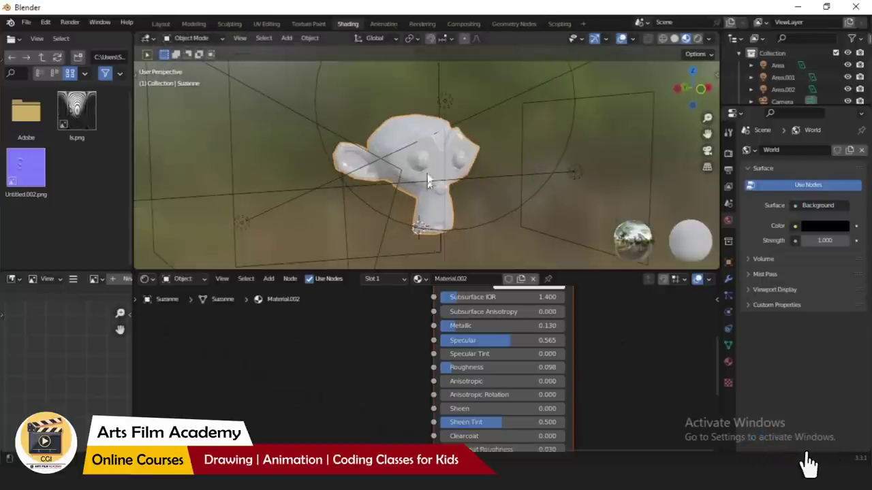
- Examine the monkey head's reflections, the surrounding area lights and the environment lighting settings of the material preview
scroll(453, 187, "down", 3)
scroll(409, 203, "down", 5)
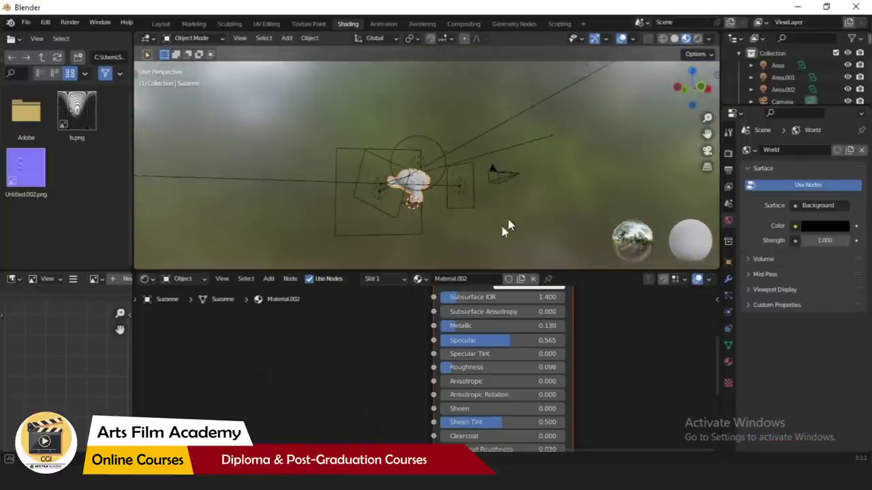
middle_click_drag(506, 228, 500, 238)
scroll(366, 186, "up", 2)
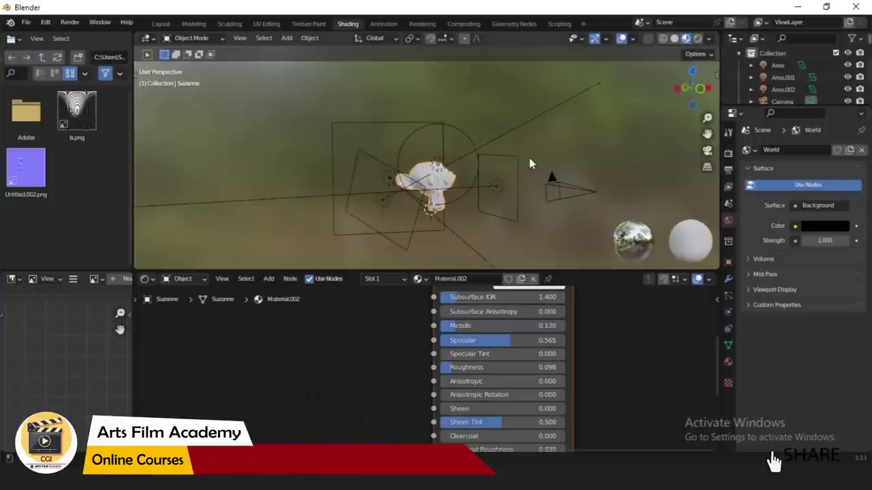
scroll(529, 158, "up", 1)
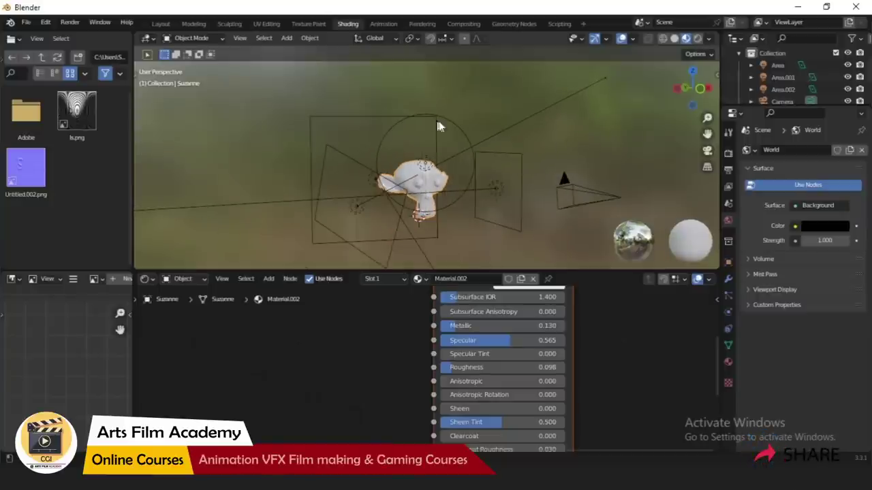
middle_click_drag(516, 168, 261, 111)
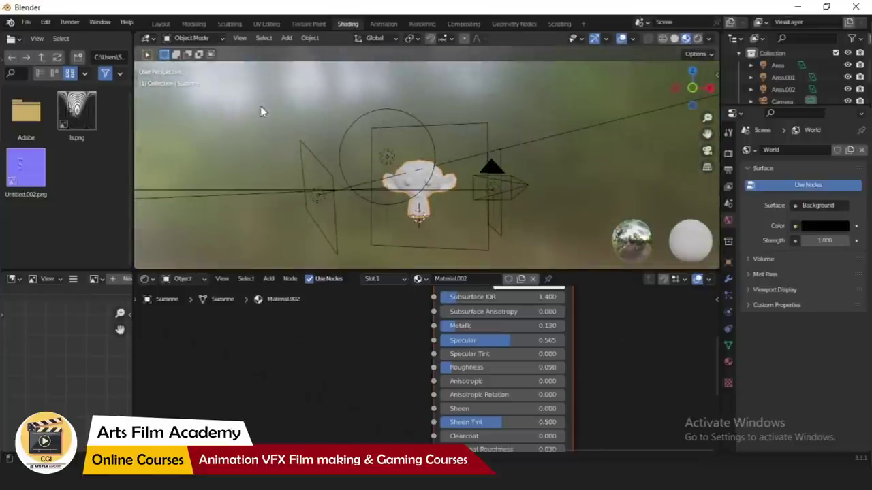
left_click(710, 38)
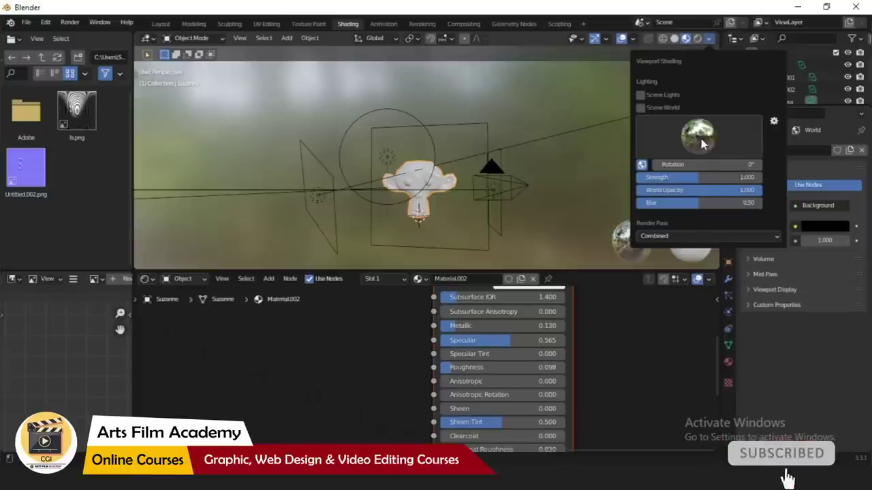
mouse_move(586, 172)
middle_mouse_down()
mouse_move(381, 175)
mouse_move(453, 168)
mouse_move(644, 175)
mouse_move(487, 156)
mouse_move(354, 163)
mouse_move(377, 117)
mouse_move(454, 117)
mouse_move(520, 127)
mouse_move(581, 161)
mouse_move(574, 209)
mouse_move(456, 182)
mouse_move(311, 171)
mouse_move(540, 189)
mouse_move(391, 185)
mouse_move(477, 195)
mouse_move(517, 181)
mouse_move(493, 185)
middle_mouse_up()
scroll(402, 195, "up", 5)
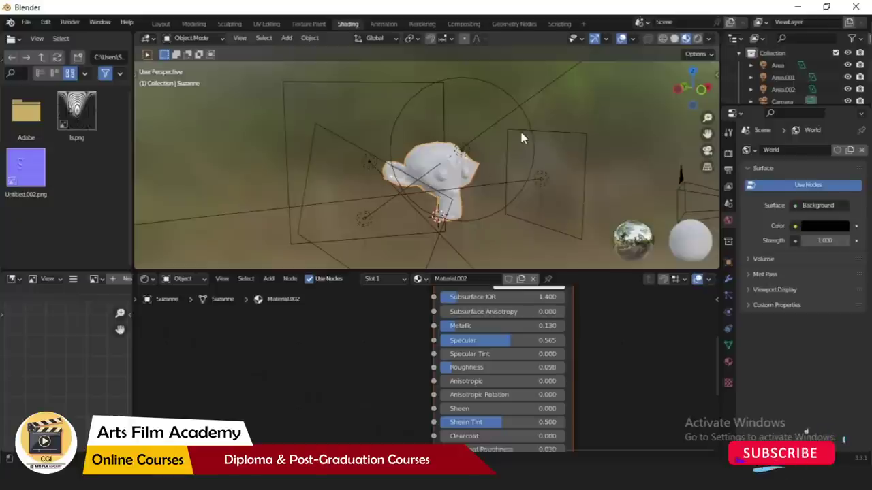
middle_click_drag(521, 139, 521, 139)
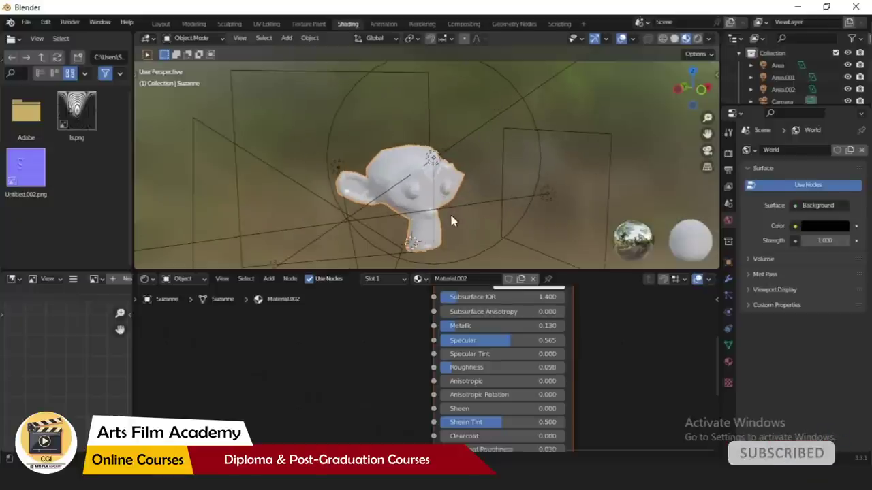
mouse_move(453, 220)
middle_mouse_down()
mouse_move(477, 164)
mouse_move(440, 217)
middle_mouse_up()
middle_click_drag(475, 105, 467, 109)
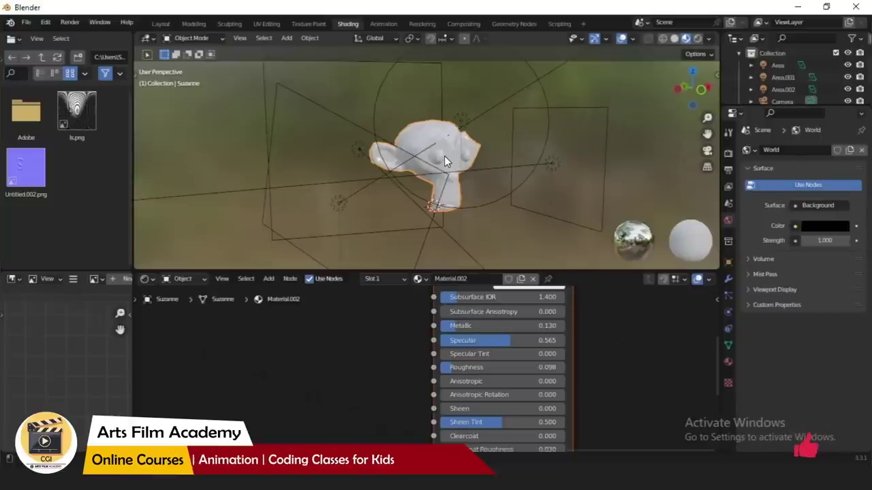
scroll(429, 152, "up", 2)
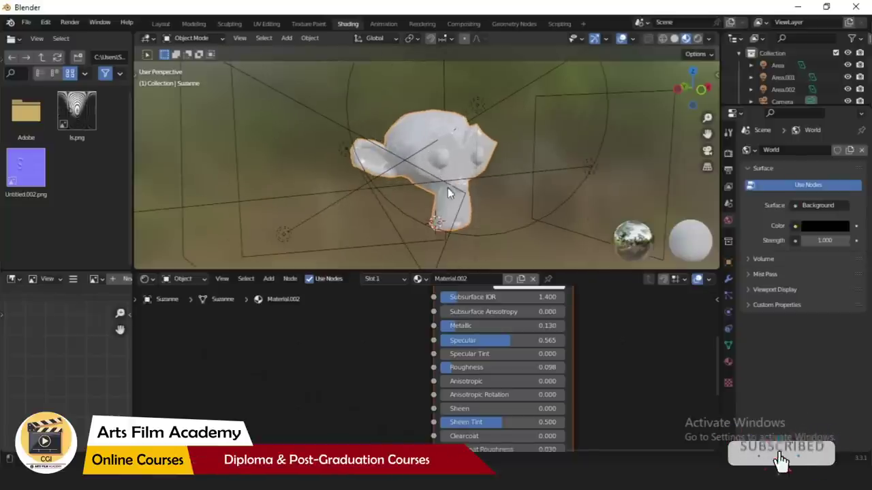
mouse_move(447, 187)
middle_mouse_down()
mouse_move(345, 178)
mouse_move(437, 178)
mouse_move(317, 181)
mouse_move(315, 159)
mouse_move(269, 173)
mouse_move(475, 189)
mouse_move(409, 193)
mouse_move(459, 192)
middle_mouse_up()
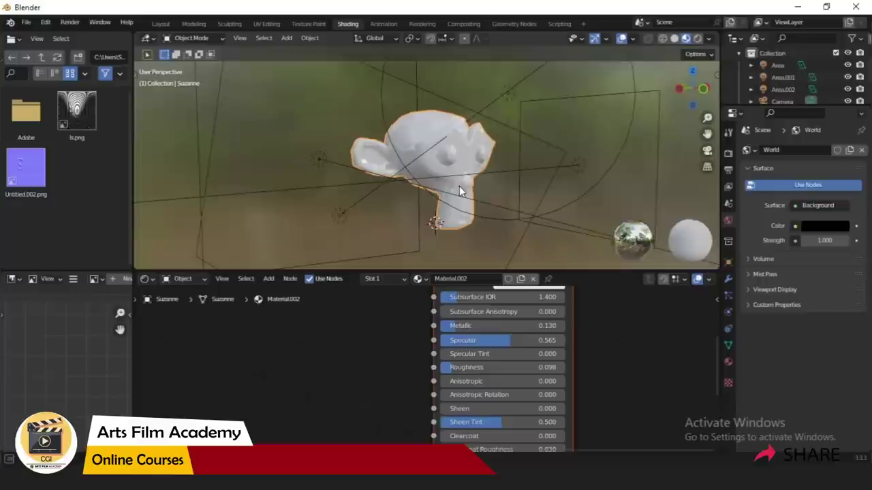
- Try the warm interior HDRI as the material preview environment and inspect the monkey head under it
left_click(709, 38)
left_click(696, 136)
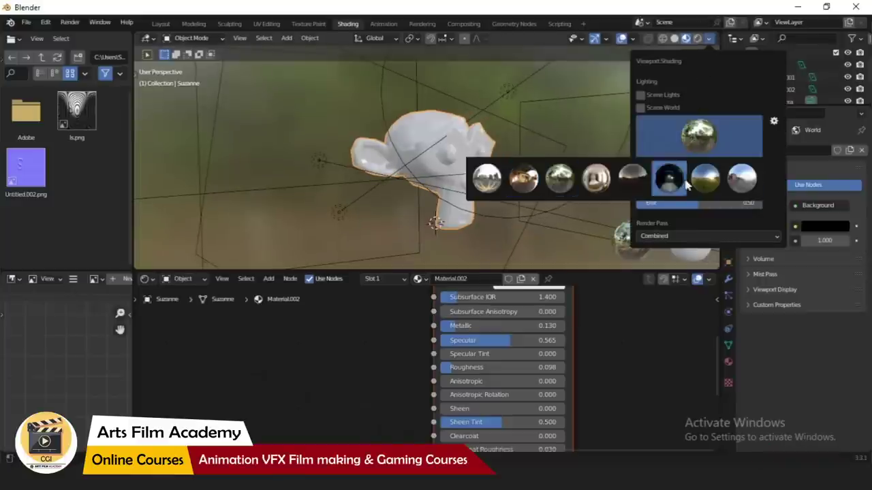
left_click(522, 178)
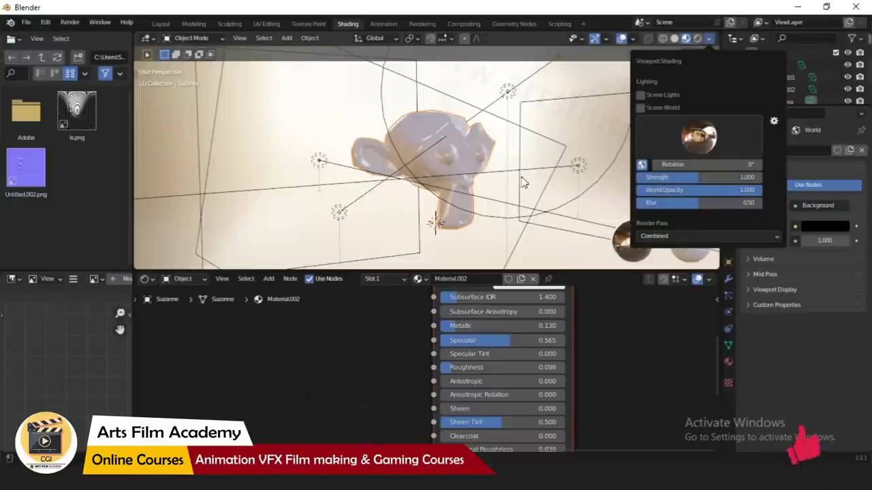
mouse_move(579, 176)
middle_mouse_down()
mouse_move(394, 173)
mouse_move(613, 174)
middle_mouse_up()
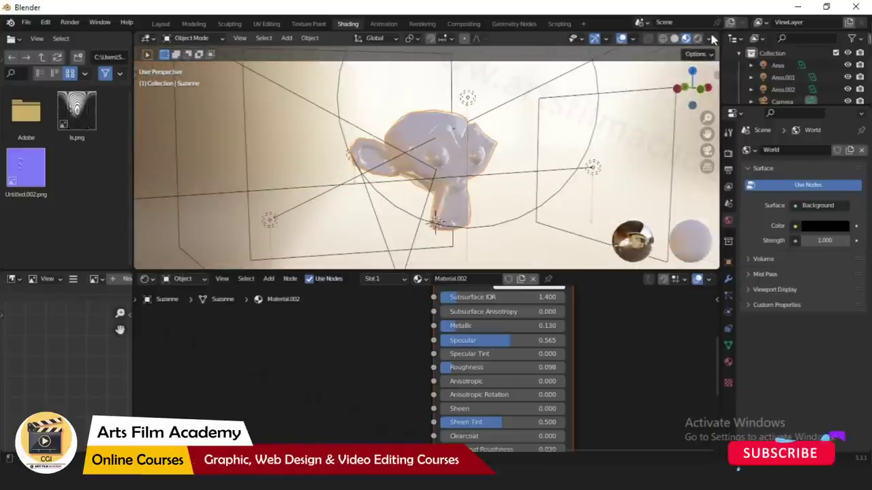
- Try the bright seaside HDRI as the preview environment and examine how it reflects on the monkey head
left_click(708, 38)
left_click(698, 138)
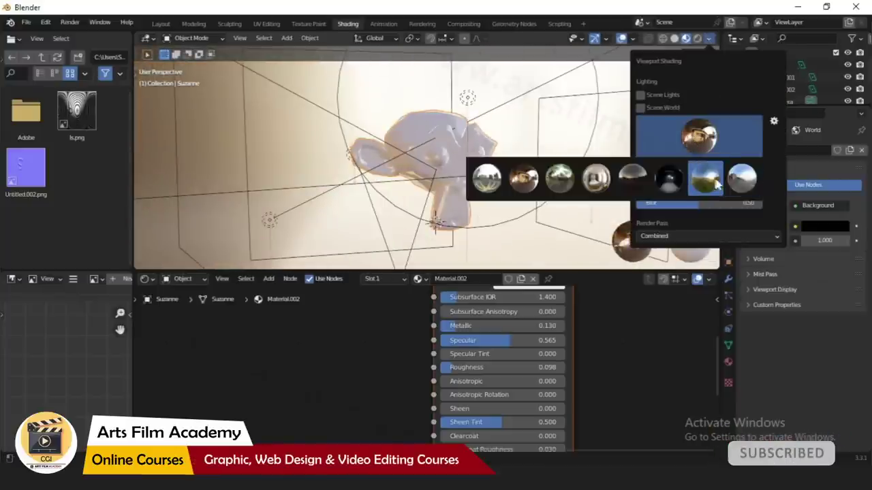
left_click(741, 179)
middle_click_drag(547, 179, 561, 192)
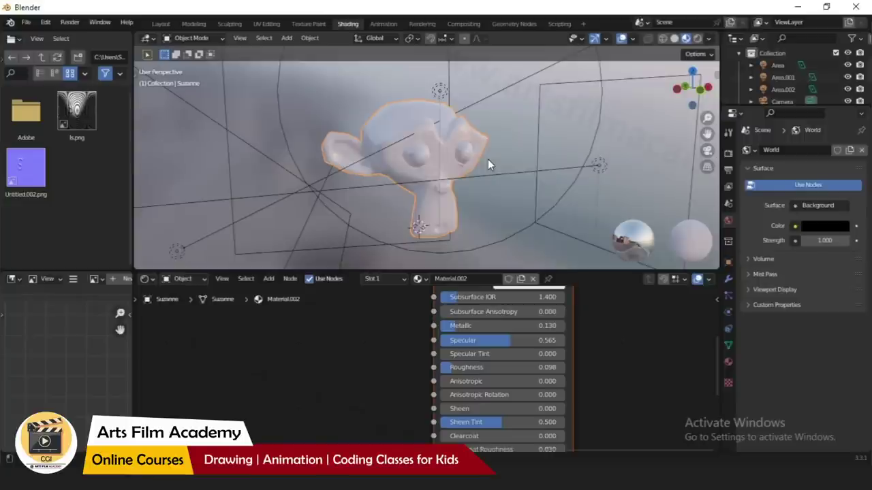
middle_click_drag(484, 193, 466, 193)
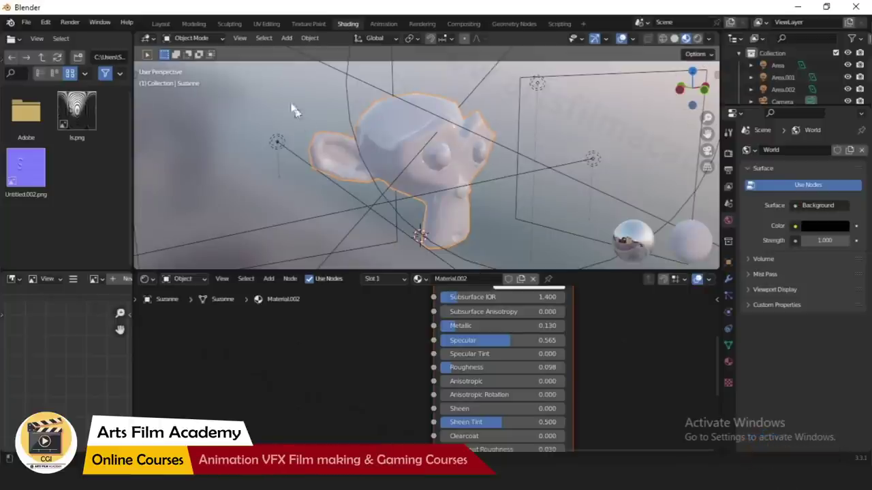
mouse_move(524, 203)
middle_mouse_down()
mouse_move(501, 204)
mouse_move(513, 210)
middle_mouse_up()
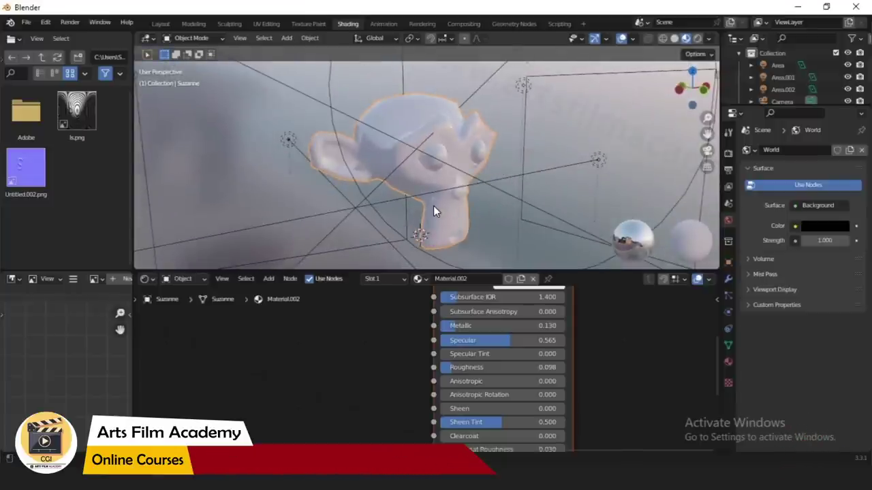
- Set the preview environment's Strength to 1.121 and its Blur to 0.00, and inspect the sharpened background around the head
left_click(709, 38)
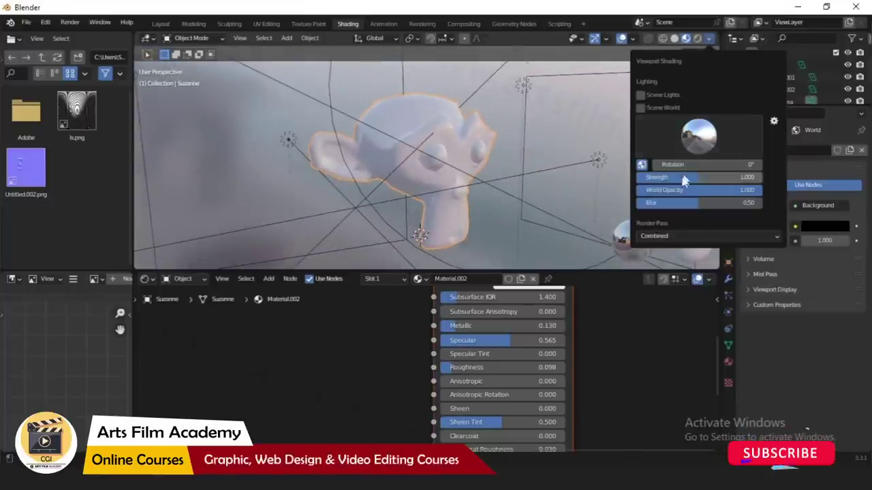
mouse_move(687, 182)
left_mouse_down()
mouse_move(659, 183)
mouse_move(708, 183)
mouse_move(652, 203)
left_mouse_up()
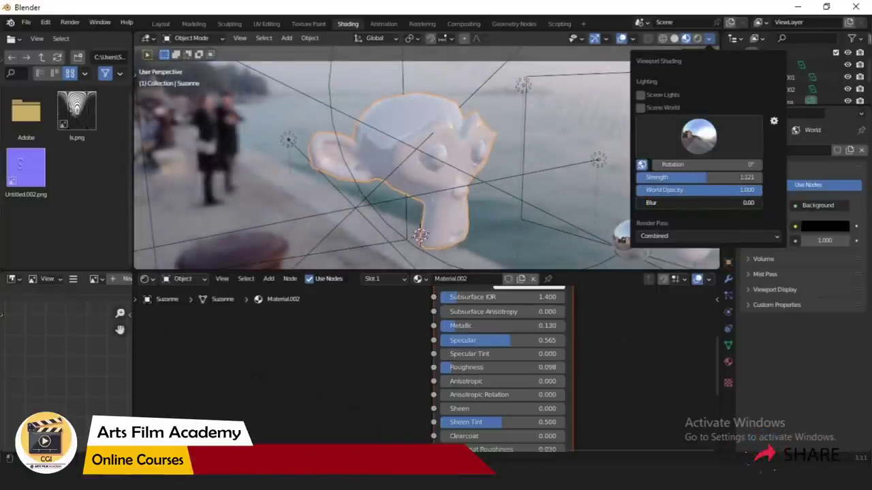
mouse_move(476, 198)
middle_mouse_down()
mouse_move(324, 182)
mouse_move(686, 200)
mouse_move(443, 195)
mouse_move(498, 189)
mouse_move(311, 150)
middle_mouse_up()
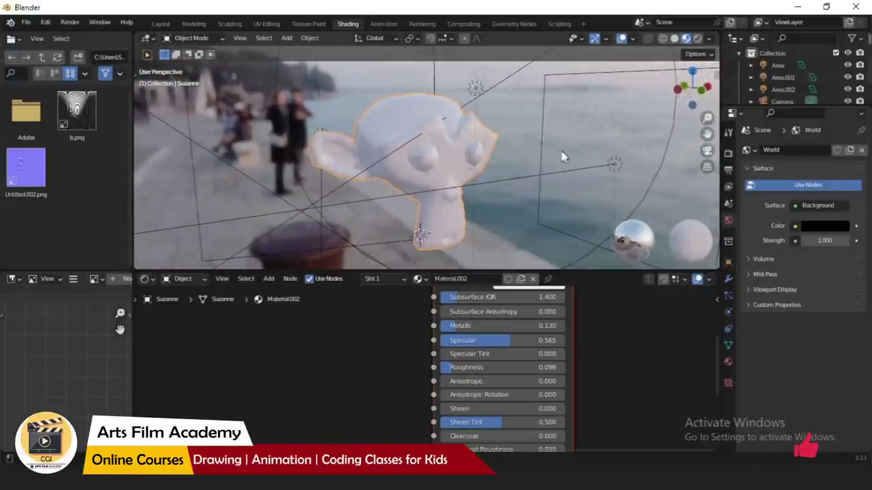
mouse_move(564, 156)
middle_mouse_down()
mouse_move(579, 158)
mouse_move(573, 153)
middle_mouse_up()
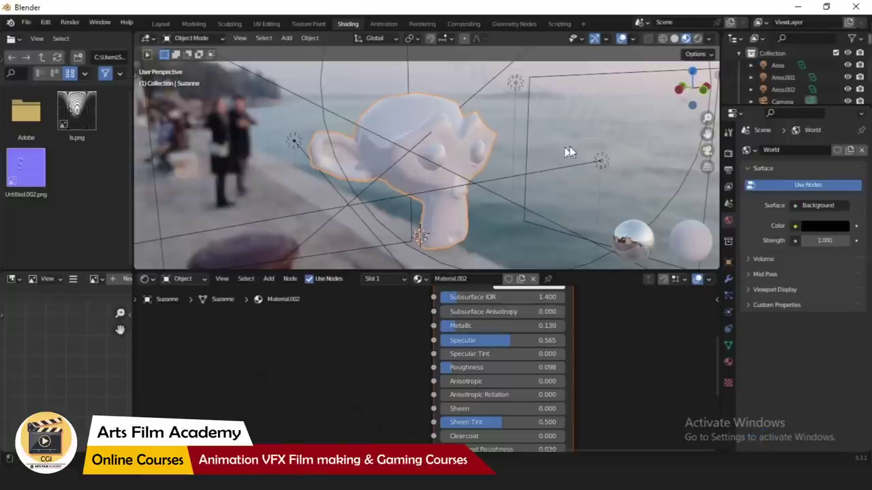
middle_click_drag(569, 146, 459, 132)
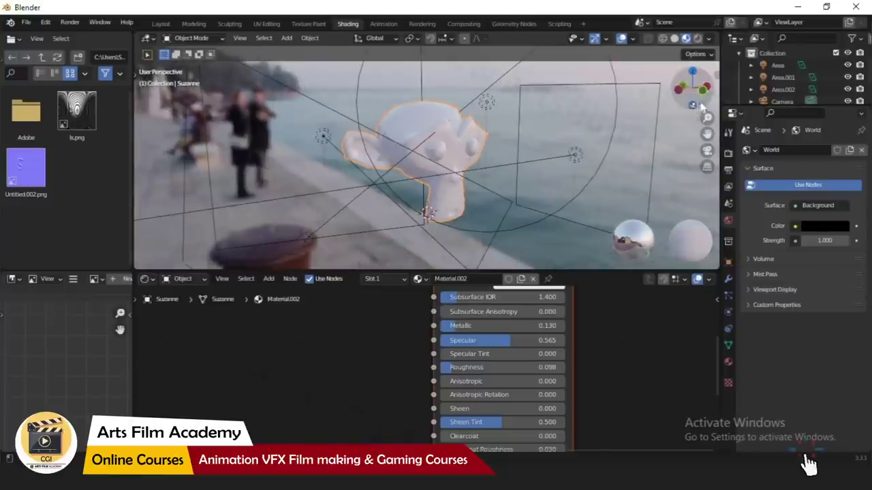
- Try the forest HDRI as the preview environment and inspect the monkey head against it
left_click(709, 38)
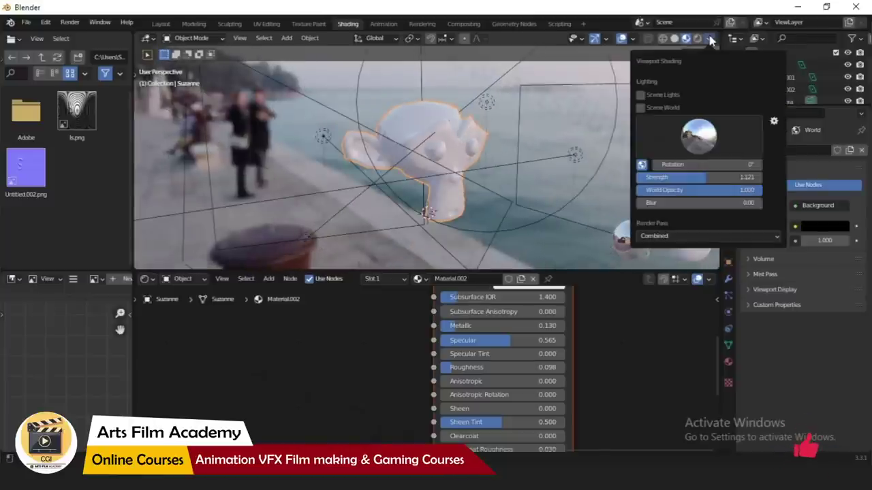
left_click(686, 139)
left_click(559, 178)
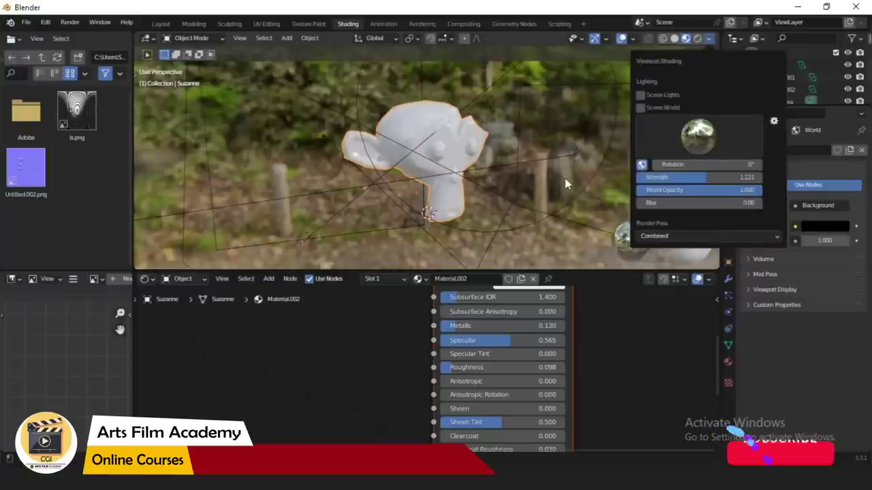
mouse_move(531, 191)
middle_mouse_down()
mouse_move(459, 205)
mouse_move(359, 204)
mouse_move(477, 205)
middle_mouse_up()
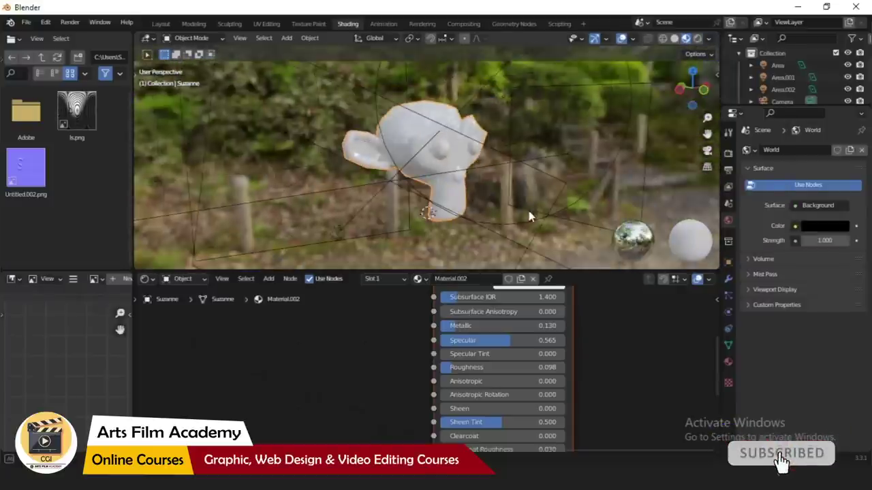
- Set the material preview environment to the dark sunset HDRI and inspect the highlights on the monkey head
left_click(709, 38)
left_click(691, 139)
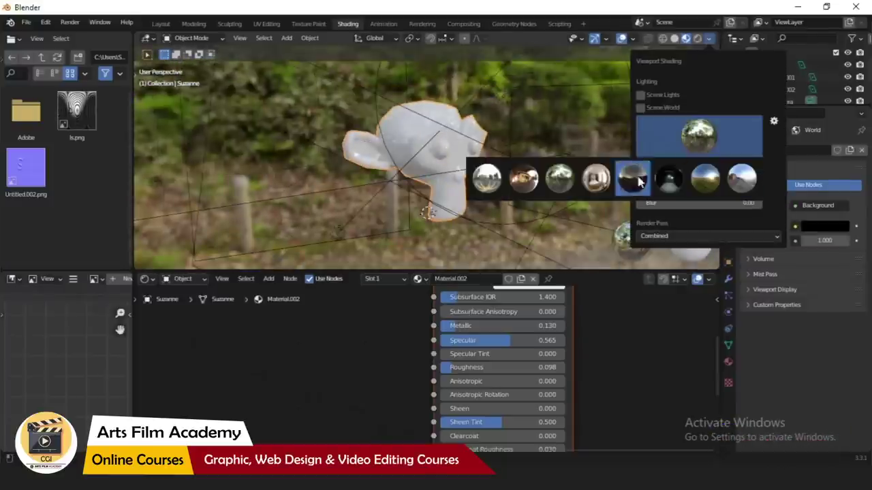
left_click(632, 179)
middle_click_drag(541, 201, 514, 165)
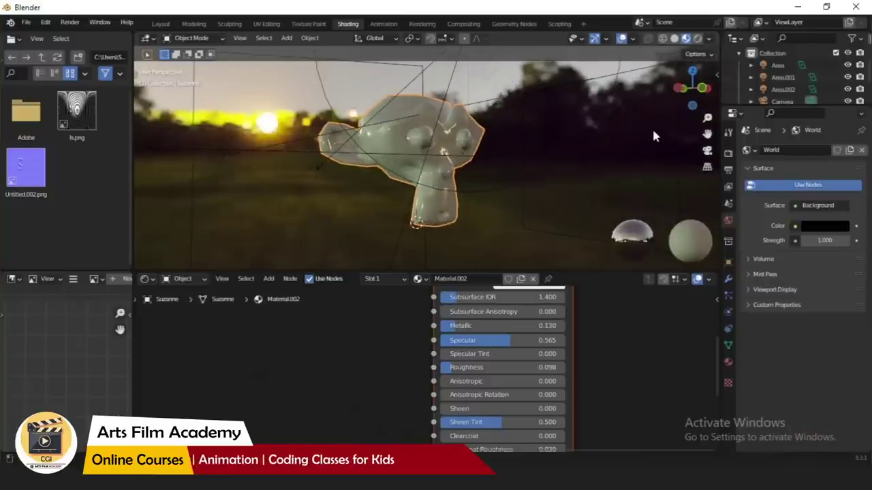
- Render the monkey head to compare it with the sunset preview, close the render, and return to the Layout workspace
key("F12")
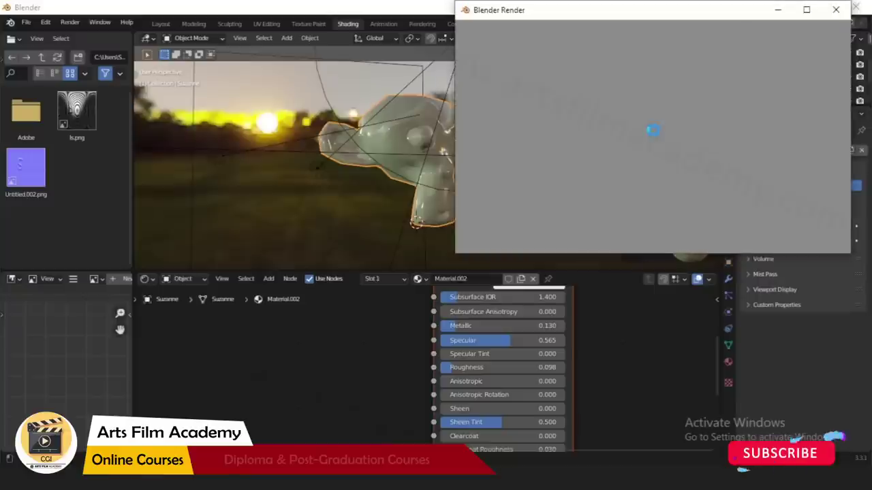
left_click(836, 10)
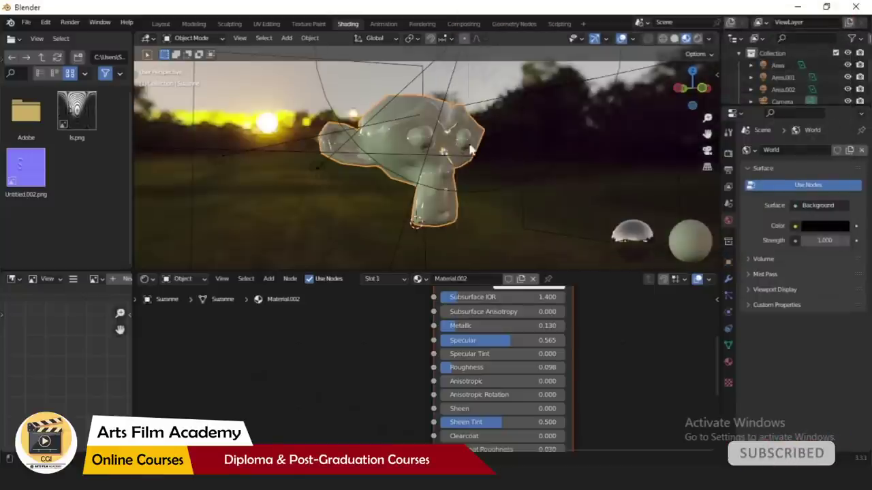
middle_click_drag(470, 150, 365, 175)
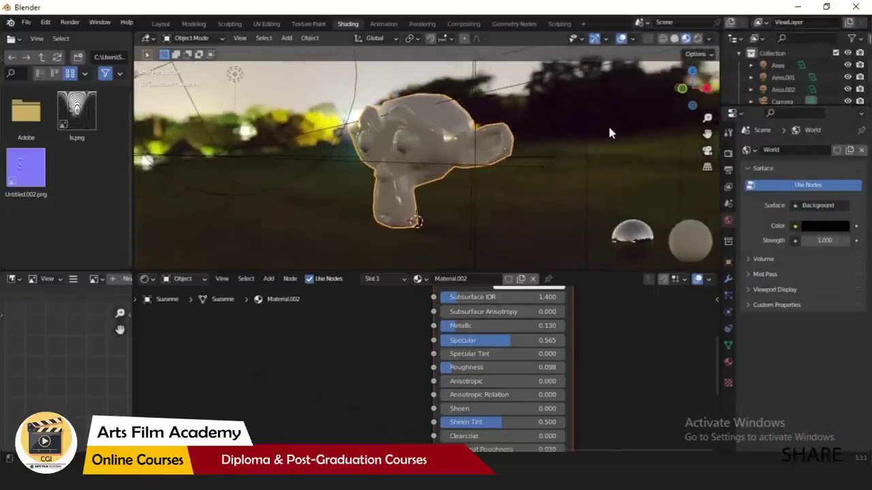
left_click(161, 24)
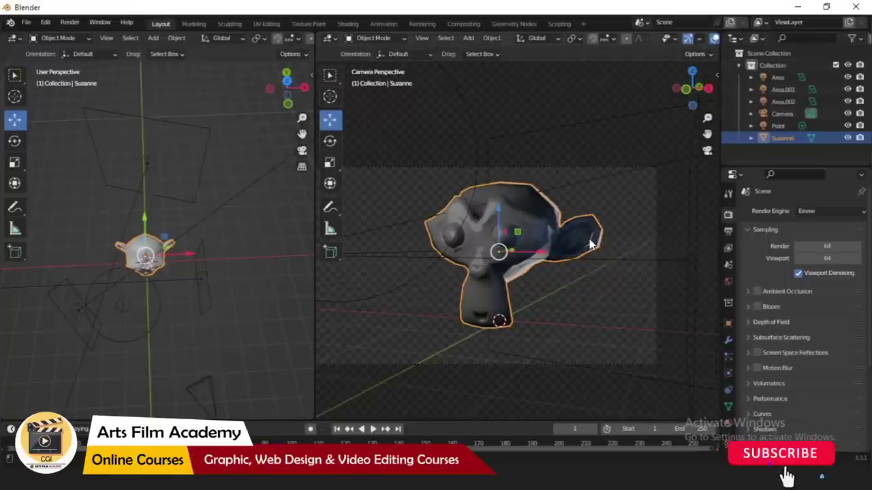
- Assign an Environment Texture to the World background's Color
key("ctrl+space")
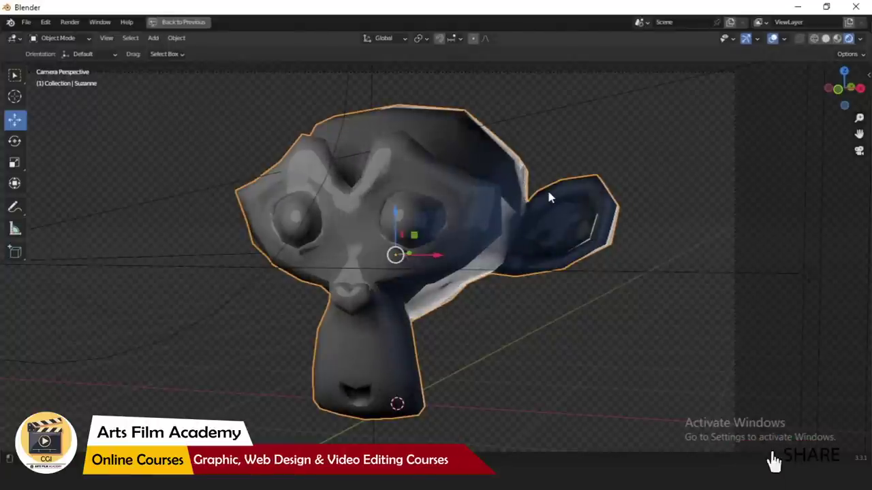
key("ctrl+space")
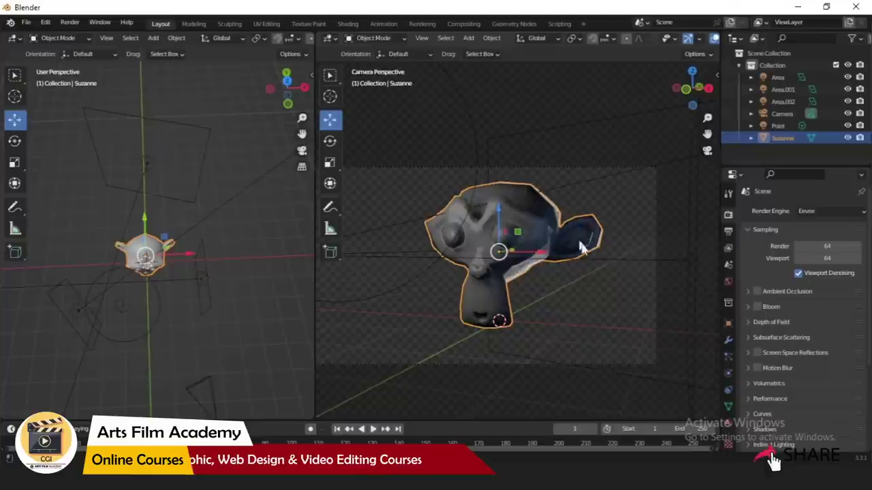
left_click(728, 283)
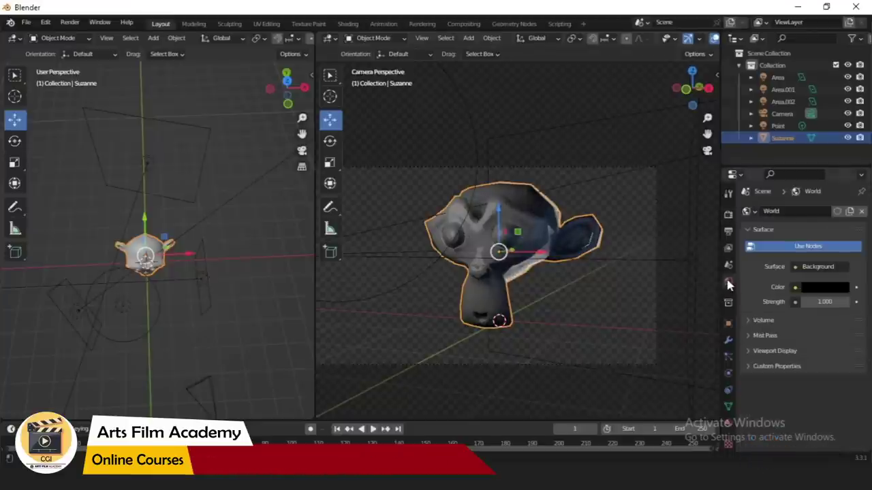
left_click(794, 288)
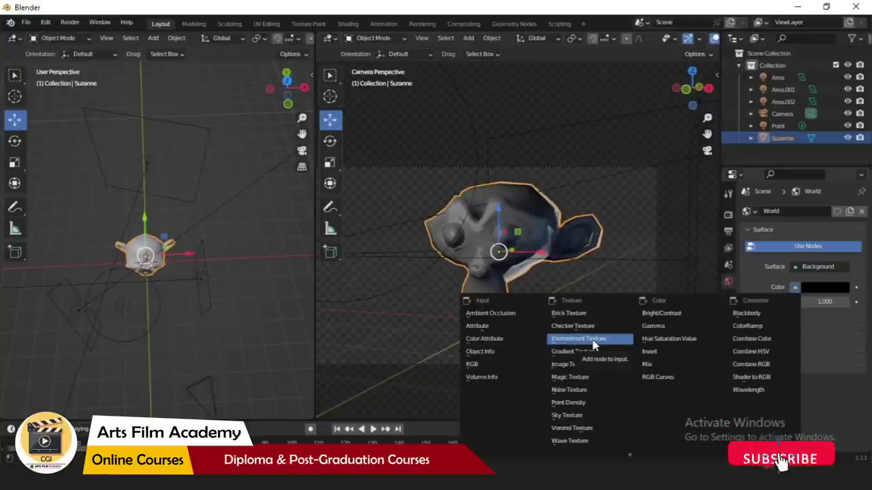
left_click(794, 288)
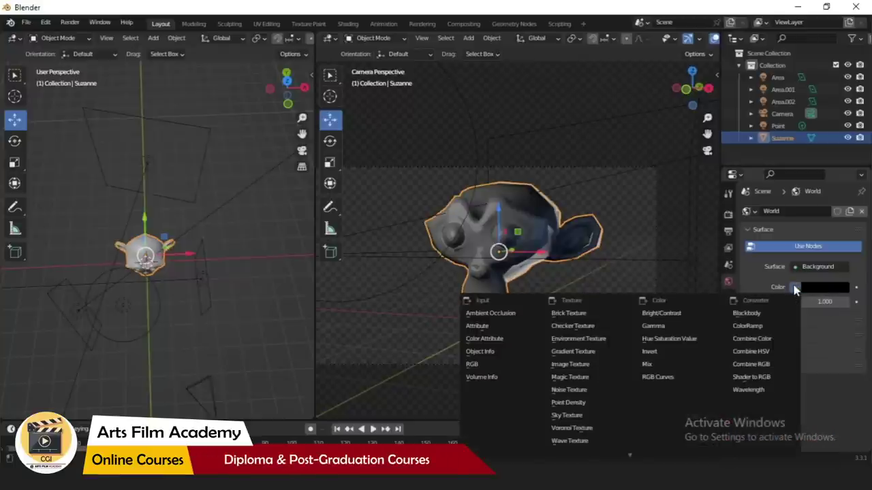
left_click(594, 339)
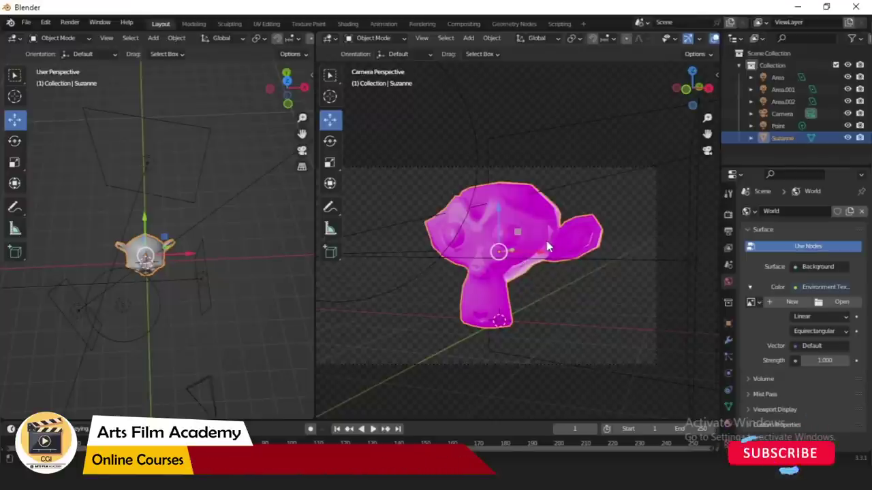
- Load header.jpg from the Desktop folder as the World environment texture image
left_click(849, 304)
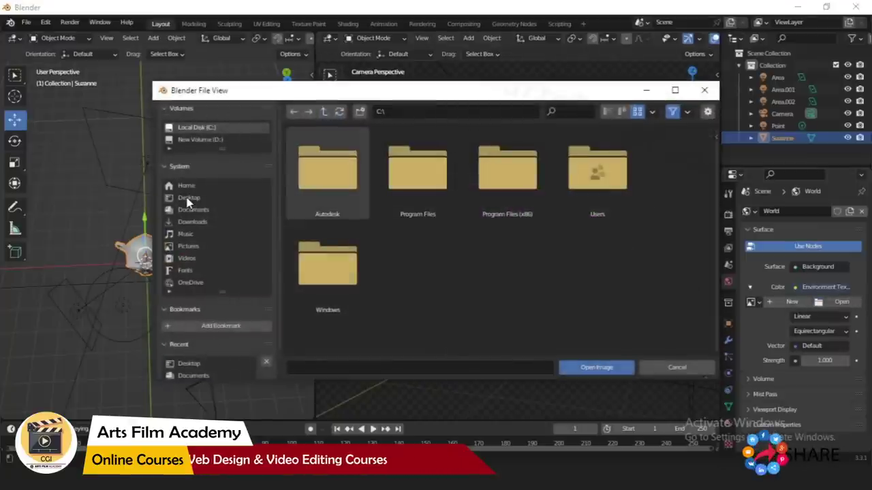
left_click(188, 198)
scroll(626, 235, "down", 8)
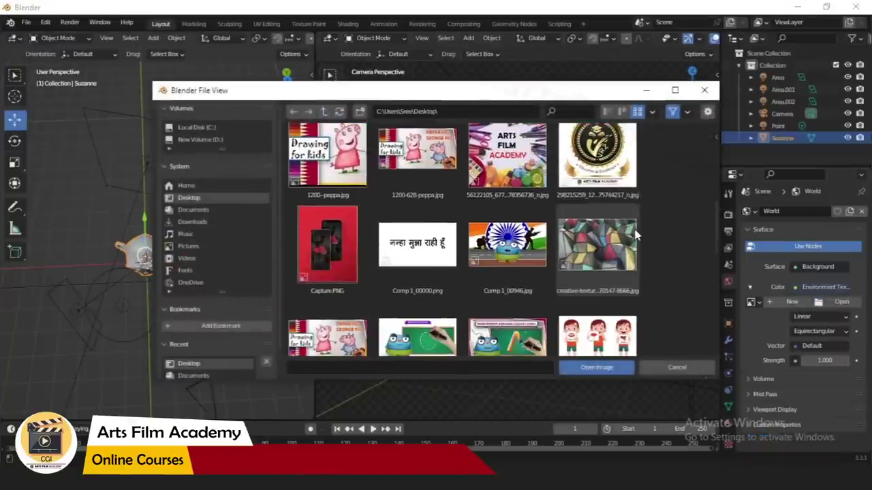
scroll(635, 235, "down", 10)
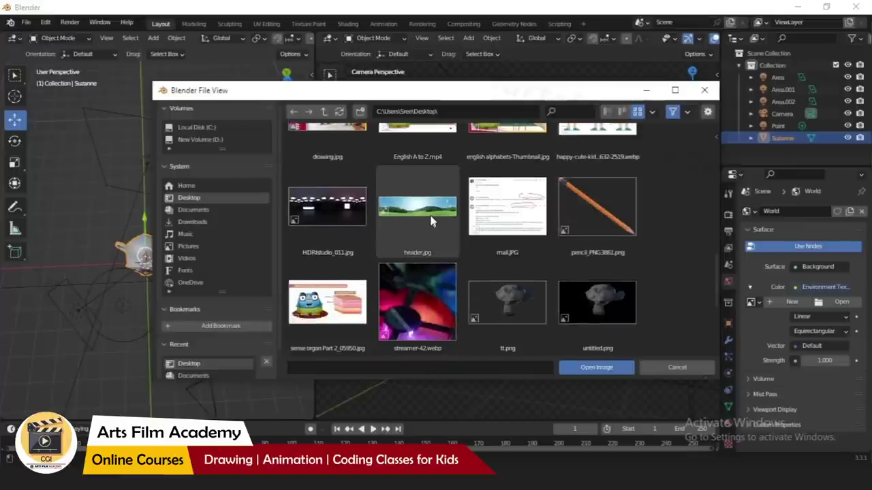
left_click(431, 216)
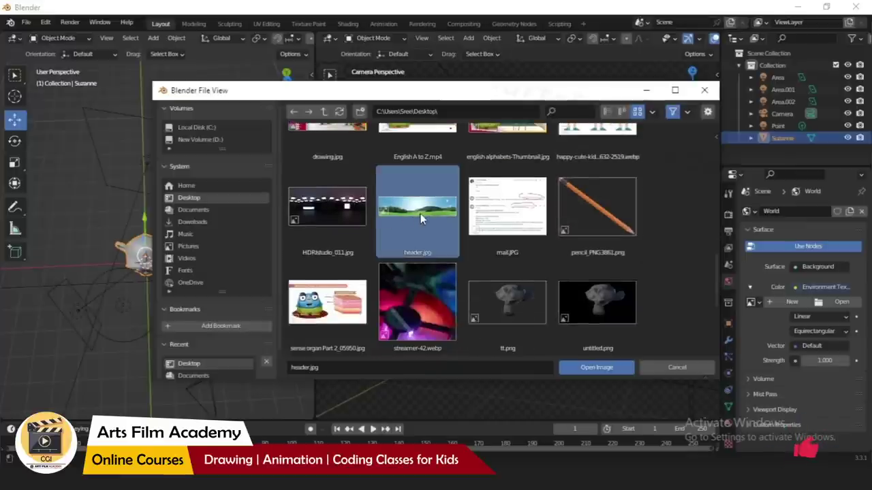
left_click(331, 205)
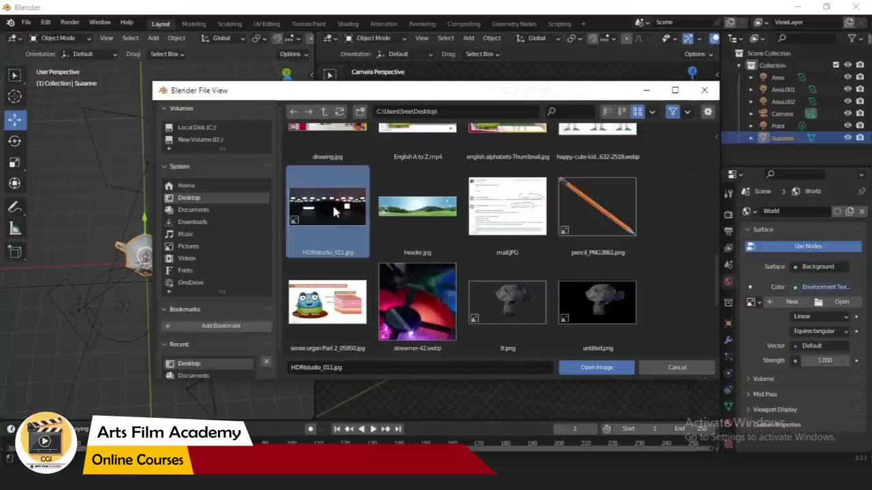
left_click(414, 213)
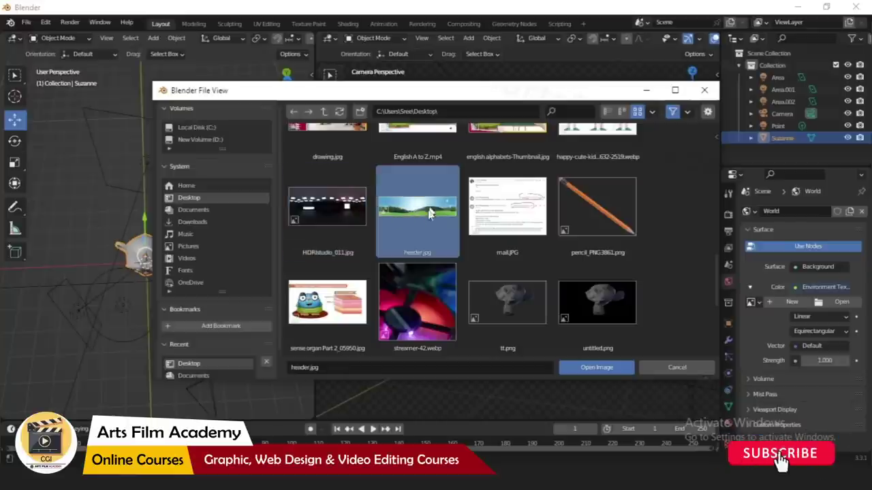
left_click(596, 367)
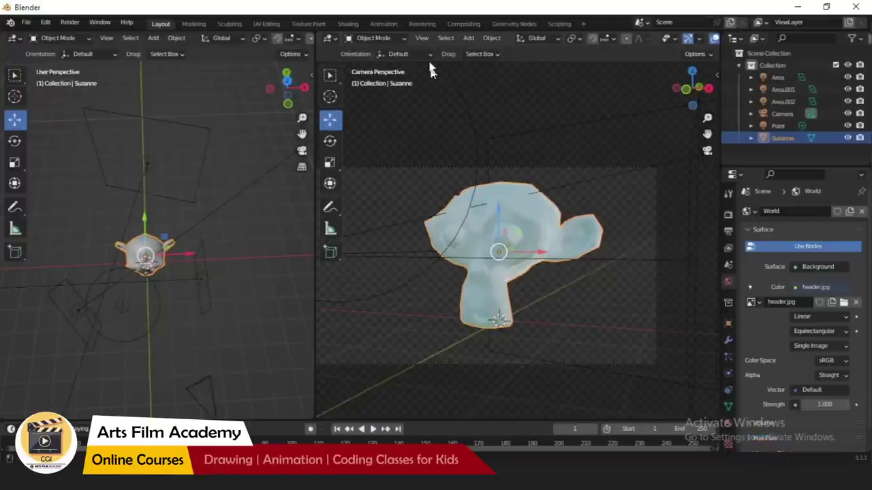
- Turn off the Transparent film option so the environment image shows behind the head, keeping Eevee as the render engine
left_click(420, 185)
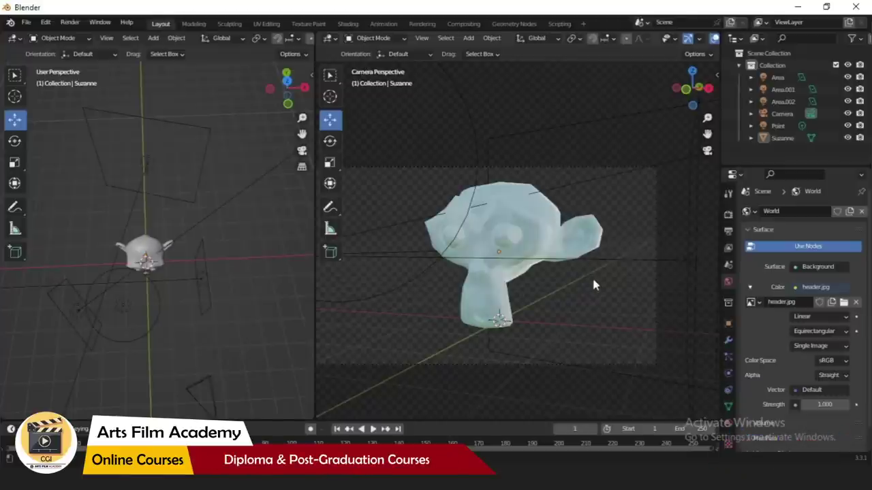
left_click(728, 340)
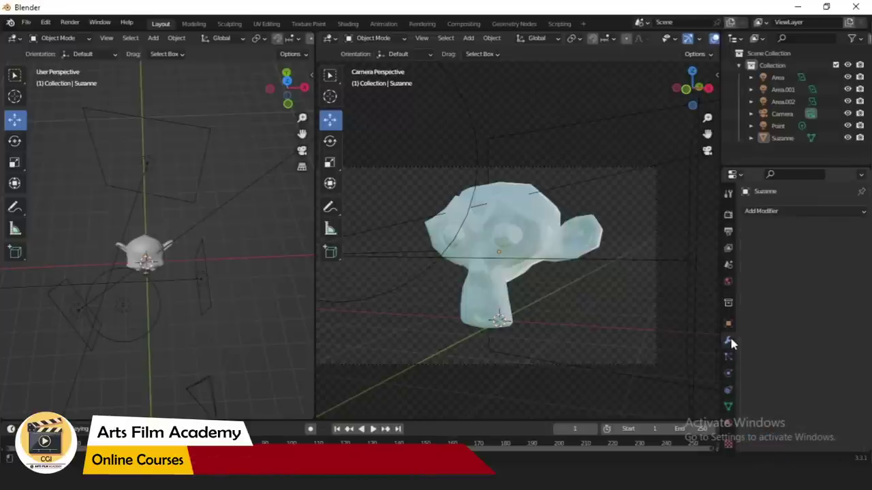
left_click(726, 422)
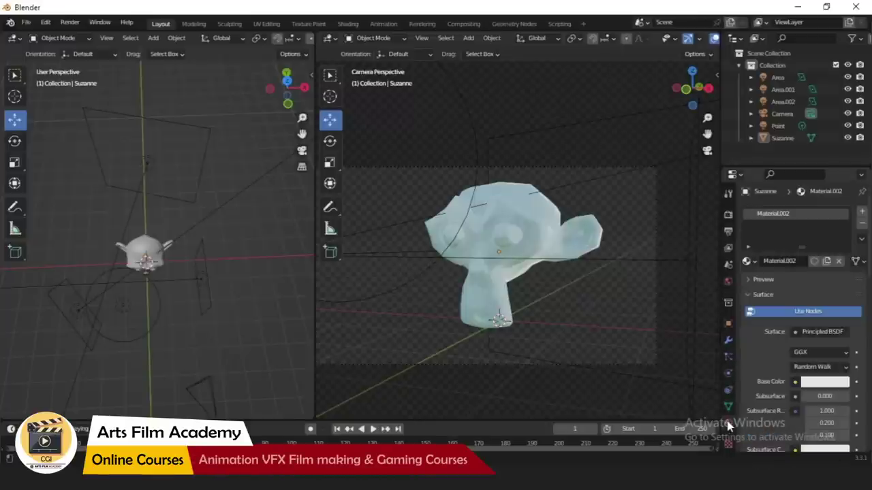
left_click(728, 216)
scroll(776, 387, "down", 4)
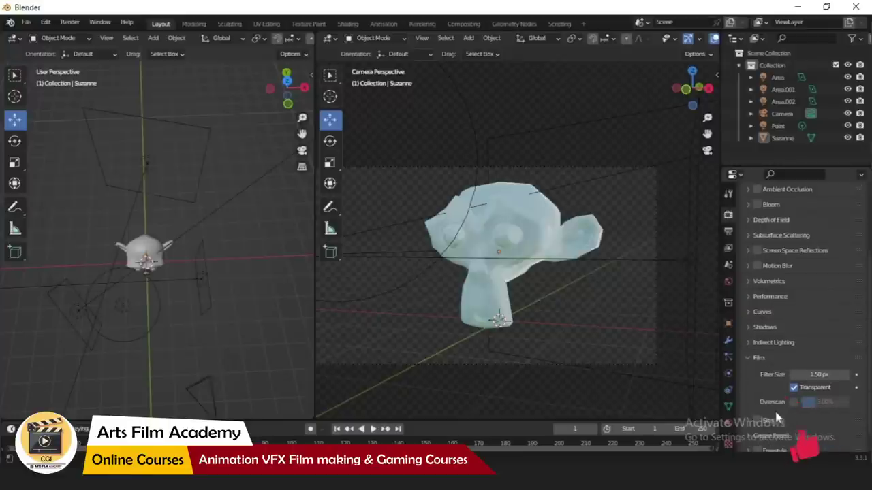
left_click(792, 387)
scroll(792, 295, "up", 5)
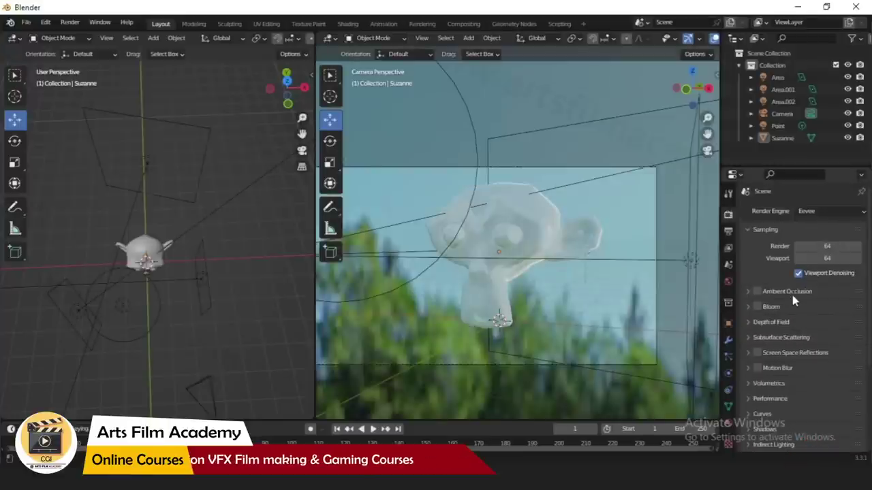
left_click(810, 211)
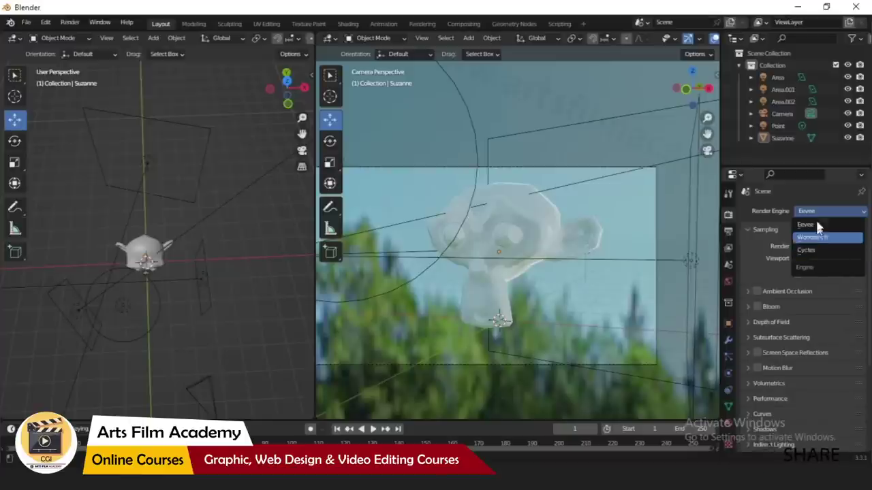
left_click(817, 228)
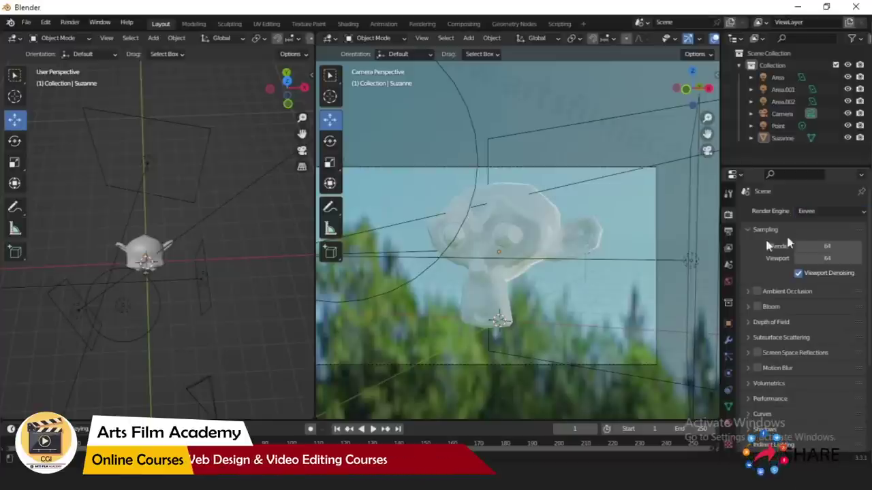
- Orbit around the monkey head against the landscape background and align the camera to the new viewing angle
middle_click_drag(599, 320, 445, 282)
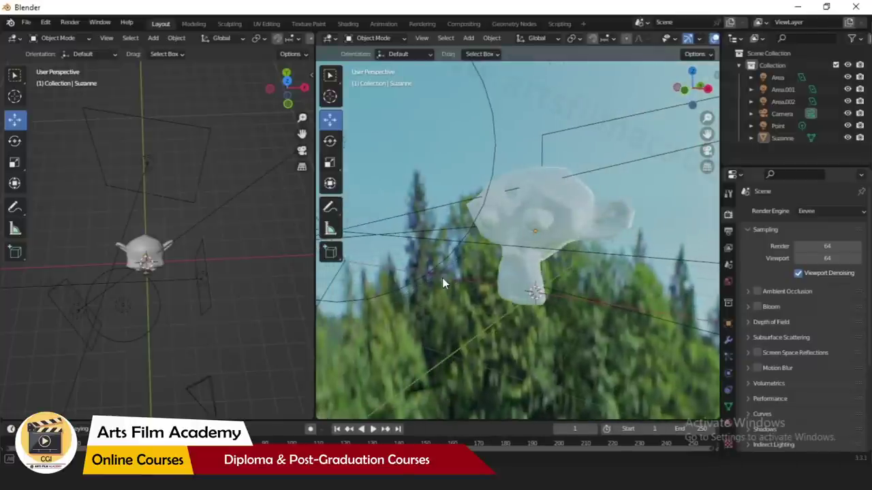
middle_click_drag(527, 191, 570, 113)
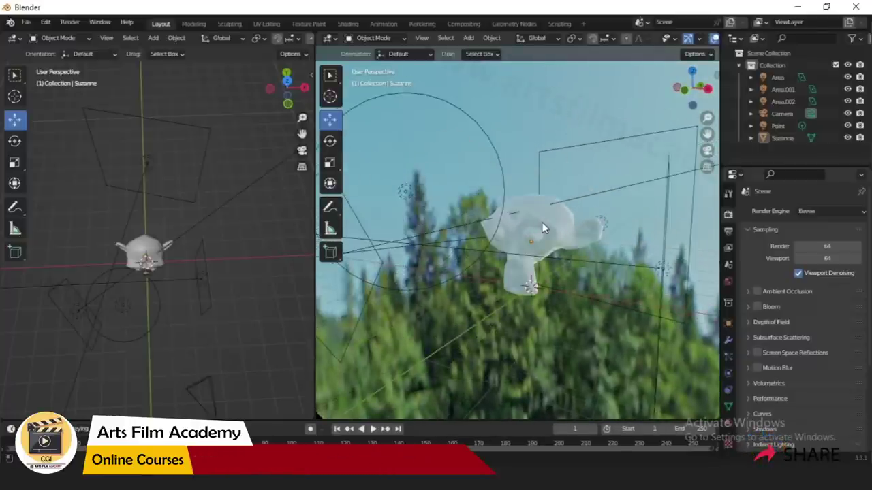
key("KP_0")
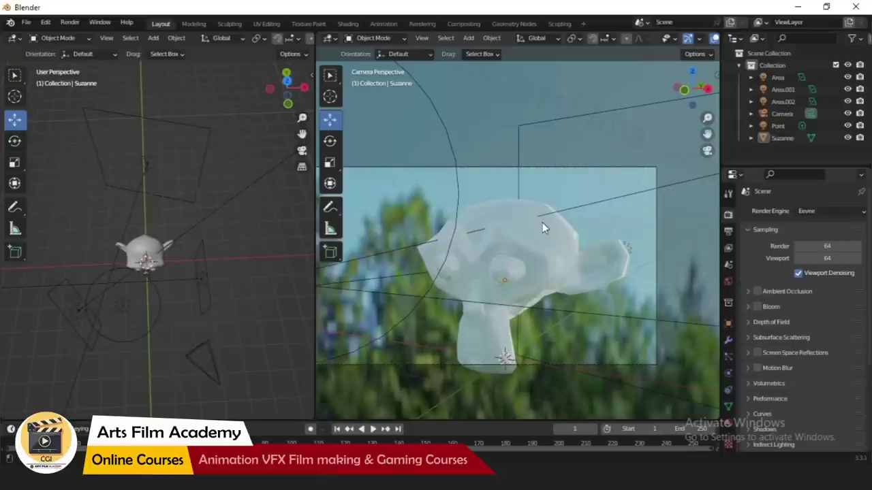
scroll(572, 241, "down", 2)
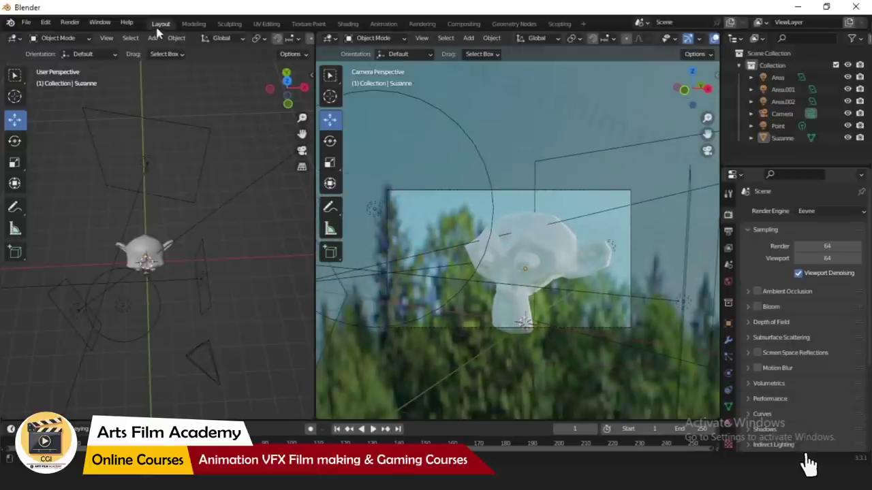
- Render the monkey head against the header.jpg environment, examine the image, and close the render window
left_click(101, 23)
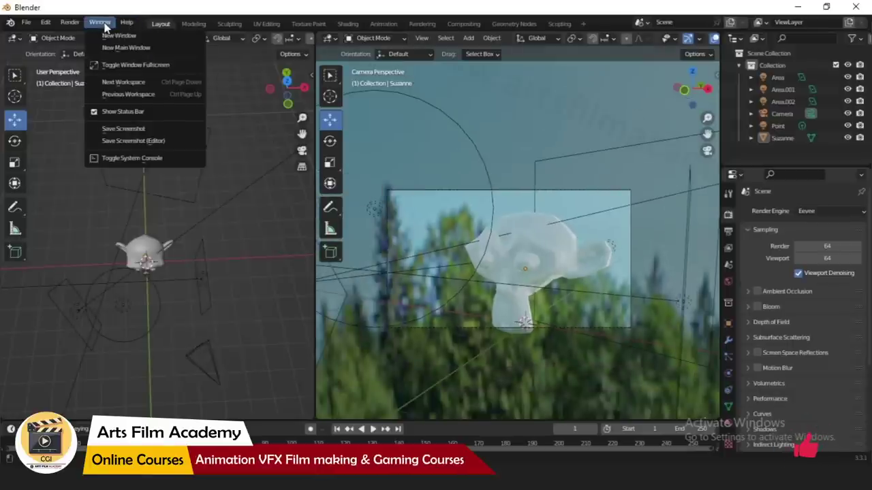
mouse_move(70, 22)
left_click(89, 35)
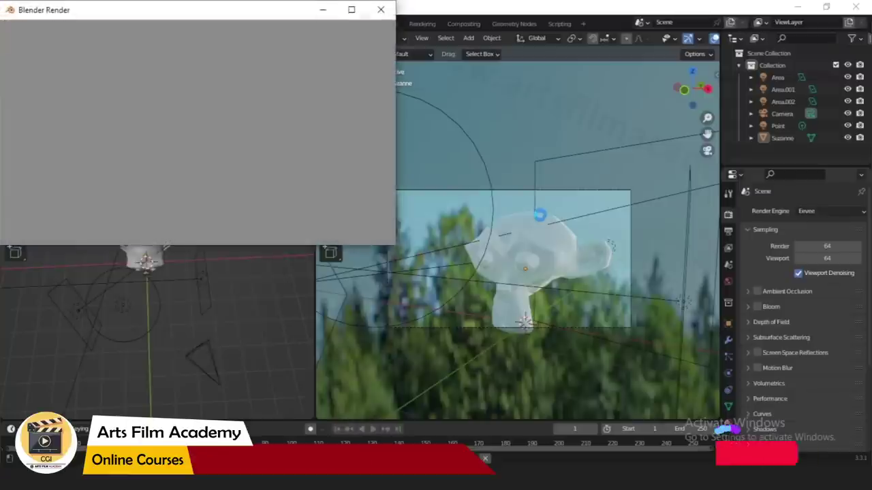
scroll(231, 169, "down", 2)
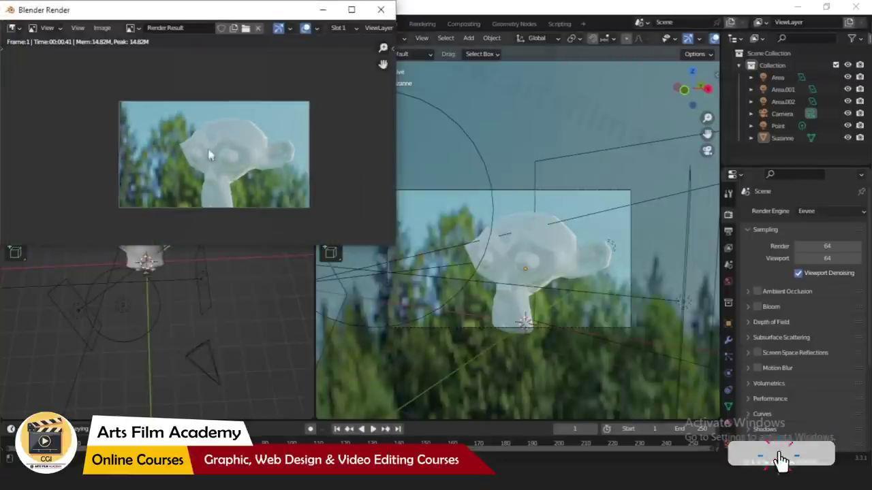
left_click(381, 9)
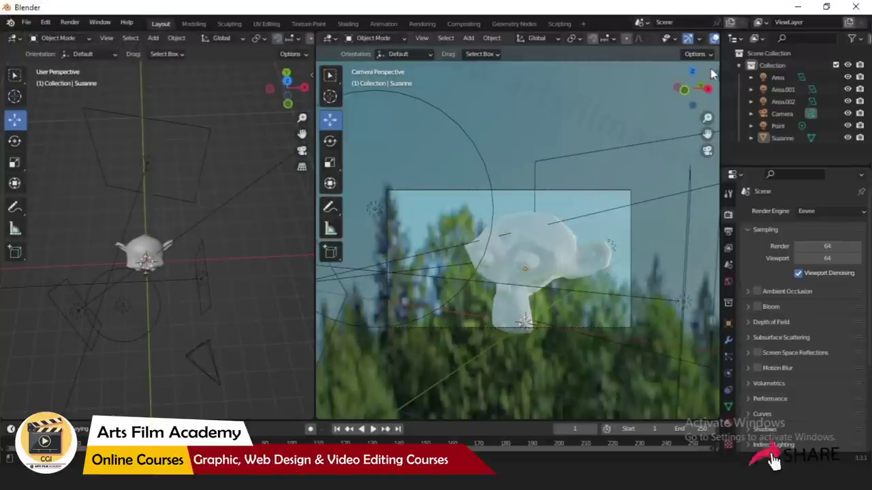
- Switch to the Shading workspace and view the monkey head through the camera
left_click(346, 25)
mouse_move(463, 222)
middle_mouse_down()
mouse_move(409, 234)
mouse_move(468, 210)
middle_mouse_up()
left_click(707, 153)
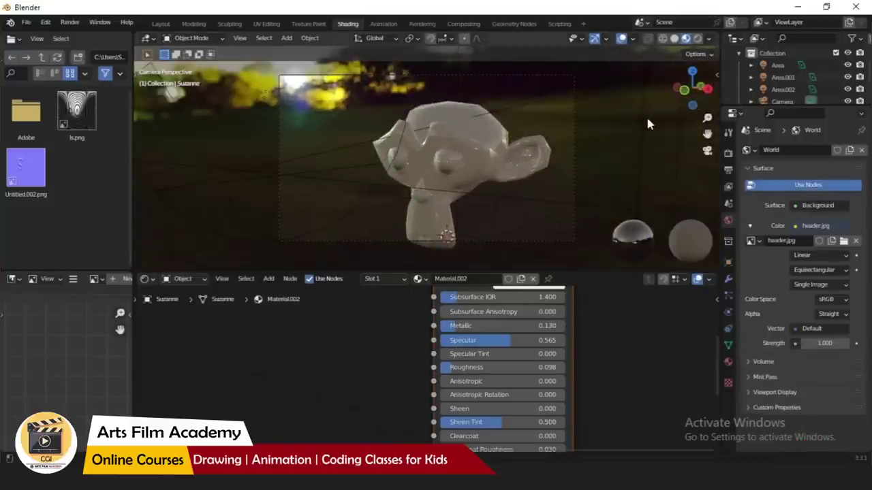
- Lock the camera to the view, reframe the monkey head smaller within the camera frame, and release the lock
key("n")
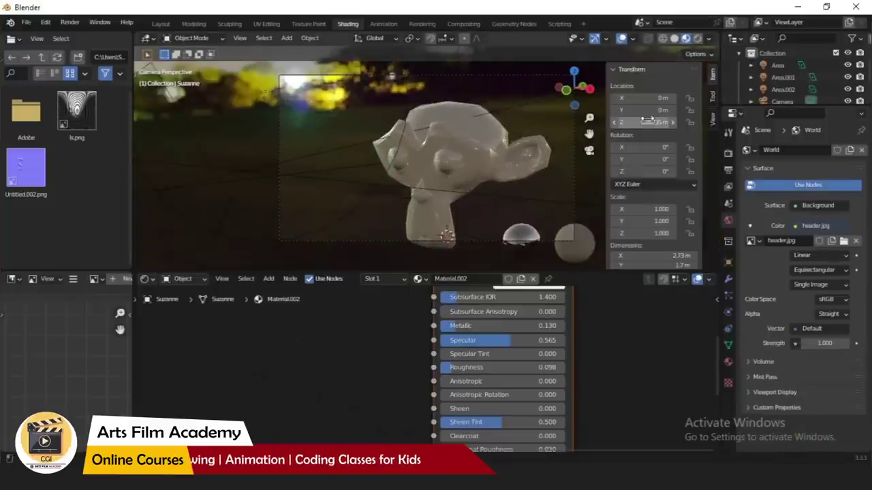
left_click(712, 119)
left_click(652, 213)
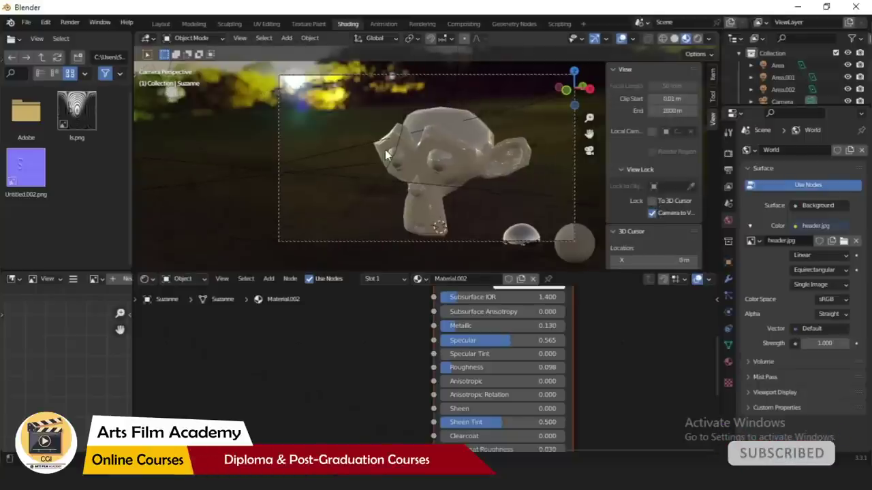
middle_click_drag(385, 149, 401, 181)
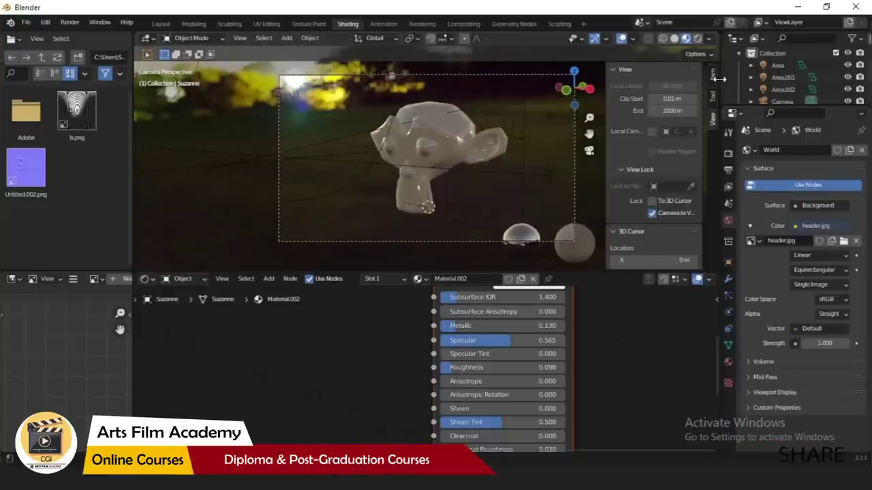
left_click(651, 213)
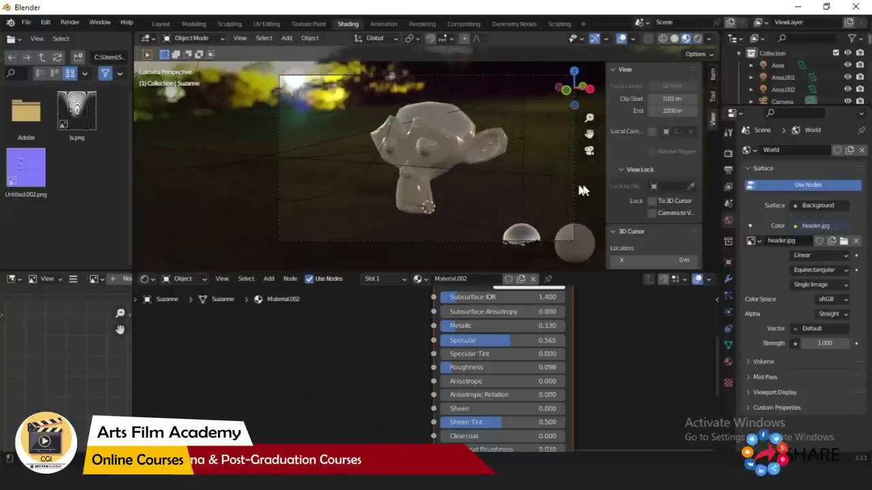
left_click(549, 177)
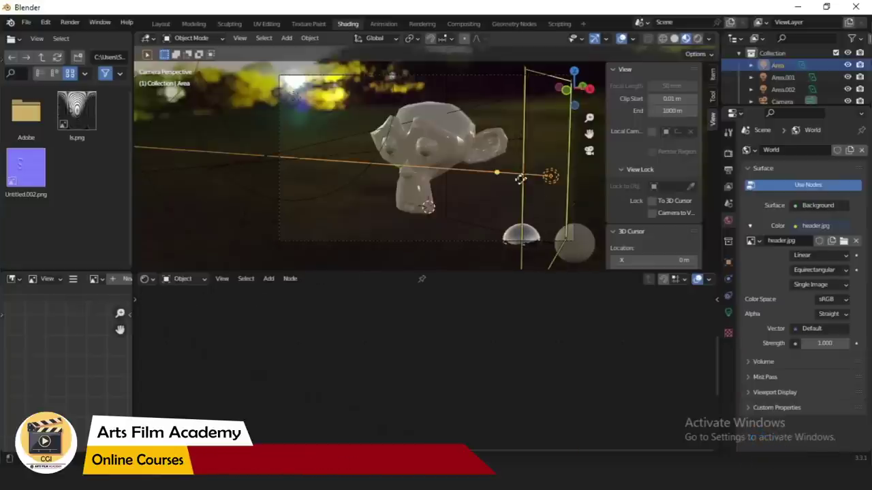
key("alt+a")
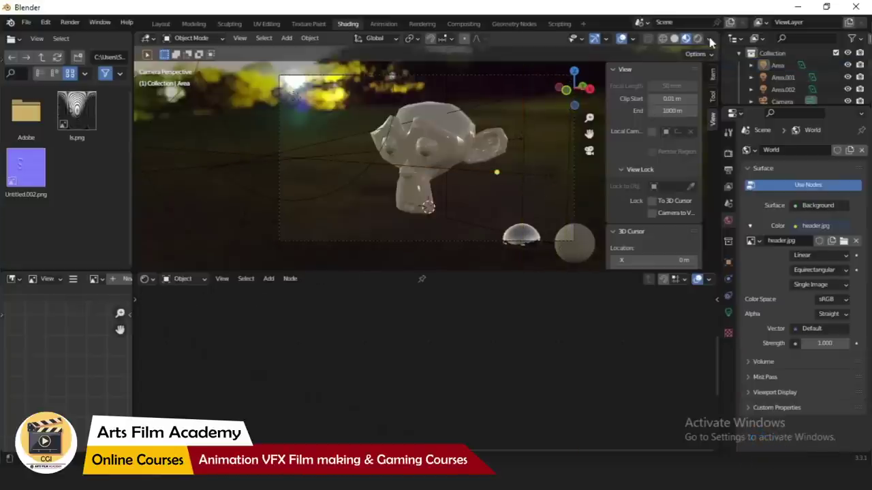
- Turn on Scene Lights for the viewport's material preview, toggling it to compare the lighting on the monkey head
left_click(709, 39)
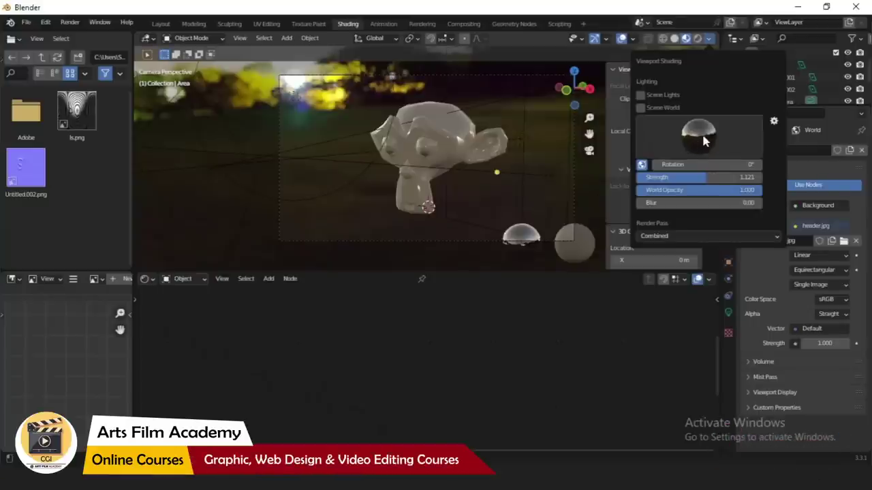
left_click(640, 95)
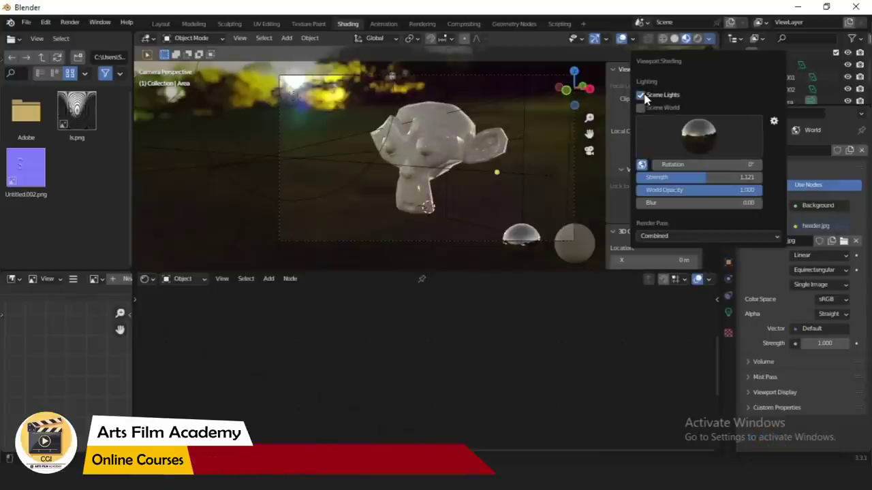
left_click(644, 95)
left_click(644, 95)
left_click(644, 95)
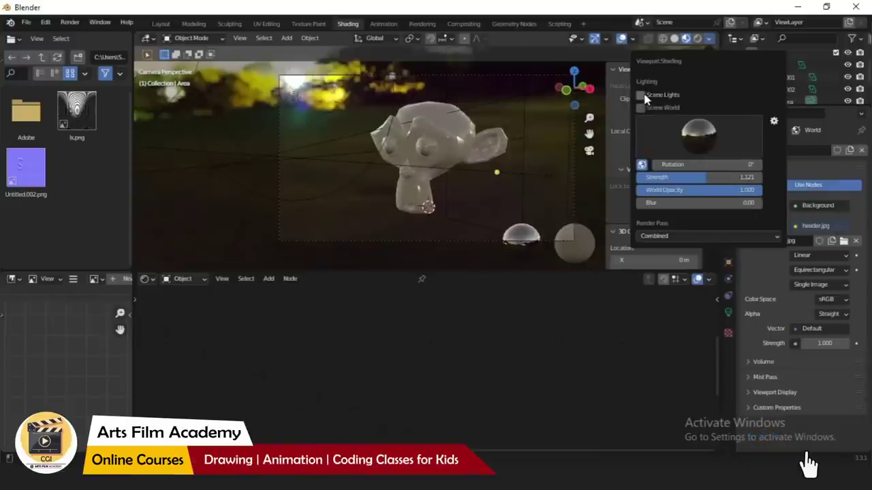
left_click(643, 96)
left_click(644, 96)
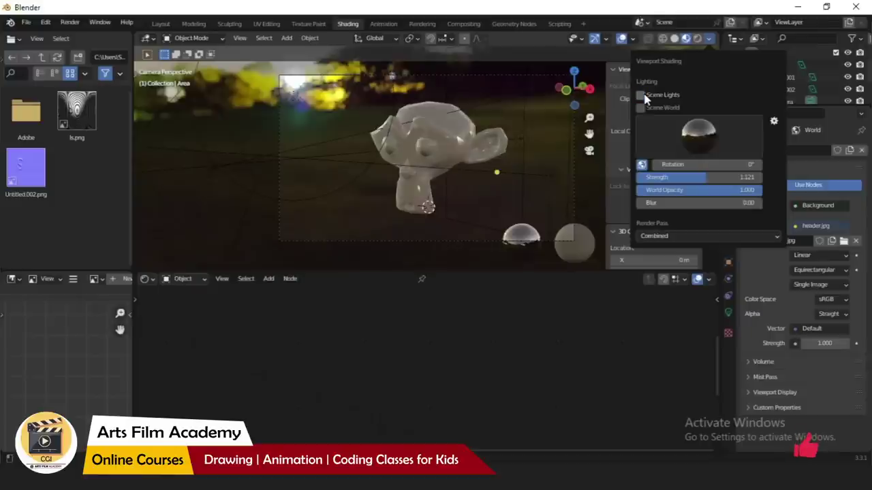
left_click(644, 96)
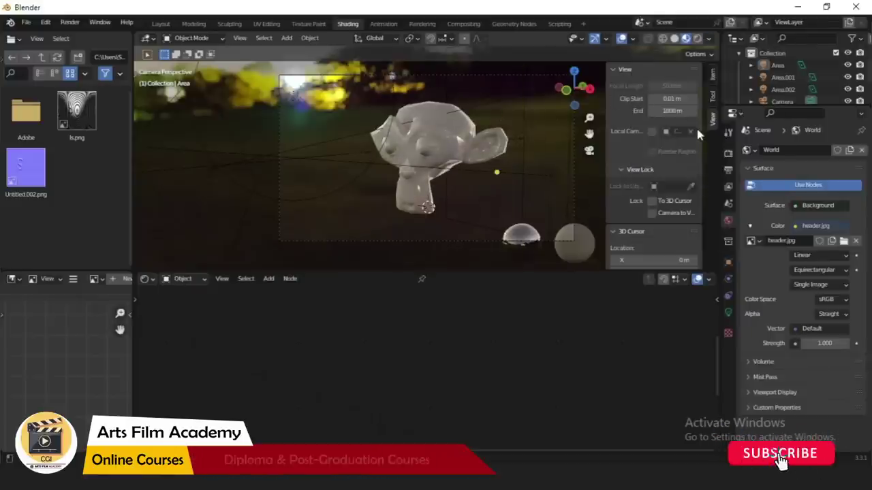
- Hide the viewport sidebar and compare the monkey head with Scene Lights off and on again, leaving them enabled
key("n")
left_click(708, 40)
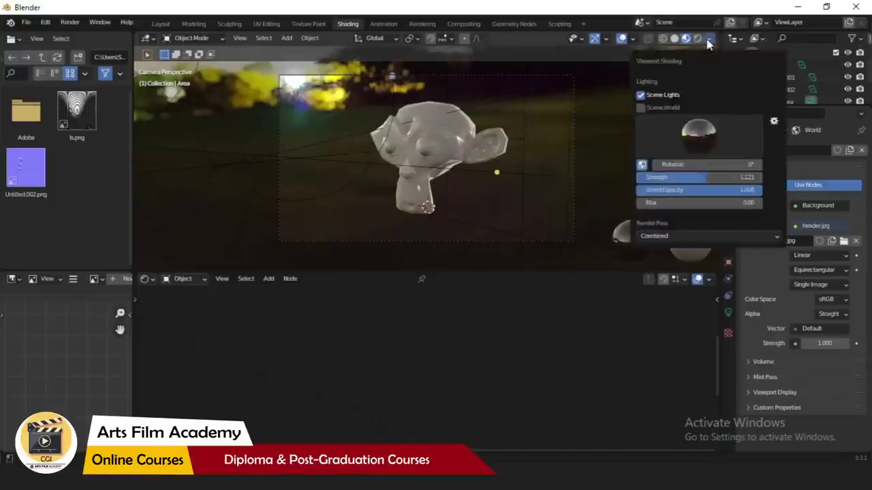
left_click(640, 97)
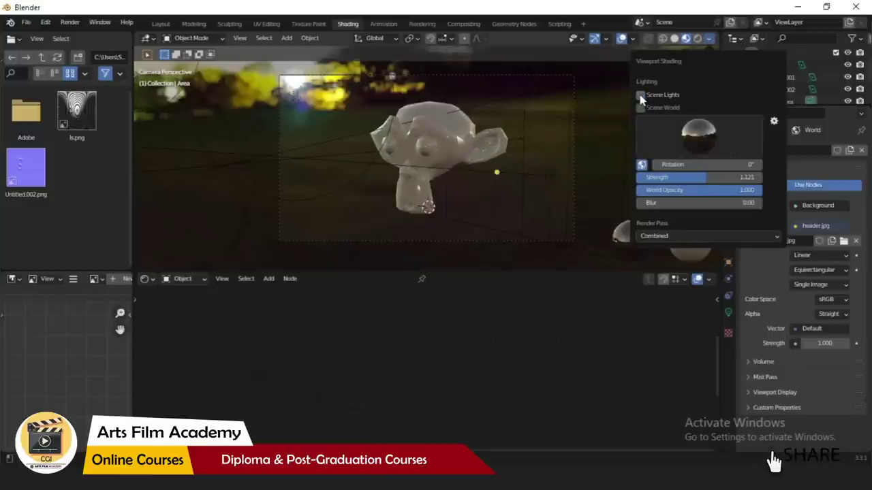
left_click(709, 39)
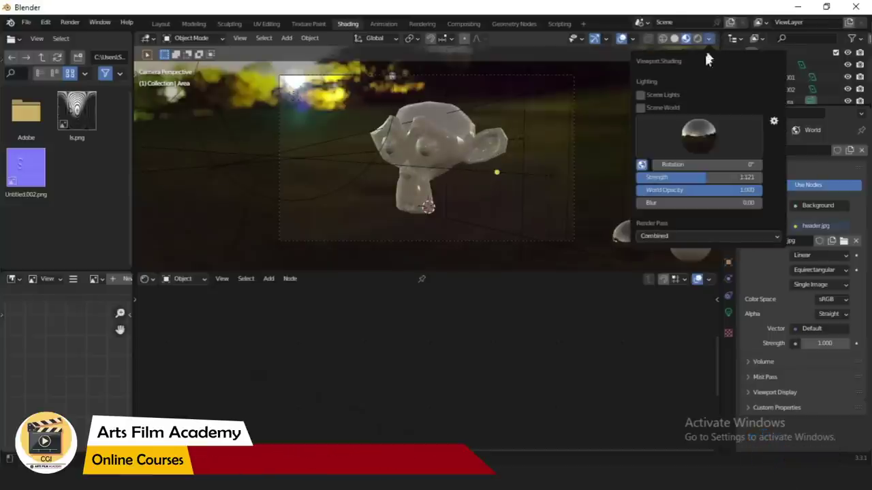
left_click(640, 95)
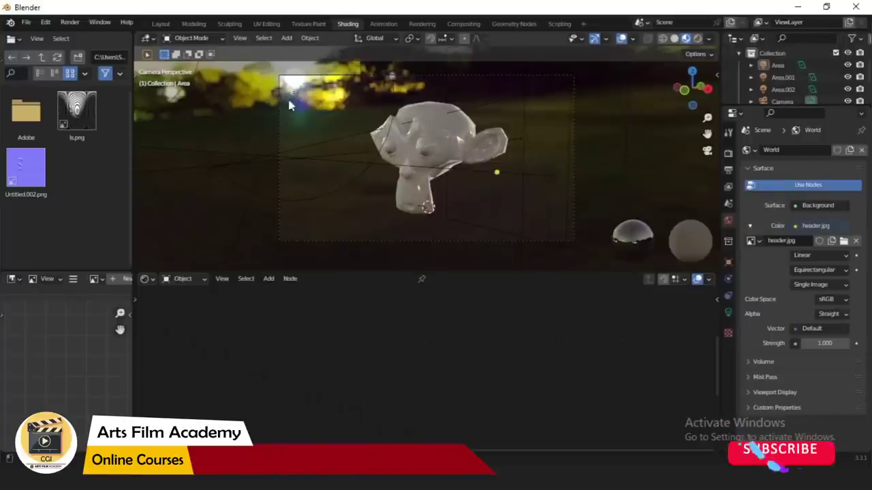
- Enable Scene World in the material preview so the header.jpg environment surrounds the monkey head
left_click(709, 39)
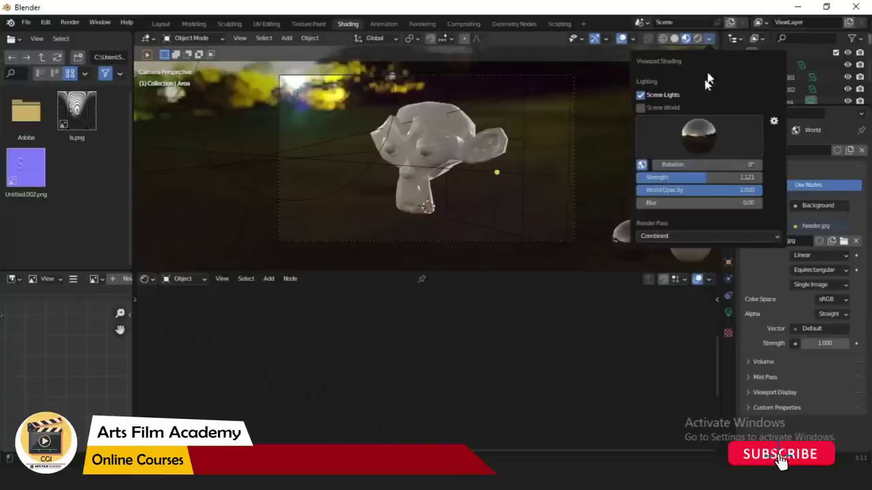
left_click(640, 108)
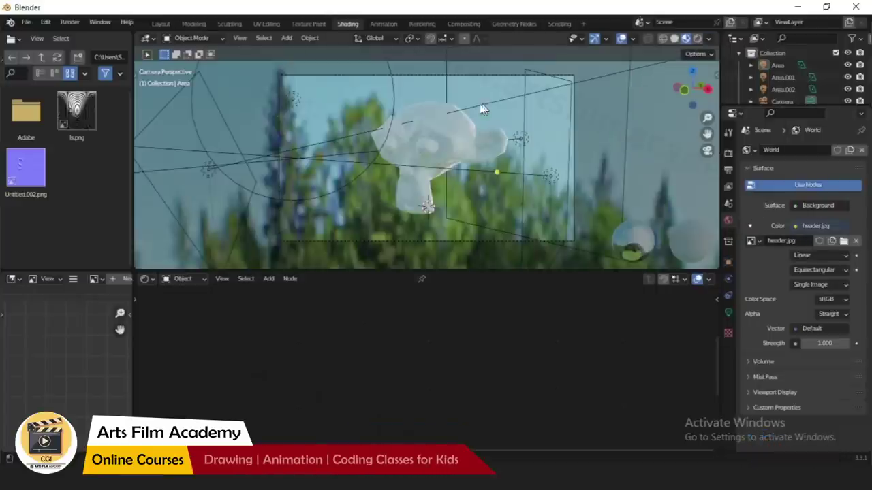
middle_click_drag(475, 142, 457, 211, "shift")
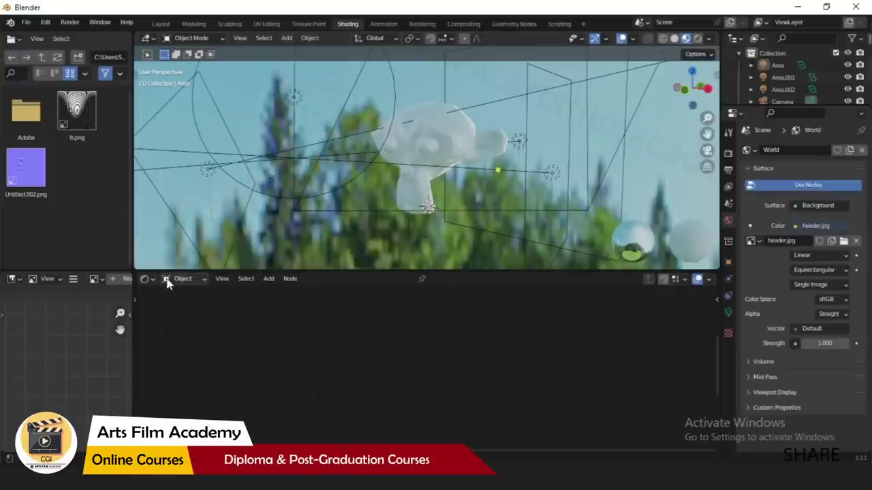
- Select the monkey head to see its material nodes, and switch the shader editor from Object to World
left_click(429, 129)
scroll(392, 385, "down", 3)
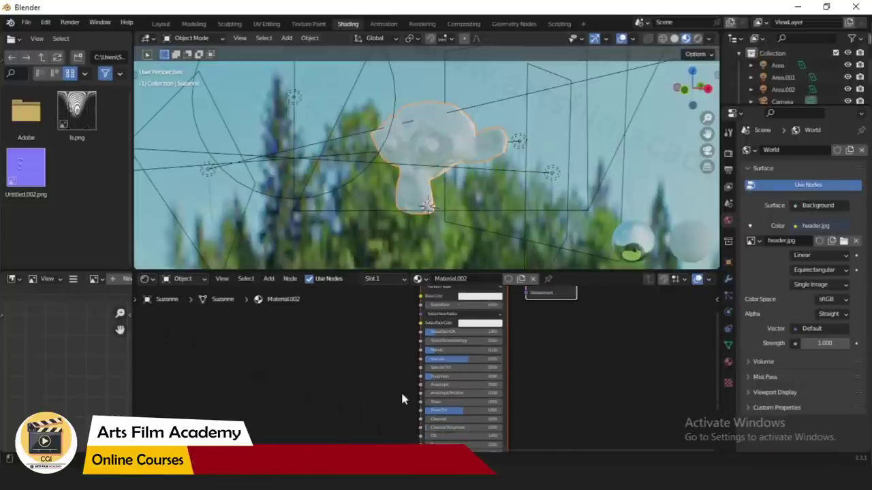
mouse_move(371, 391)
middle_mouse_down()
mouse_move(368, 363)
mouse_move(361, 387)
middle_mouse_up()
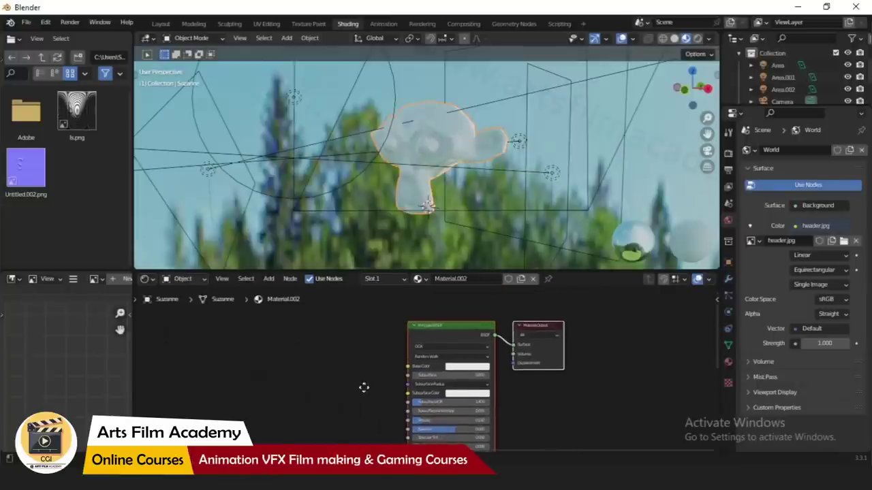
left_click(198, 279)
left_click(196, 306)
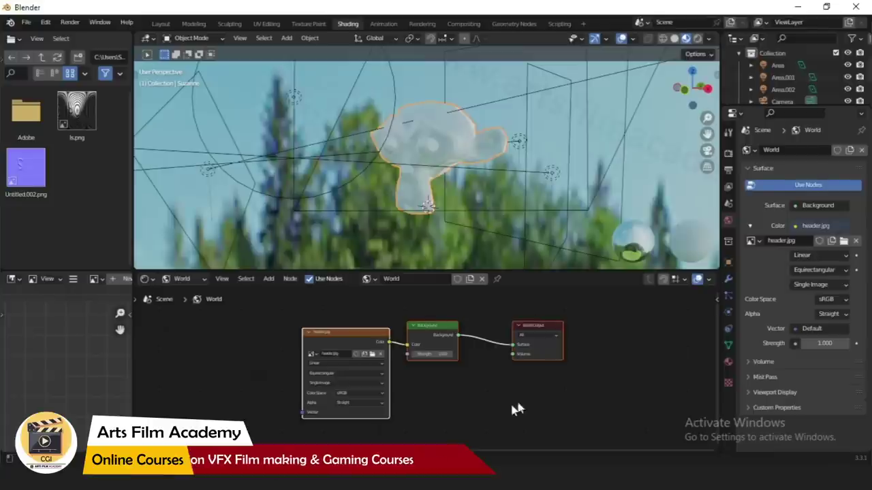
- Delete the header.jpg environment texture node from the World node tree
middle_click_drag(423, 399, 483, 395)
scroll(483, 395, "up", 1)
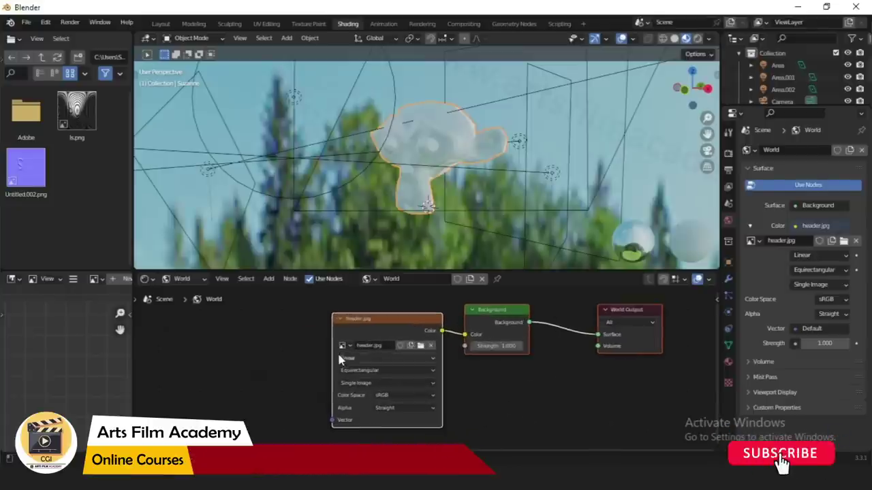
mouse_move(365, 332)
left_mouse_down()
mouse_move(349, 315)
mouse_move(350, 344)
mouse_move(379, 347)
mouse_move(371, 344)
left_mouse_up()
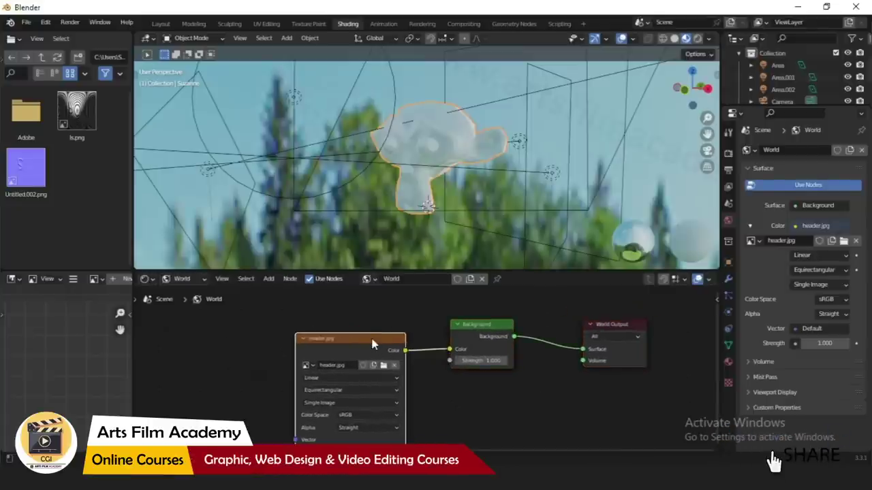
key("Delete")
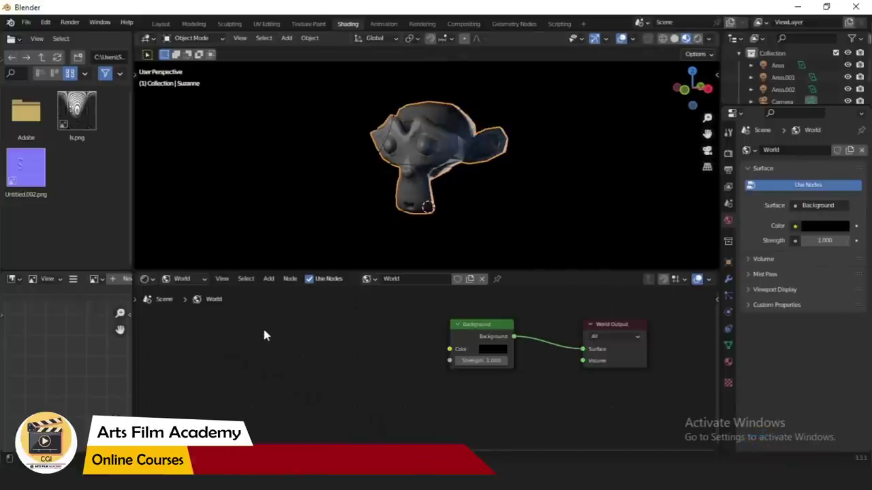
- Add an Environment Texture node beside the Background node in the World node tree
key("shift+a")
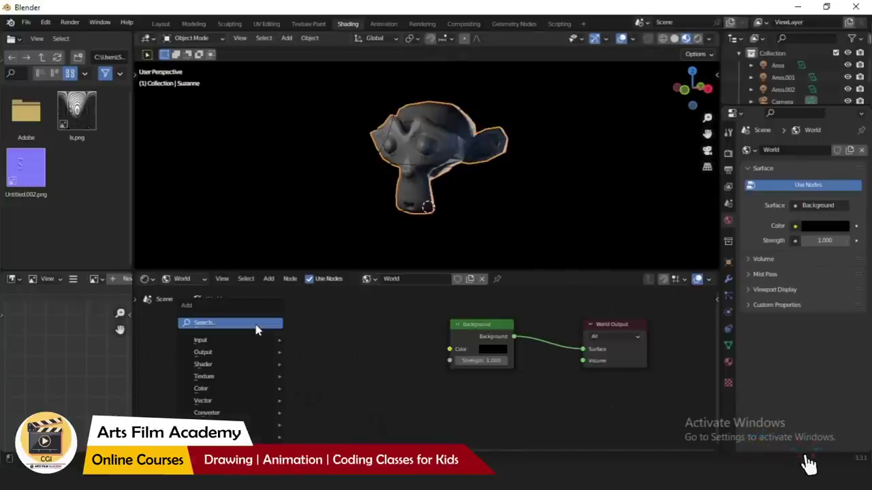
left_click(256, 325)
type("env")
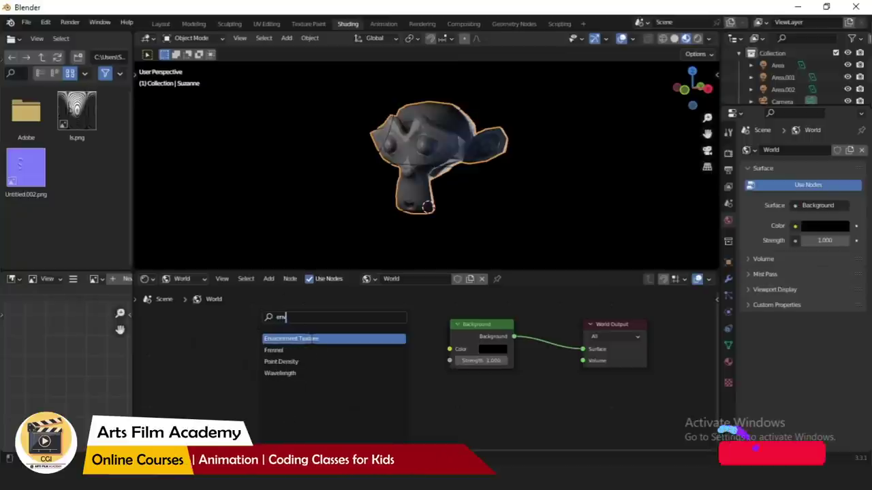
key("Return")
left_click(371, 389)
- Load HDRIstudio_011.jpg from the Desktop into the Environment Texture node and connect its Color output to the Background node's Color
left_click(379, 354)
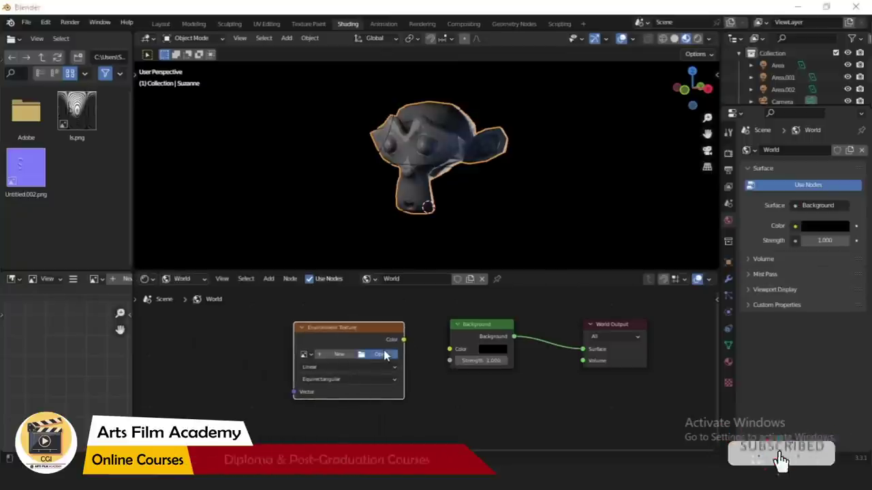
left_click(188, 198)
scroll(354, 242, "down", 10)
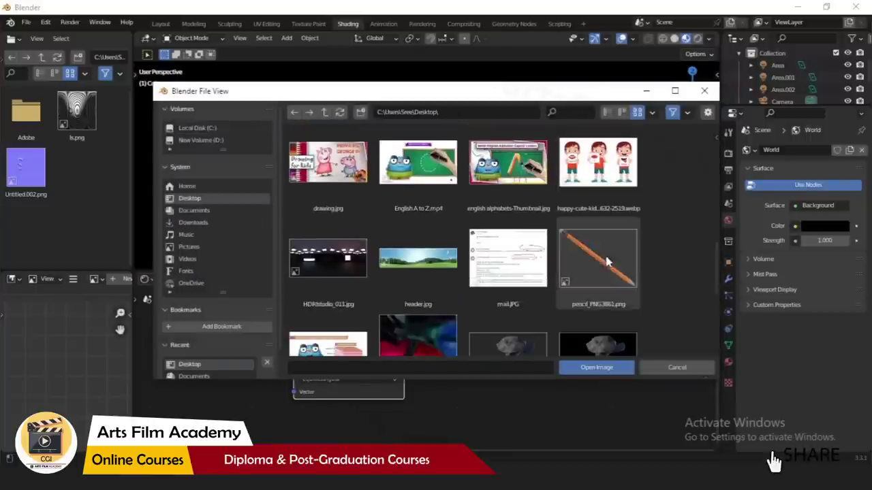
left_click(328, 261)
left_click(590, 369)
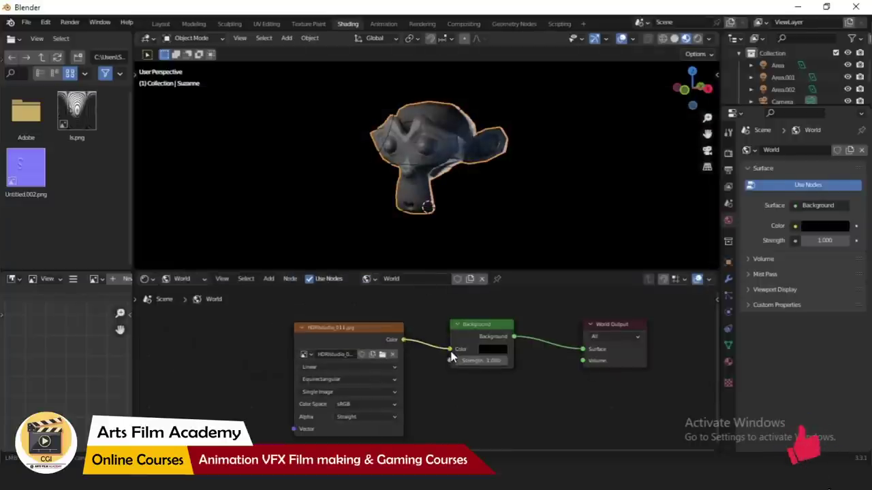
left_click_drag(450, 358, 450, 358)
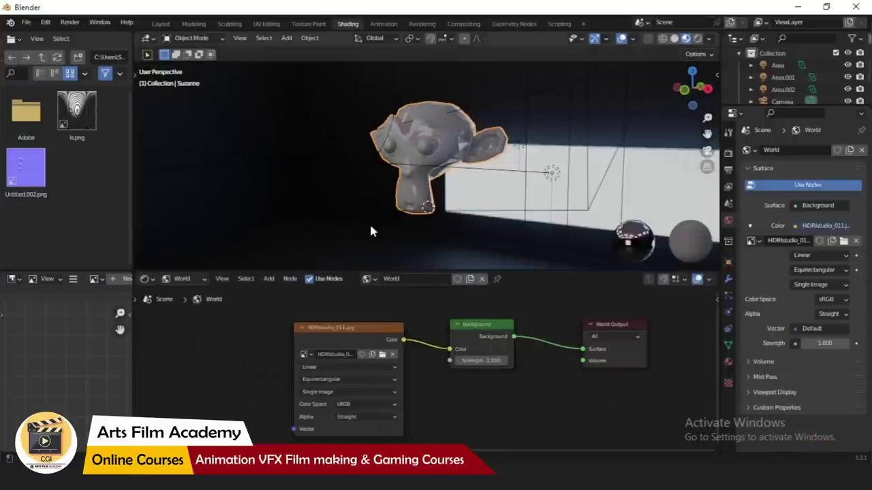
- Set the World background strength to 2.800 and inspect the studio lighting on the monkey head from several angles
middle_click_drag(369, 222, 456, 227)
middle_click_drag(417, 195, 436, 185)
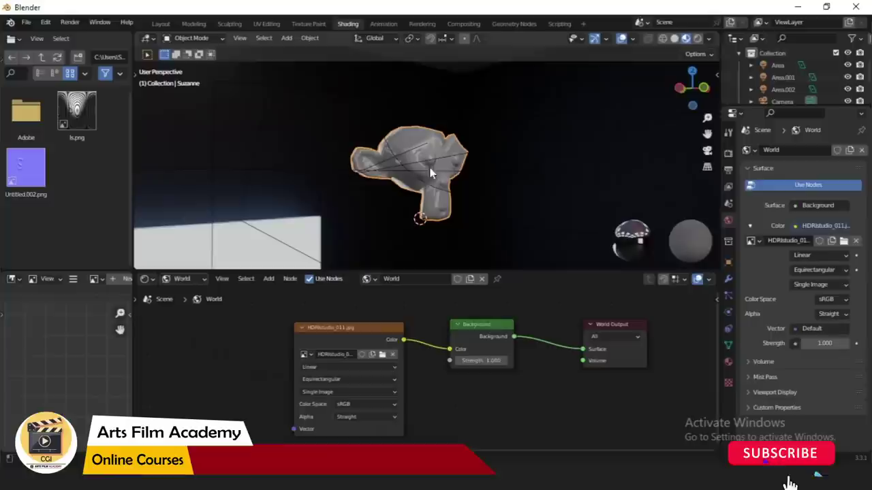
scroll(460, 377, "up", 4)
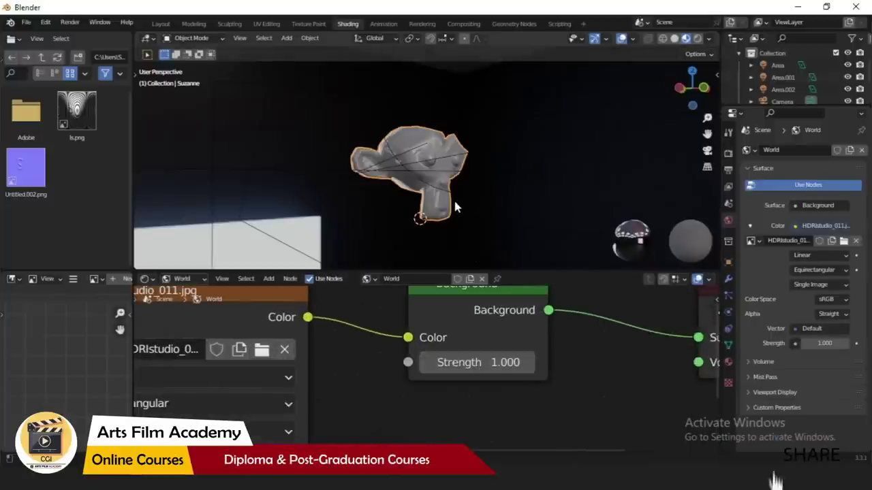
middle_click_drag(516, 206, 406, 178)
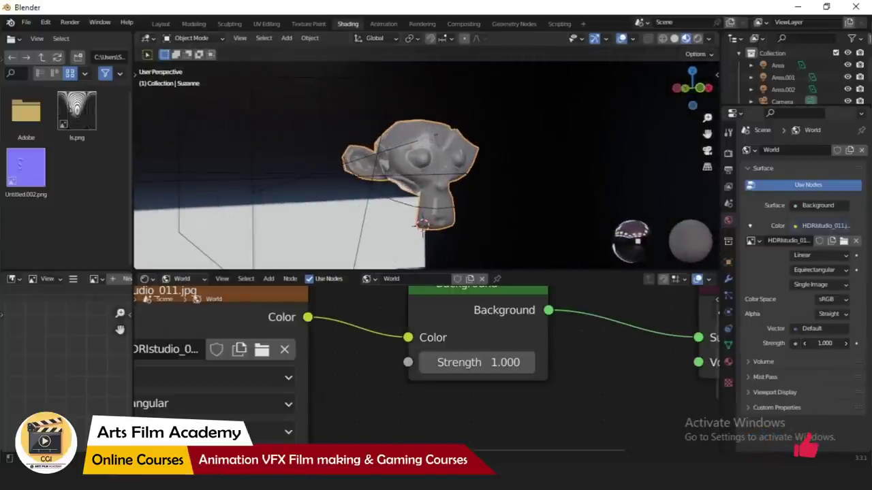
mouse_move(824, 342)
left_mouse_down()
mouse_move(857, 342)
mouse_move(826, 342)
mouse_move(851, 342)
mouse_move(838, 342)
left_mouse_up()
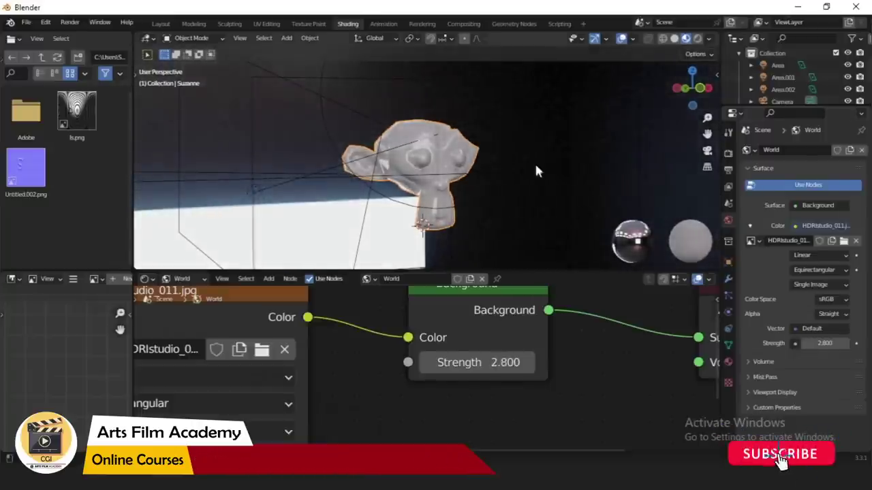
mouse_move(536, 171)
middle_mouse_down()
mouse_move(524, 188)
mouse_move(418, 187)
mouse_move(476, 209)
mouse_move(480, 193)
mouse_move(487, 205)
mouse_move(477, 192)
middle_mouse_up()
mouse_move(563, 183)
middle_mouse_down()
mouse_move(515, 194)
mouse_move(607, 196)
mouse_move(363, 194)
mouse_move(626, 200)
mouse_move(497, 200)
mouse_move(555, 102)
middle_mouse_up()
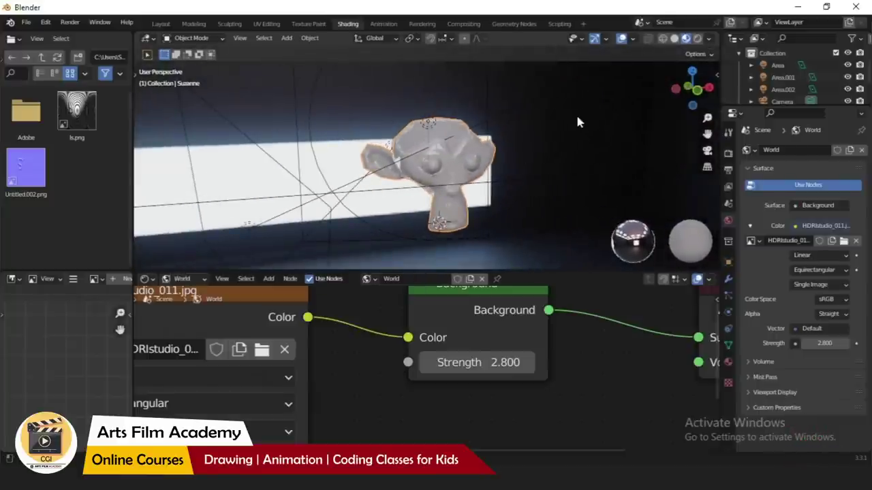
middle_click_drag(586, 150, 517, 199)
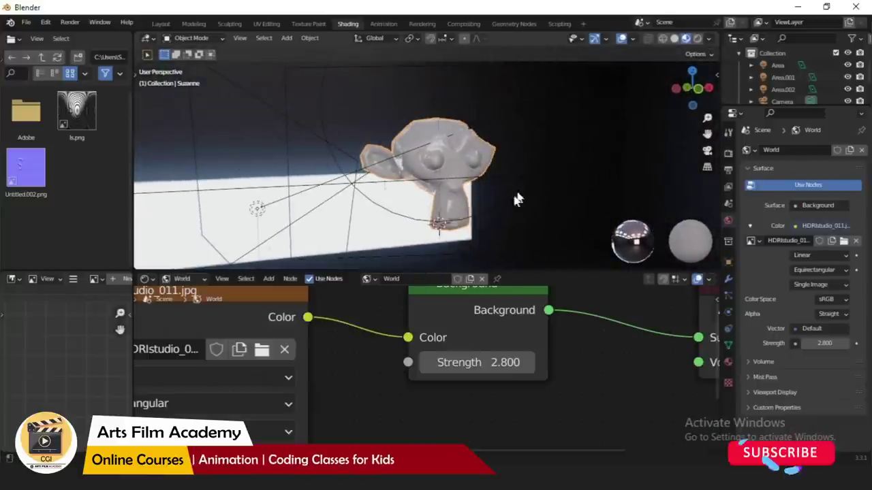
- Open the node editor's sidebar and show the Environment Texture node's name, label and properties
scroll(354, 347, "down", 4)
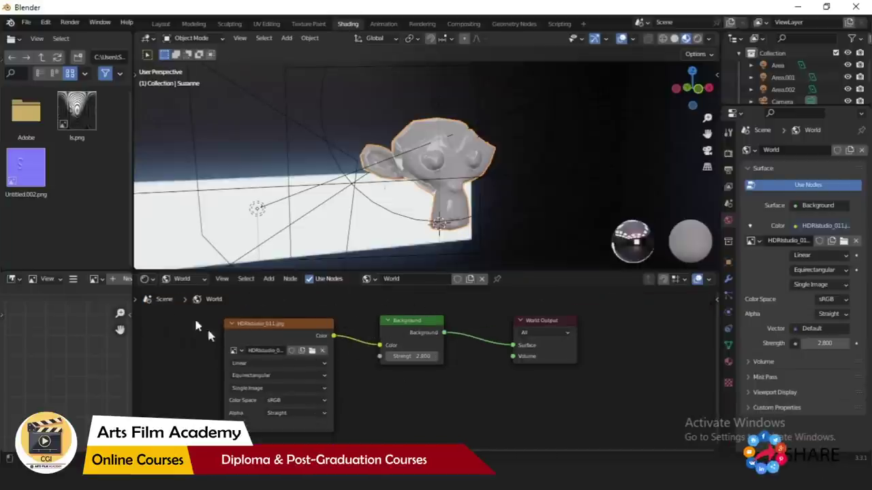
middle_click_drag(199, 365, 204, 359)
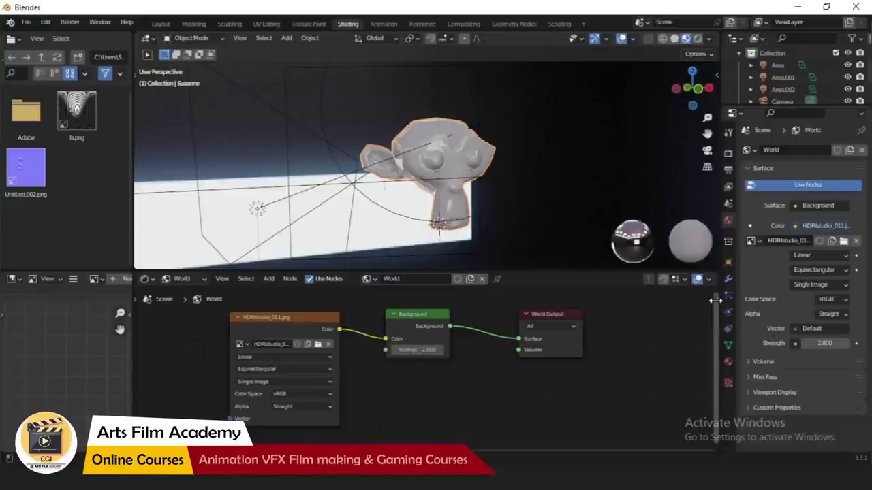
key("n")
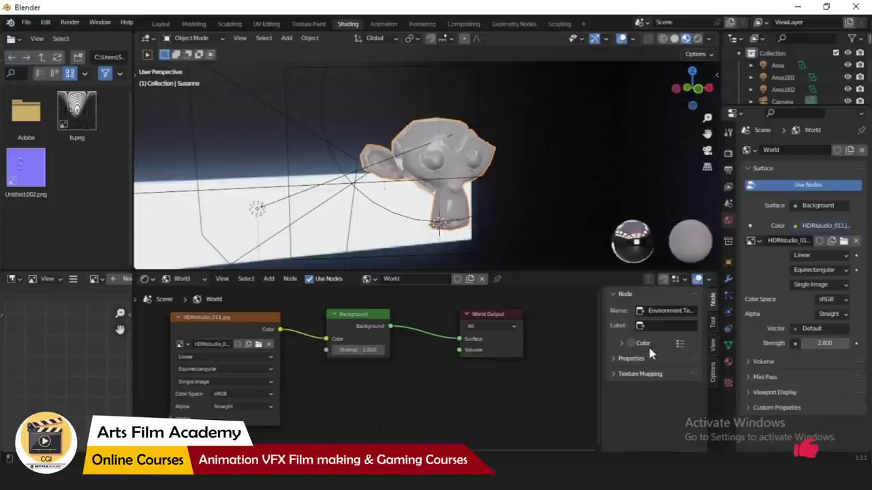
left_click(712, 322)
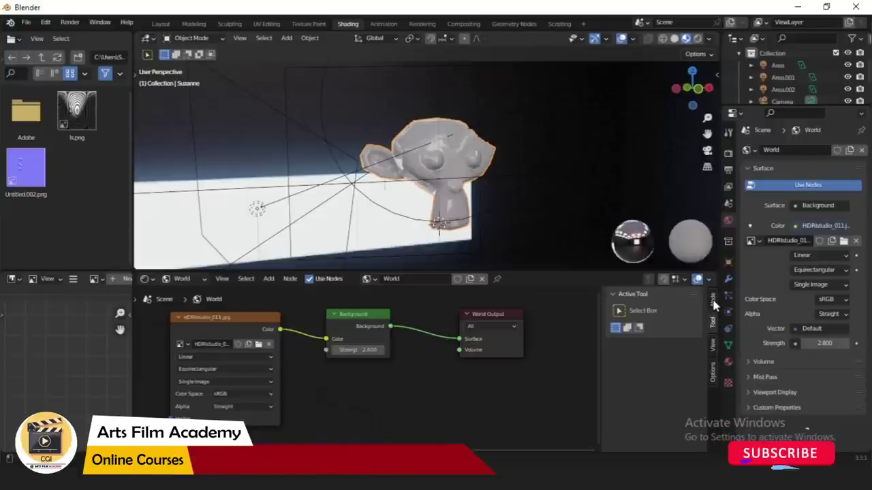
left_click(712, 301)
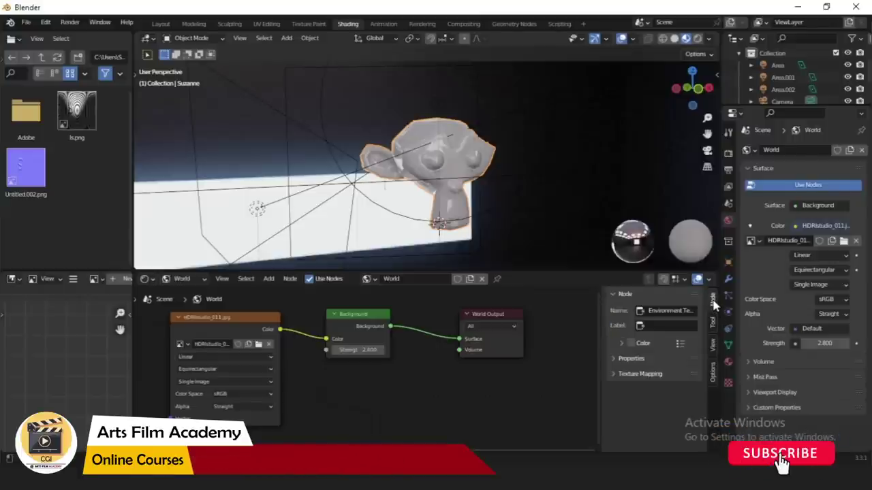
- Set the environment image's texture mapping to a Z location of 0.28 m, X rotation of -0.4° and Z rotation of 152°
left_click(626, 375)
scroll(625, 388, "down", 5)
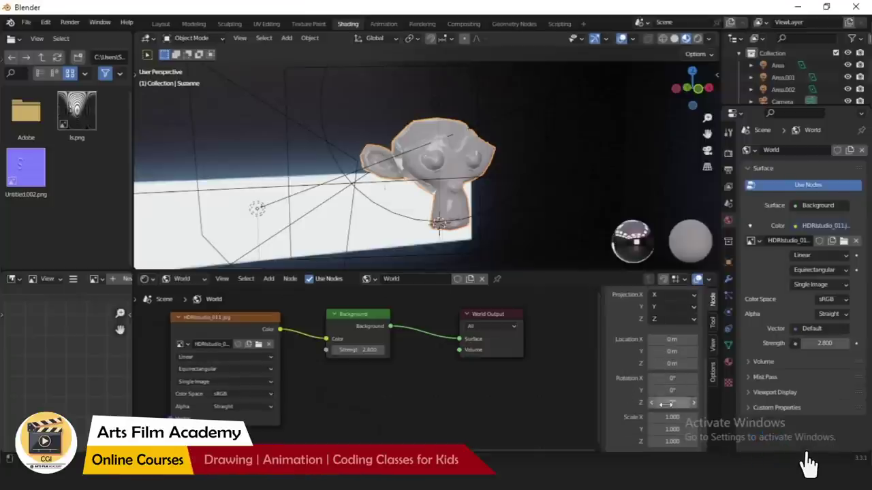
left_click_drag(672, 378, 793, 402)
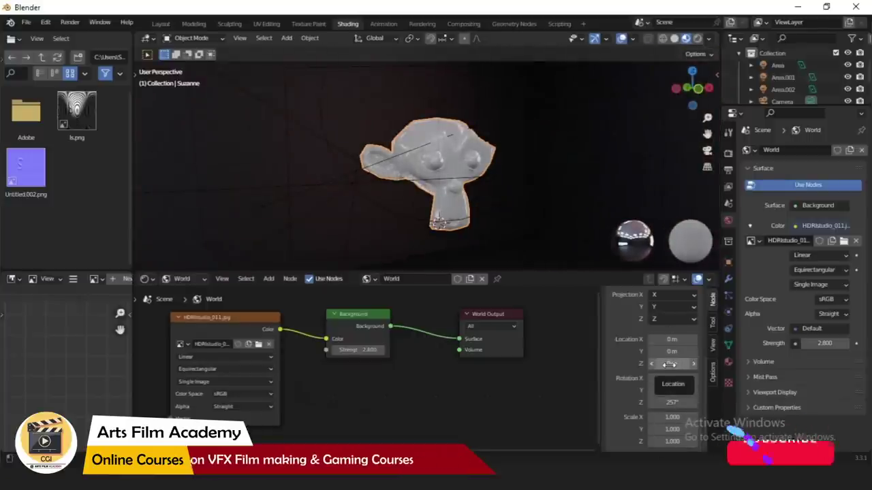
mouse_move(672, 363)
left_mouse_down()
mouse_move(695, 363)
mouse_move(674, 363)
left_mouse_up()
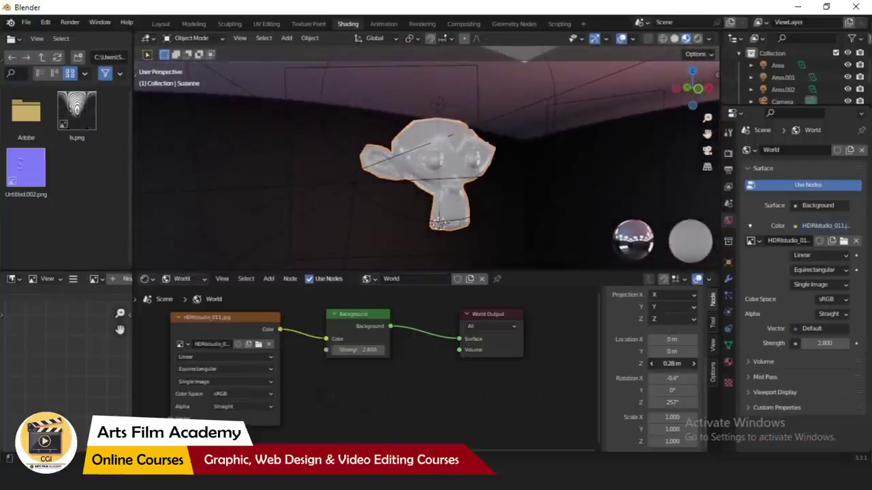
left_click_drag(672, 403, 628, 403)
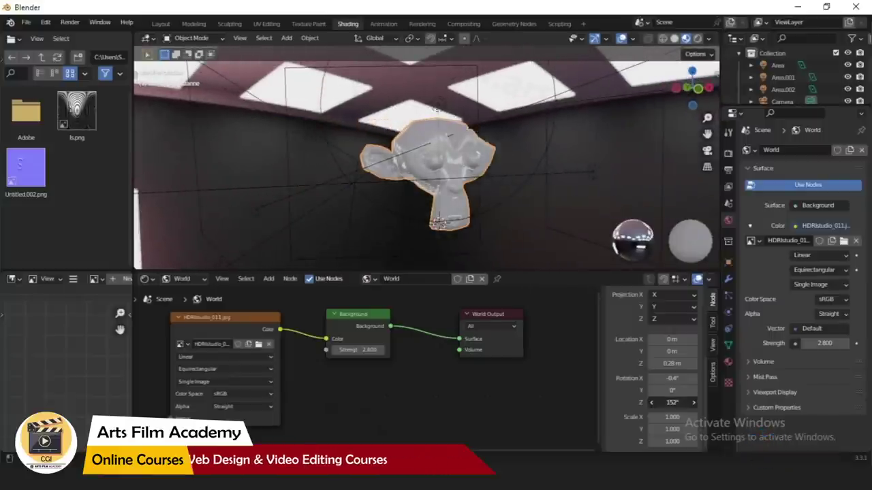
middle_click_drag(386, 220, 477, 188)
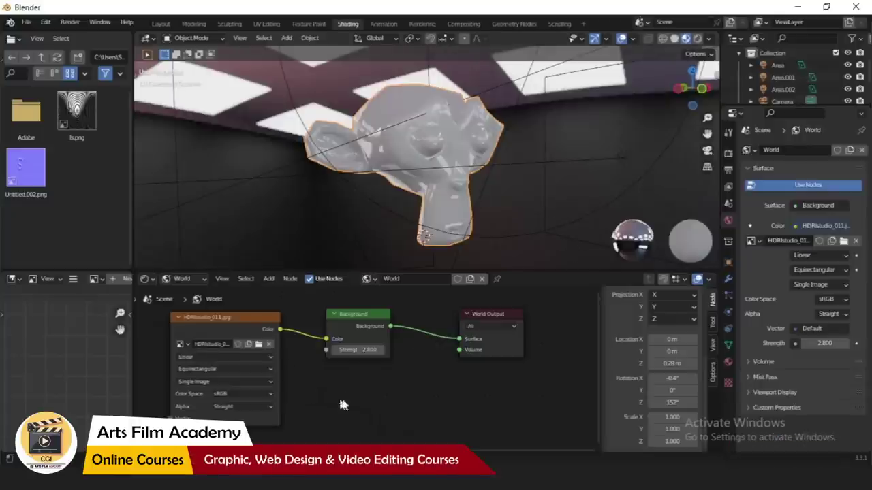
- Replace the Environment Texture node's image with creative-texture-mosaic-background-design-wallpaper-concept-3d-rendering_670147-8666.jpg from the Desktop and inspect the monkey head against it
middle_click_drag(302, 393, 354, 404)
scroll(211, 357, "up", 2)
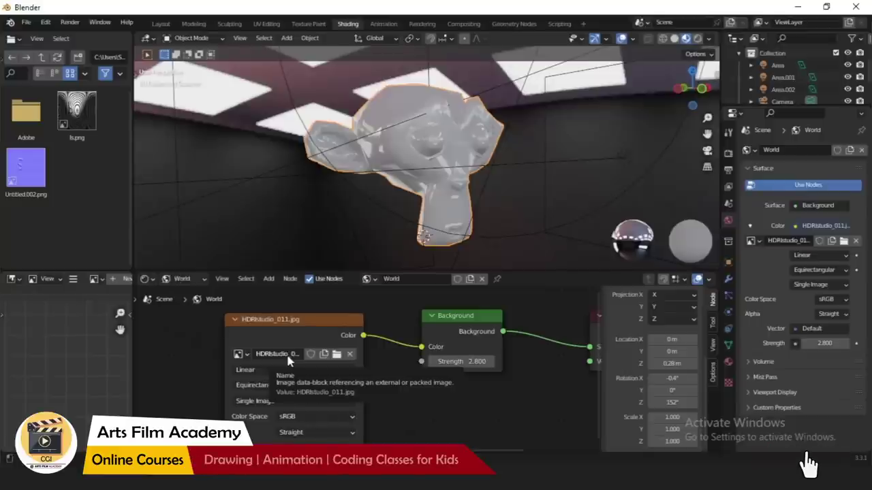
middle_click_drag(421, 413, 468, 413)
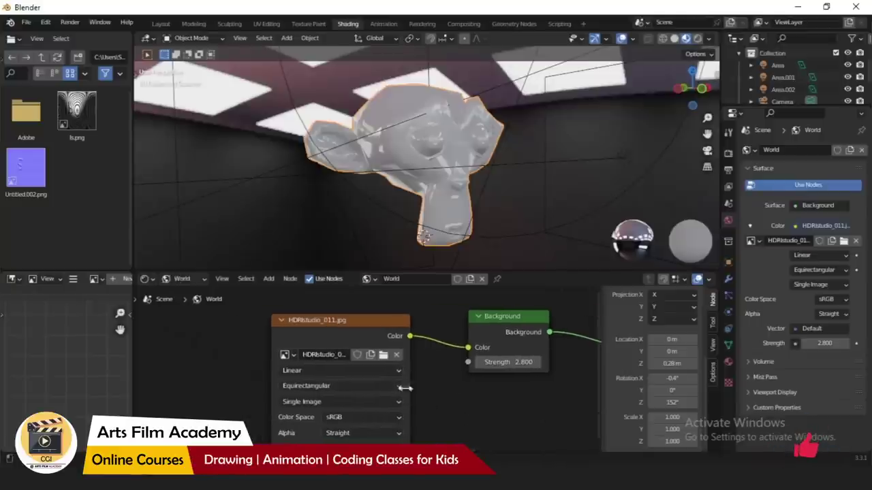
left_click(397, 355)
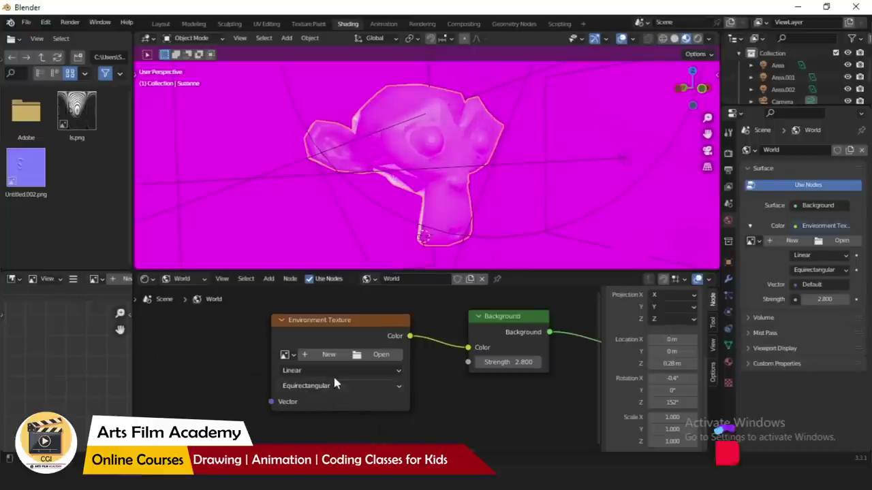
left_click(381, 354)
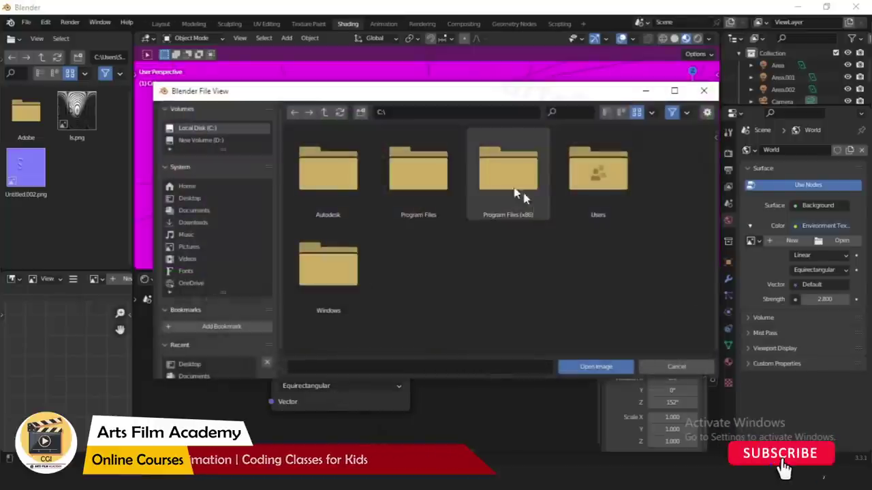
left_click(191, 198)
scroll(632, 271, "down", 10)
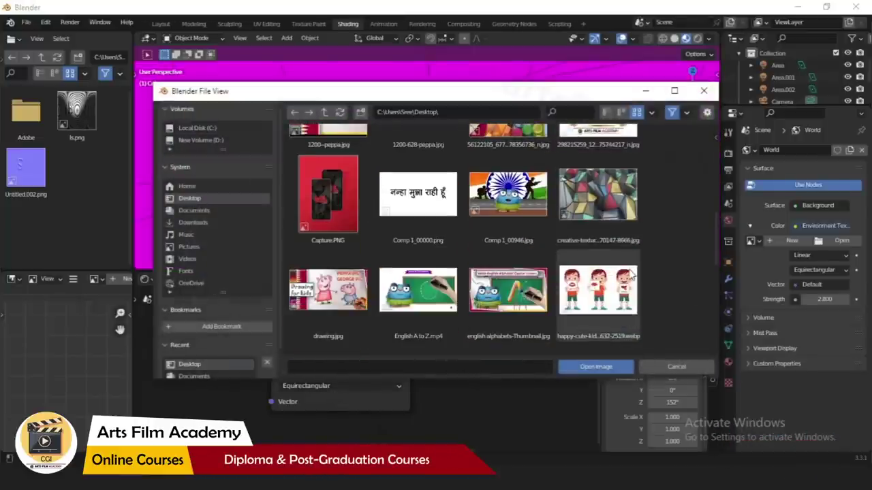
left_click(596, 255)
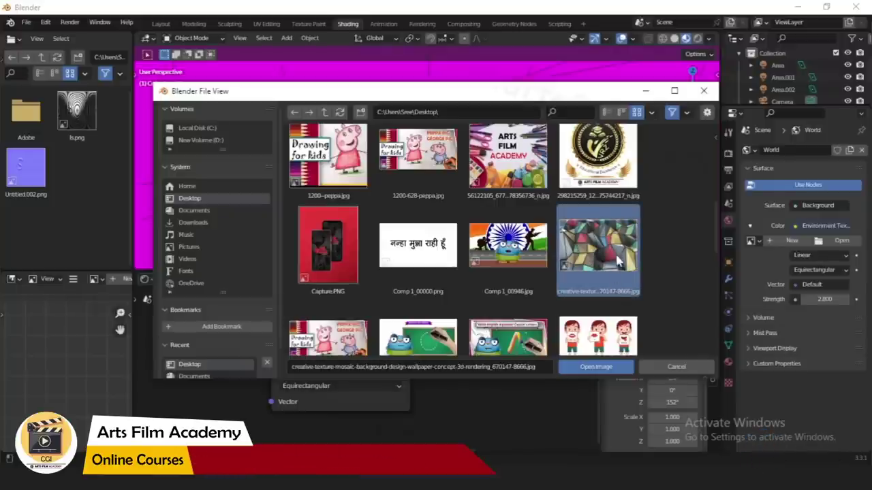
left_click(590, 368)
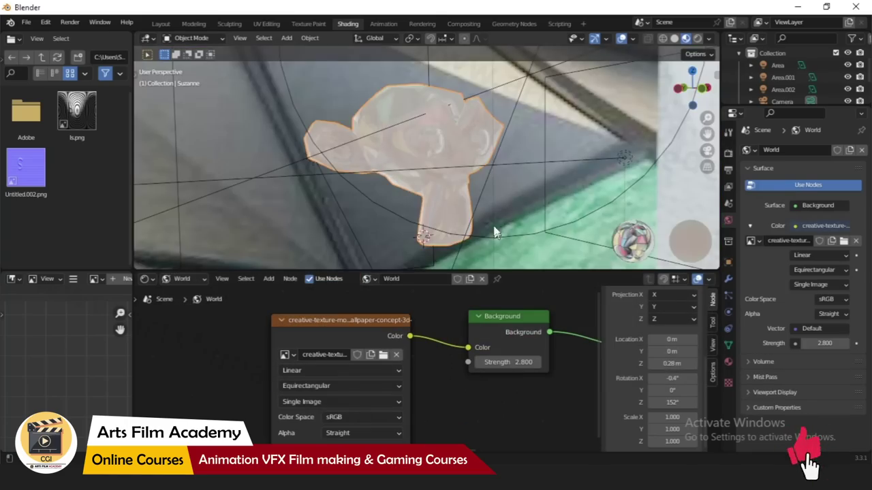
middle_click_drag(496, 229, 625, 184)
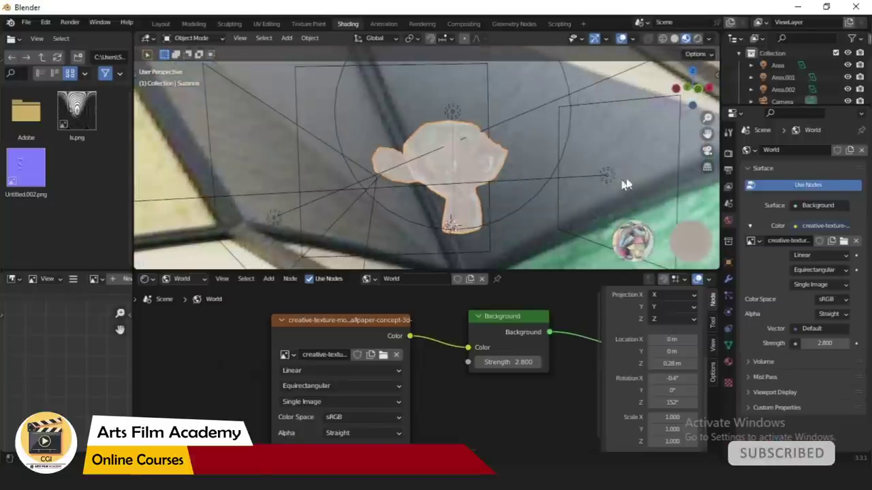
- Remove the mosaic image from the Environment Texture node and load HDRIstudio_011.jpg from the Desktop instead
left_click(395, 354)
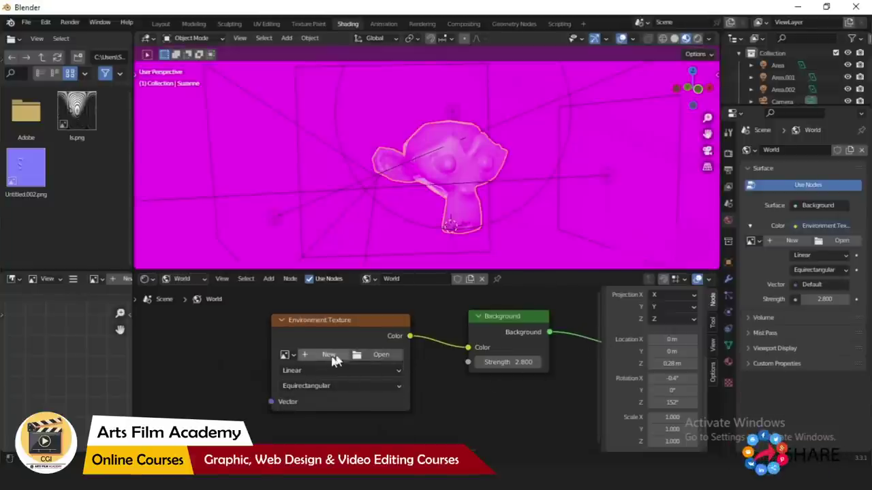
left_click(374, 359)
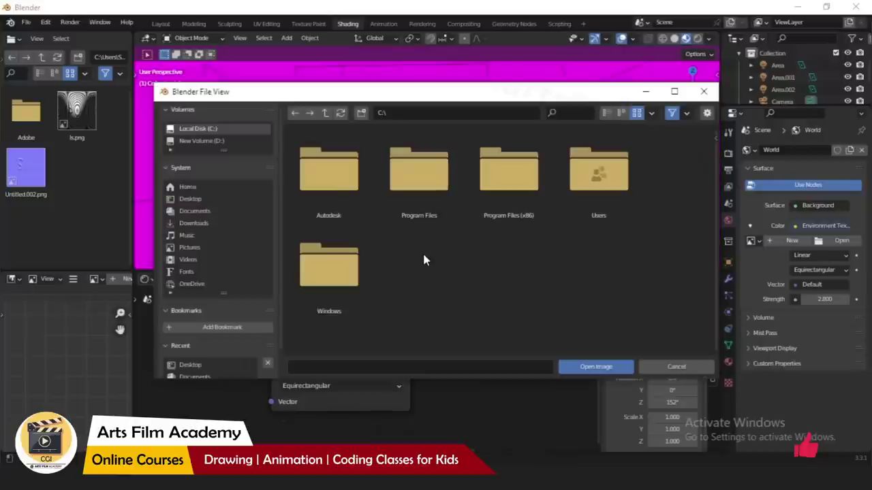
left_click(190, 199)
scroll(468, 260, "down", 10)
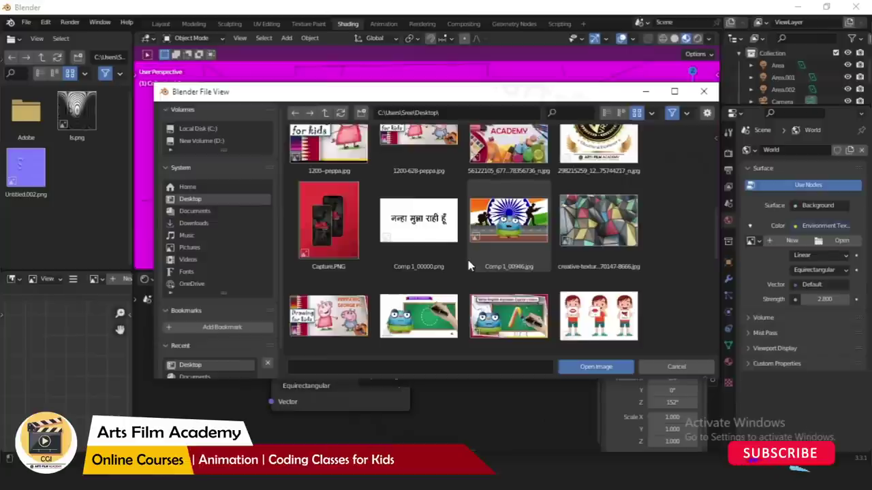
scroll(431, 342, "down", 1)
left_click(436, 346)
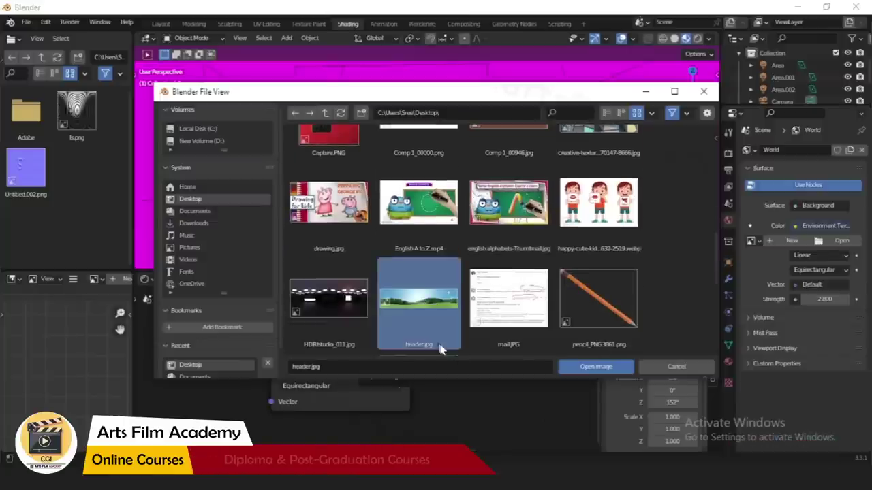
left_click(319, 318)
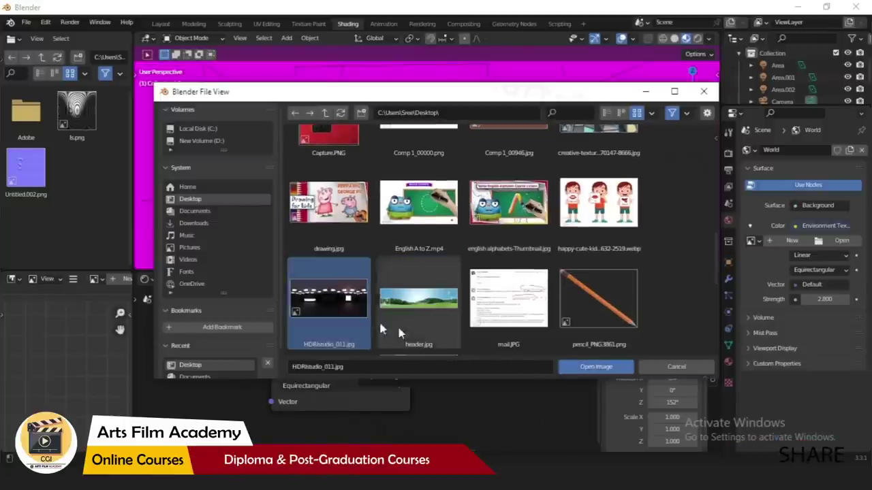
left_click(604, 366)
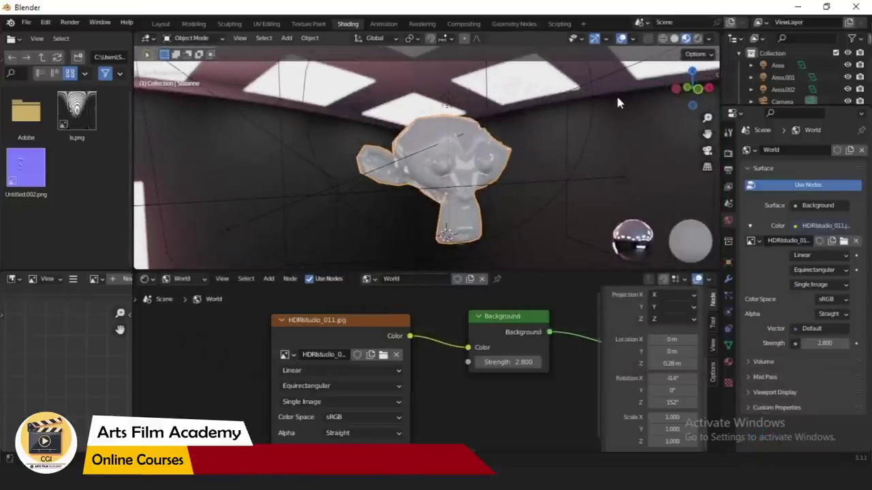
- Select the area light beside the monkey head and inspect the head's studio reflections from several angles
left_click(617, 98)
left_click(540, 151)
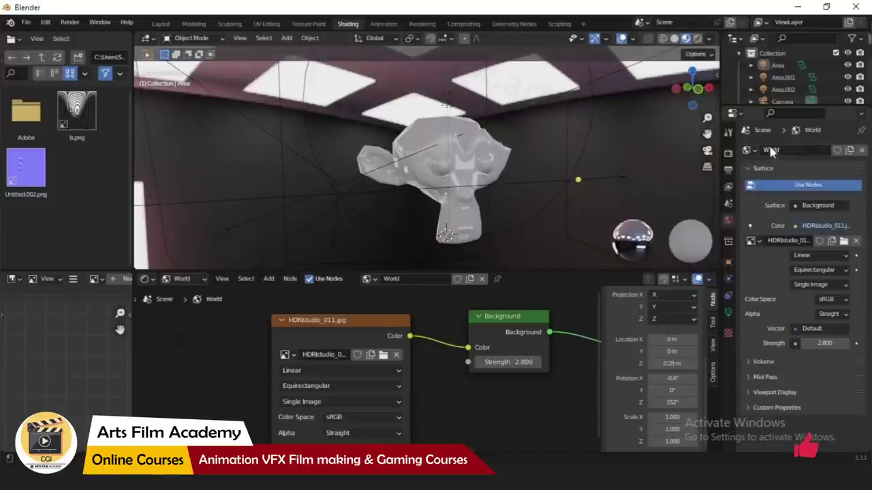
scroll(300, 190, "down", 2)
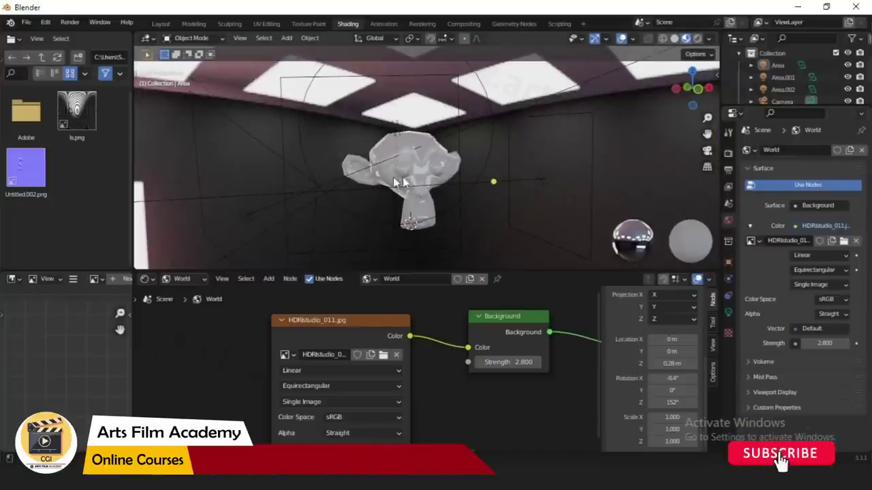
middle_click_drag(487, 218, 409, 165)
scroll(391, 194, "up", 3)
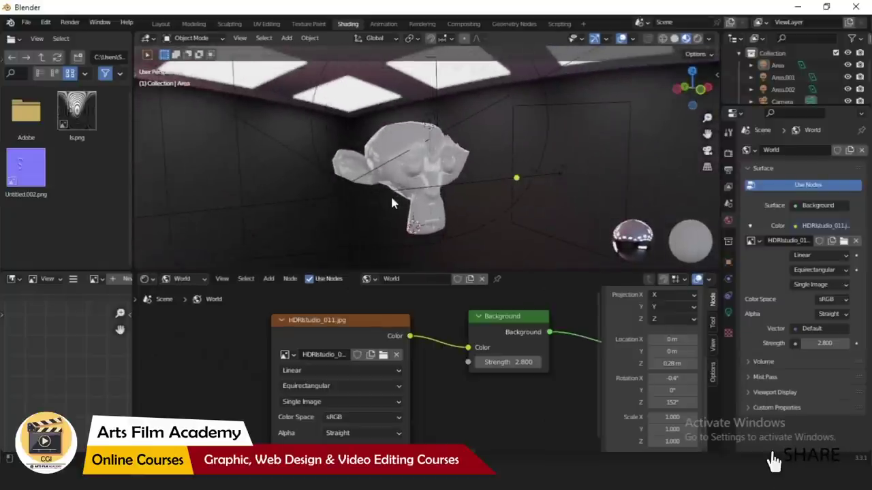
middle_click_drag(393, 202, 518, 199)
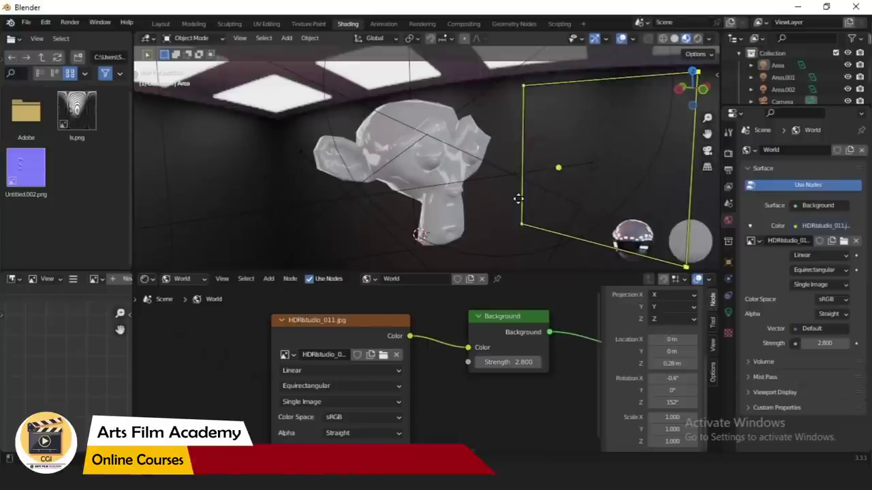